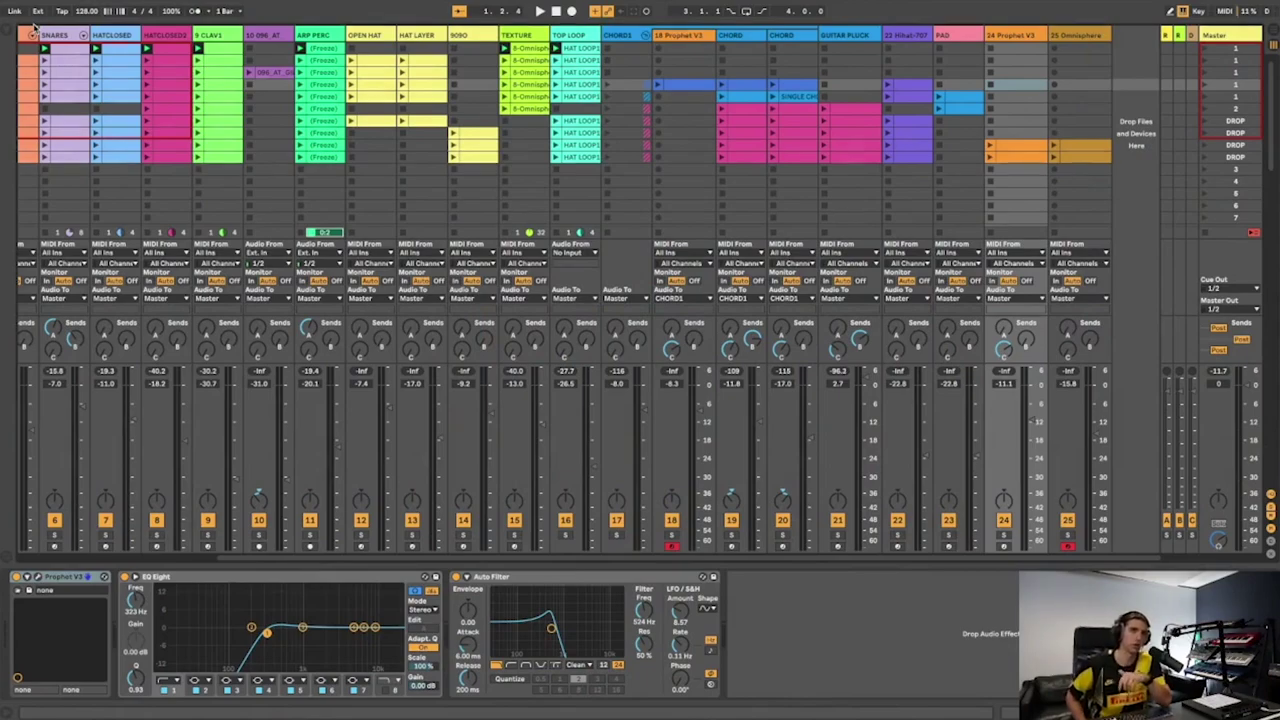
# Scroll the Session view left so the REF, KICK and Trillian tracks show again
pyautogui.hscroll(-5, 35, 30)
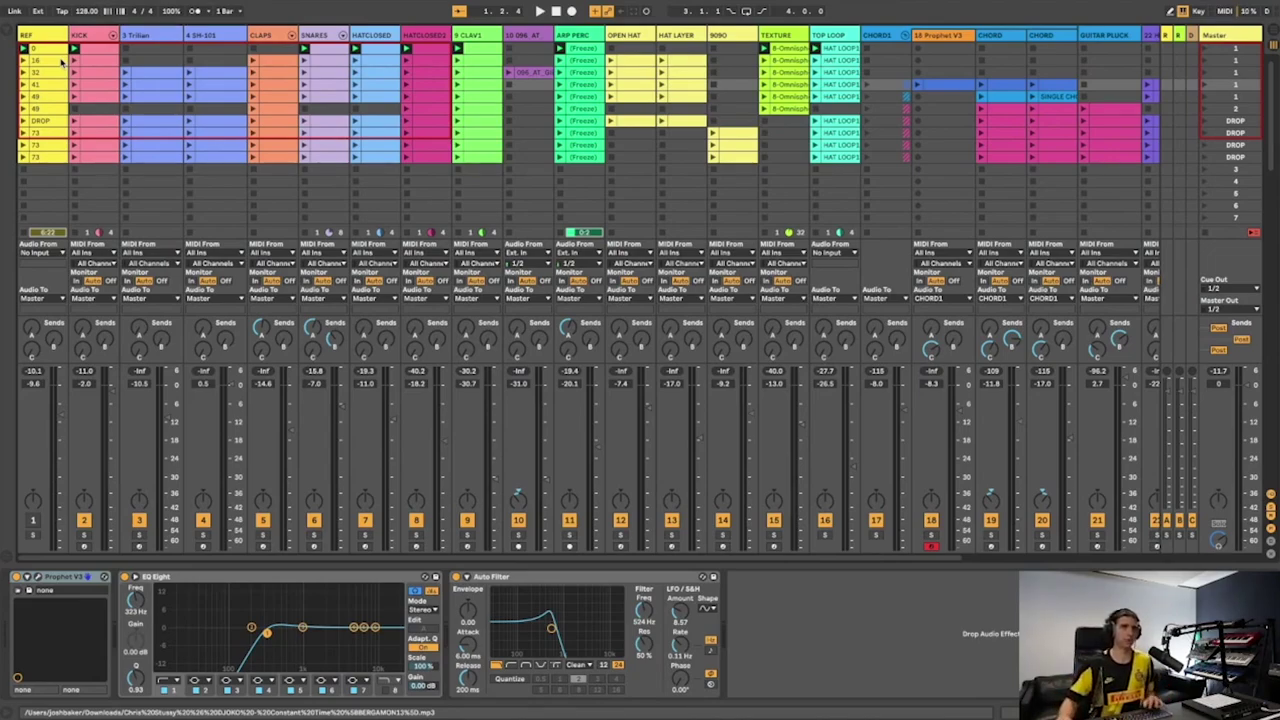
# Select the SH-101 track, narrow the Trillian and SH-101 columns, and delete SH-101
pyautogui.click(241, 35)
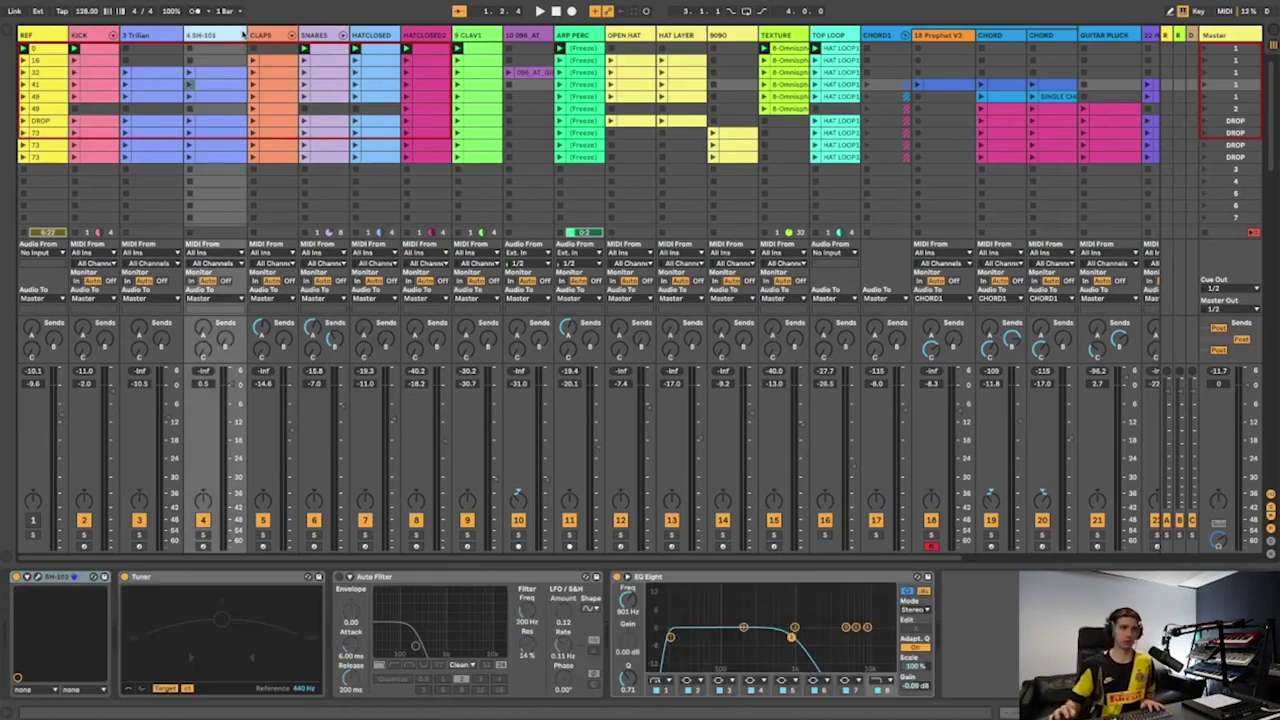
pyautogui.click(164, 37)
pyautogui.click(222, 37)
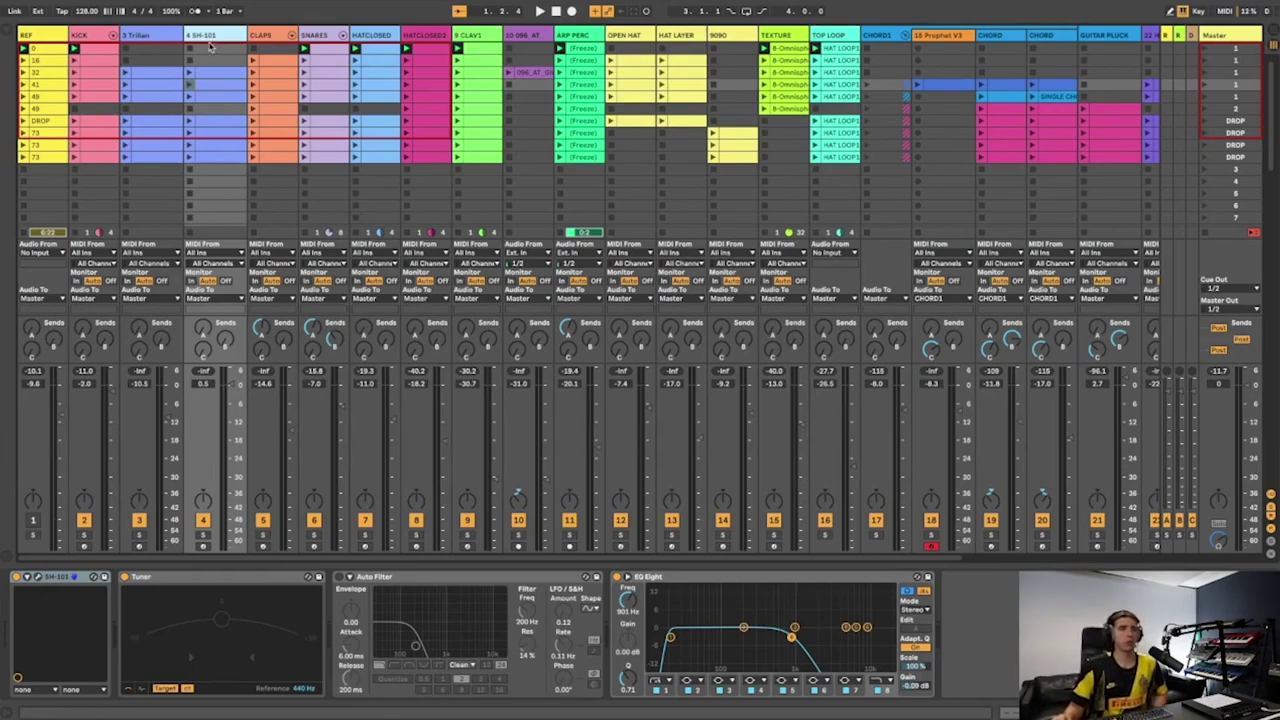
pyautogui.click(168, 37)
pyautogui.click(203, 37)
pyautogui.moveTo(172, 37); pyautogui.dragTo(160, 37)
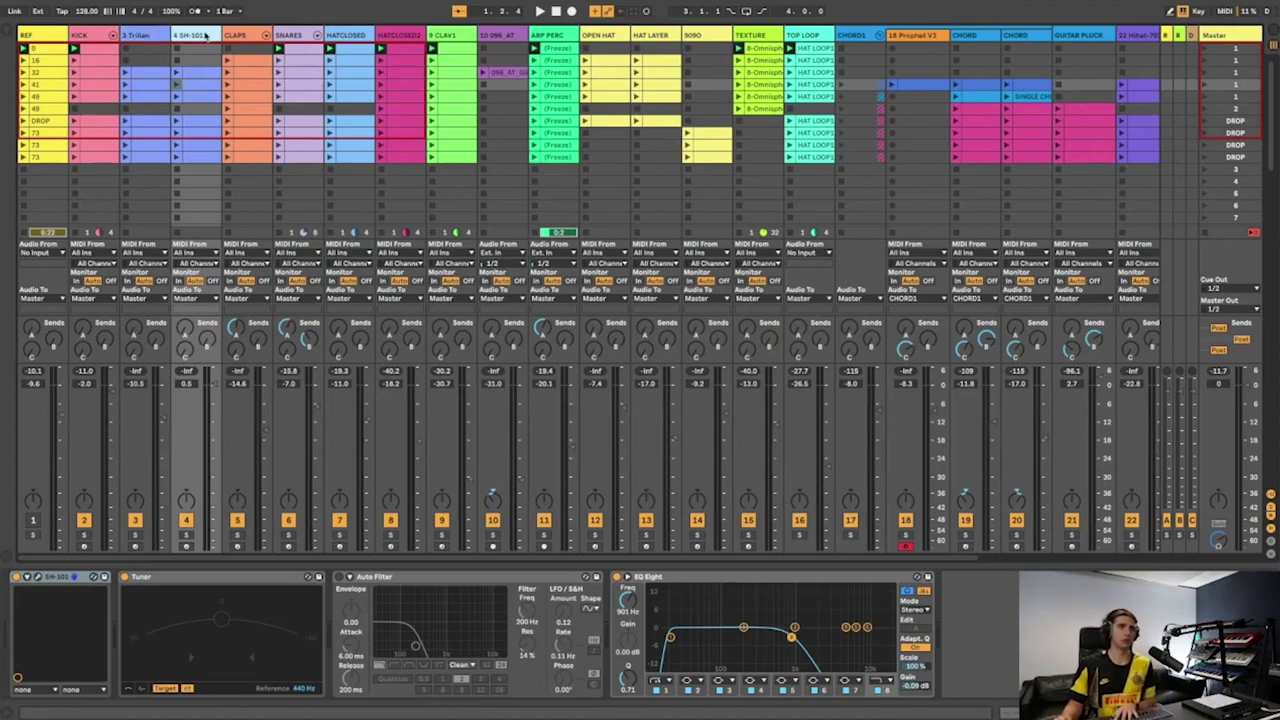
pyautogui.press('Delete')
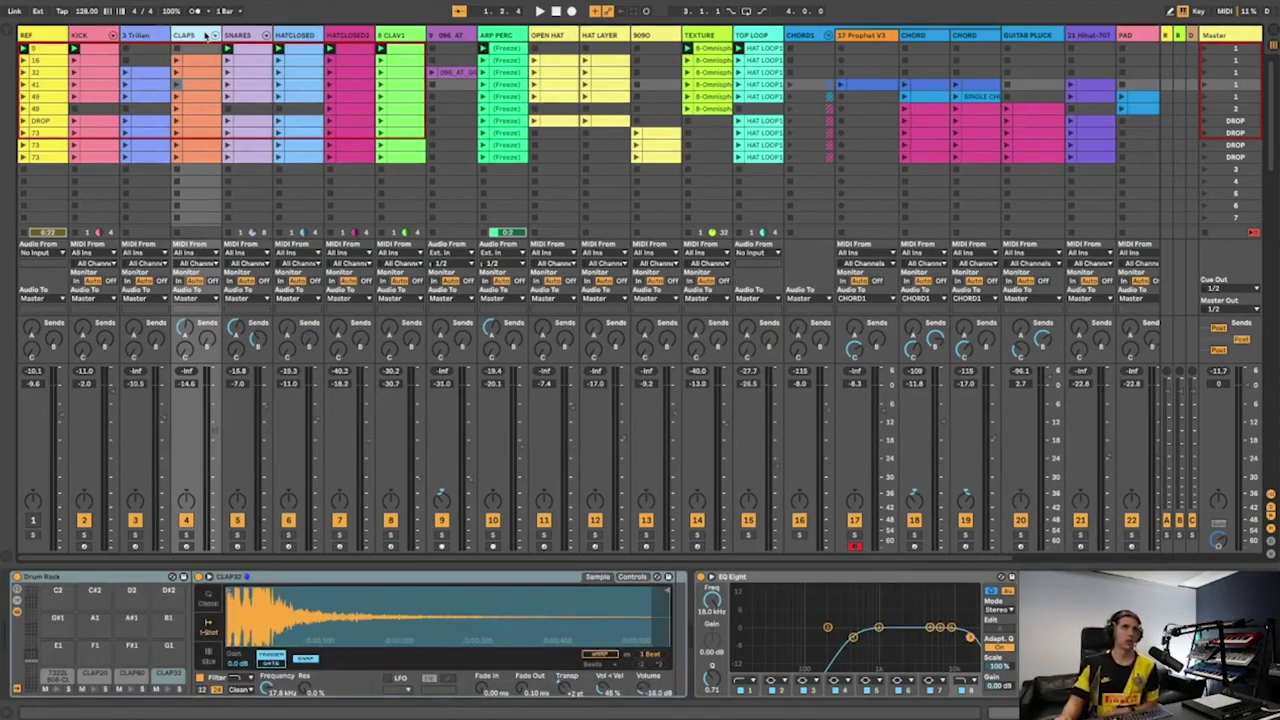
# Open the REF clip's waveform, solo the REF track and start playback
pyautogui.click(53, 57)
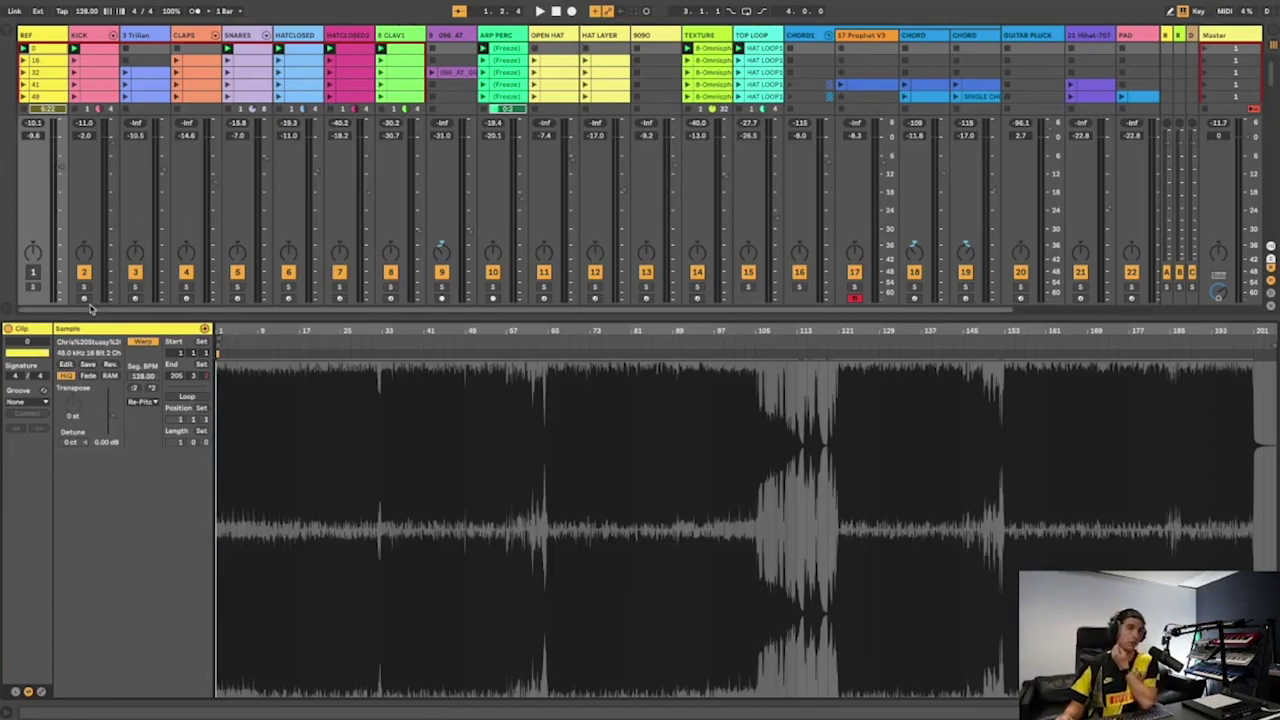
pyautogui.click(32, 286)
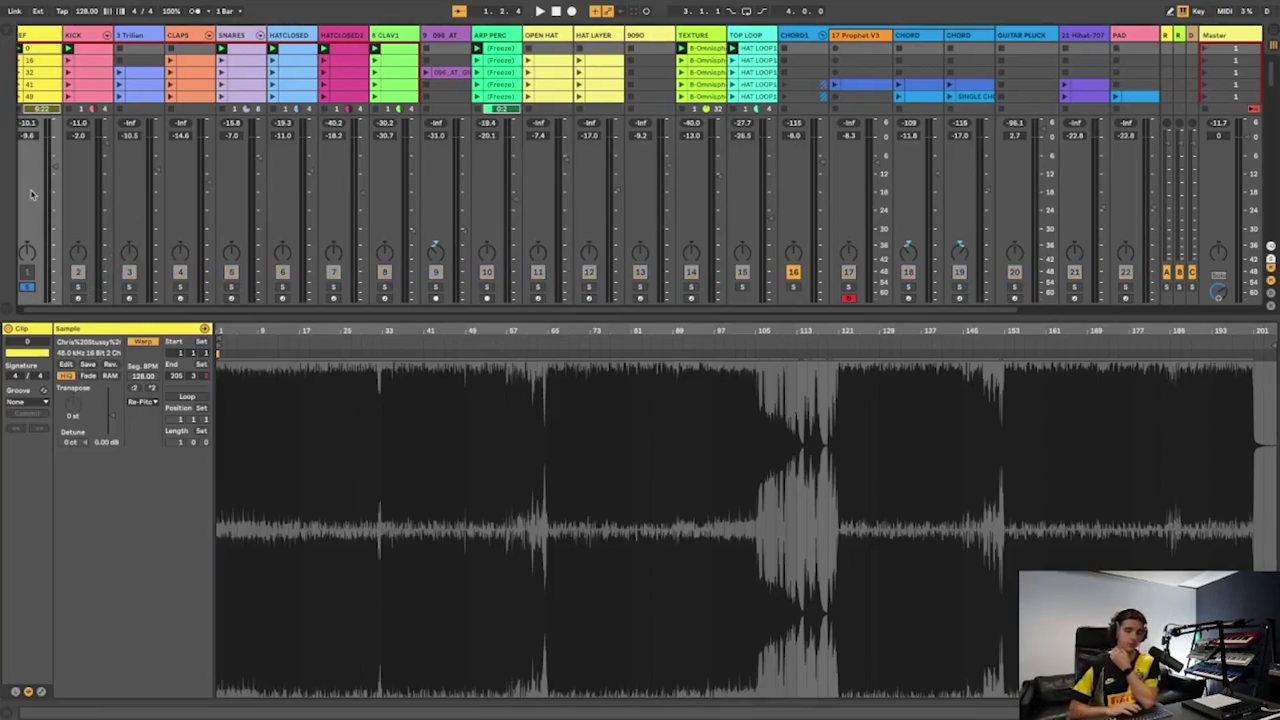
pyautogui.press('space')
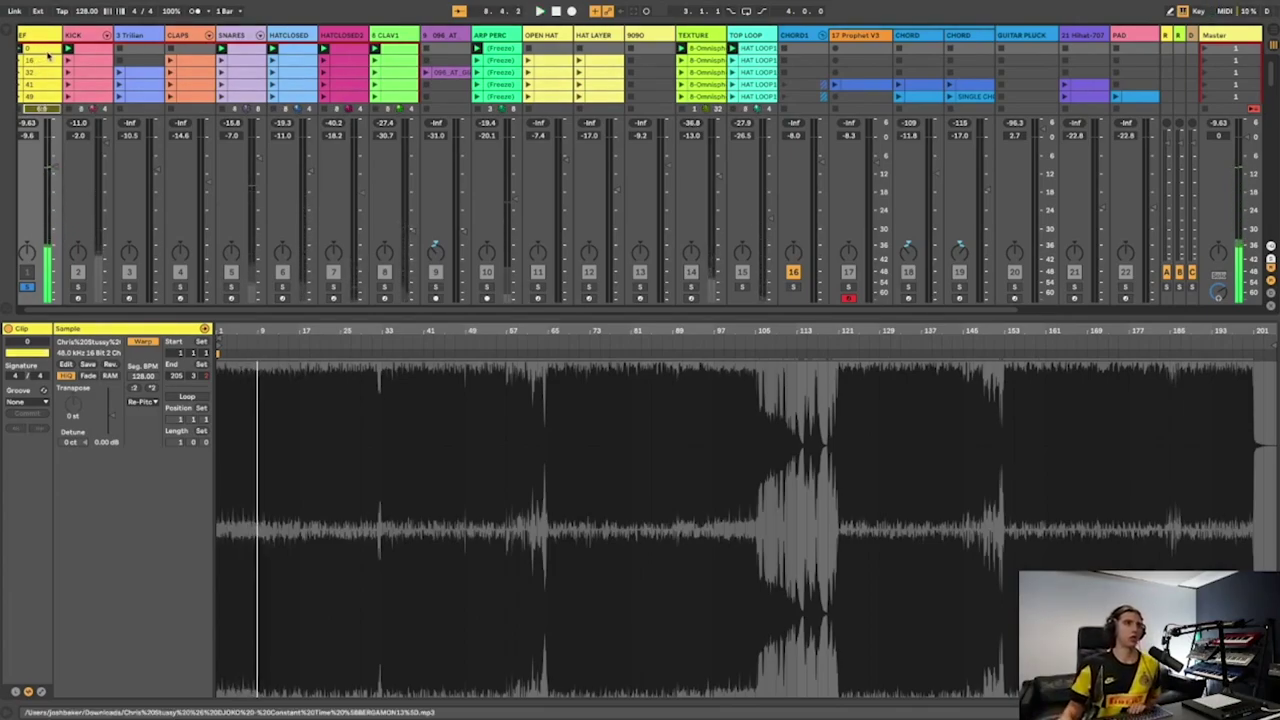
# Inspect REF clips 16, 32, 41 and 49 in Clip View
pyautogui.click(44, 75)
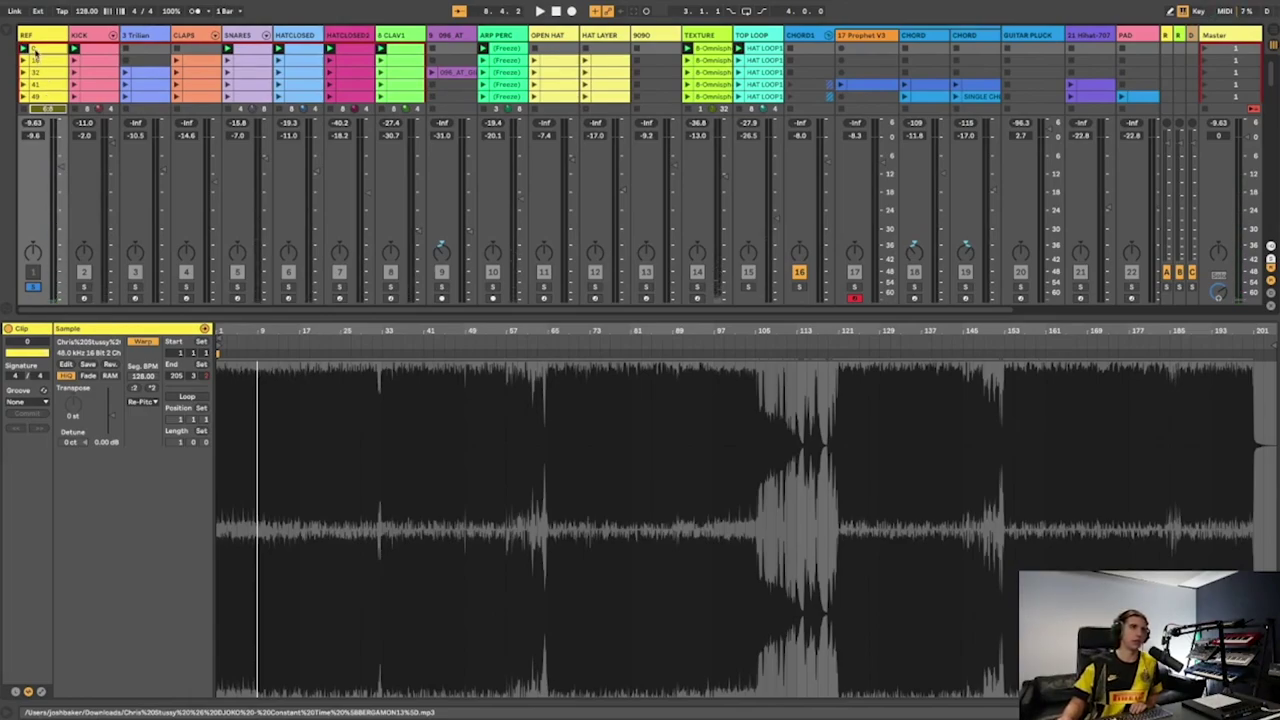
pyautogui.click(35, 61)
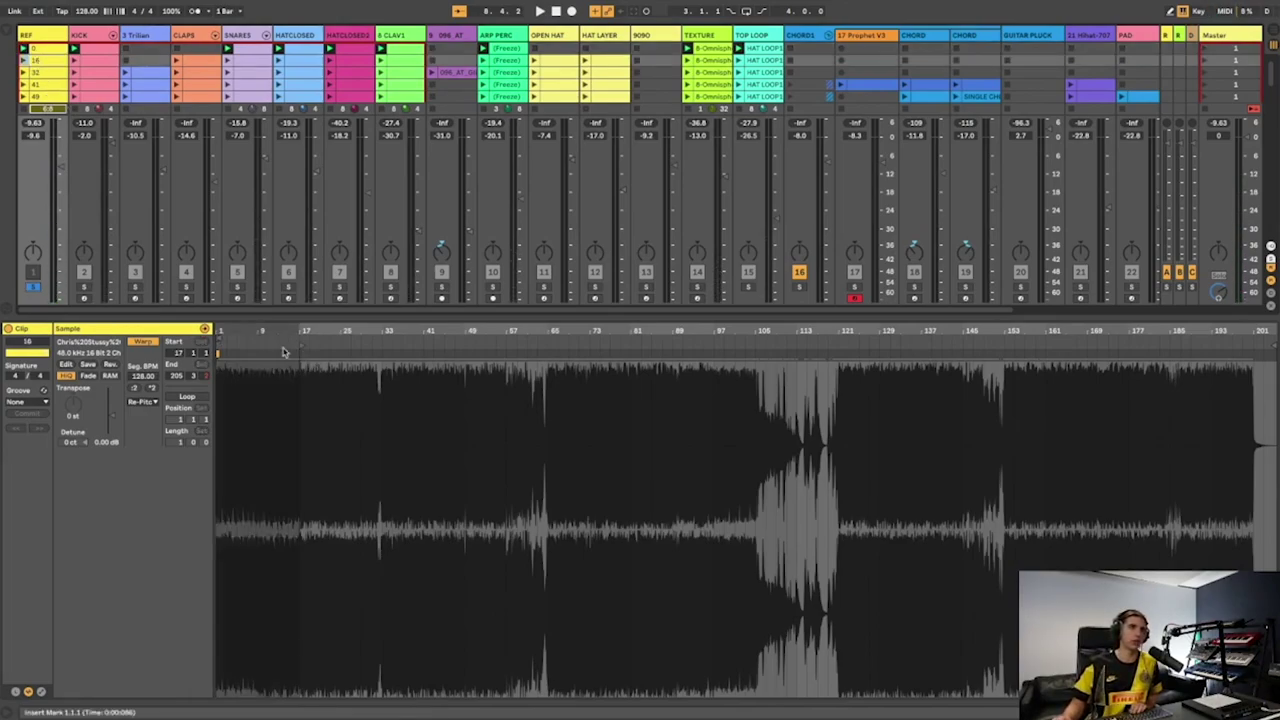
pyautogui.click(49, 74)
pyautogui.click(51, 86)
pyautogui.click(49, 98)
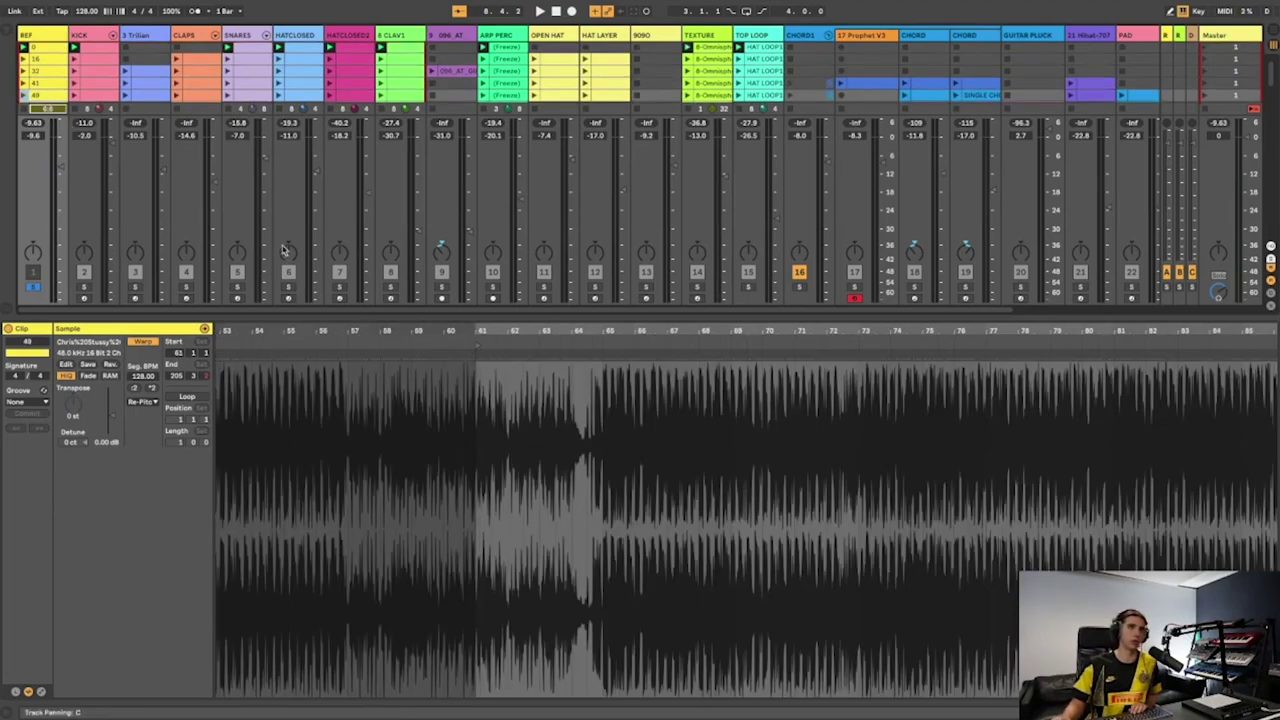
pyautogui.click(50, 59)
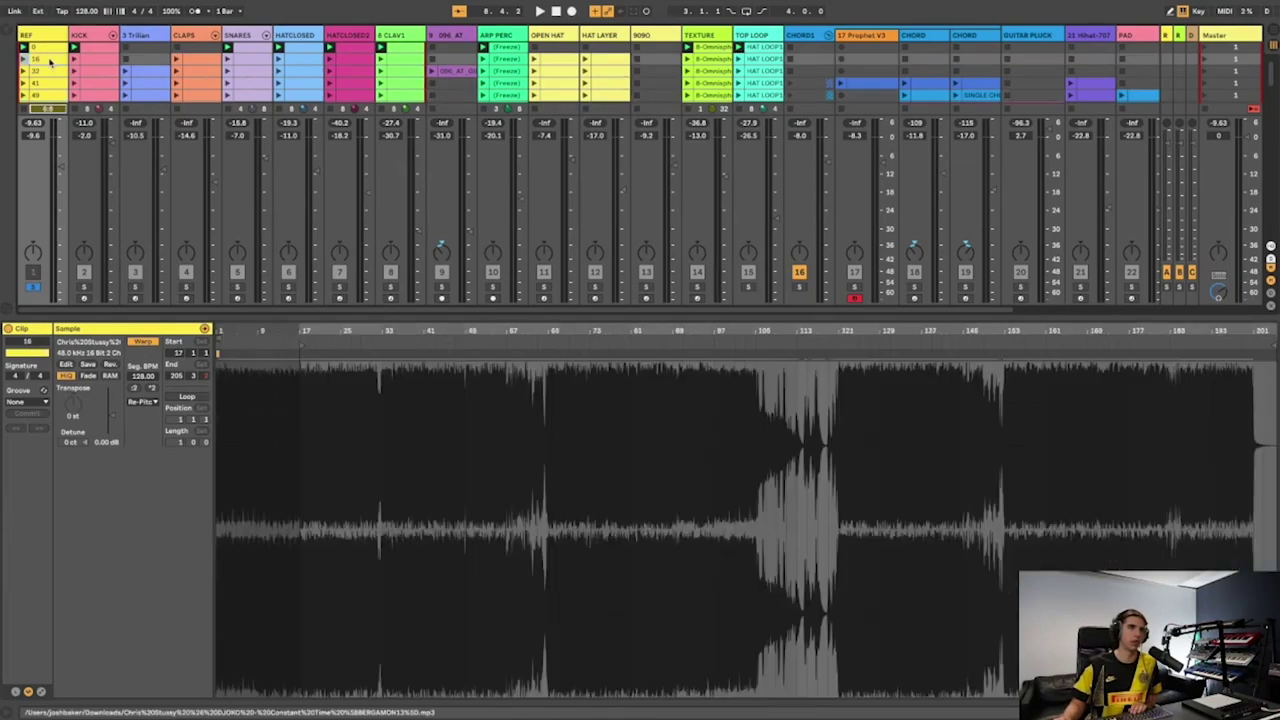
# Launch REF clips 16 and 32, stop playback, and dismiss the Backup Failed notice
pyautogui.click(21, 58)
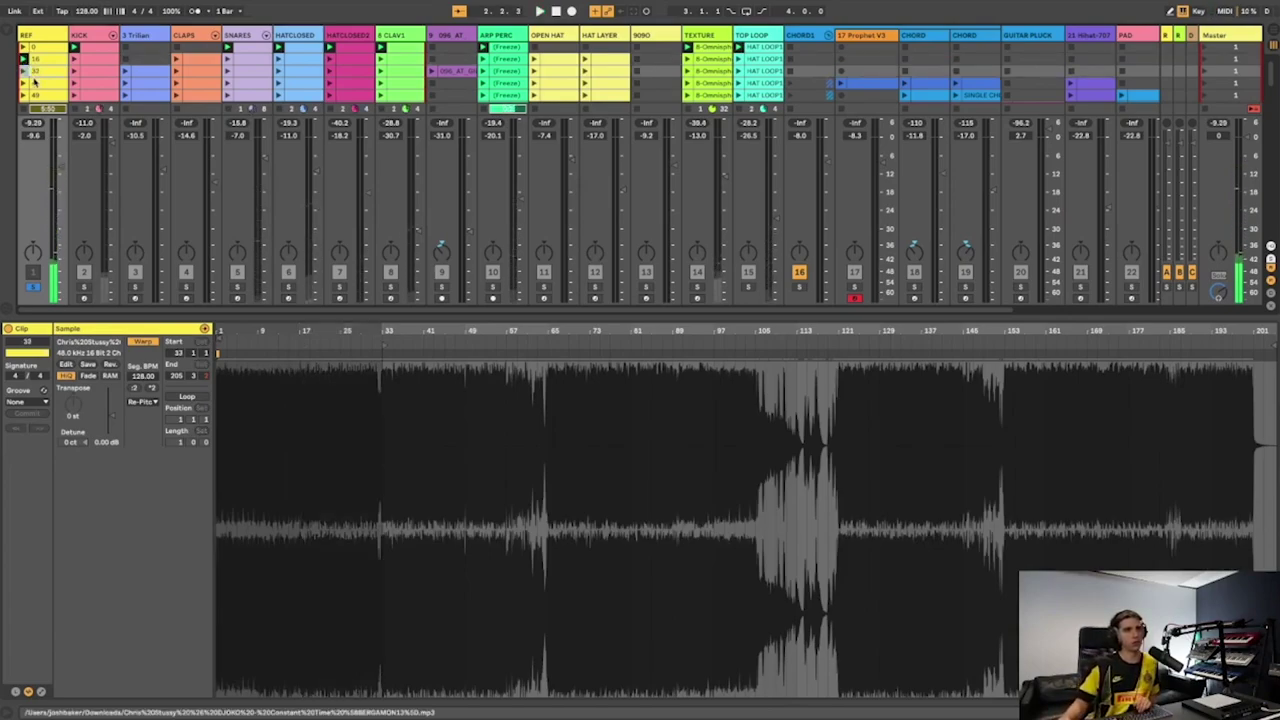
pyautogui.click(22, 71)
pyautogui.press('space')
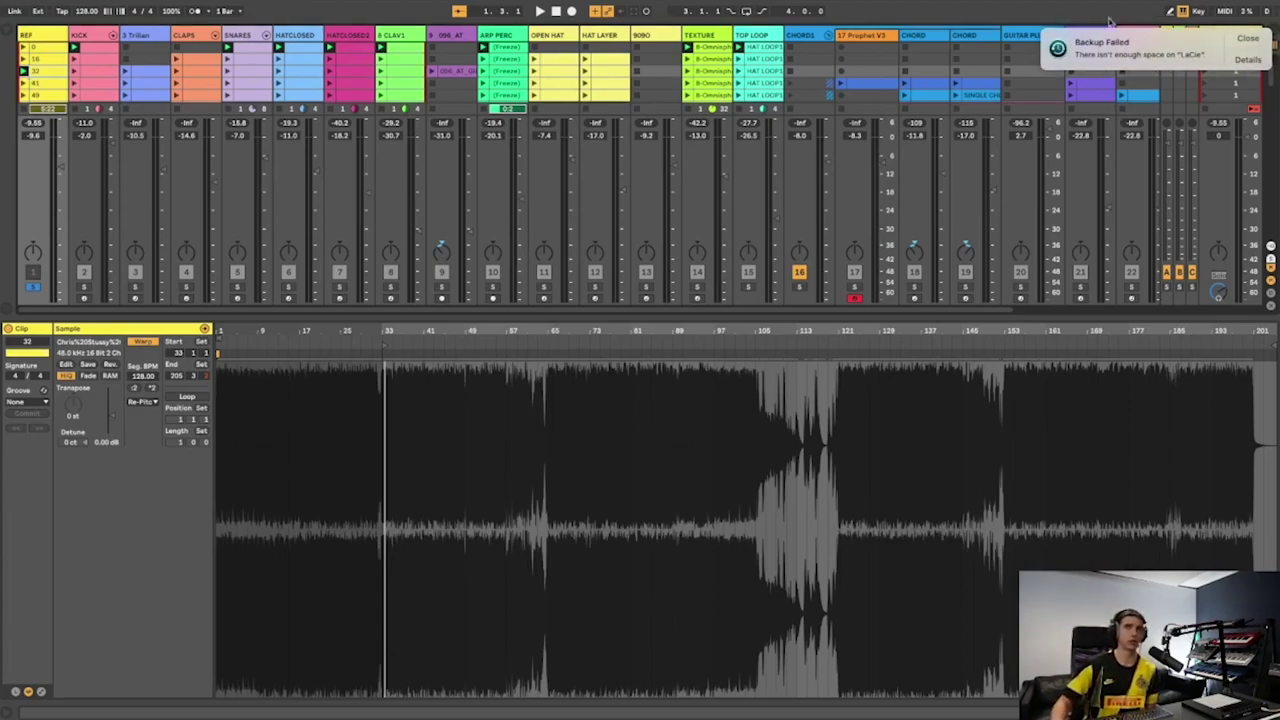
pyautogui.click(1241, 40)
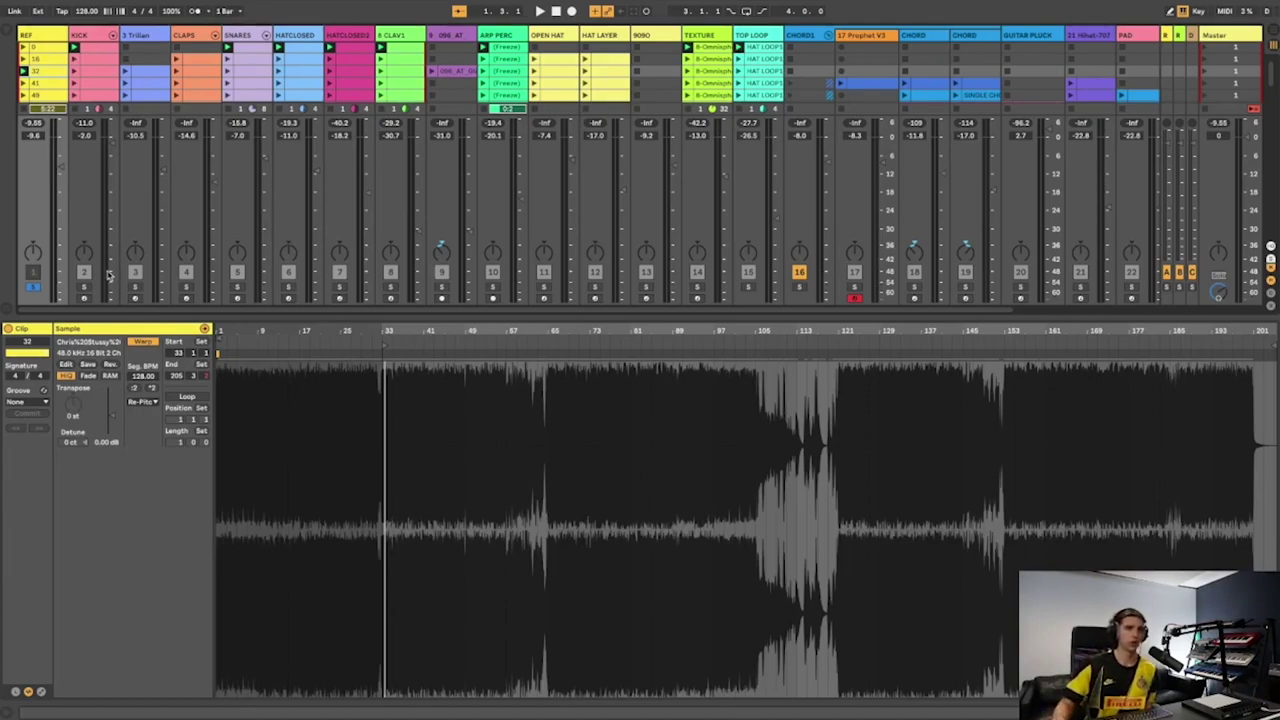
# Play the REF clip starting at bar 61, then unsolo the REF track
pyautogui.scroll(-5, 34, 80)
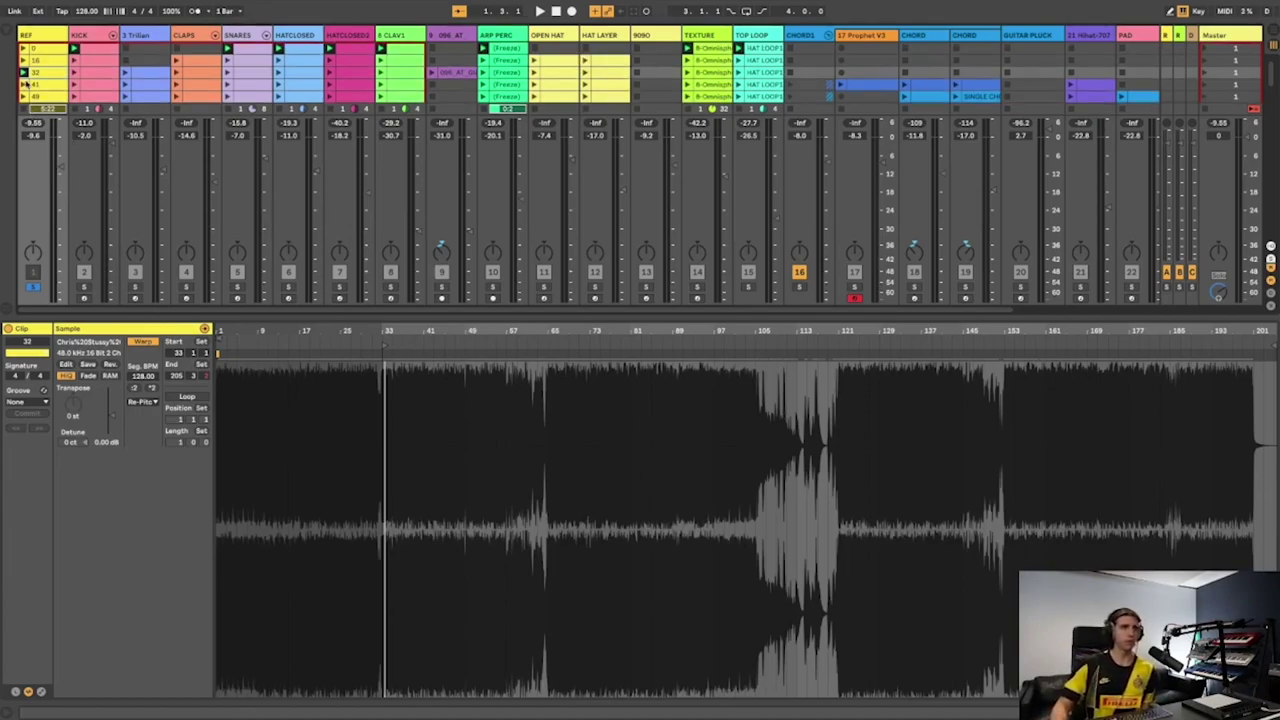
pyautogui.click(34, 82)
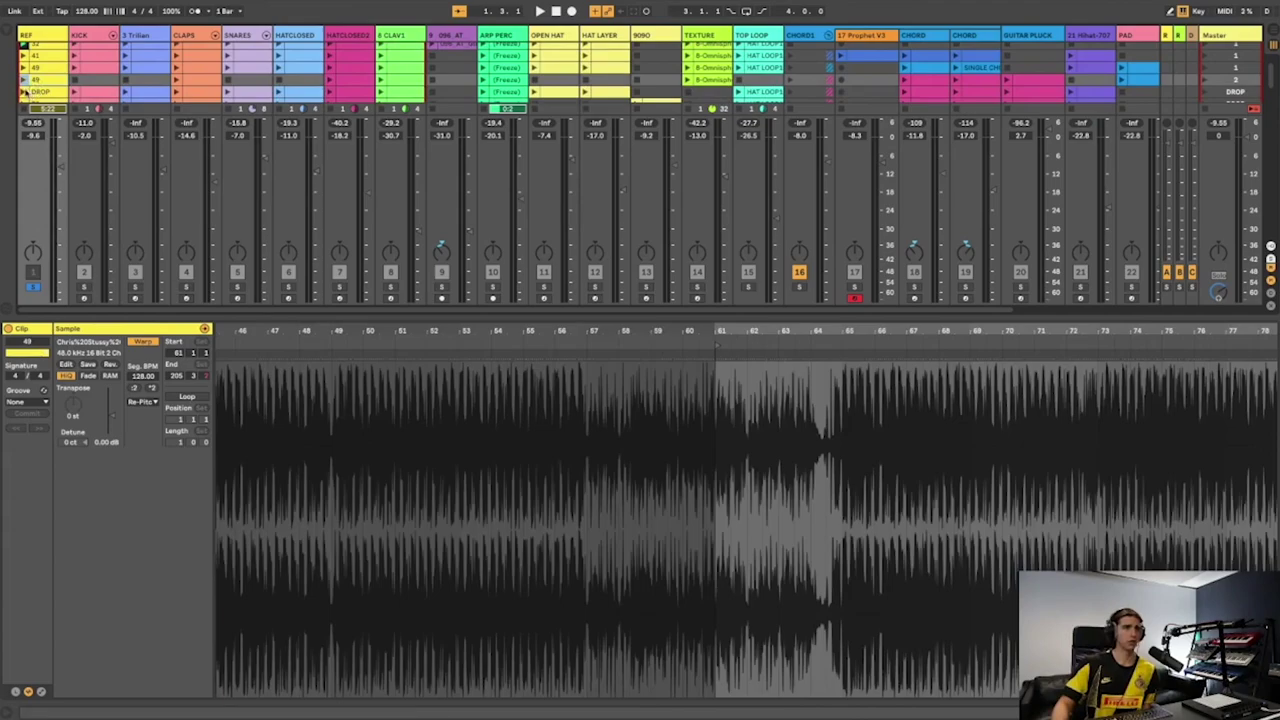
pyautogui.click(23, 81)
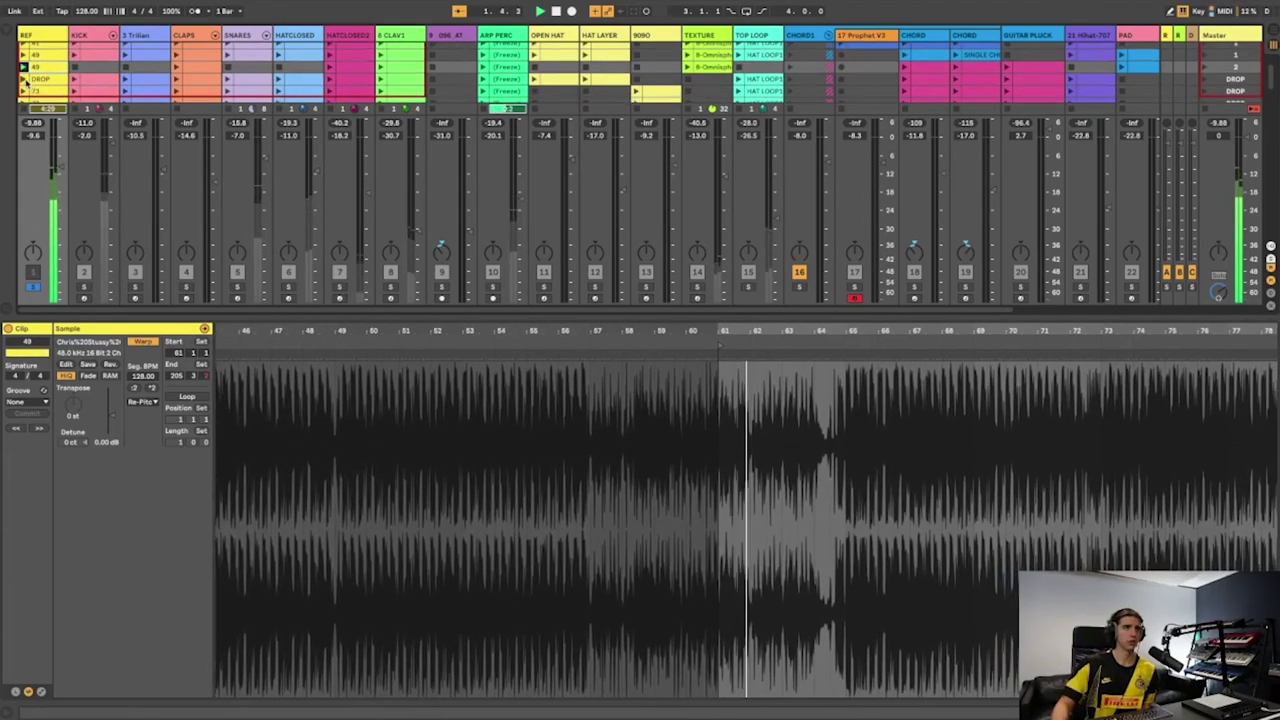
pyautogui.click(33, 288)
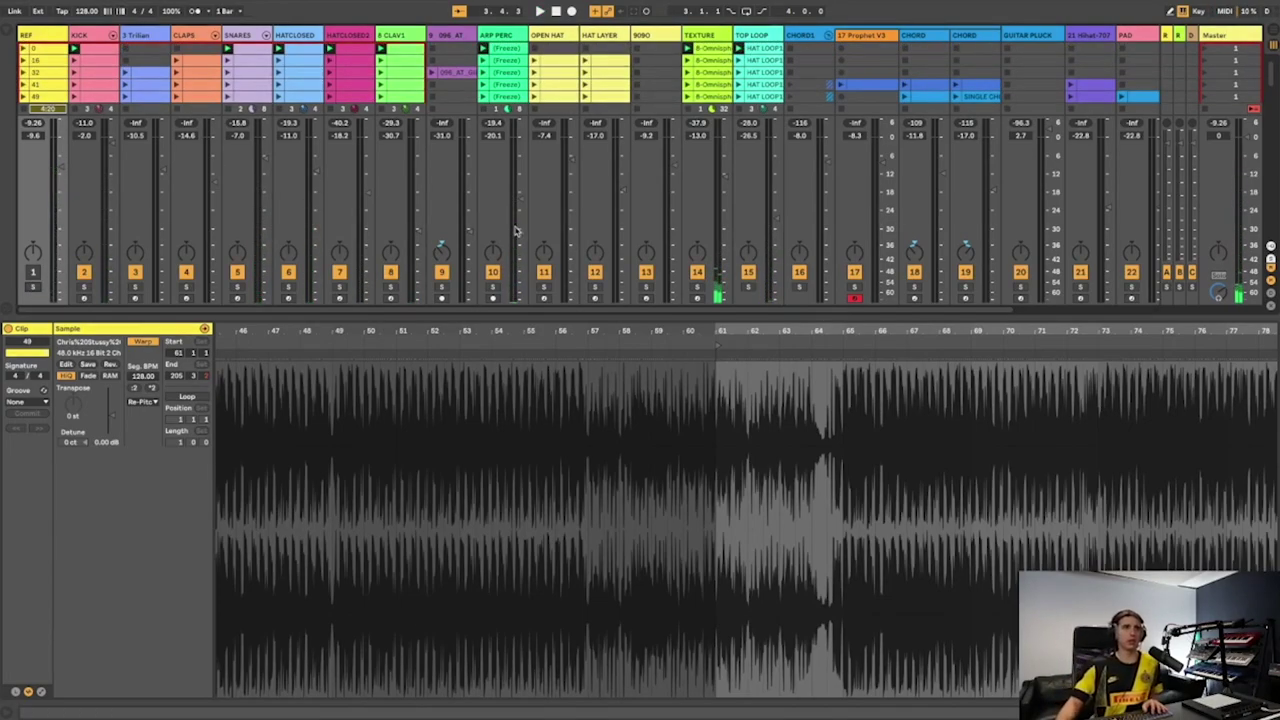
# Select the top scene's clips, fold the CHORD1 group and select the KICK track
pyautogui.click(152, 36)
pyautogui.press('Up')
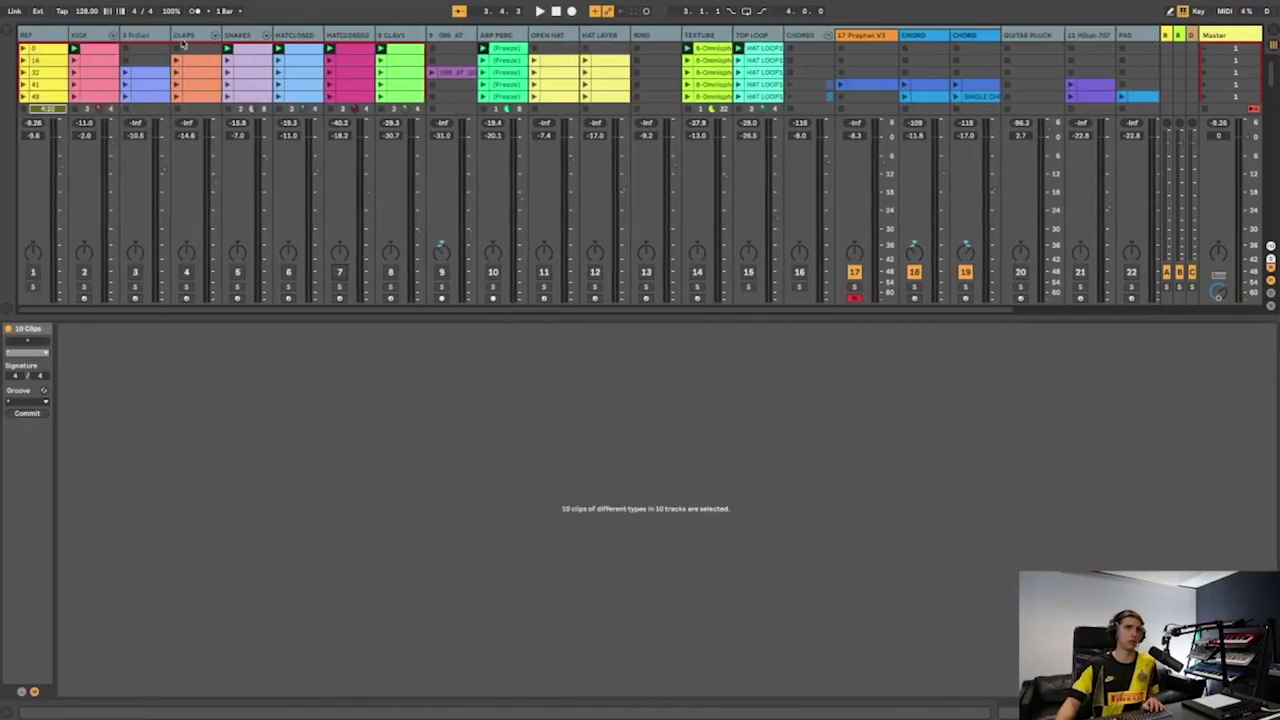
pyautogui.click(829, 36)
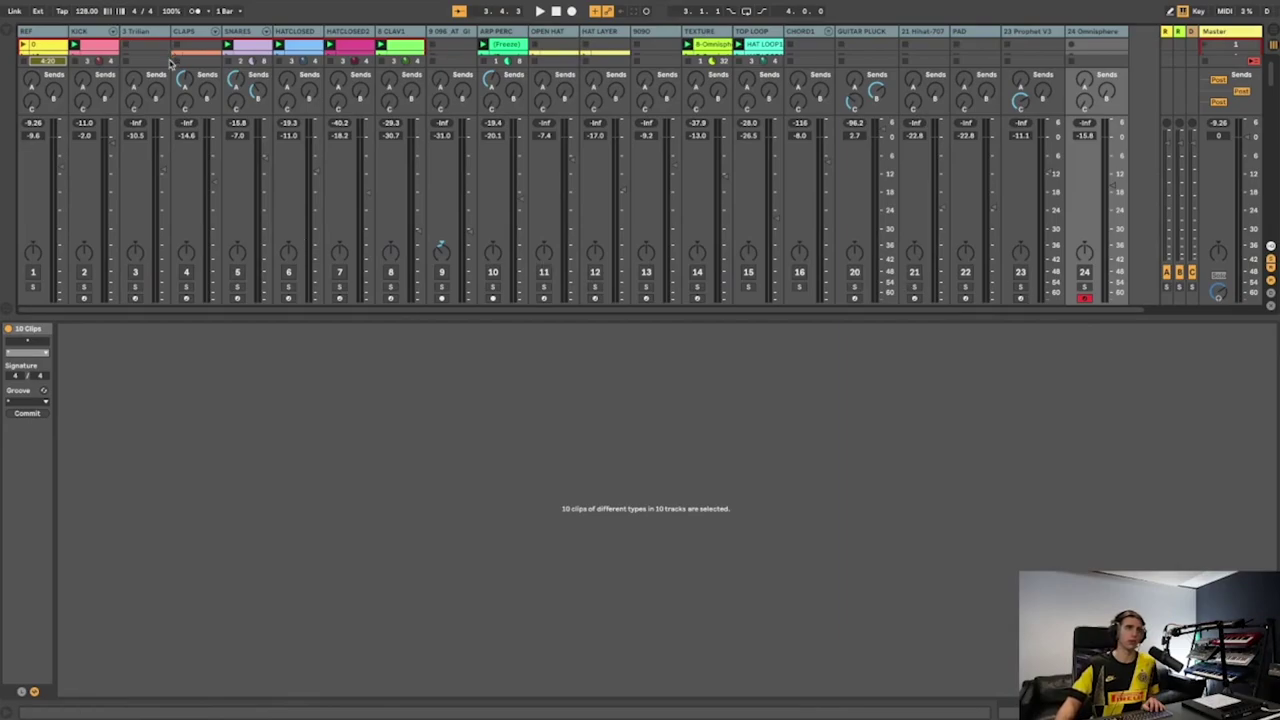
pyautogui.click(82, 34)
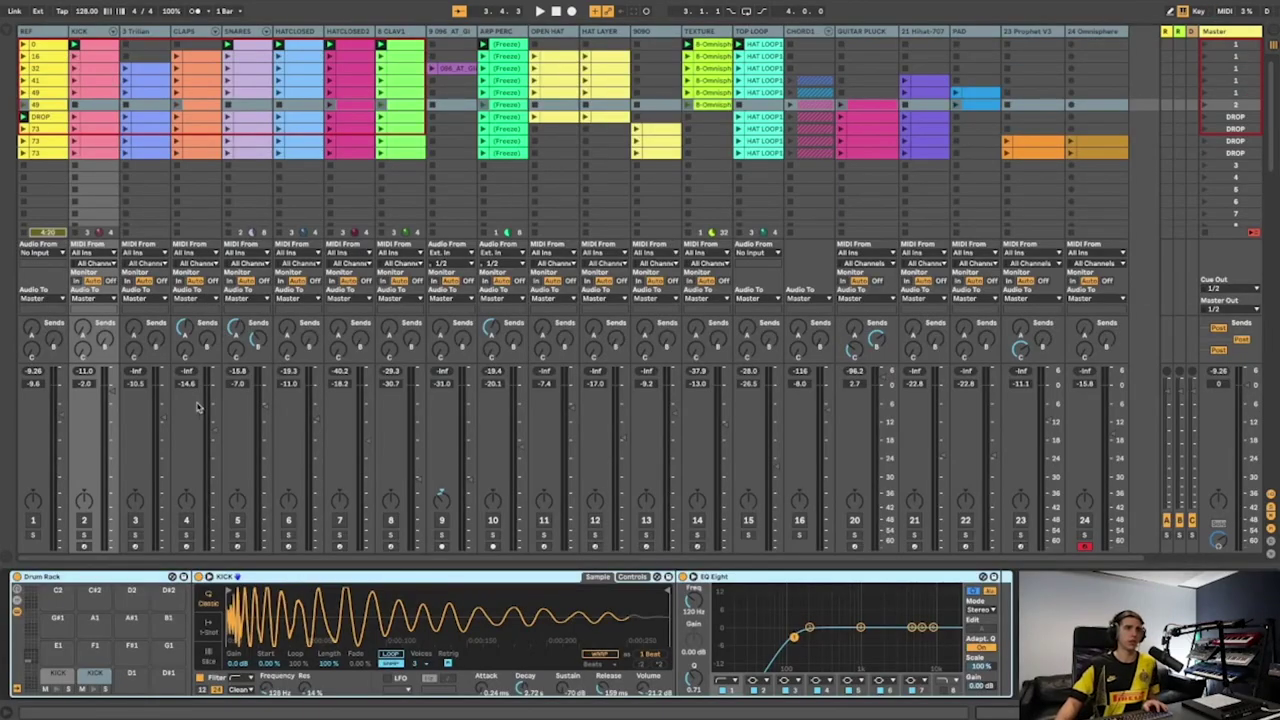
# Select all tracks, start playback, solo REF and restart playback from the top
pyautogui.hotkey('ctrl', 'a')
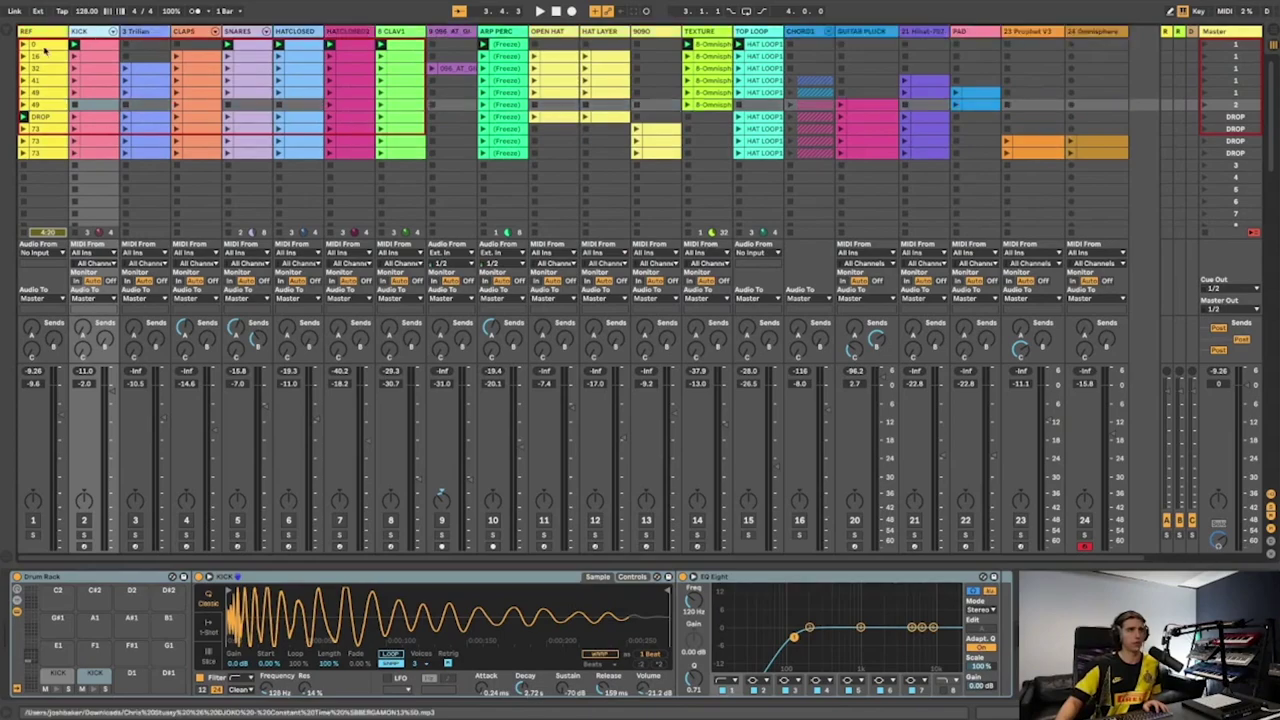
pyautogui.press('space')
pyautogui.click(32, 521)
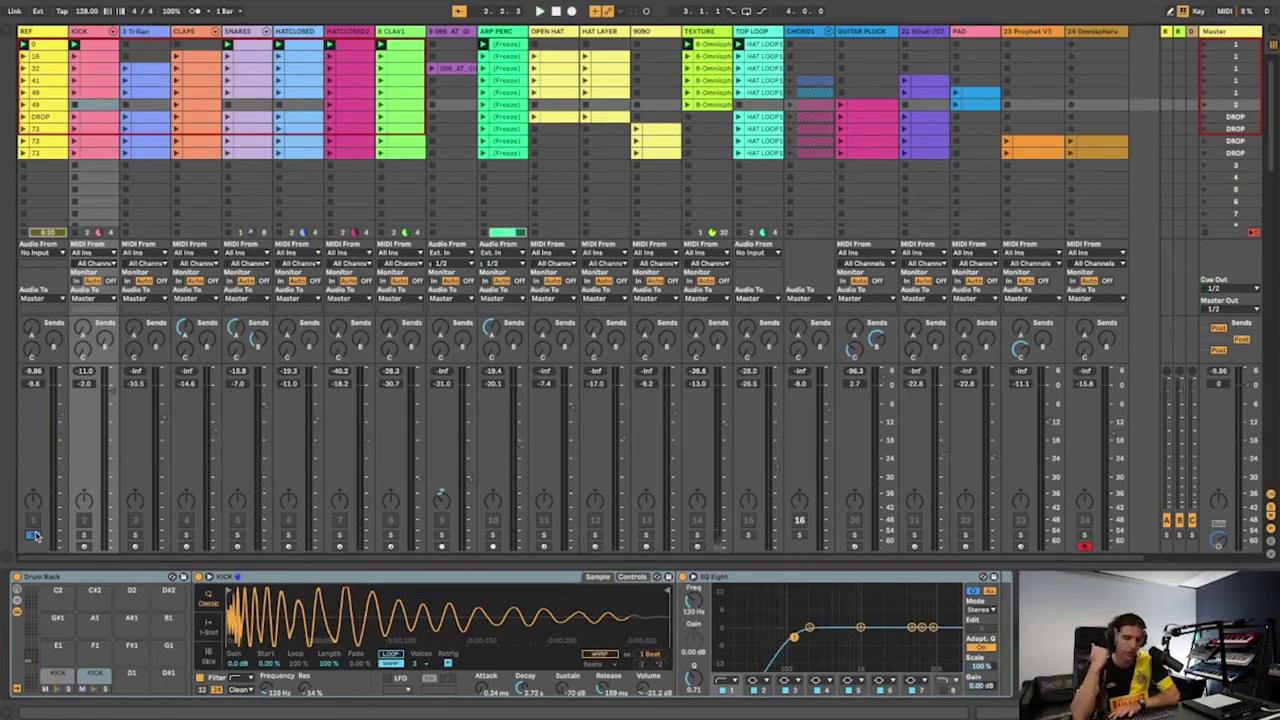
pyautogui.press('space')
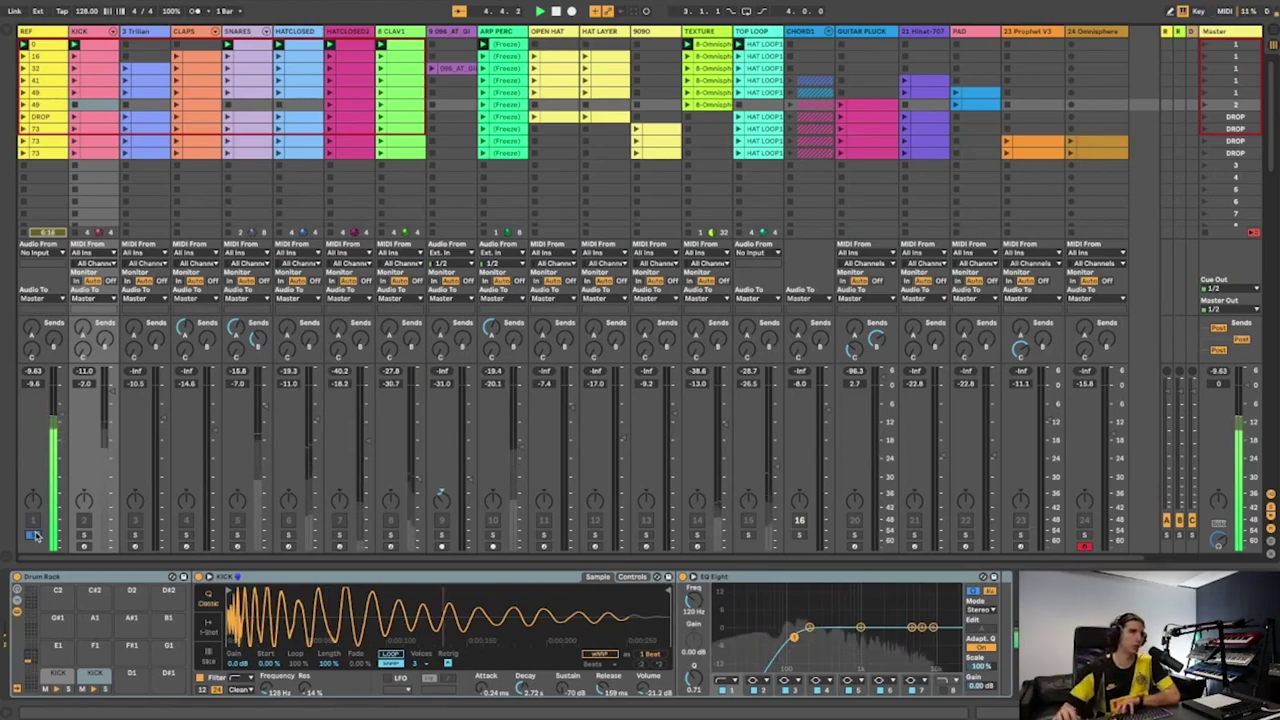
# Show the KICK rack's chains, unsolo and select the second chain, and bypass its EQ Eight
pyautogui.click(113, 32)
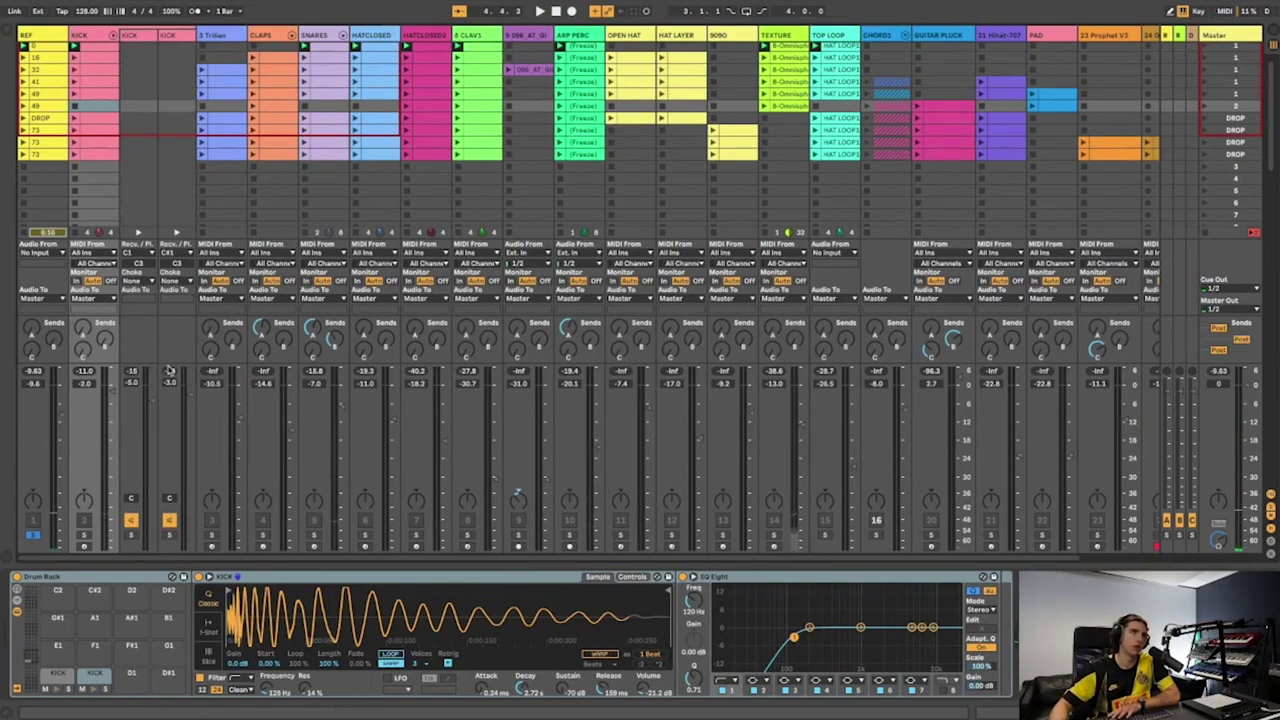
pyautogui.click(169, 519)
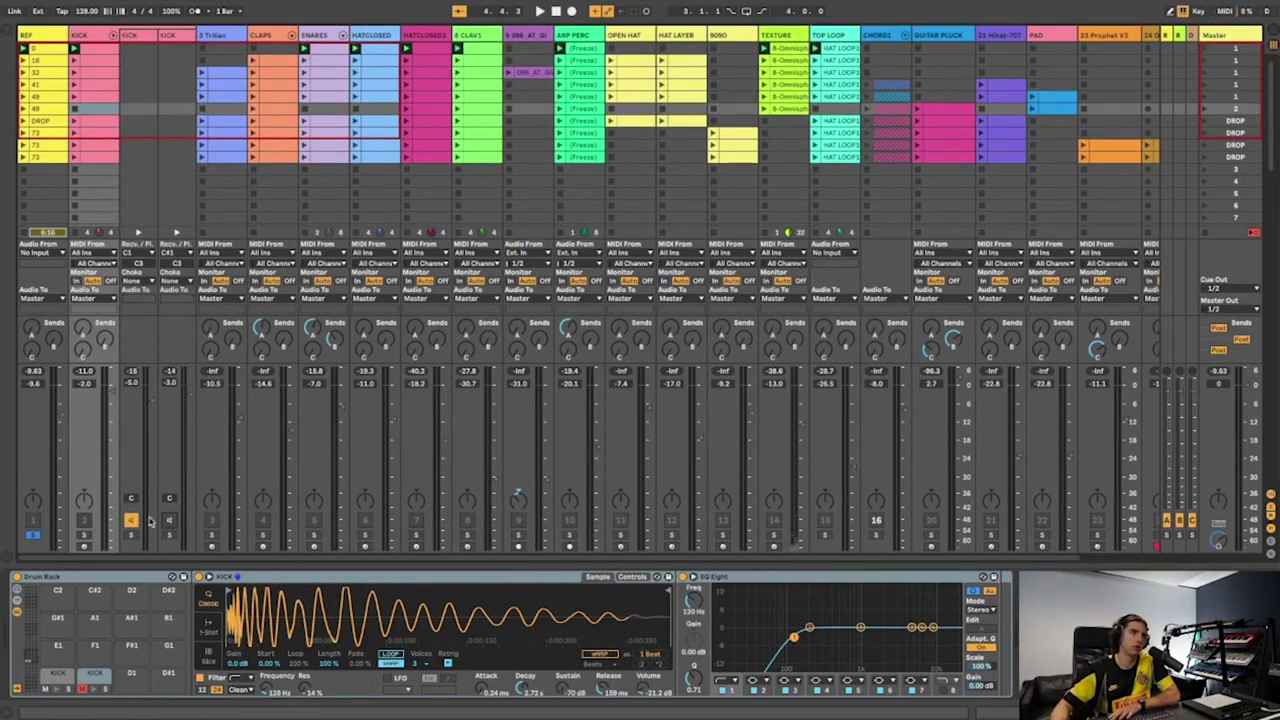
pyautogui.click(145, 38)
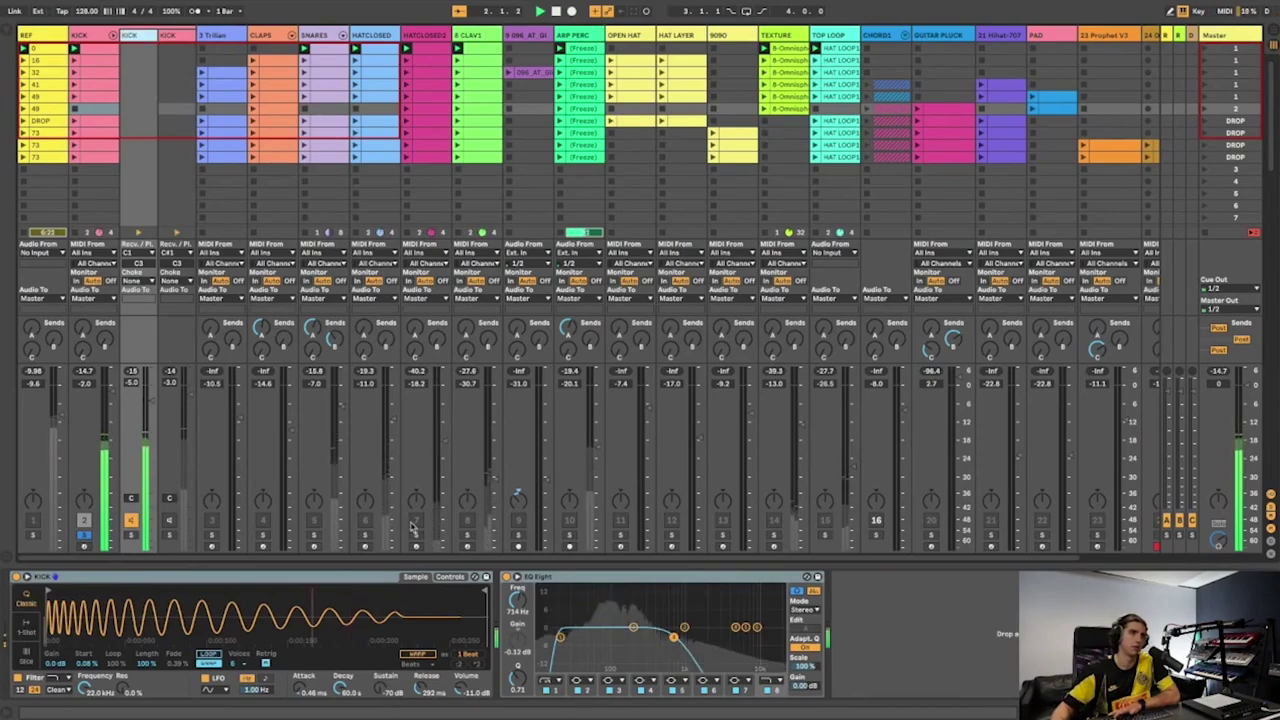
pyautogui.click(506, 577)
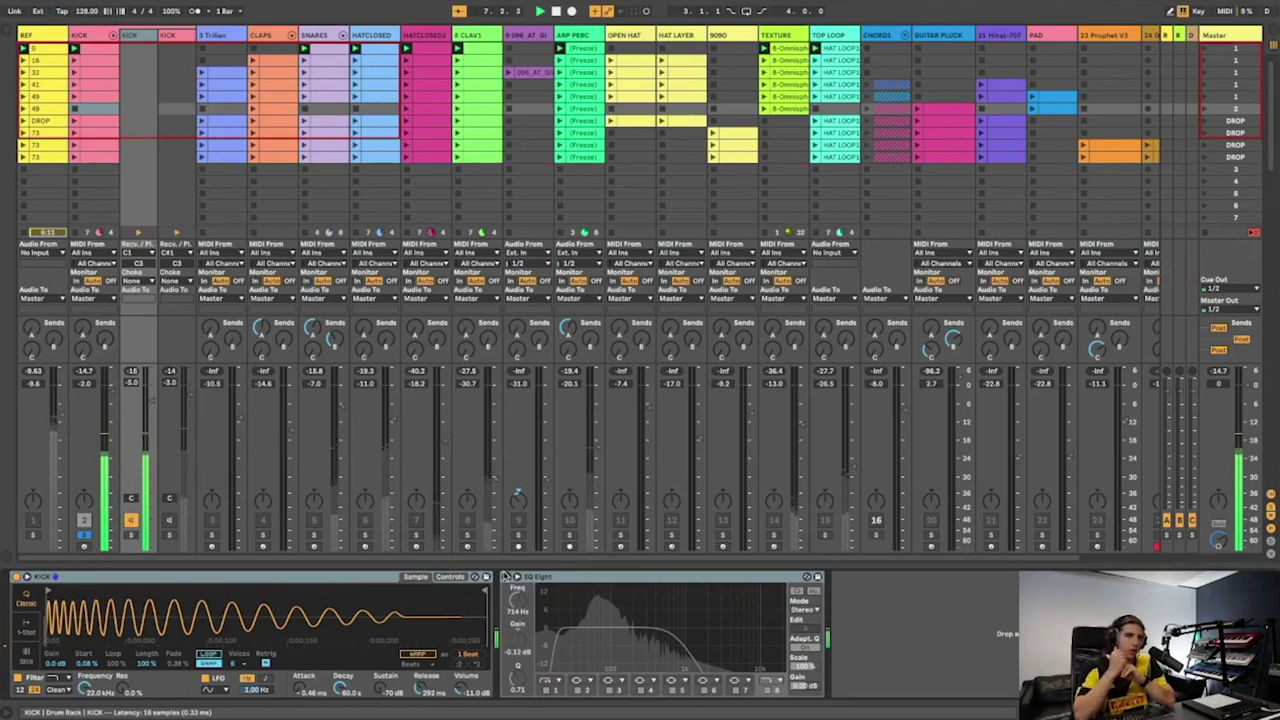
pyautogui.press('v')
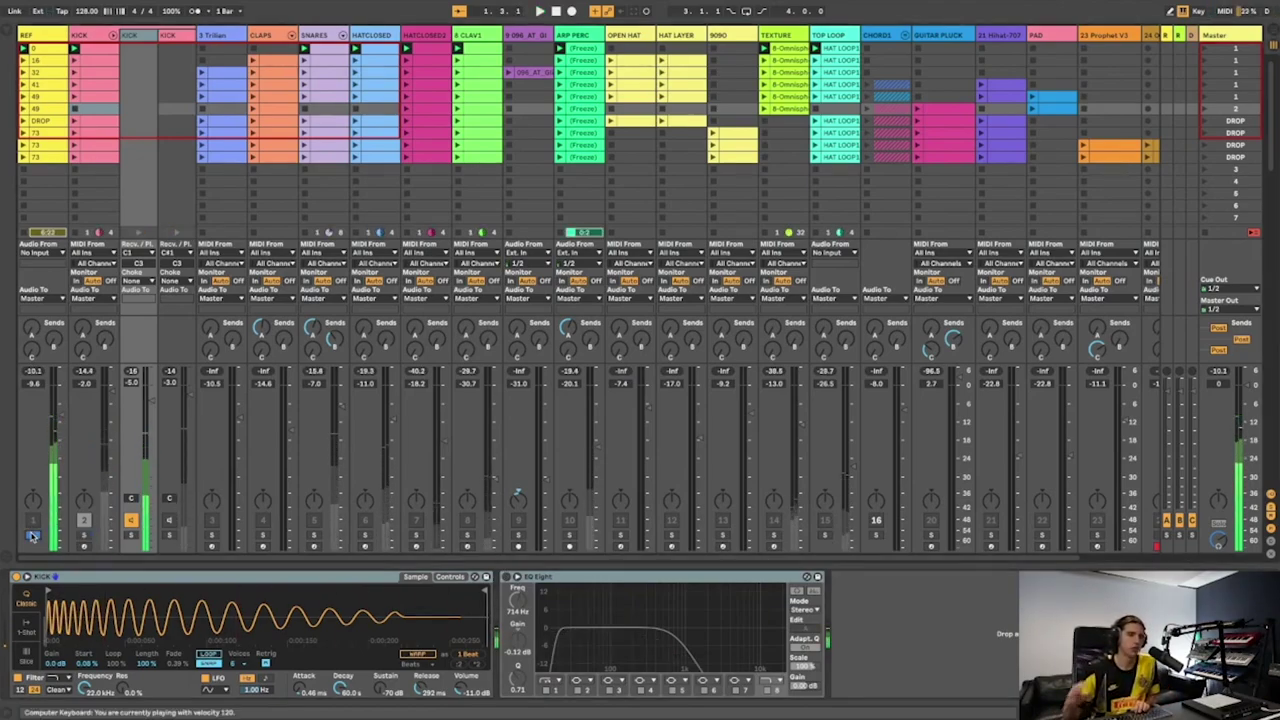
# Release the REF solo and restart playback of the full session
pyautogui.click(33, 536)
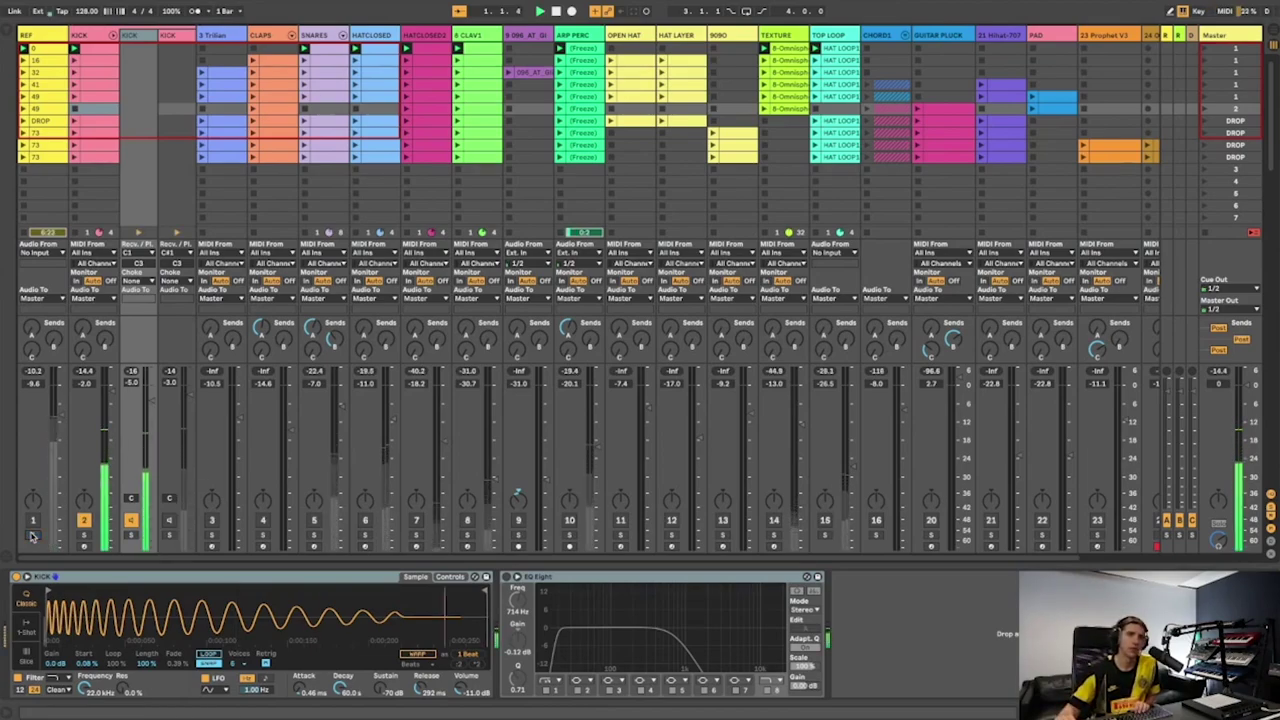
pyautogui.press('space')
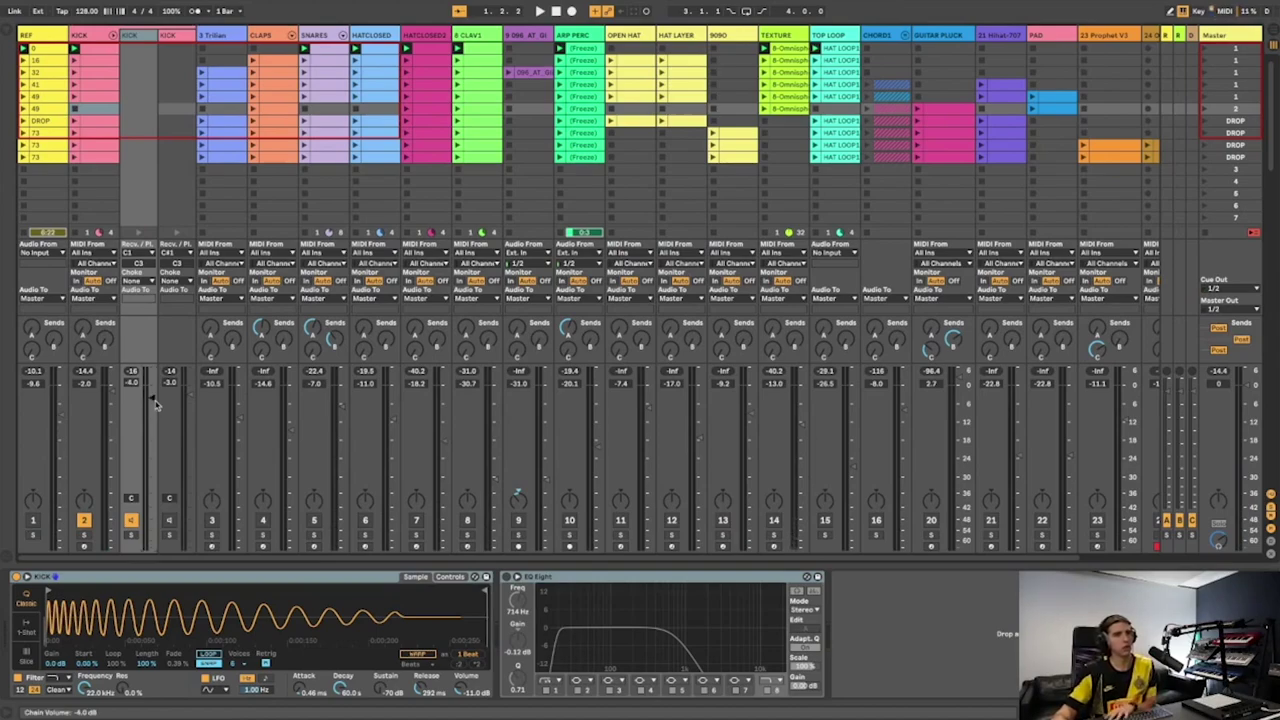
pyautogui.press('space')
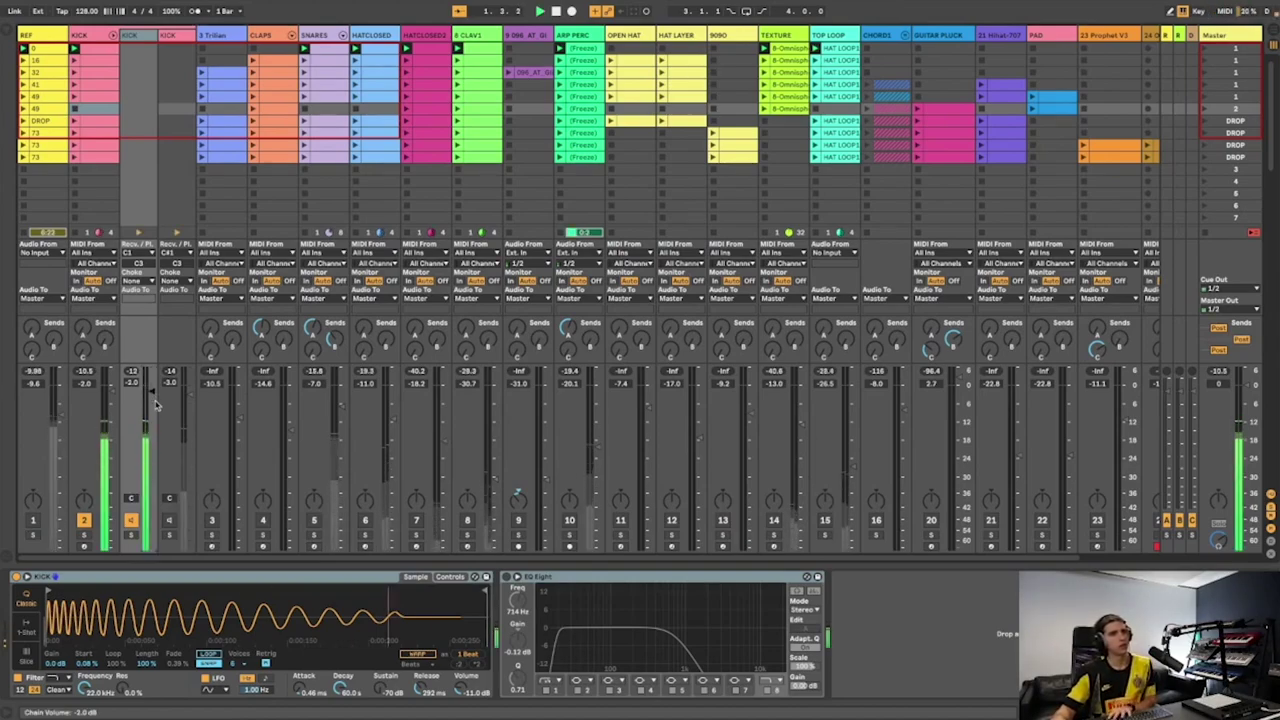
# Solo each kick layer, REF and the KICK group in turn, and re-enable the kick's EQ Eight
pyautogui.click(170, 536)
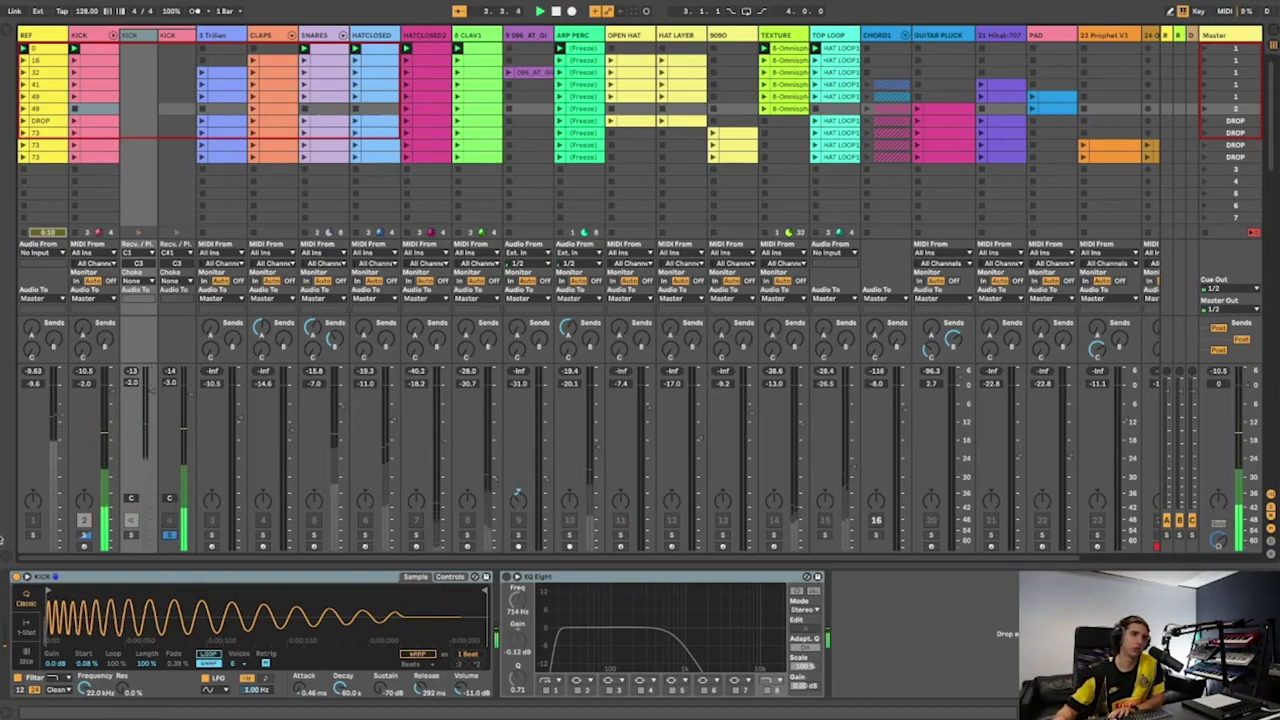
pyautogui.click(31, 536)
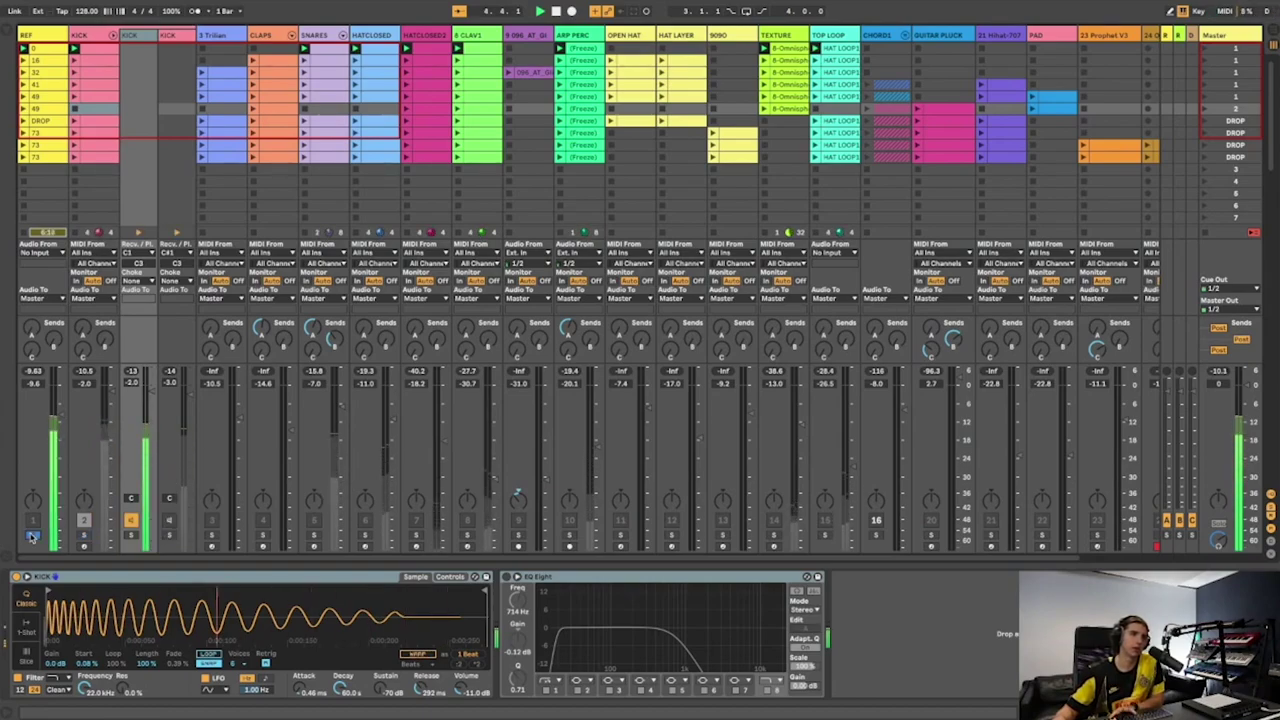
pyautogui.click(84, 520)
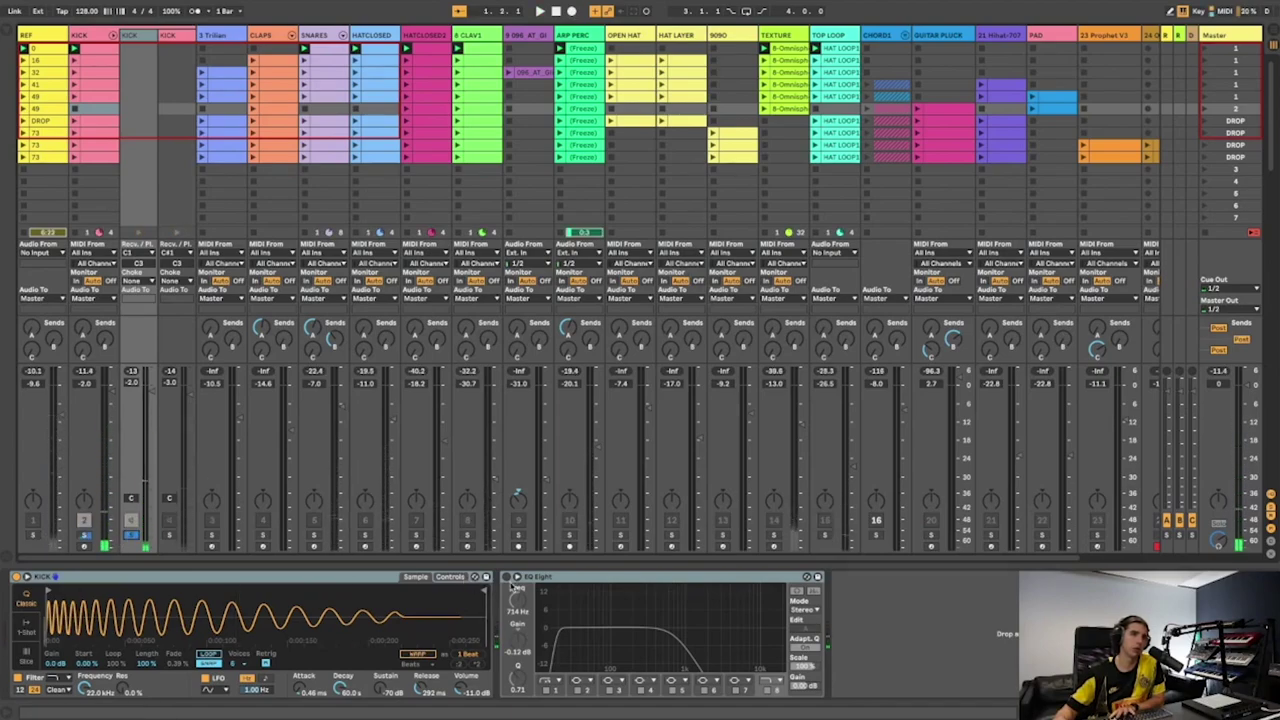
pyautogui.click(130, 535)
pyautogui.click(507, 577)
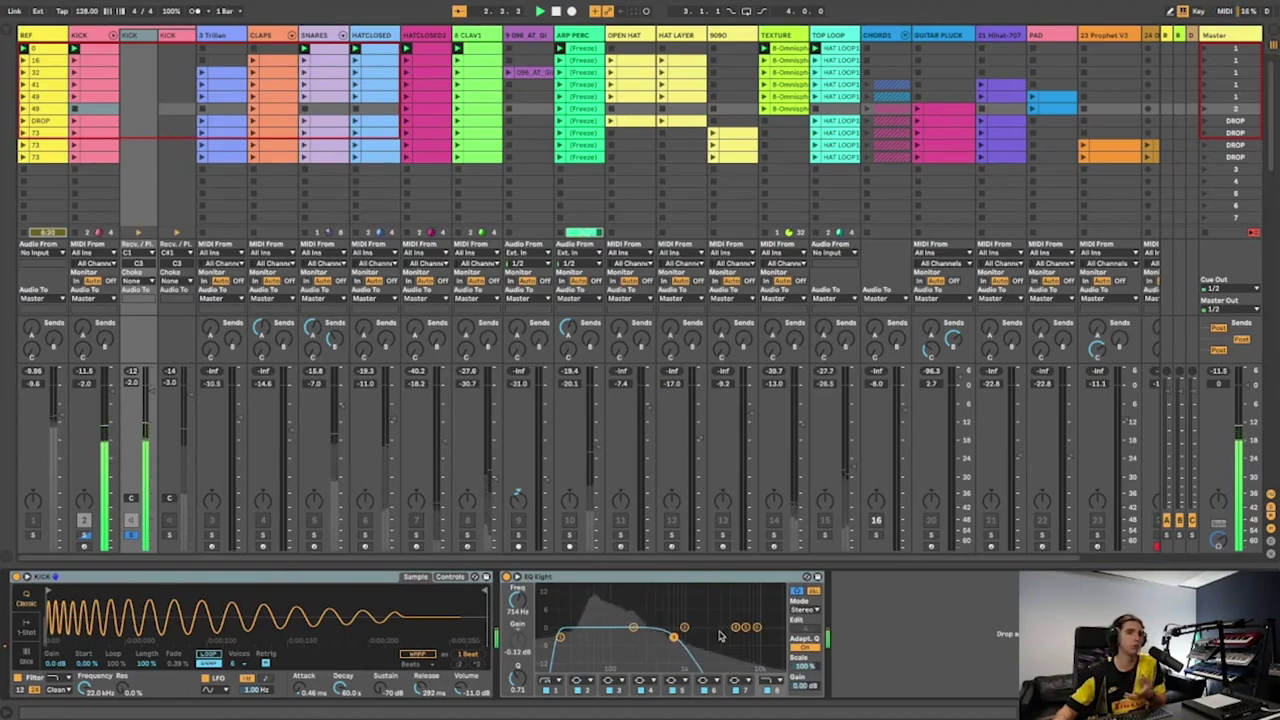
pyautogui.click(170, 536)
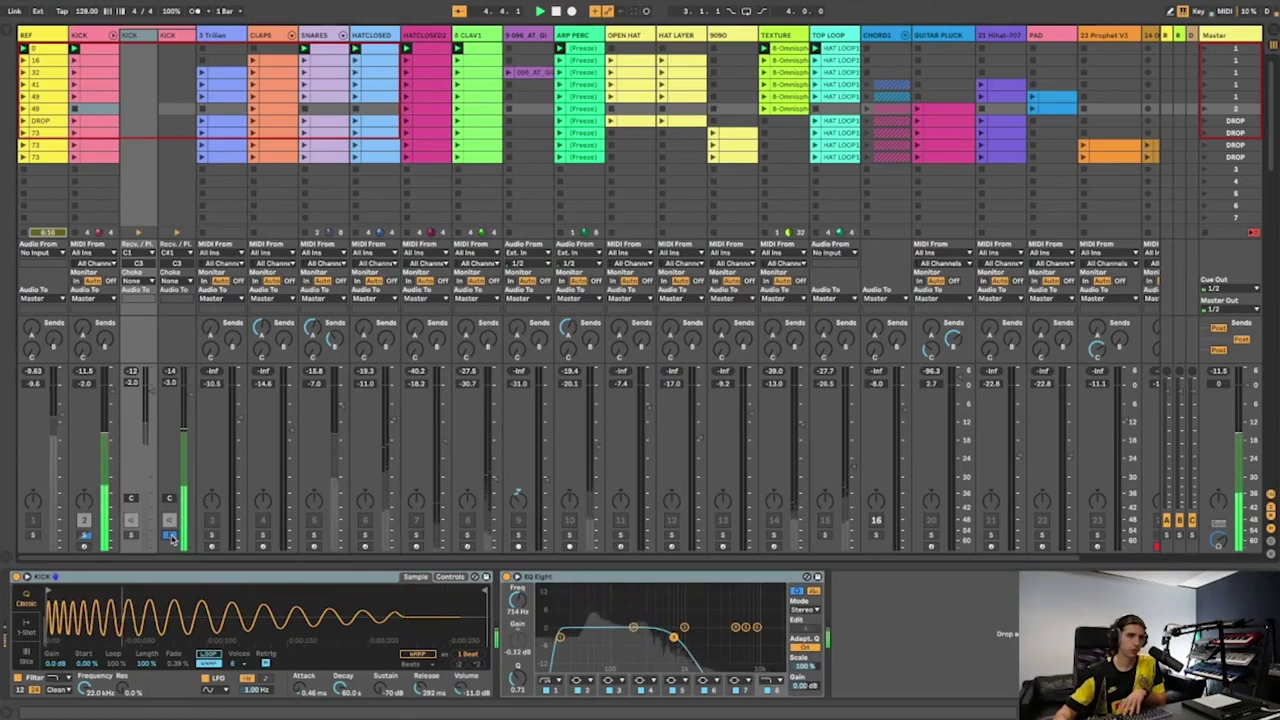
# Clear the kick layer and REF solos and set the KICK's drum reverb send to -10 dB
pyautogui.press('Right')
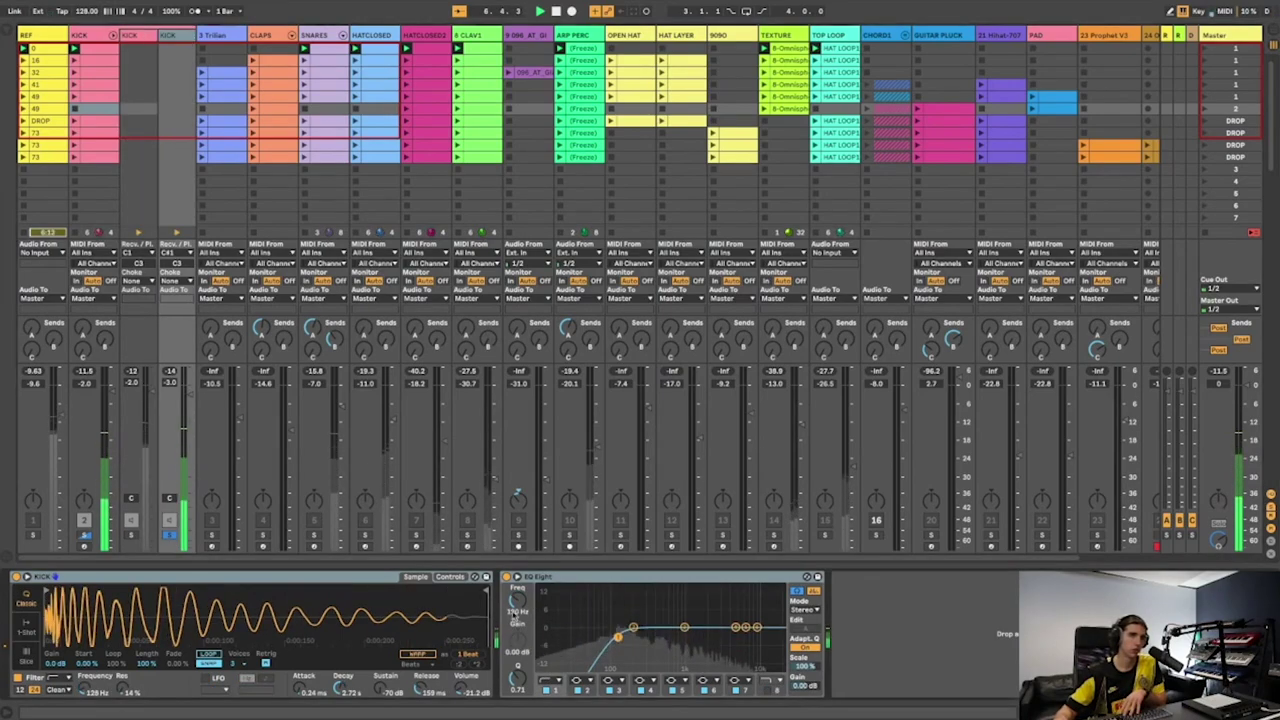
pyautogui.click(170, 536)
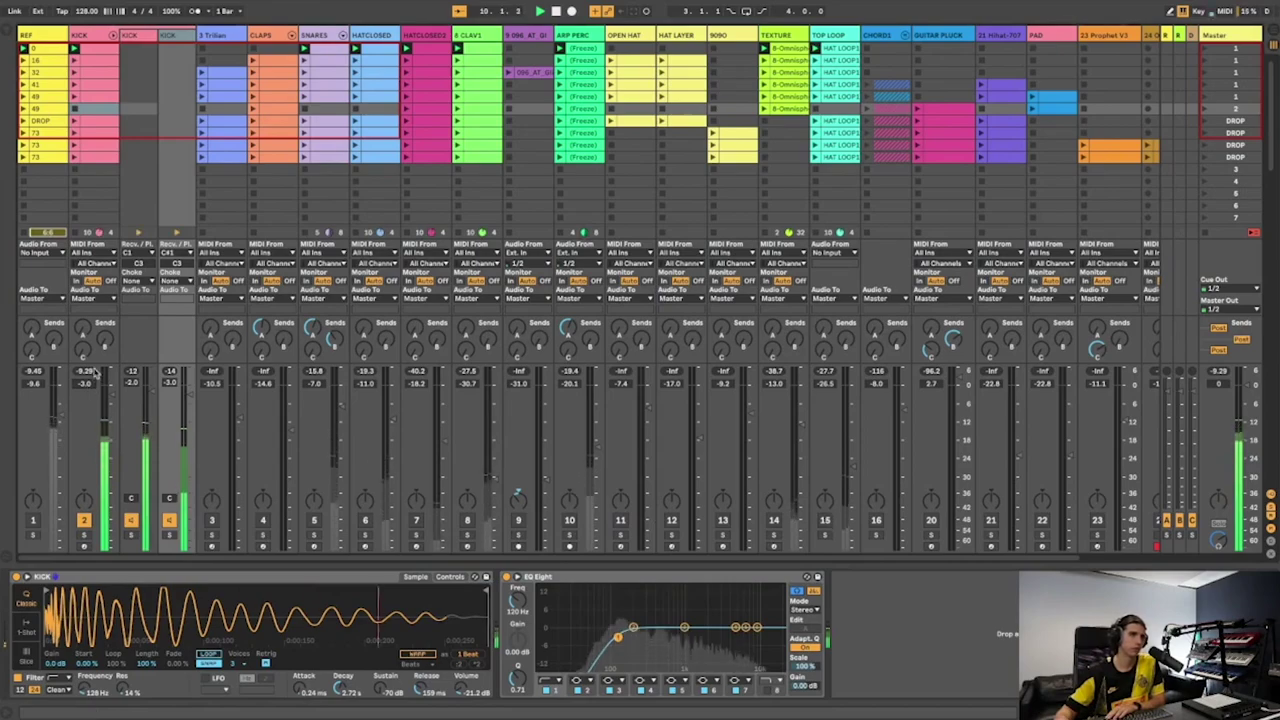
pyautogui.click(33, 536)
pyautogui.click(33, 536)
pyautogui.moveTo(82, 327)
pyautogui.mouseDown()
pyautogui.moveTo(82, 310)
pyautogui.moveTo(82, 328)
pyautogui.mouseUp()
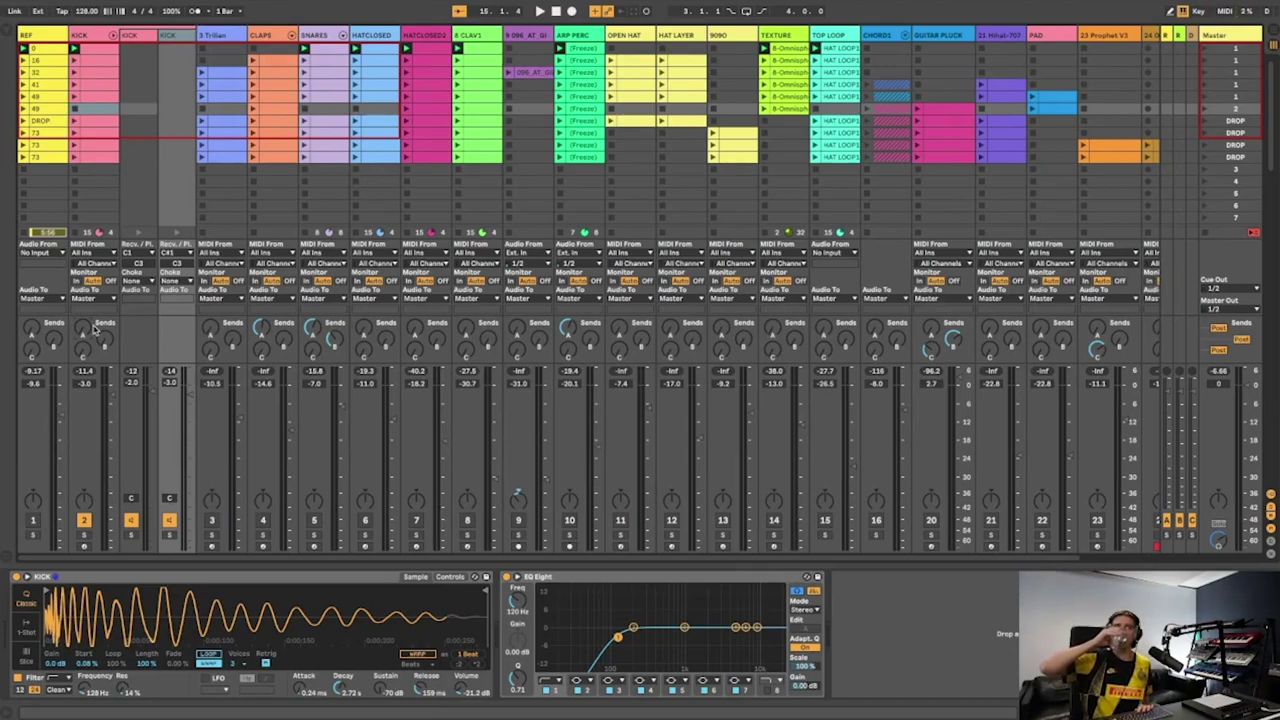
# Start playback, fold the KICK group and open its FabFilter Pro-Q 2 window
pyautogui.press('space')
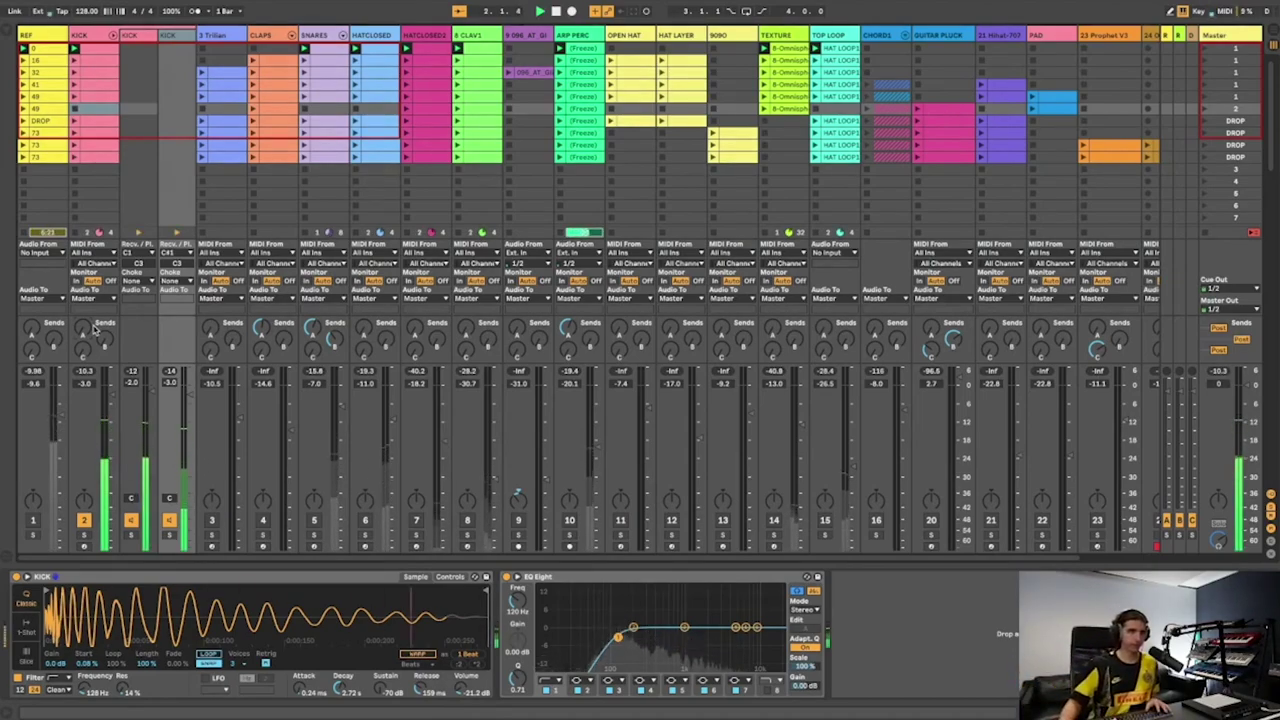
pyautogui.click(112, 35)
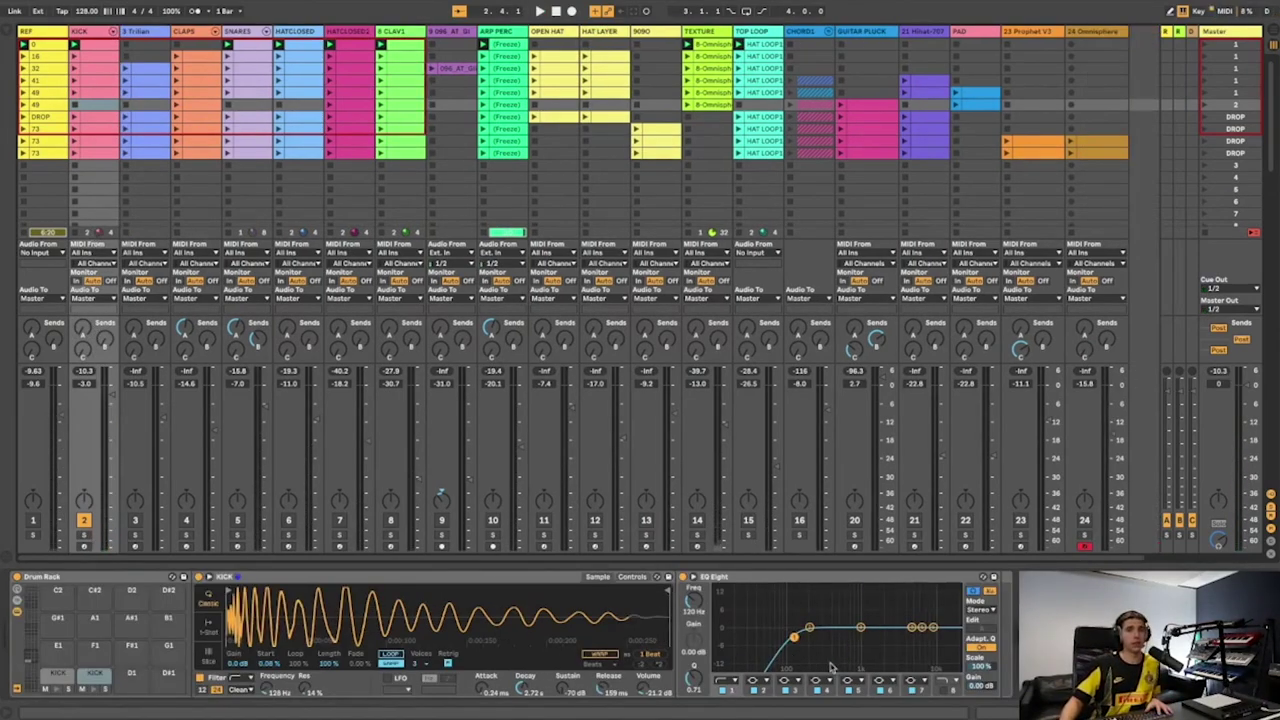
pyautogui.hscroll(5, 832, 665)
pyautogui.click(797, 578)
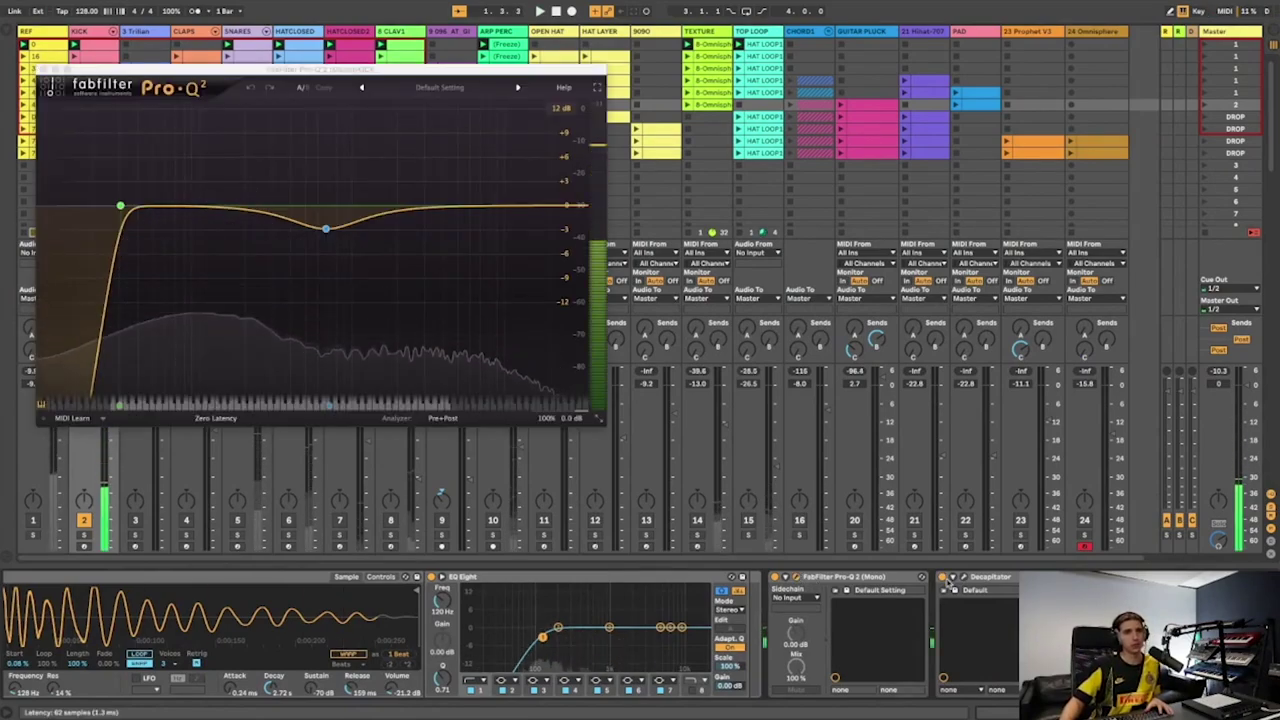
# Raise the Decapitator drive on the kick, then close the Decapitator and Pro-Q 2 windows
pyautogui.click(953, 578)
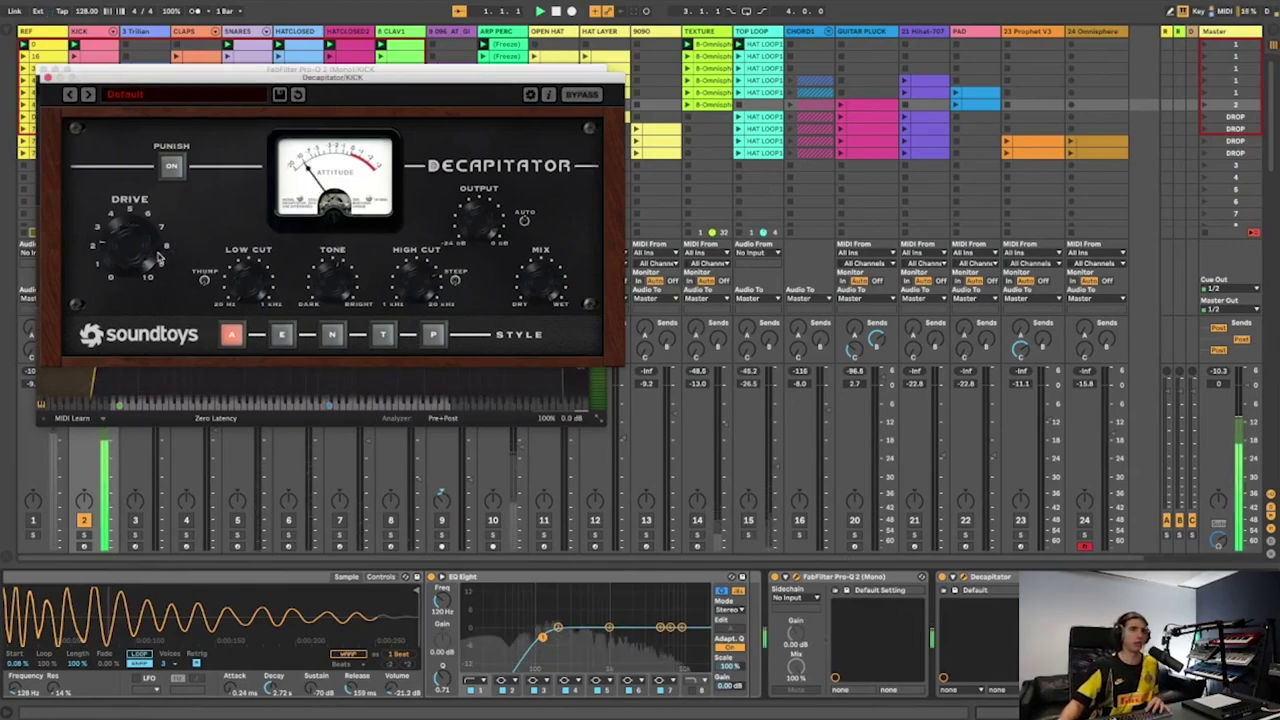
pyautogui.moveTo(160, 252); pyautogui.dragTo(168, 263)
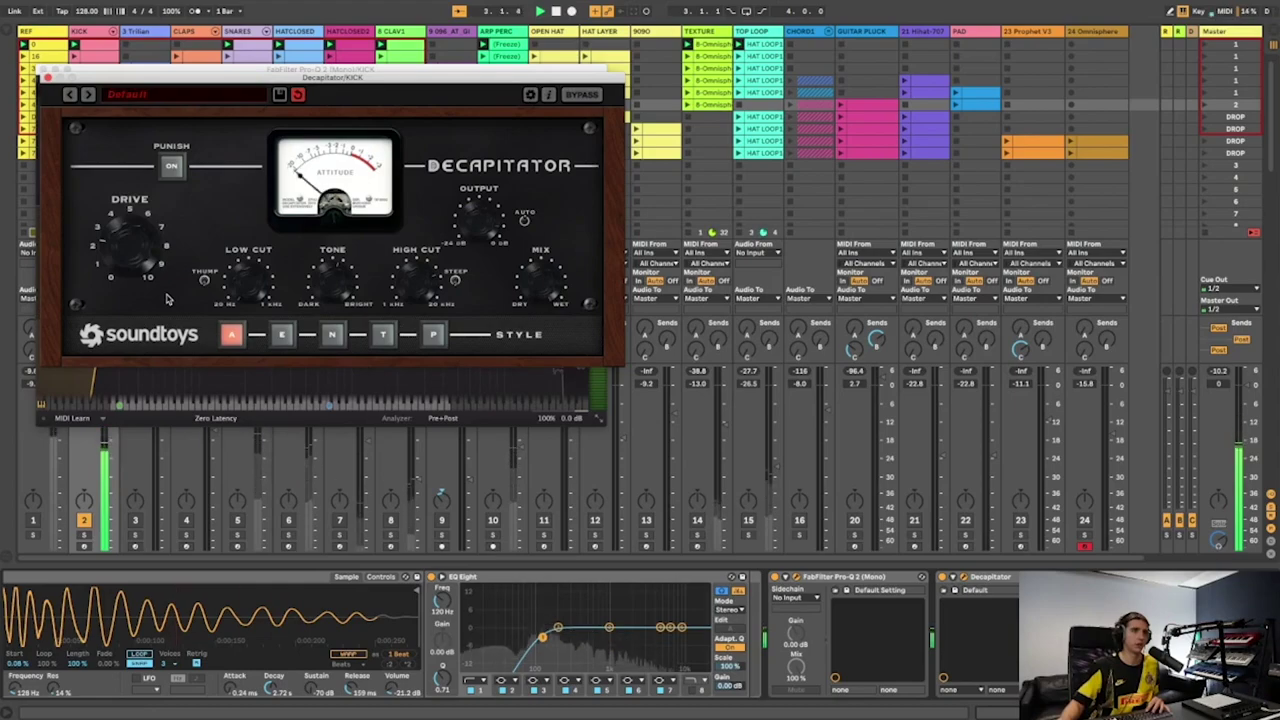
pyautogui.click(47, 77)
pyautogui.click(44, 69)
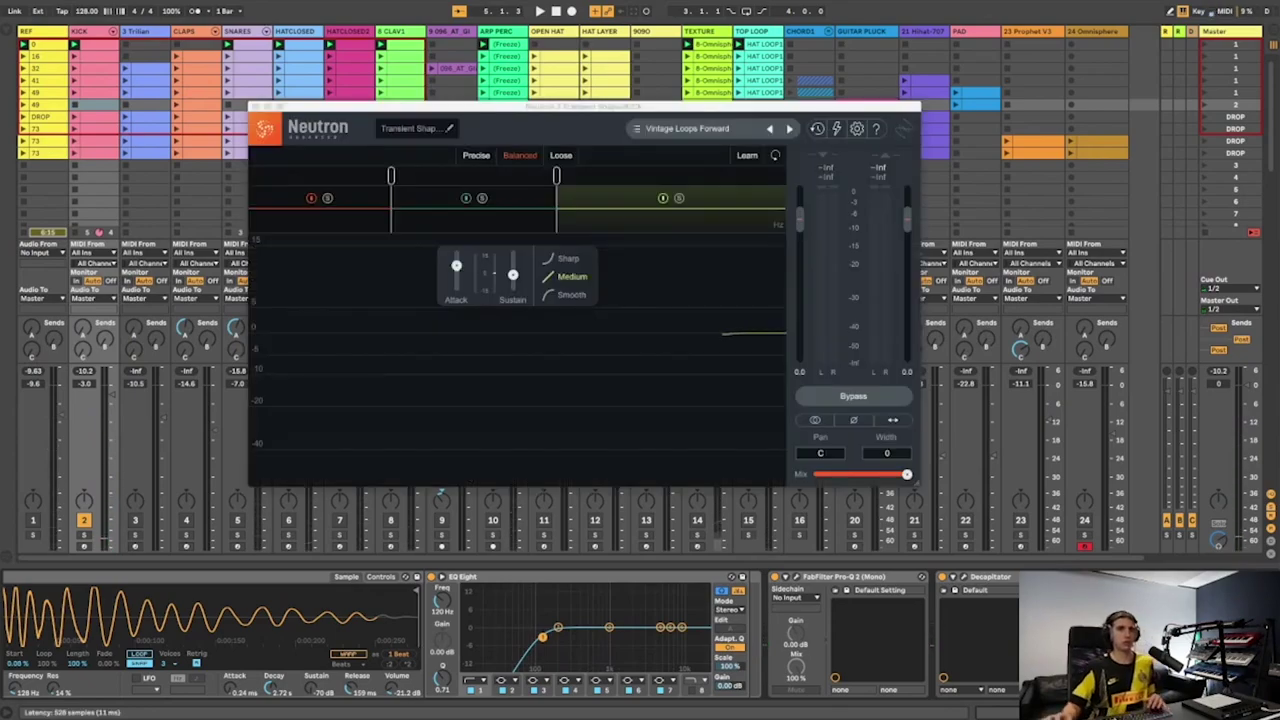
# Play and stop to hear the Neutron transient shaper, then close its window
pyautogui.press('space')
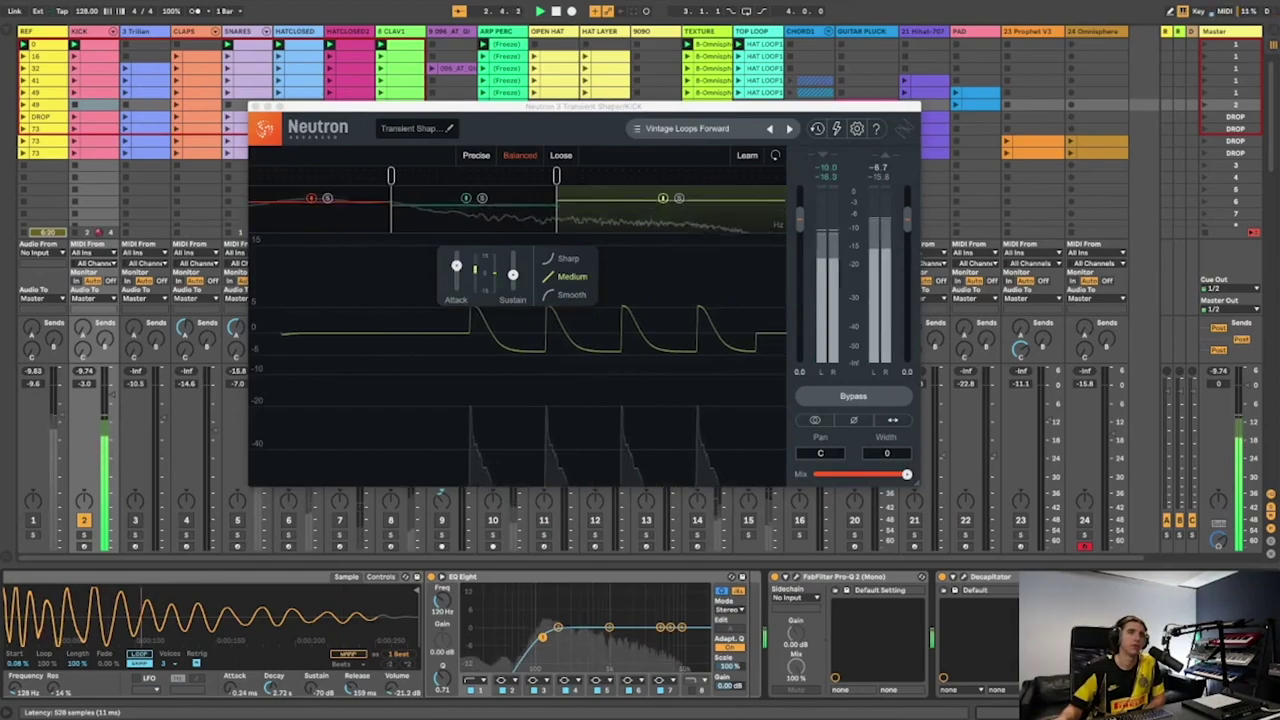
pyautogui.press('space')
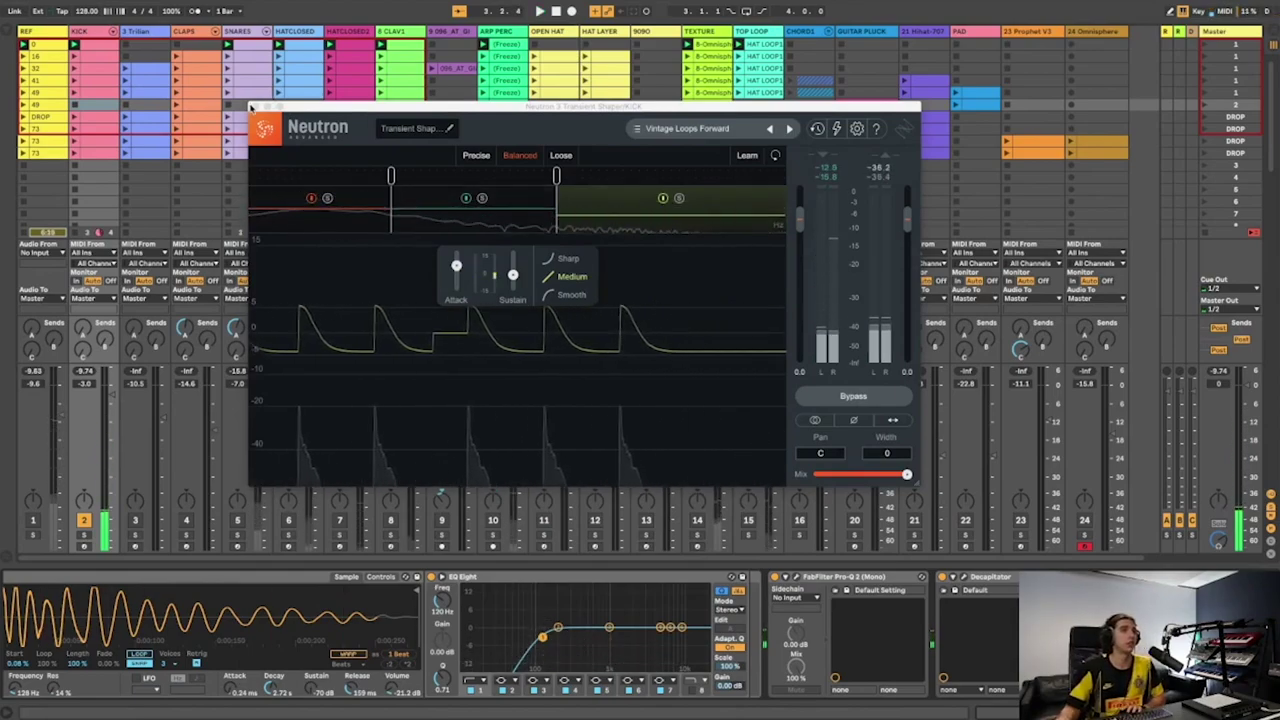
pyautogui.click(252, 106)
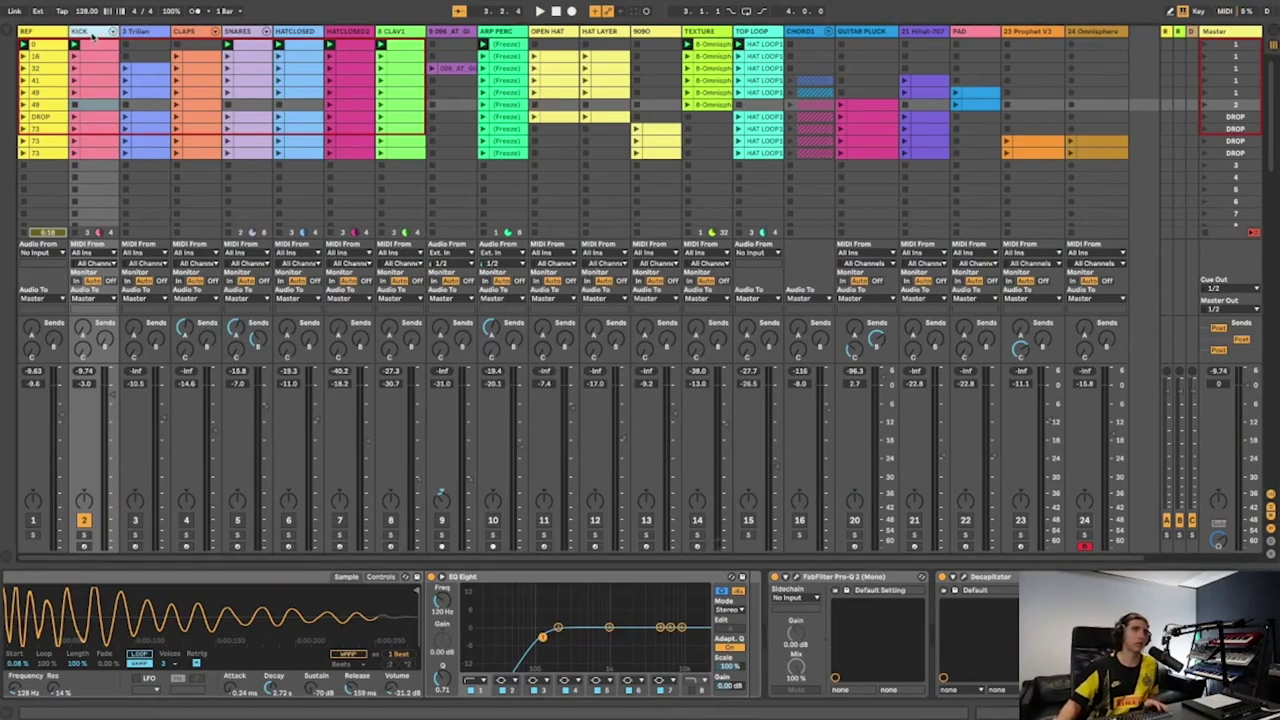
# Duplicate the KICK track with Ctrl+D and freeze the new copy
pyautogui.hotkey('ctrl', 'd')
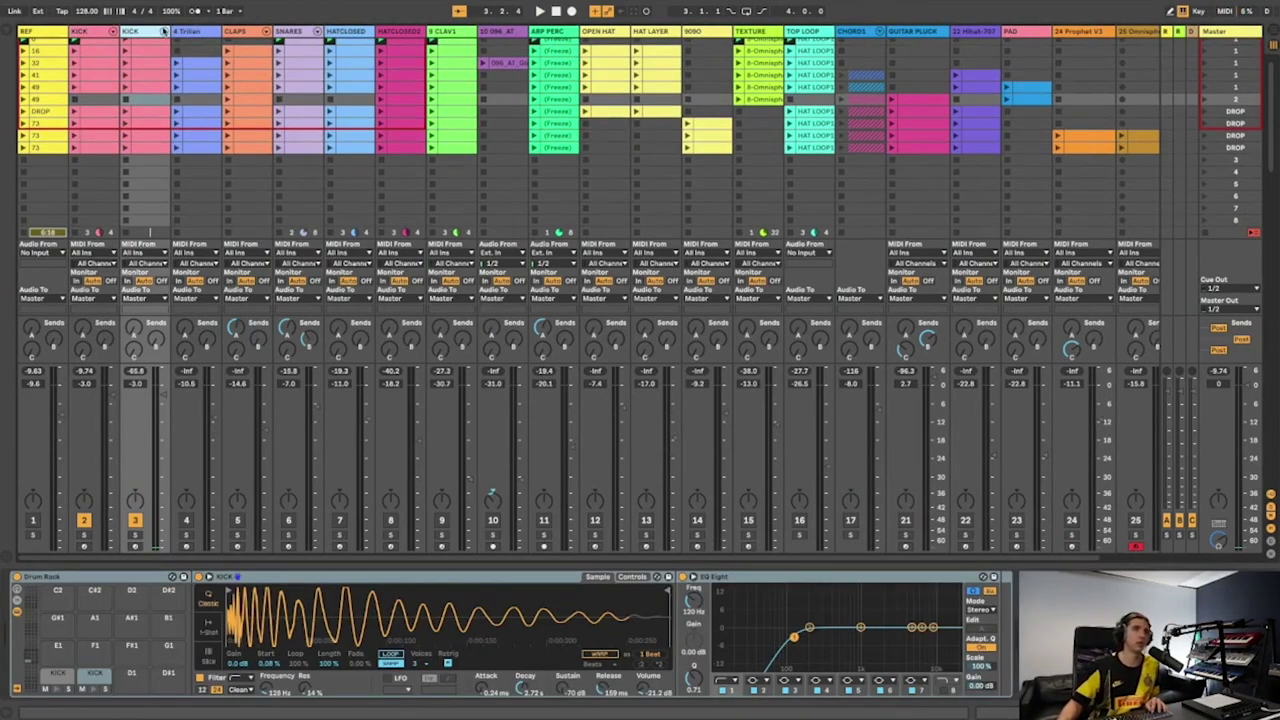
pyautogui.rightClick(158, 34)
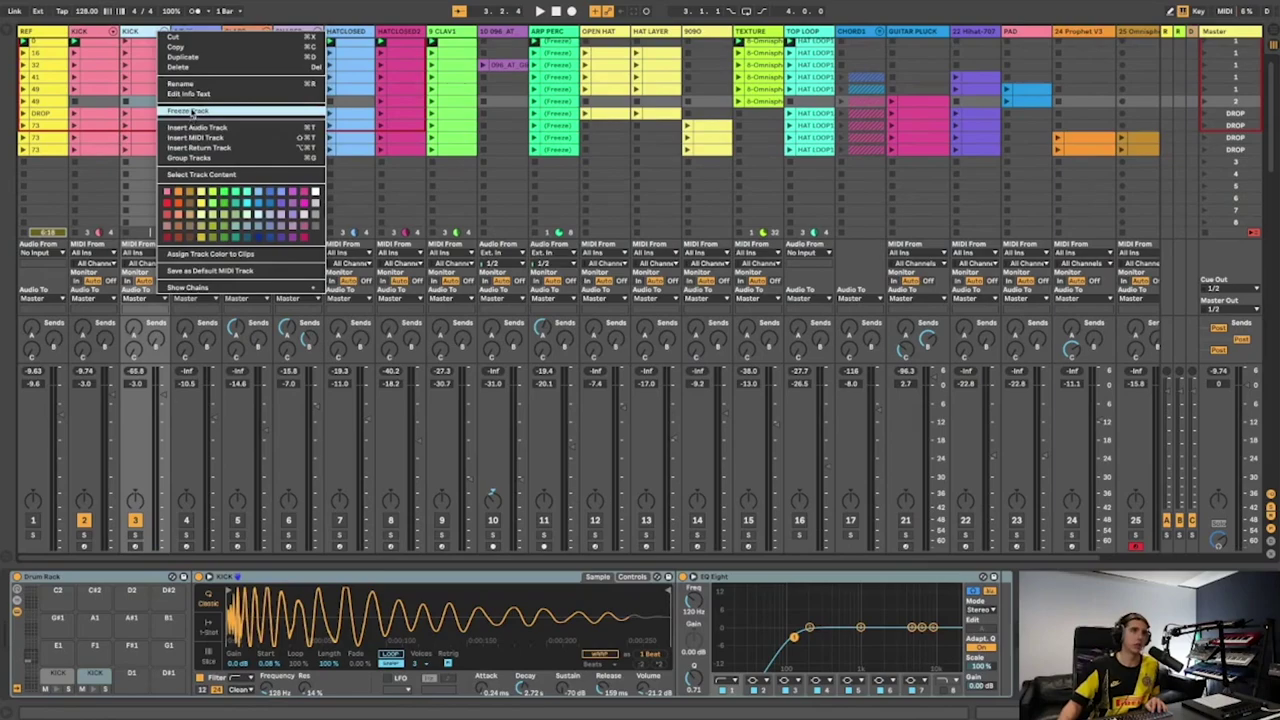
pyautogui.click(191, 111)
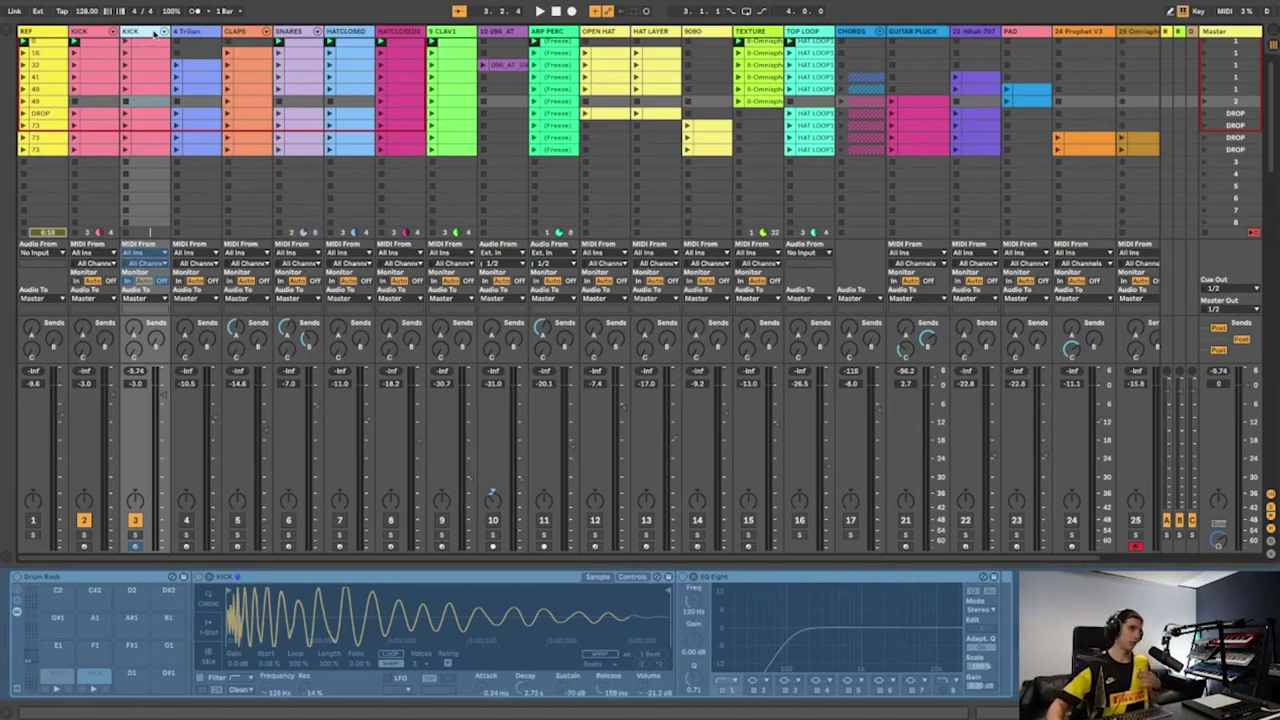
# Flatten the frozen kick copy to audio, then play and compare it with the original KICK track
pyautogui.rightClick(155, 33)
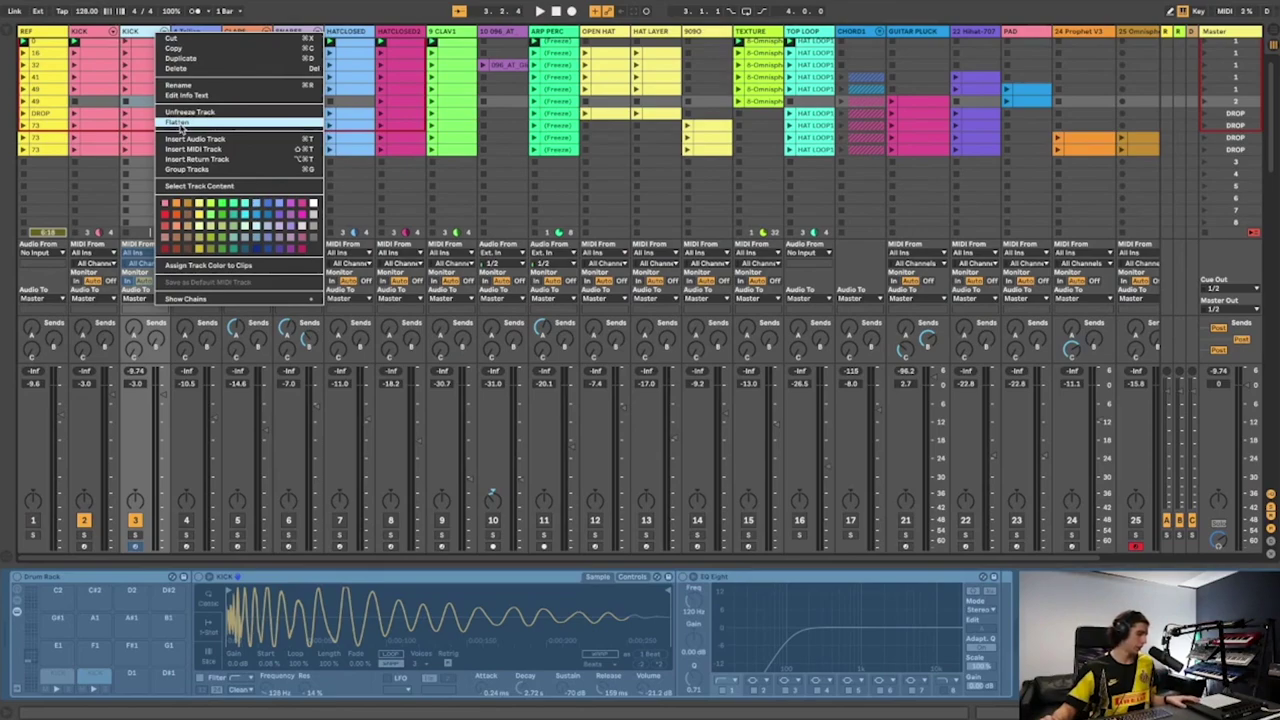
pyautogui.click(178, 123)
pyautogui.press('space')
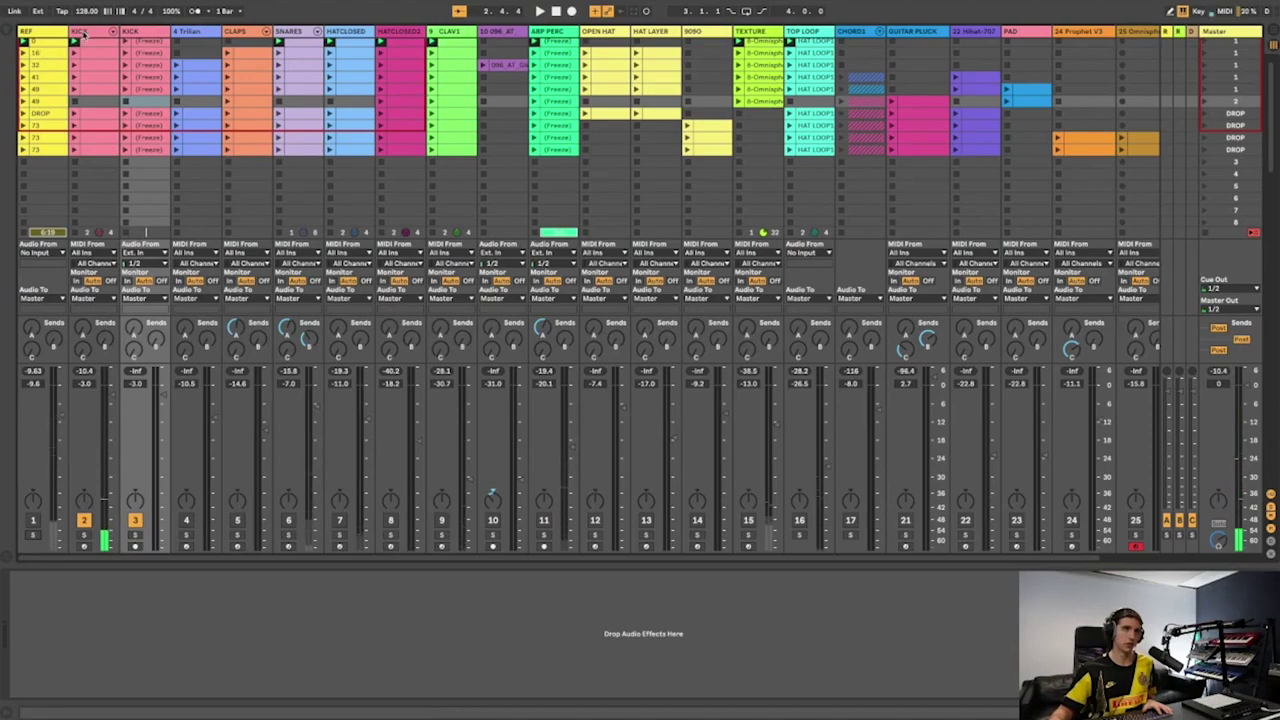
pyautogui.click(95, 32)
pyautogui.click(148, 32)
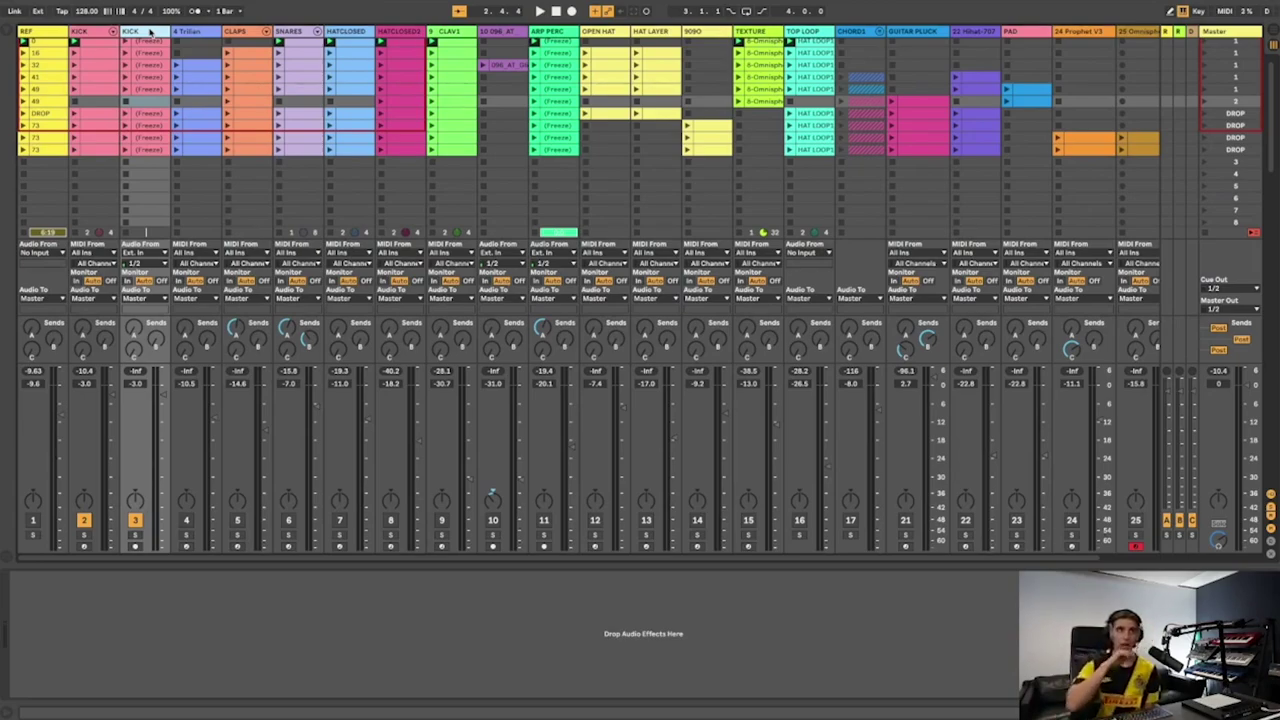
# Scroll up and select the SNARES track, passing through the Trillian track
pyautogui.scroll(1, 158, 68)
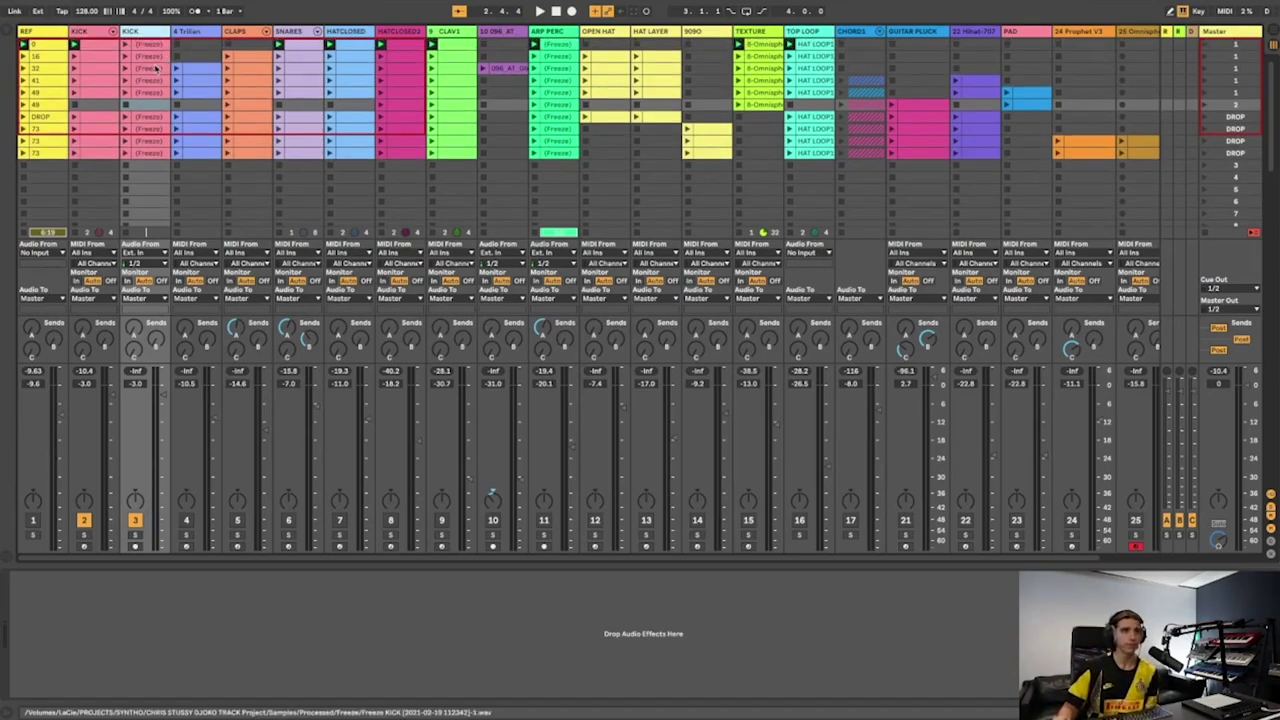
pyautogui.click(204, 36)
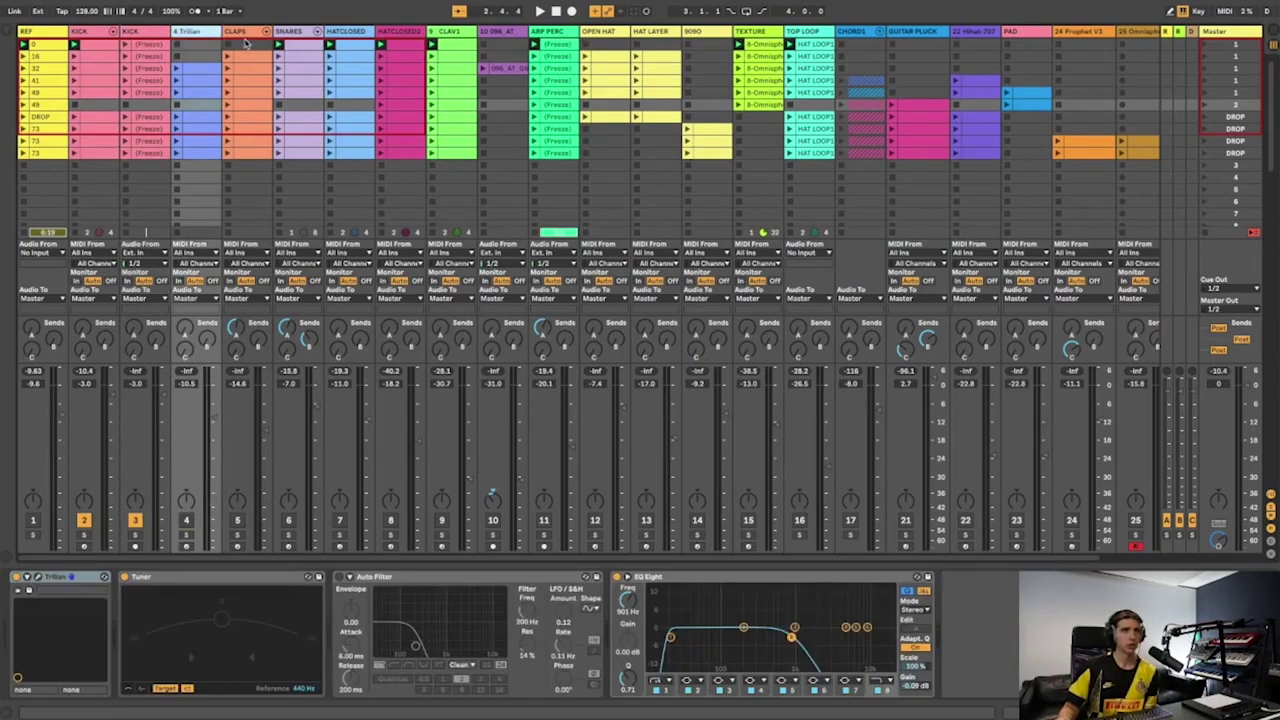
pyautogui.click(300, 47)
# Solo the REF track and play the reference twice, dismissing the software update prompt
pyautogui.click(28, 540)
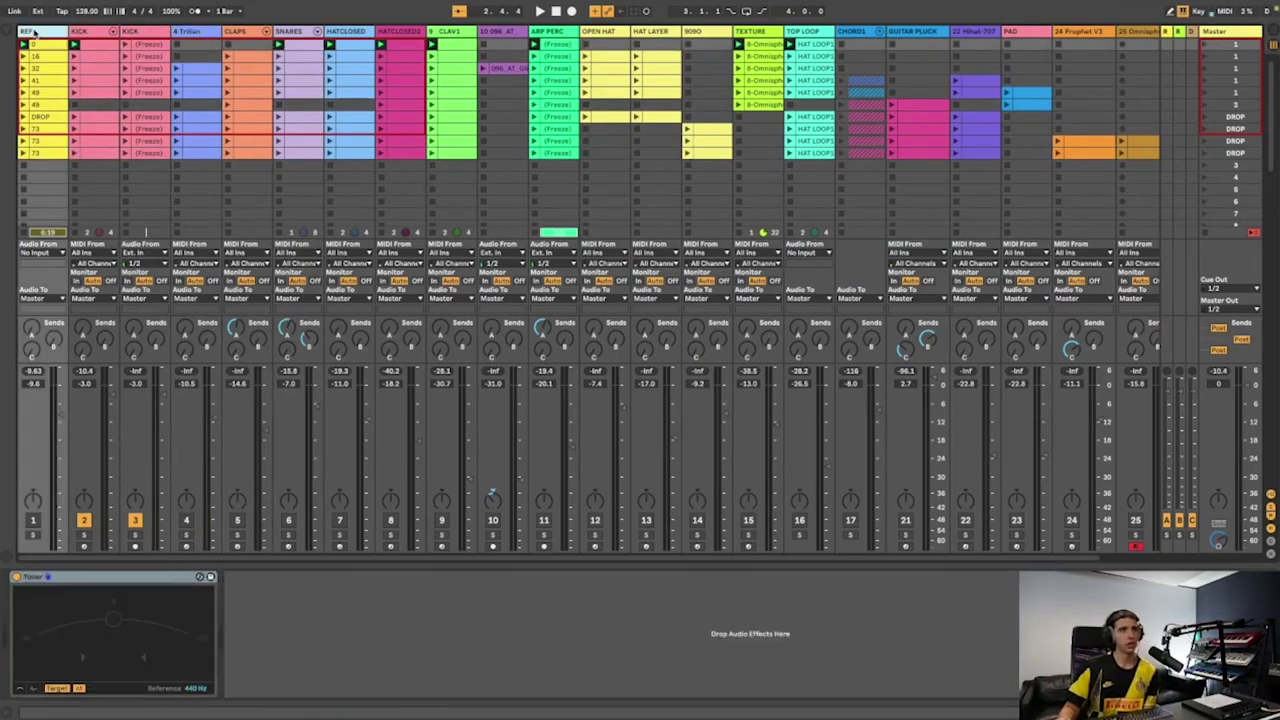
pyautogui.click(32, 535)
pyautogui.press('space')
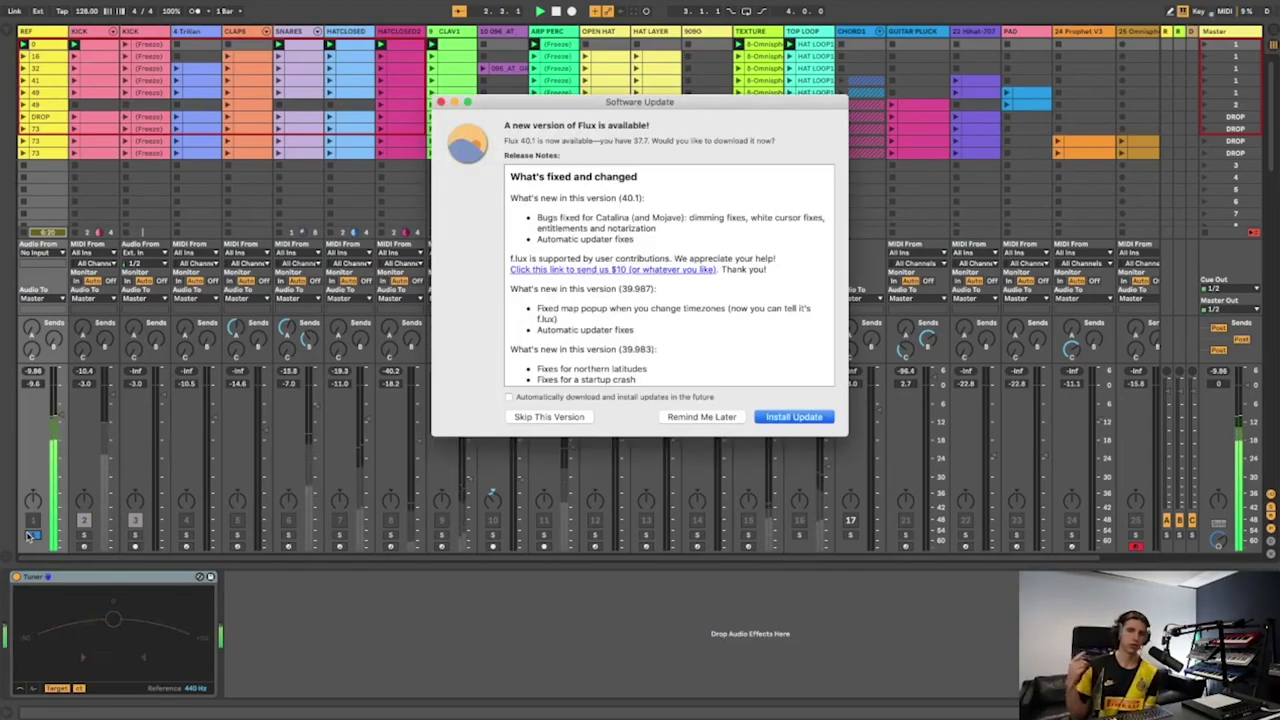
pyautogui.click(668, 417)
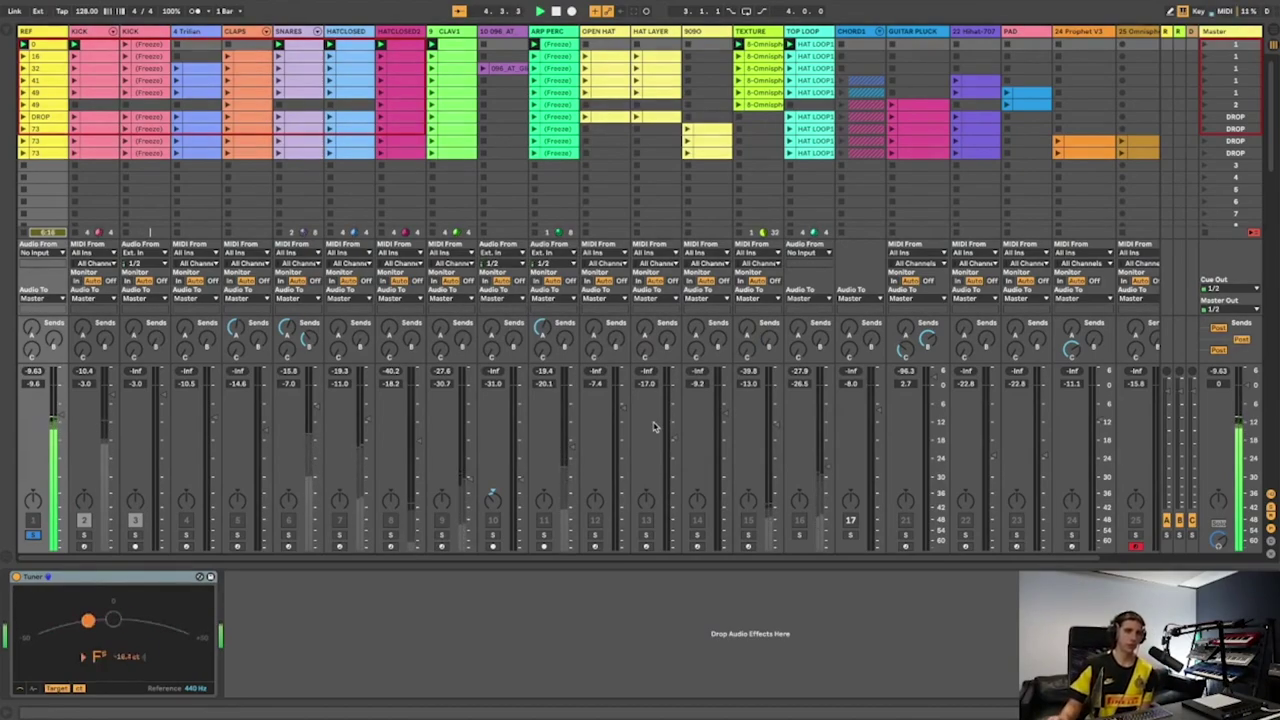
pyautogui.press('space')
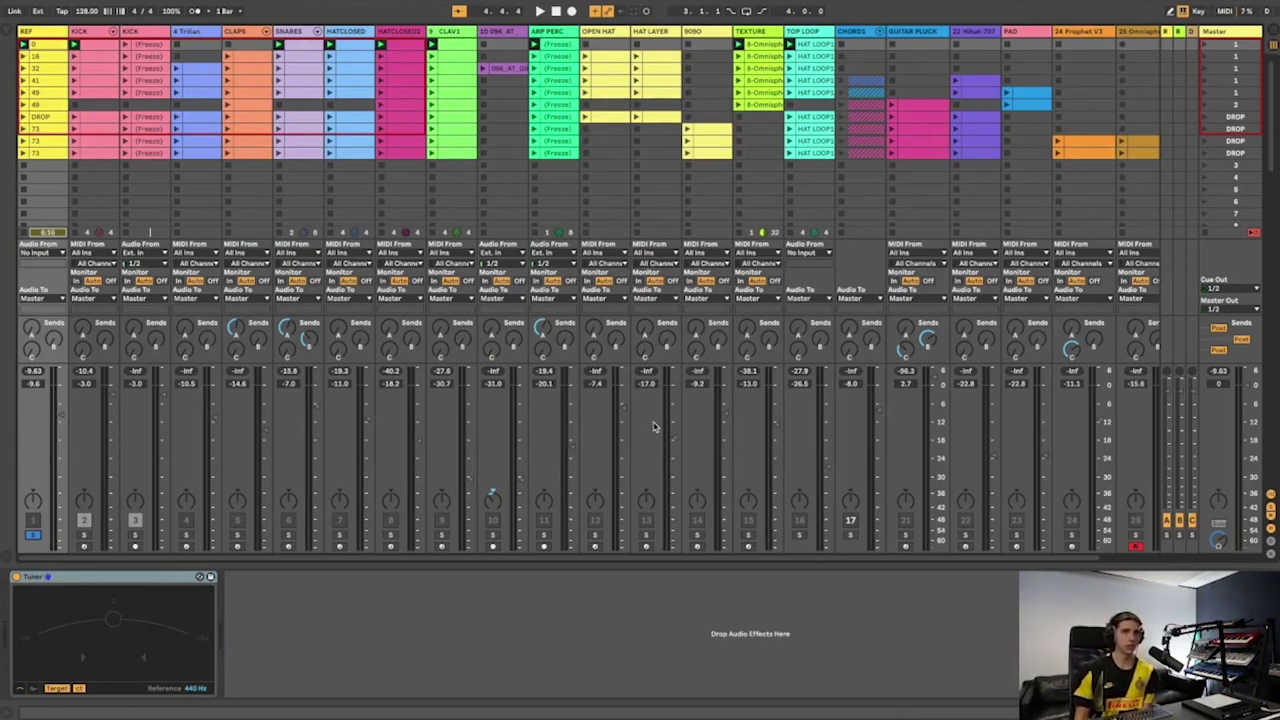
pyautogui.press('space')
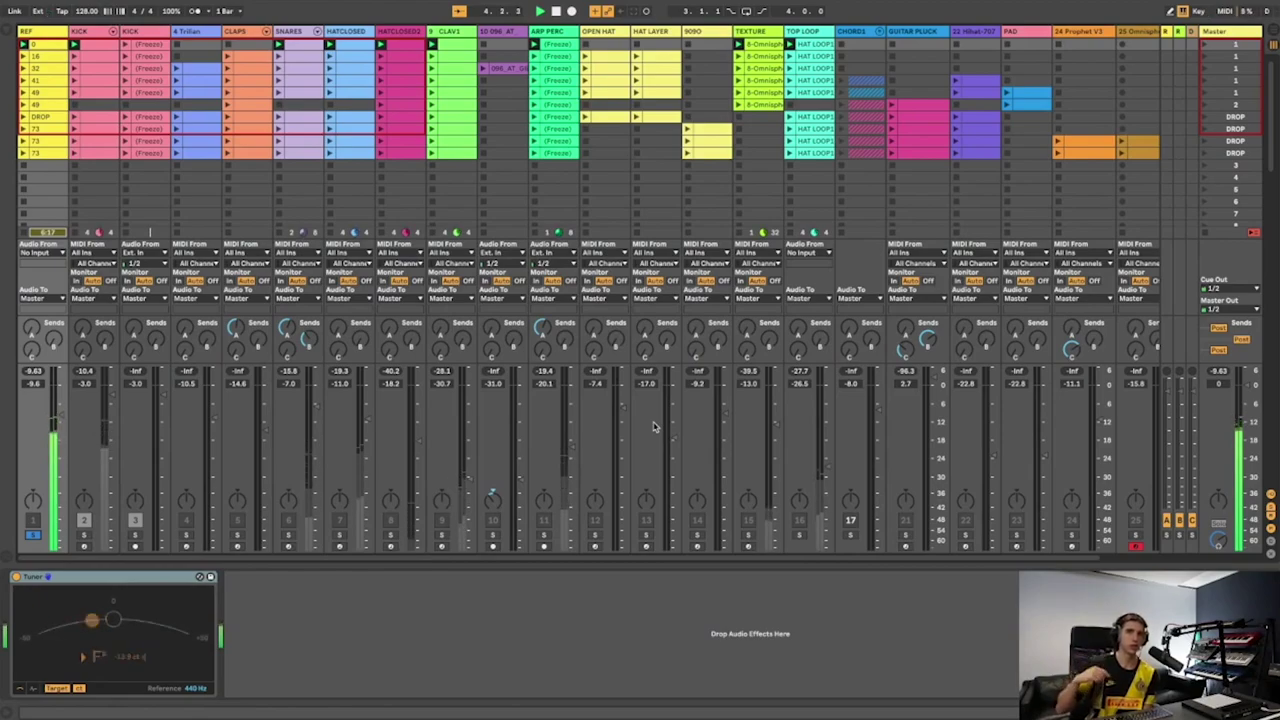
pyautogui.press('space')
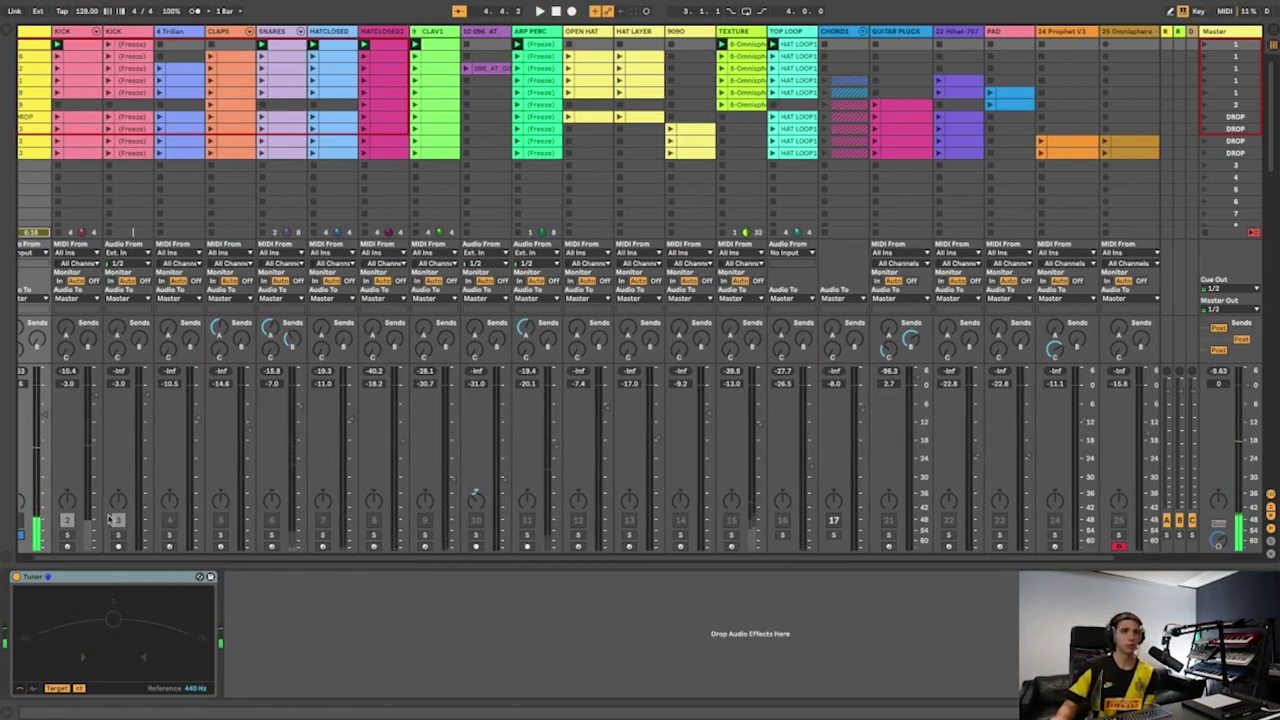
# Solo SNARES, open its clip in the note editor and play the snare pattern from inside the clip
pyautogui.click(293, 33)
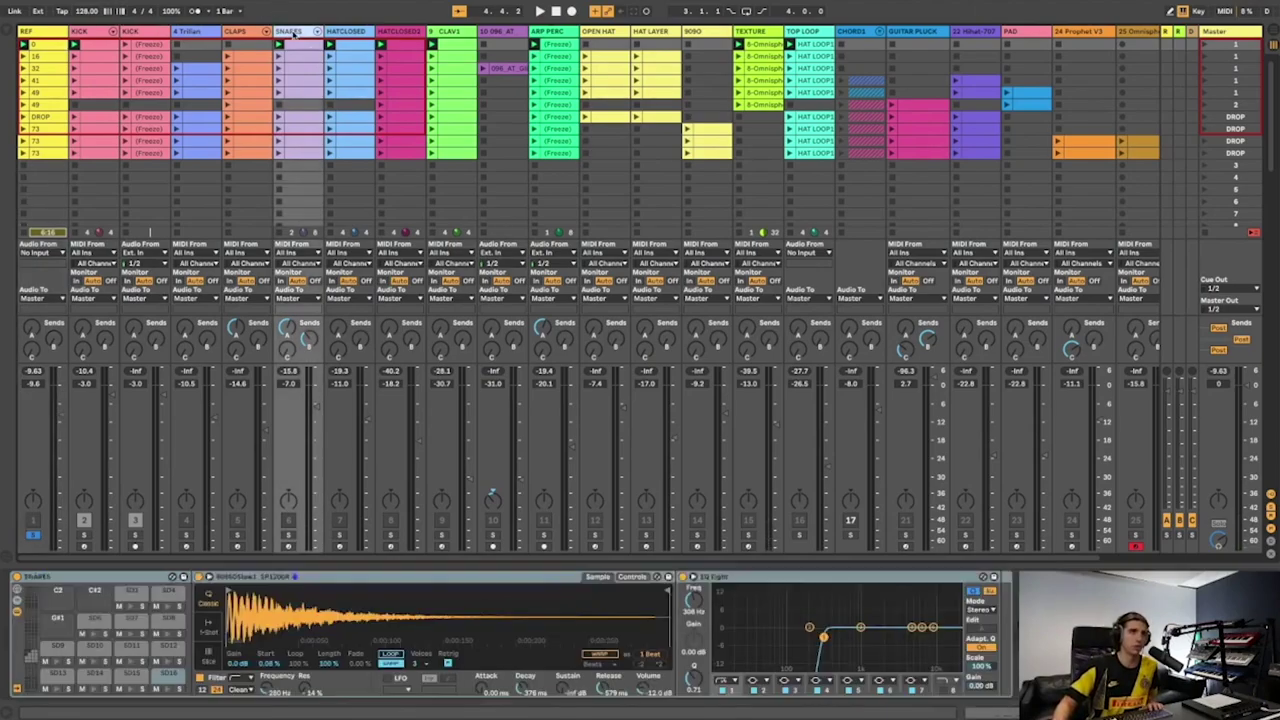
pyautogui.click(288, 533)
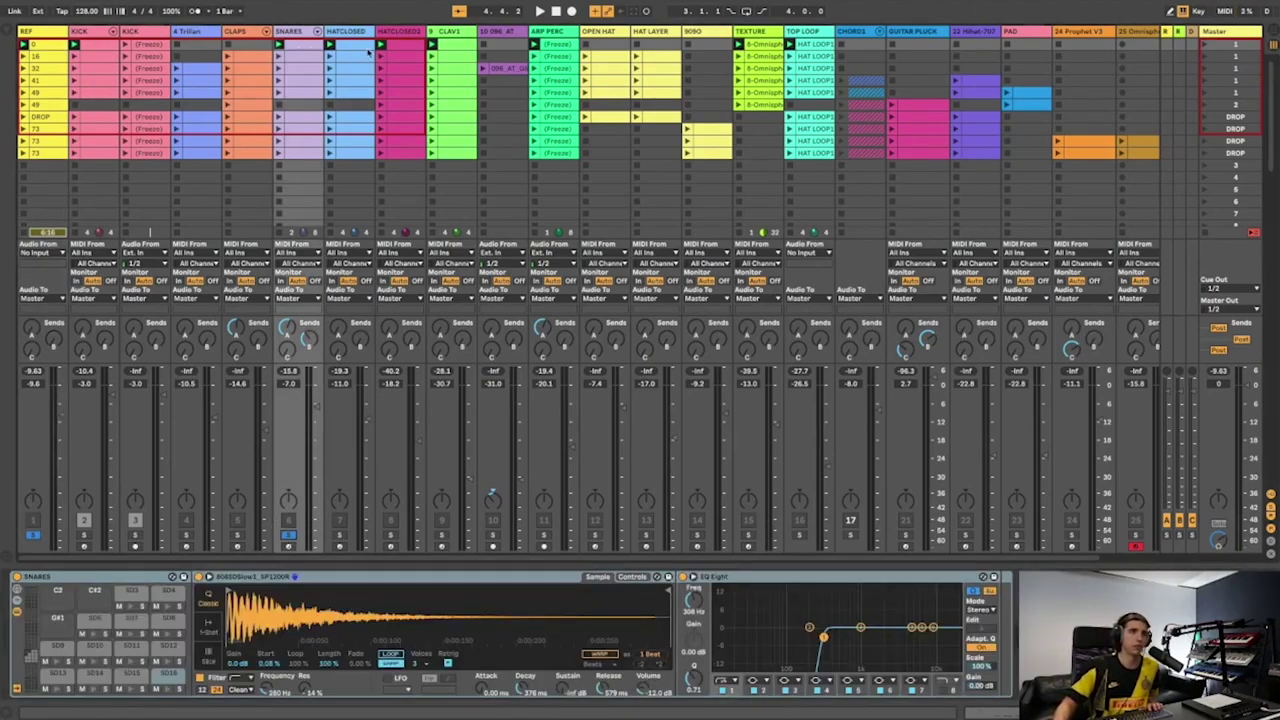
pyautogui.doubleClick(306, 47)
pyautogui.click(310, 503)
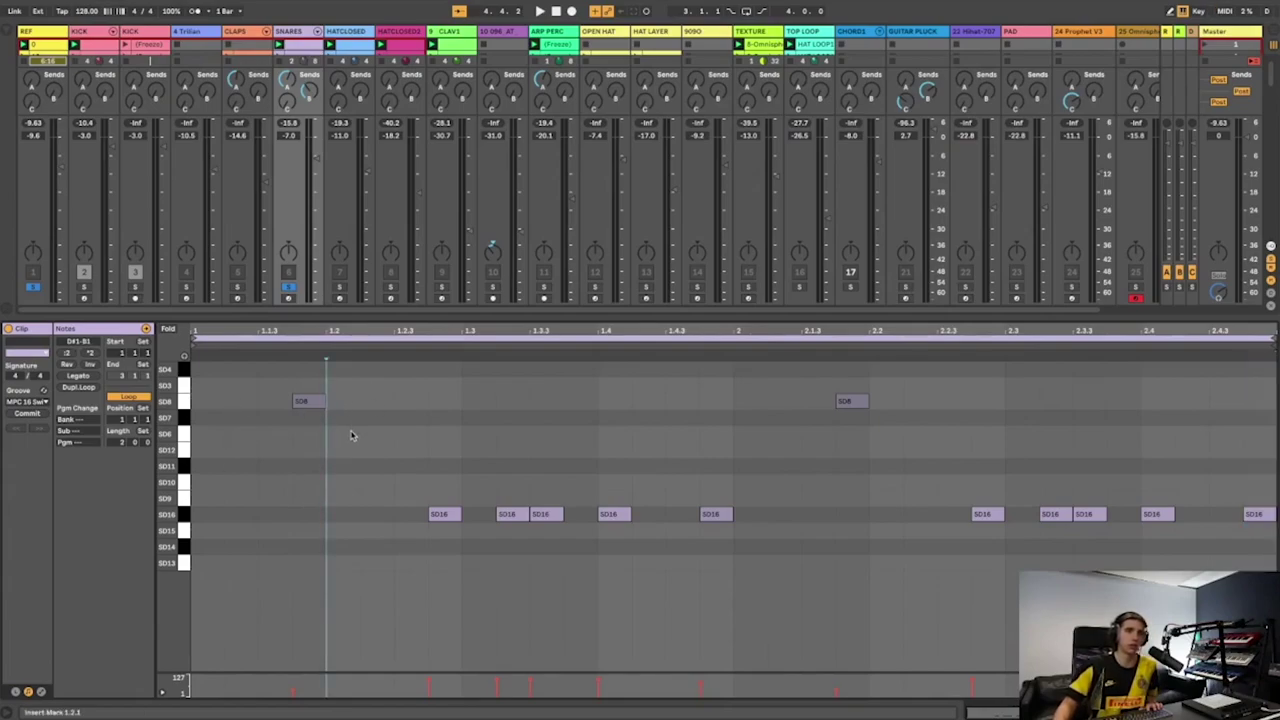
pyautogui.press('space')
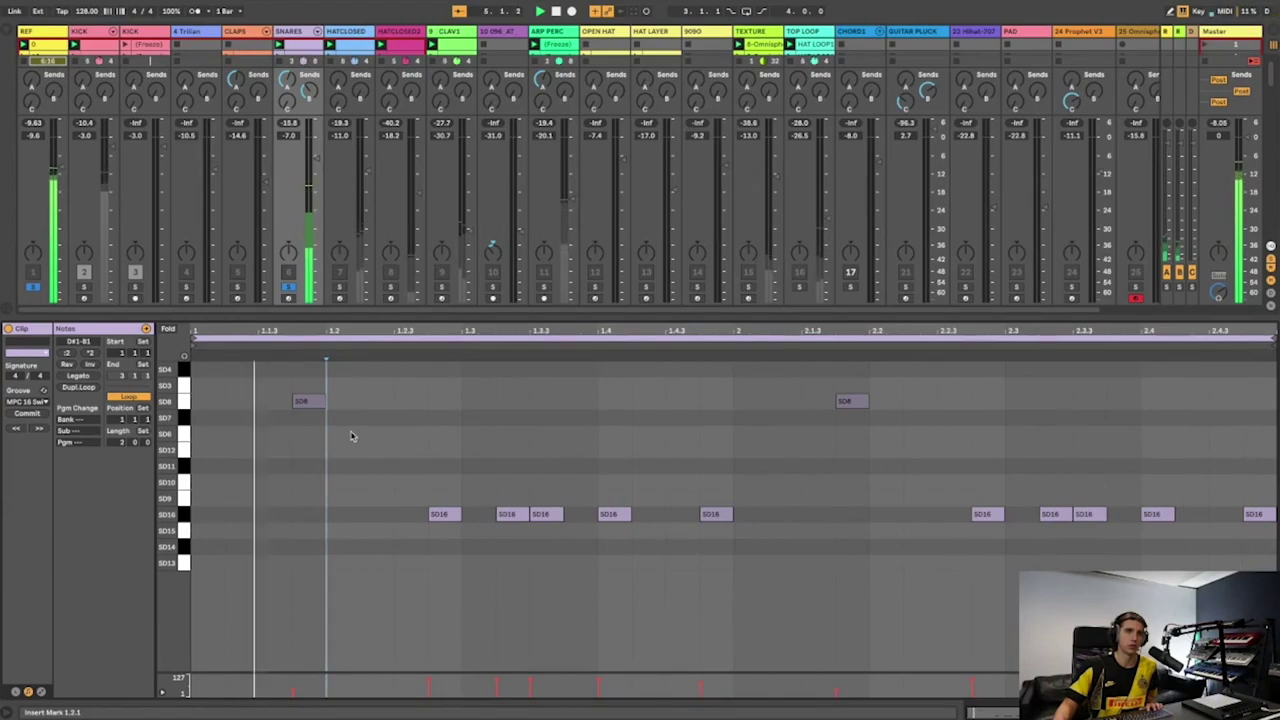
pyautogui.press('space')
# Replay the snares, toggling SNARES and REF solo to compare with the mix and reference
pyautogui.click(289, 288)
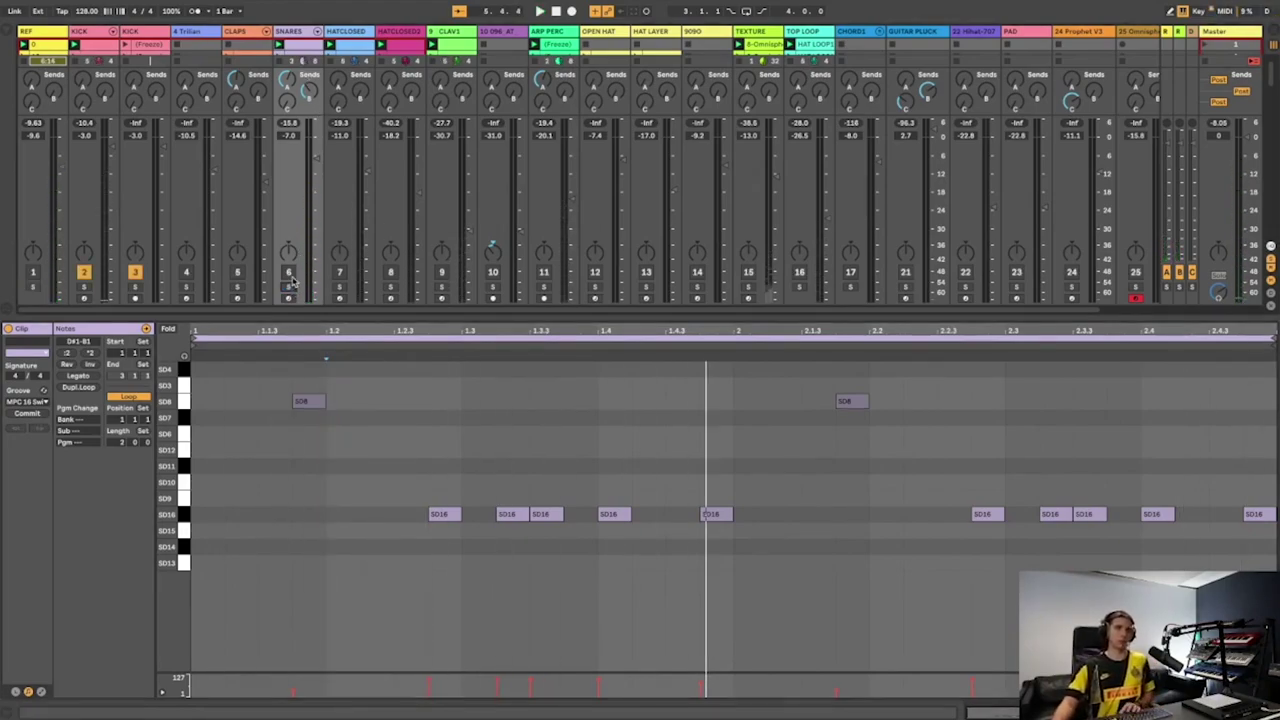
pyautogui.click(289, 288)
pyautogui.press('space')
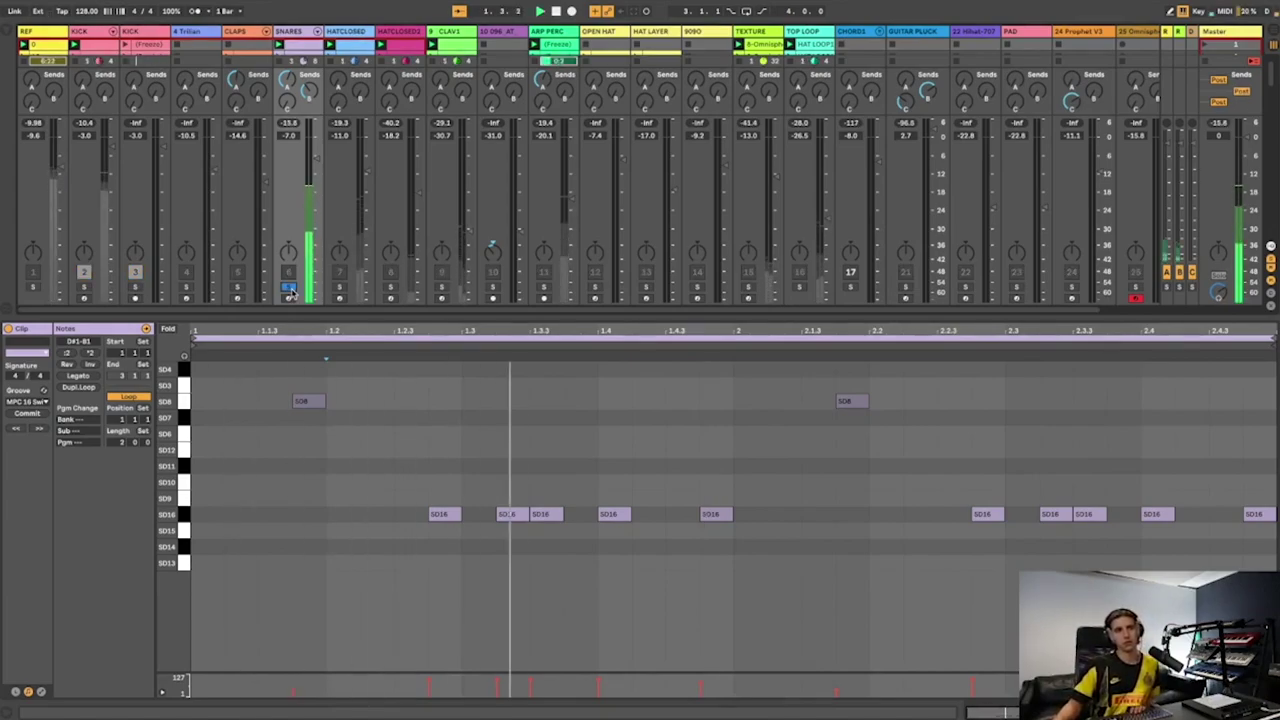
pyautogui.click(289, 288)
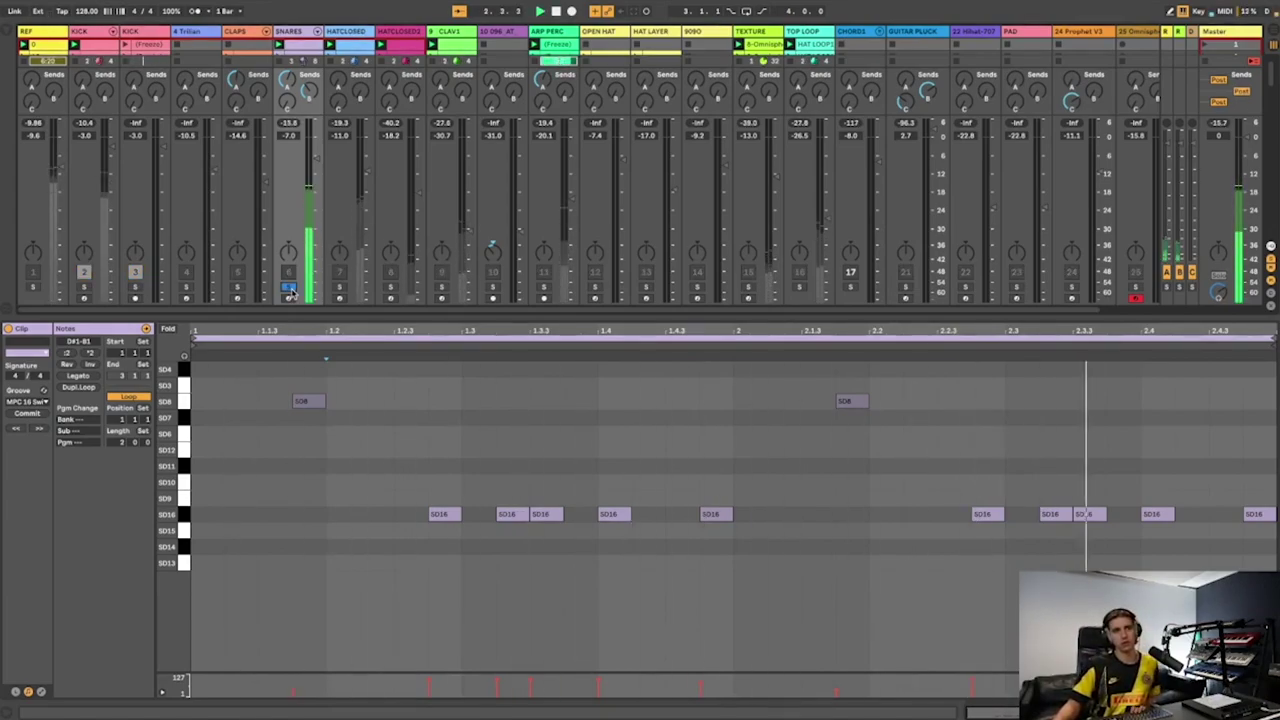
pyautogui.click(35, 288)
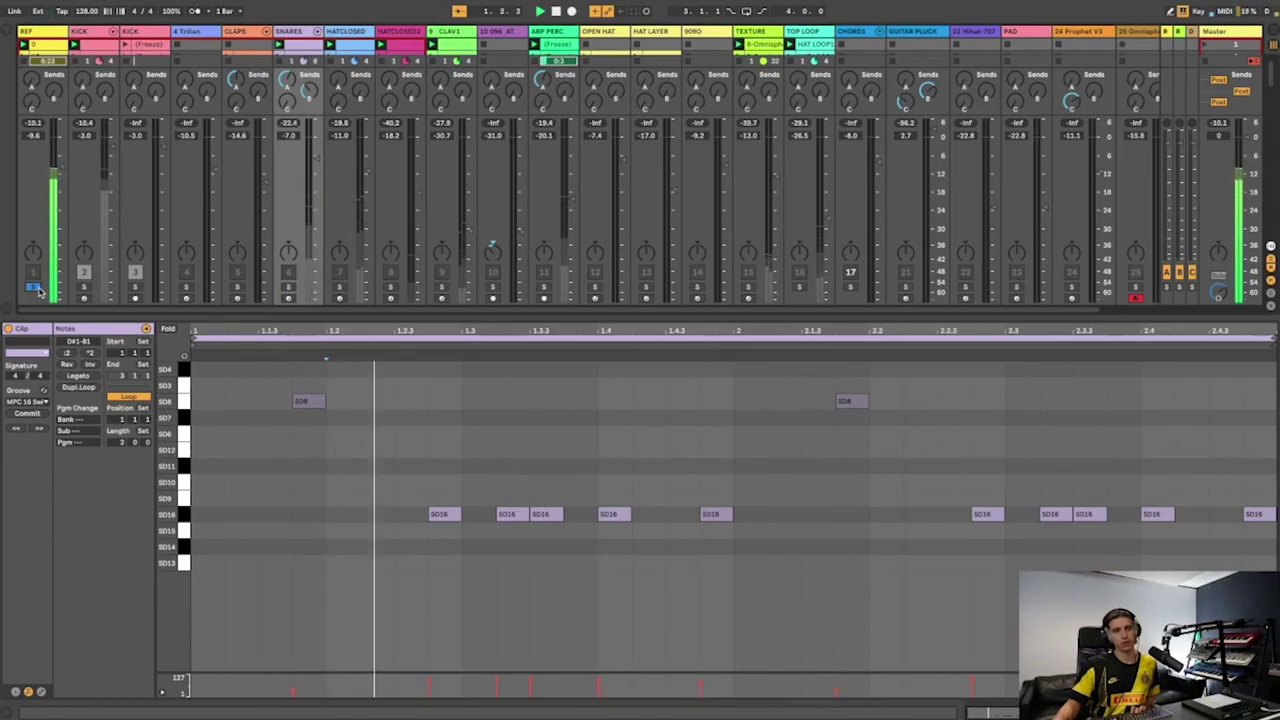
pyautogui.click(35, 288)
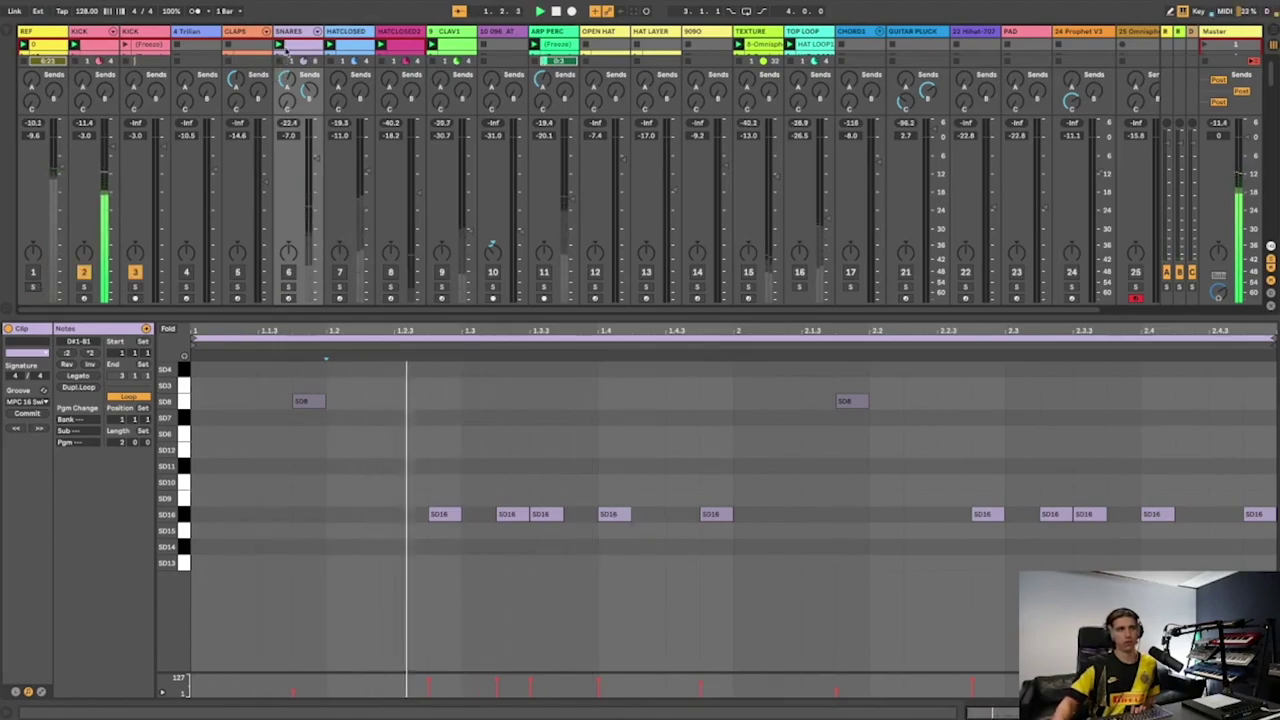
pyautogui.click(288, 272)
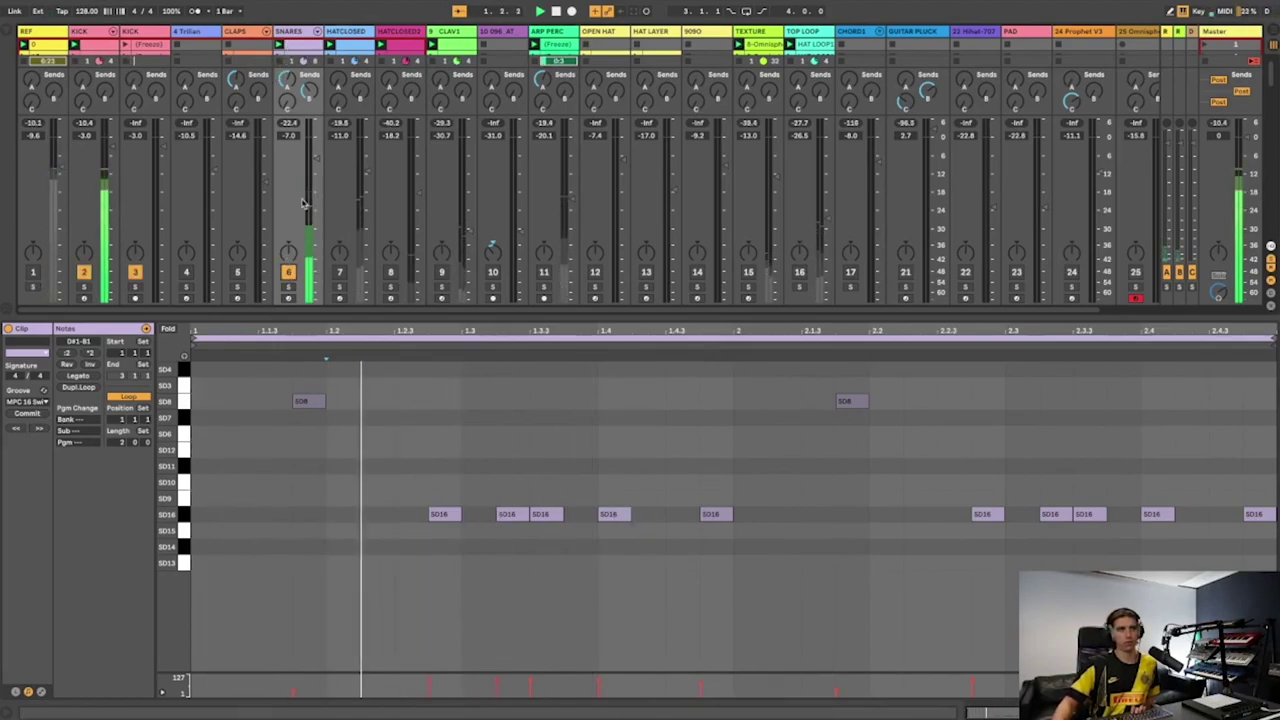
# Duplicate the SNARES EQ Eight with Ctrl+D and play the snares
pyautogui.doubleClick(288, 31)
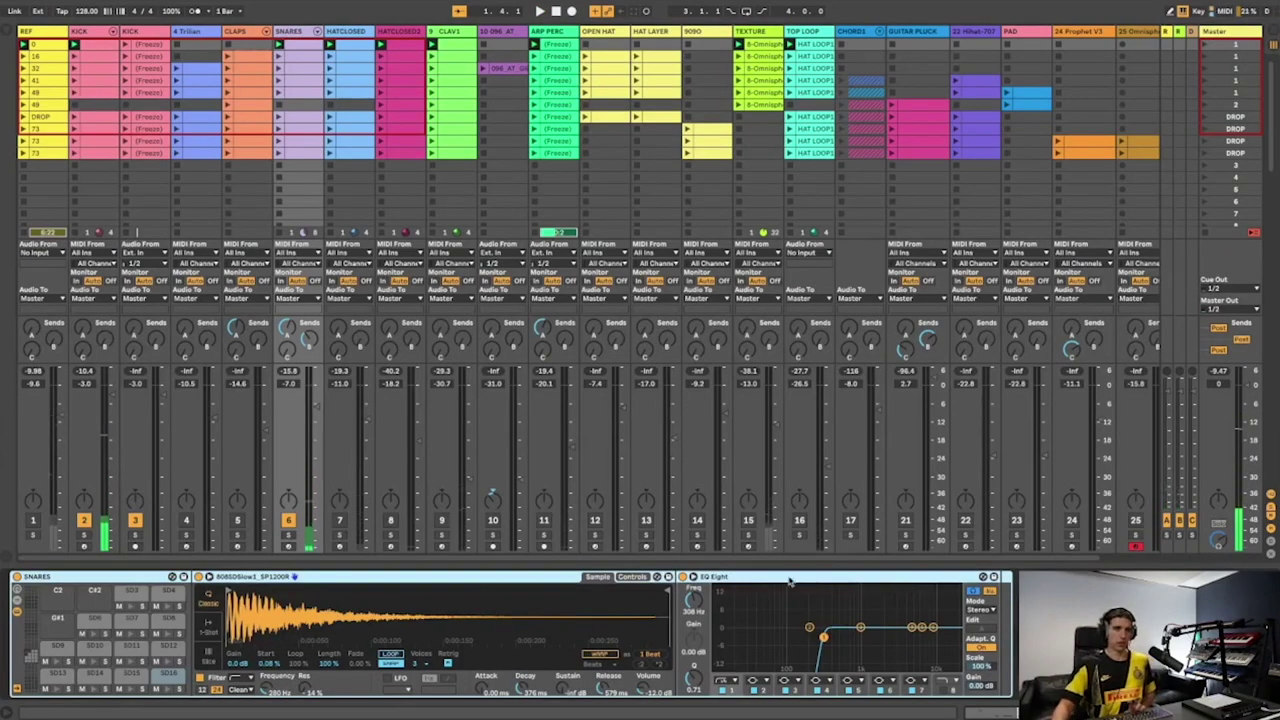
pyautogui.hotkey('ctrl', 'd')
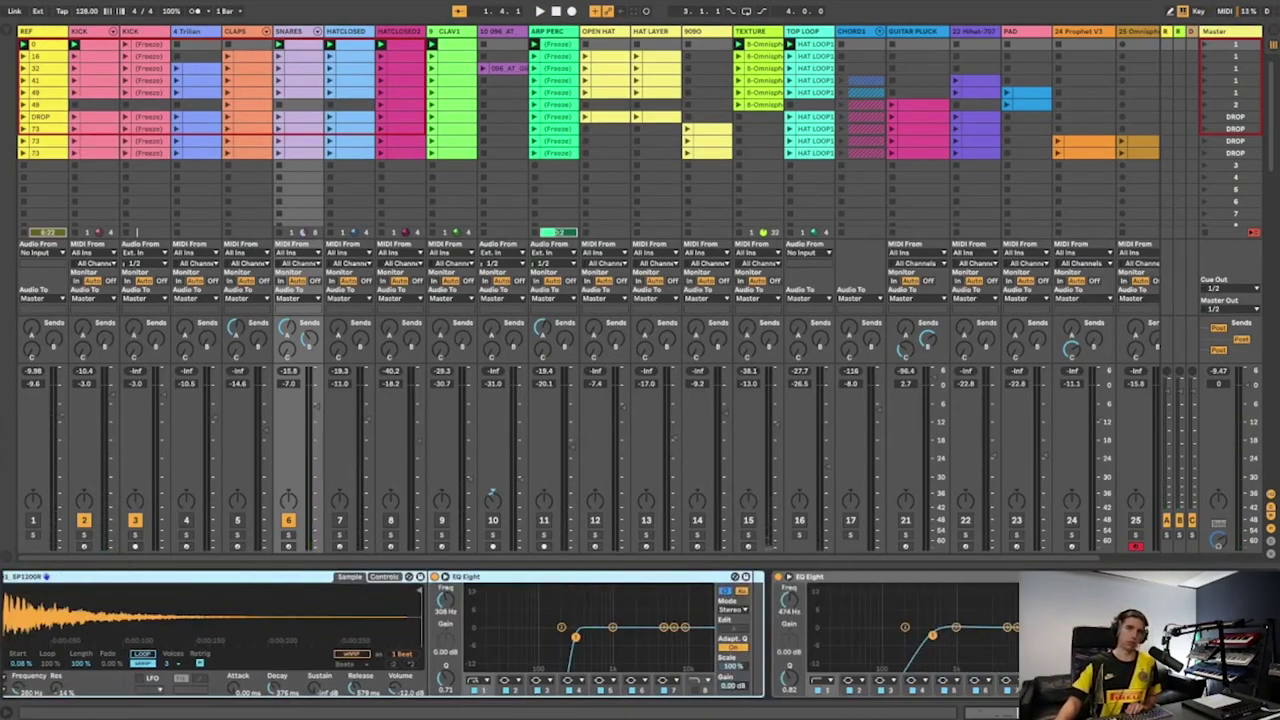
pyautogui.press('space')
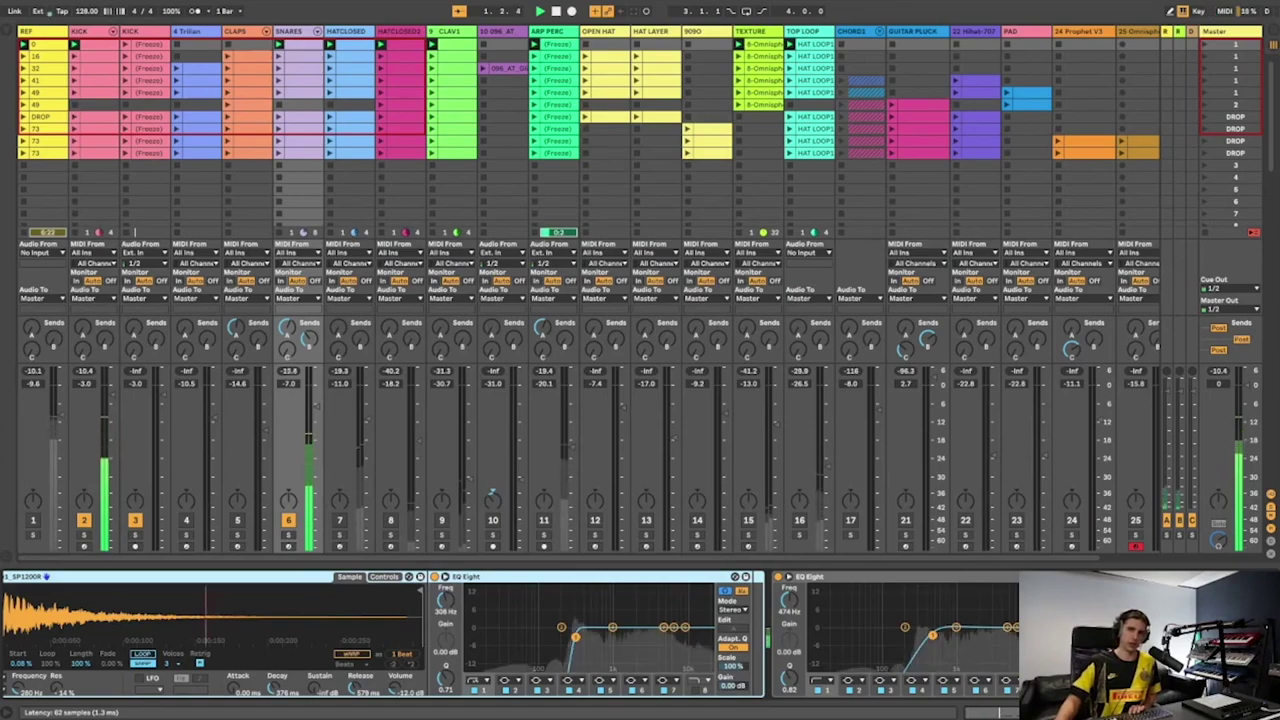
# Check the Decapitator plugin window, close it and resume playback
pyautogui.hotkey('ctrl', 'alt', 'p')
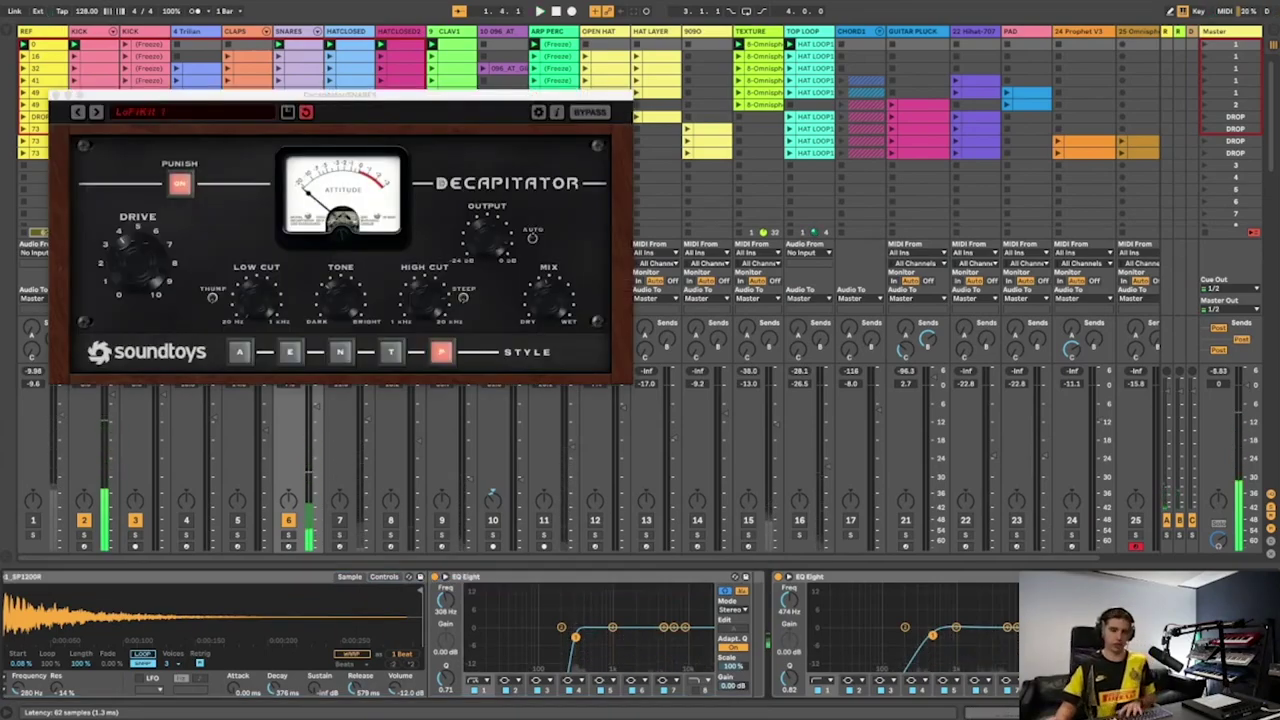
pyautogui.hotkey('ctrl', 'alt', 'p')
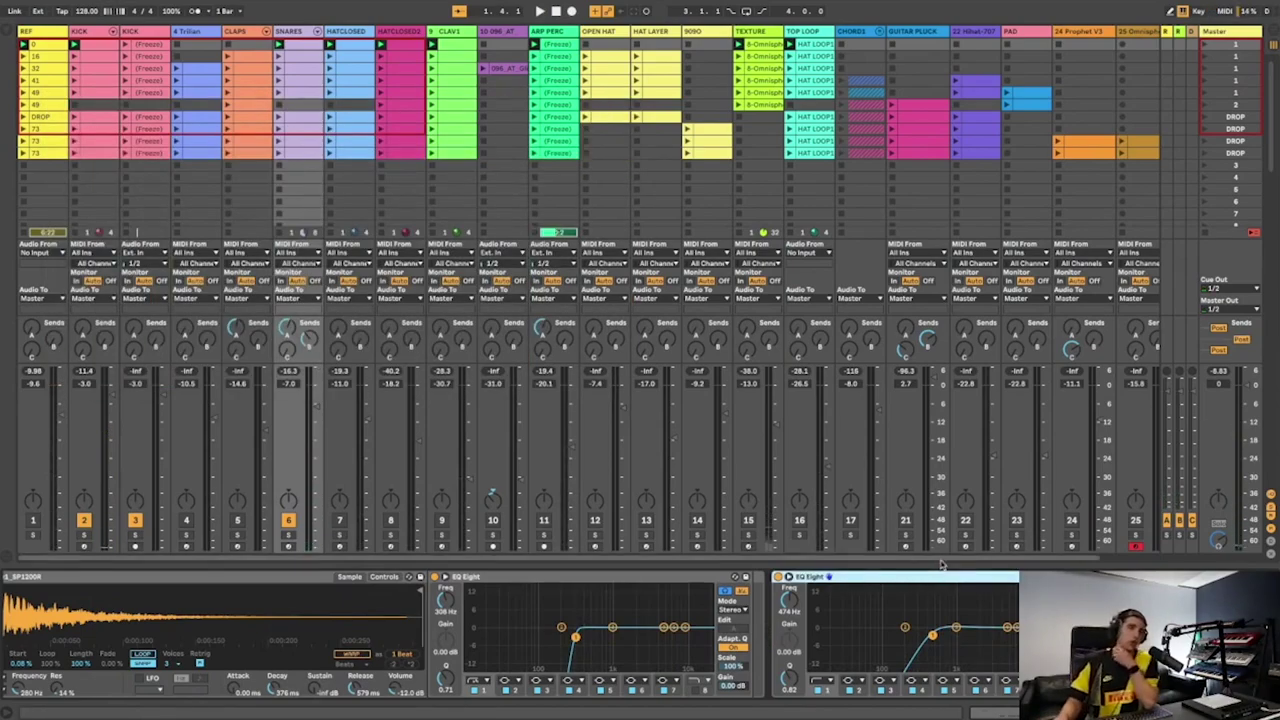
pyautogui.hscroll(-5, 560, 610)
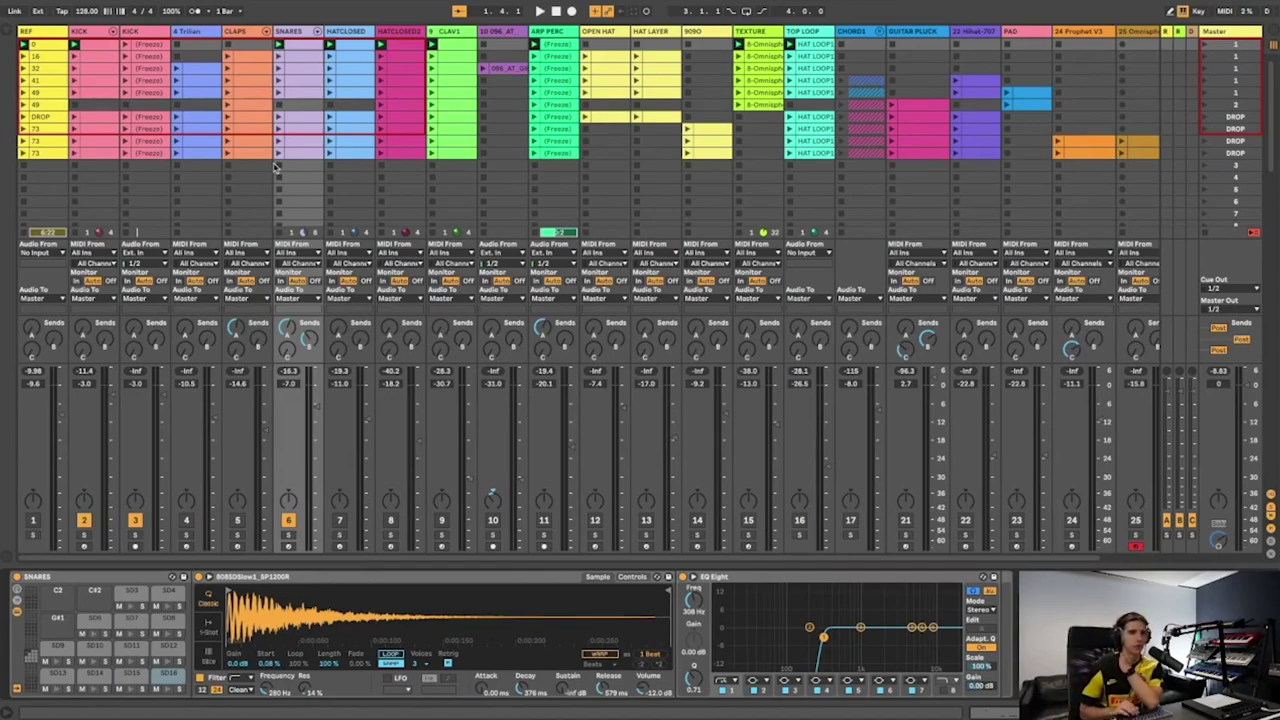
pyautogui.press('space')
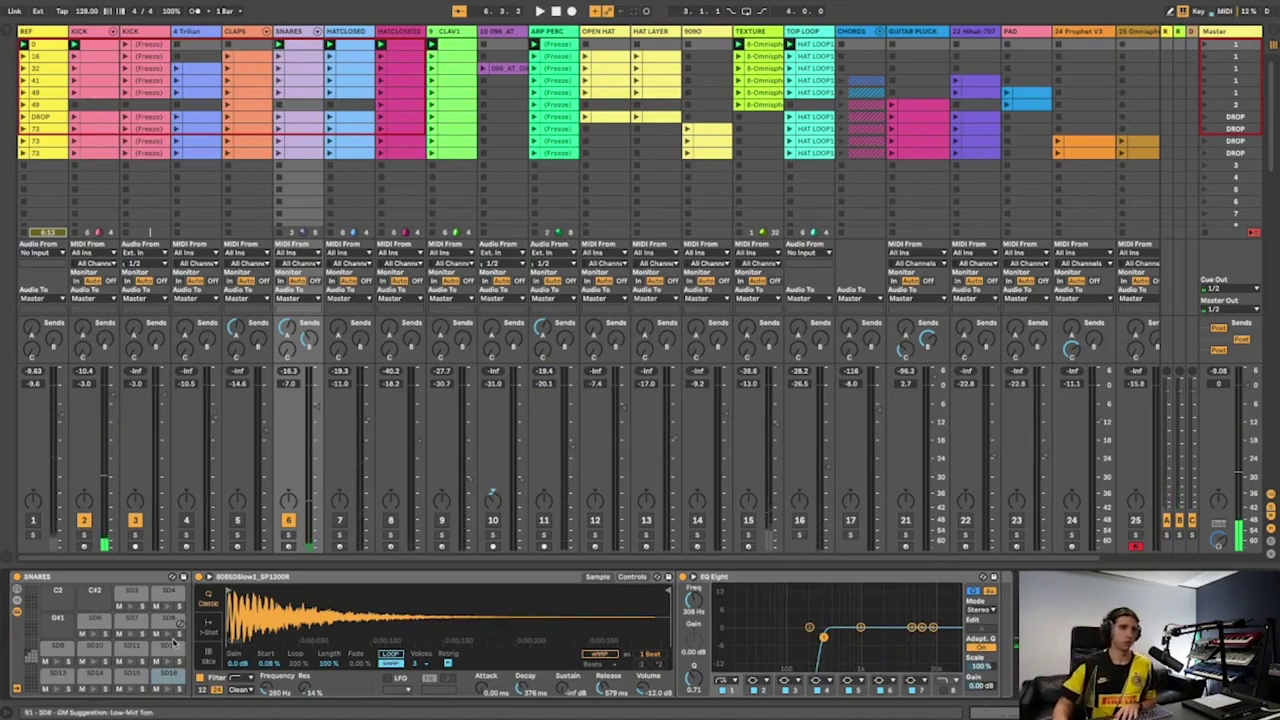
# Inspect the SNARES Drum Rack pads' samples: F#1, E1, C1, C#1, D1, A1, A#1, D#2
pyautogui.click(166, 648)
pyautogui.click(119, 649)
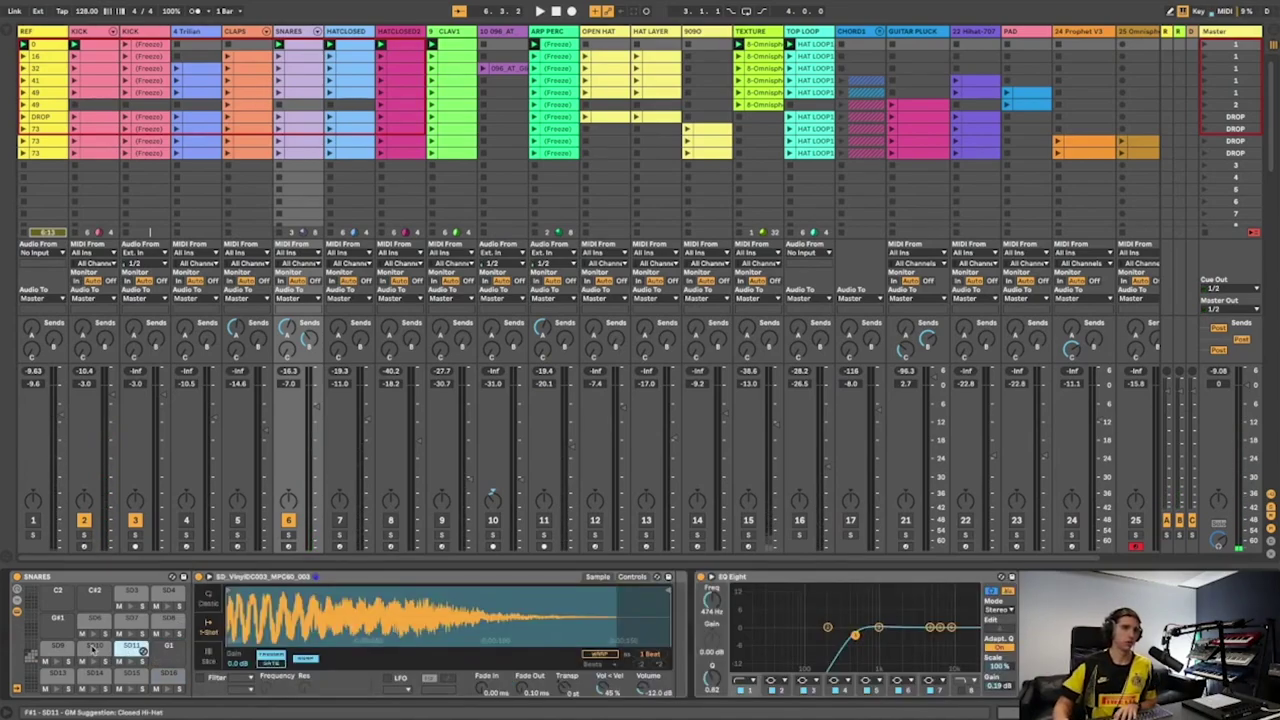
pyautogui.click(57, 649)
pyautogui.click(63, 676)
pyautogui.click(99, 678)
pyautogui.click(134, 676)
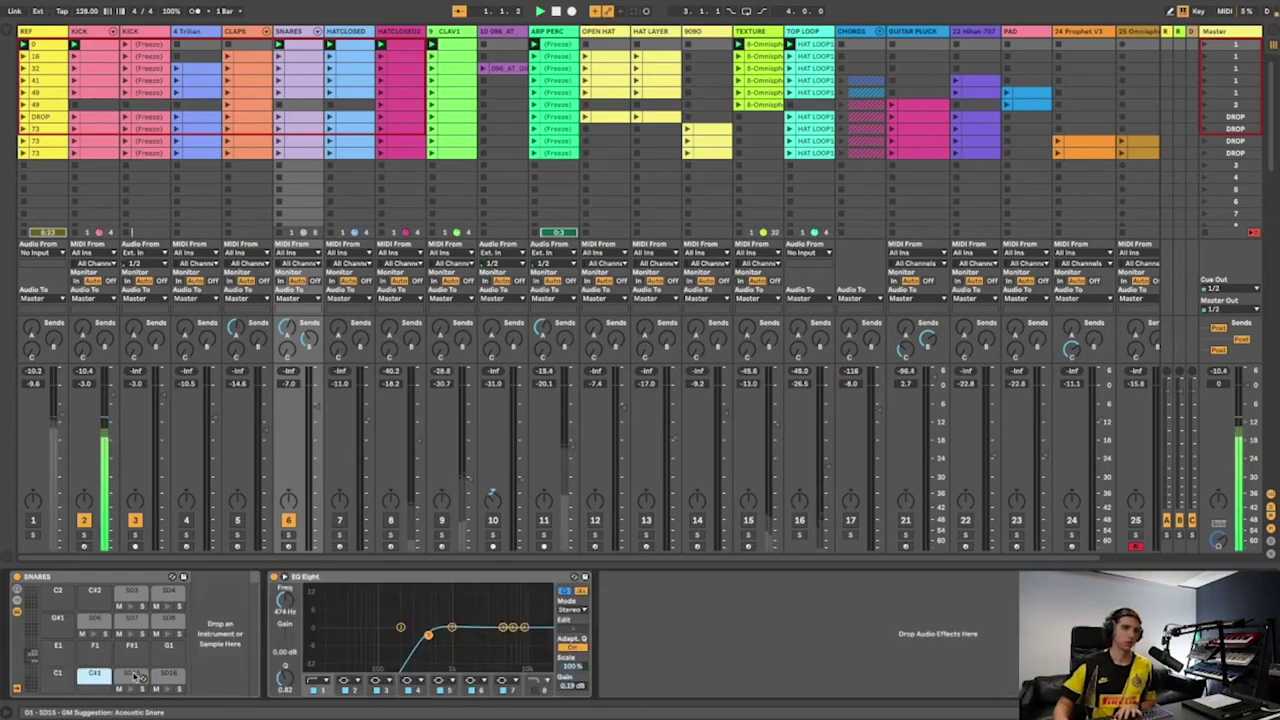
pyautogui.click(96, 622)
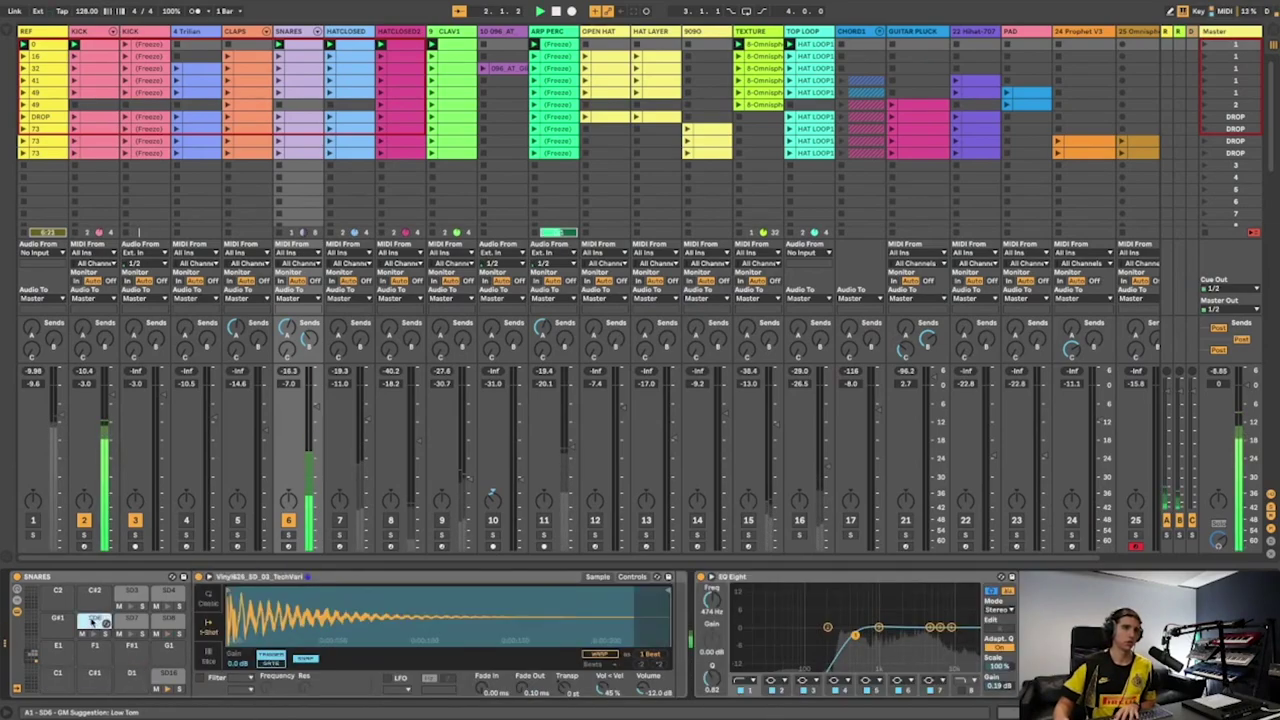
pyautogui.click(123, 620)
pyautogui.click(128, 593)
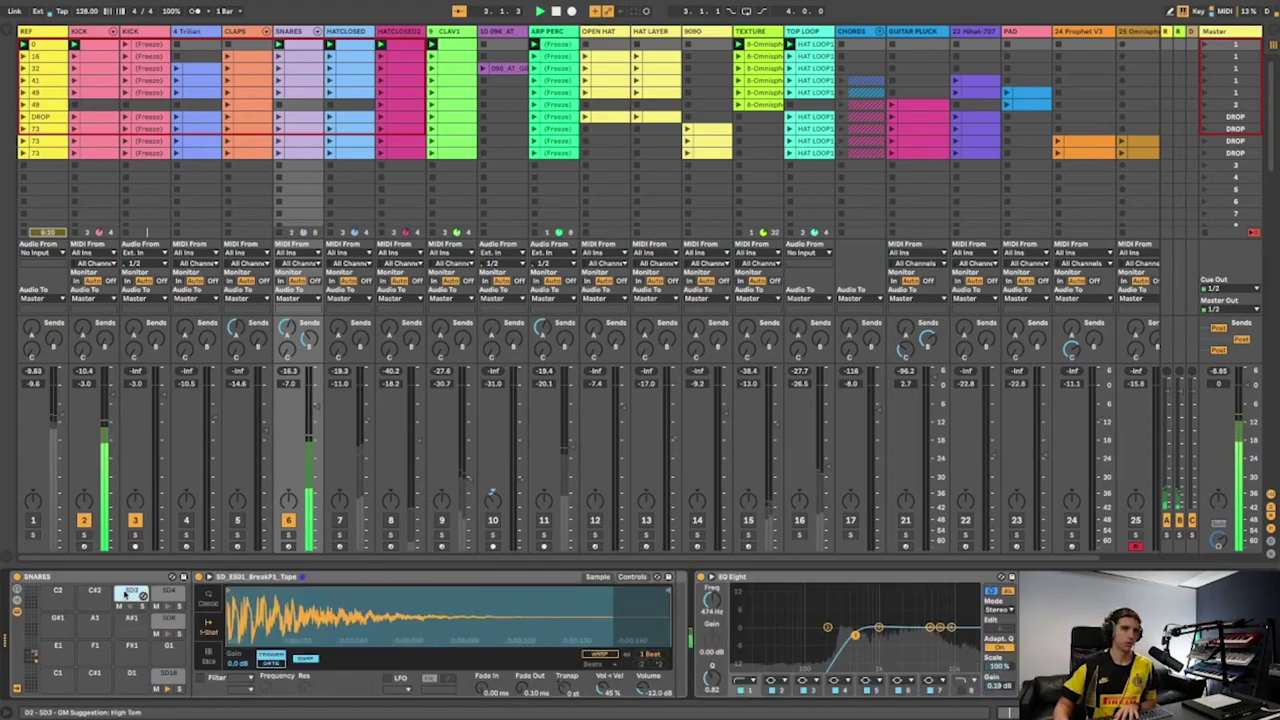
# Delete pad D#2's Simpler, compare against the REF track and play the snares
pyautogui.click(170, 593)
pyautogui.press('Delete')
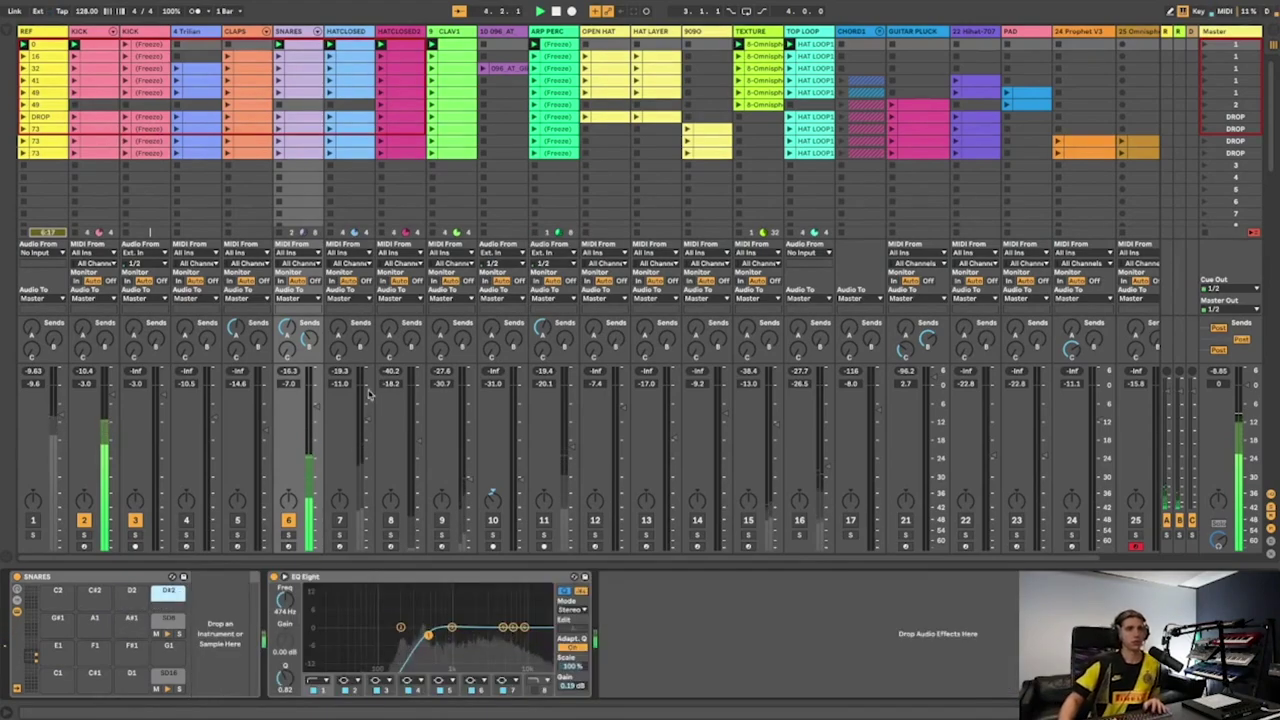
pyautogui.click(33, 537)
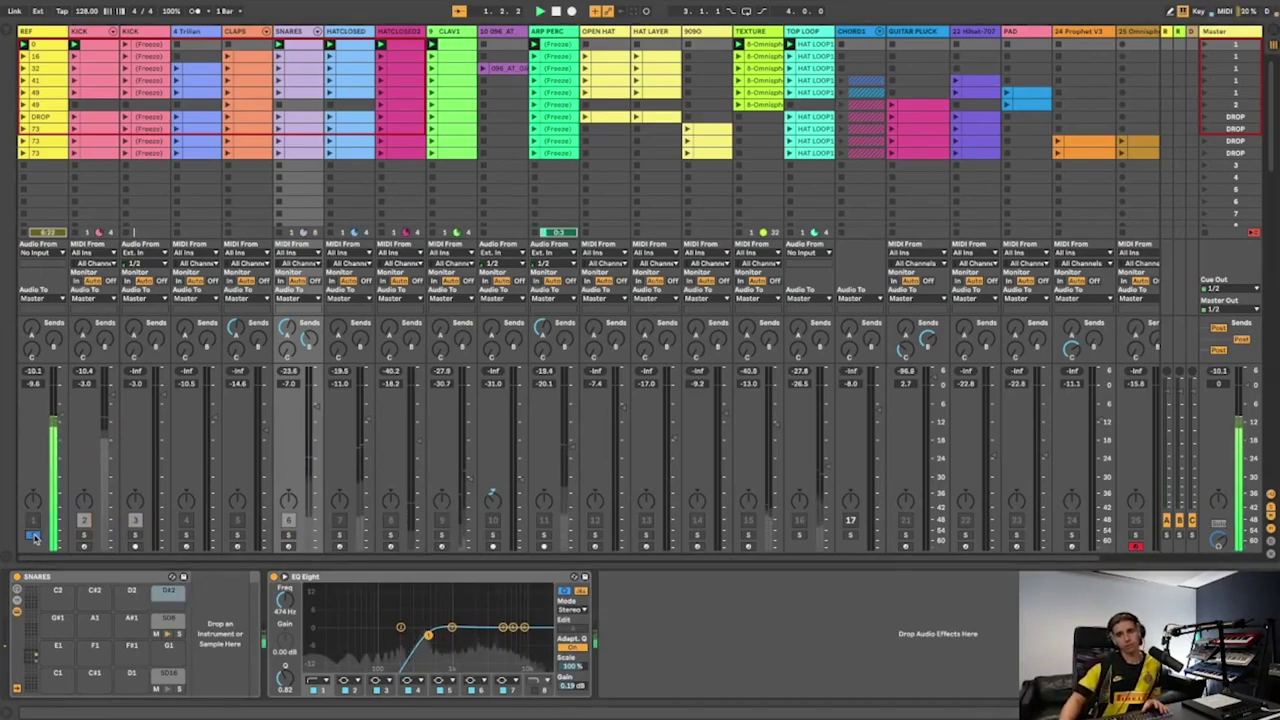
pyautogui.click(33, 537)
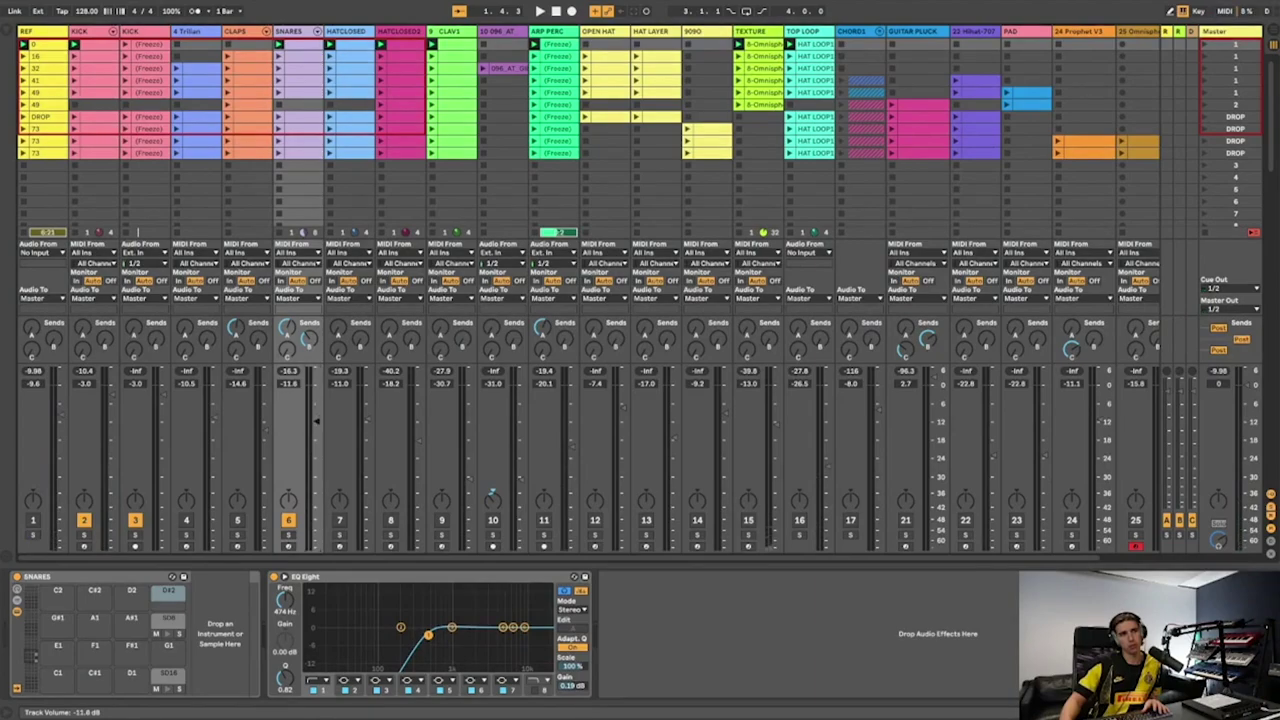
pyautogui.press('space')
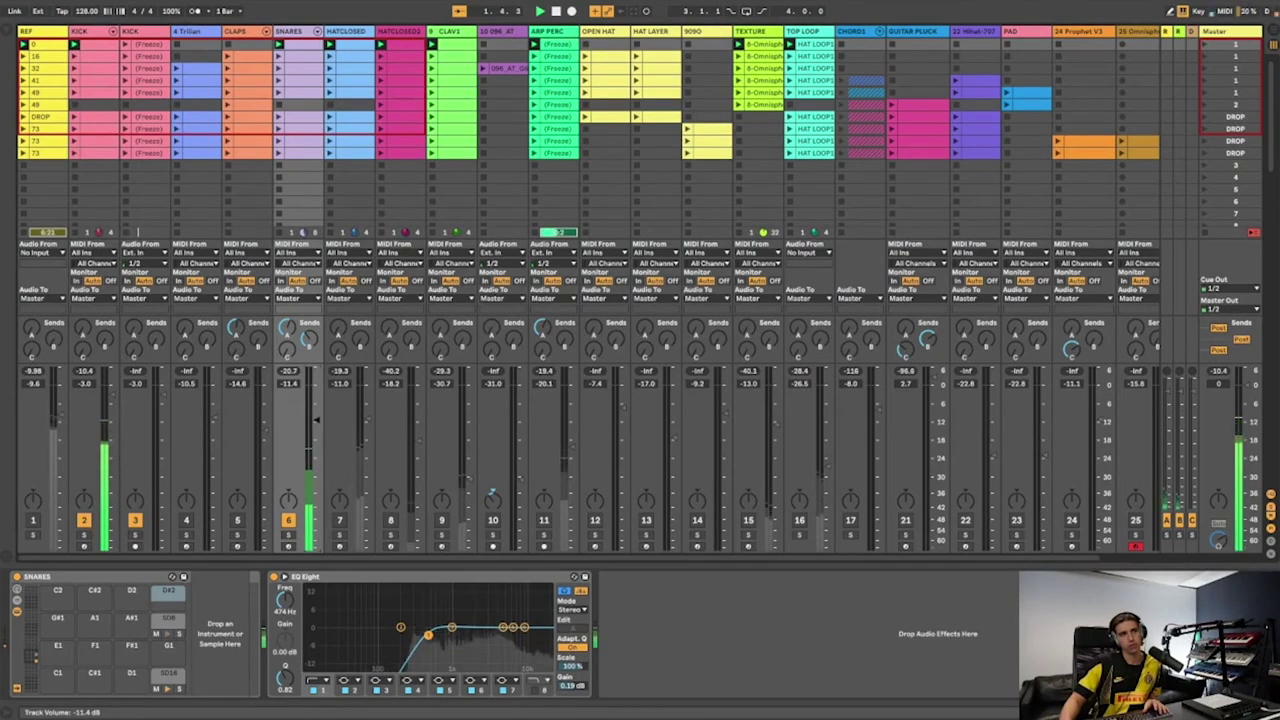
# Unfold the KICK group, lengthen the third kick's decay and compare against REF
pyautogui.click(113, 33)
pyautogui.click(171, 37)
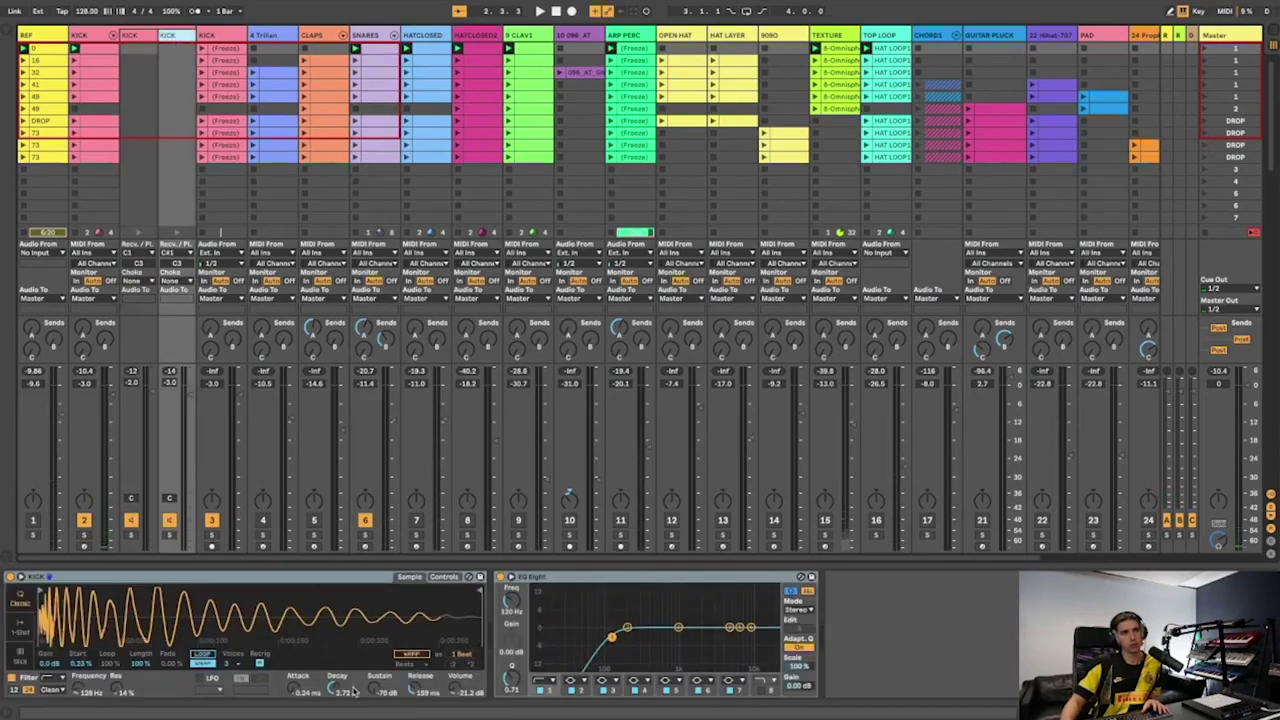
pyautogui.moveTo(352, 700); pyautogui.dragTo(352, 630)
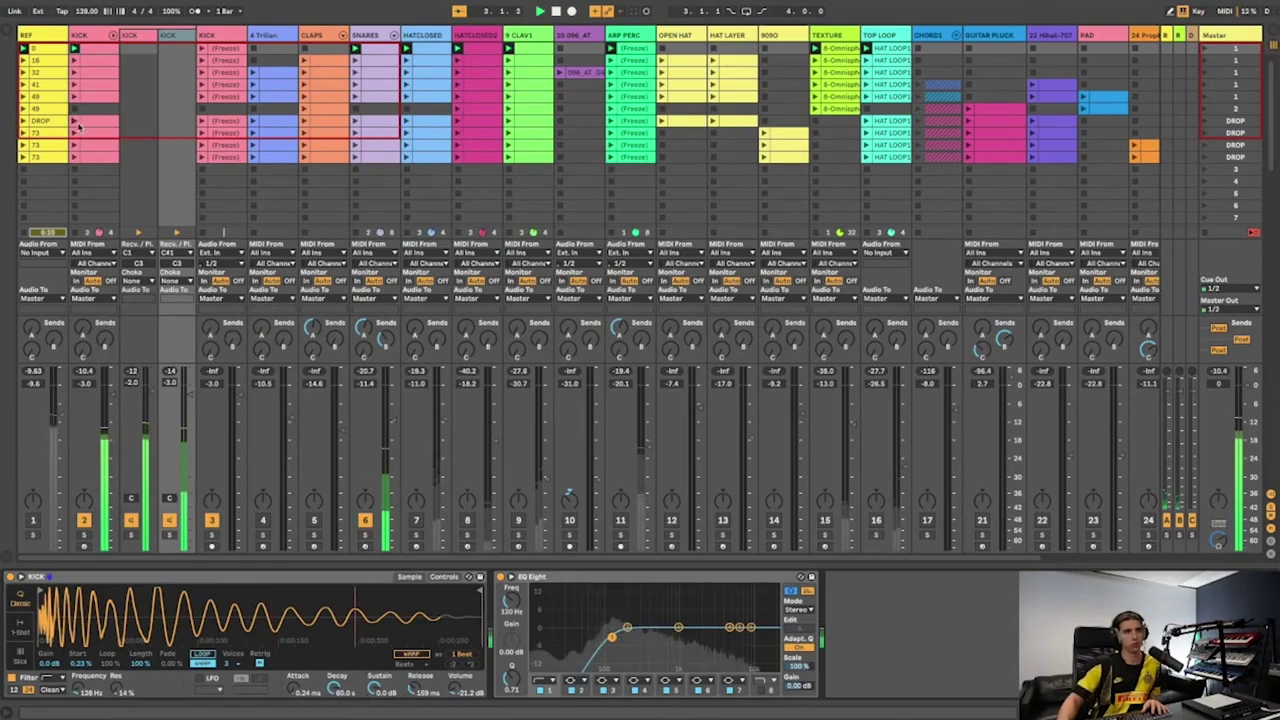
pyautogui.click(133, 36)
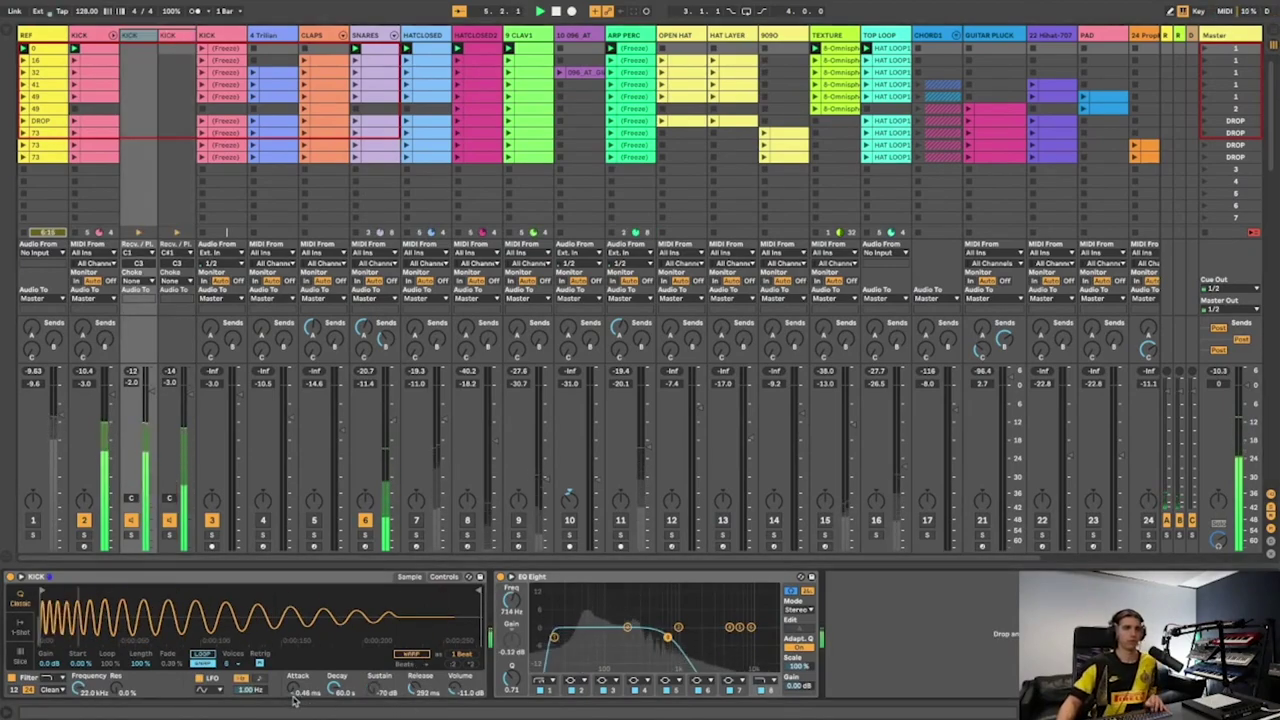
pyautogui.click(184, 37)
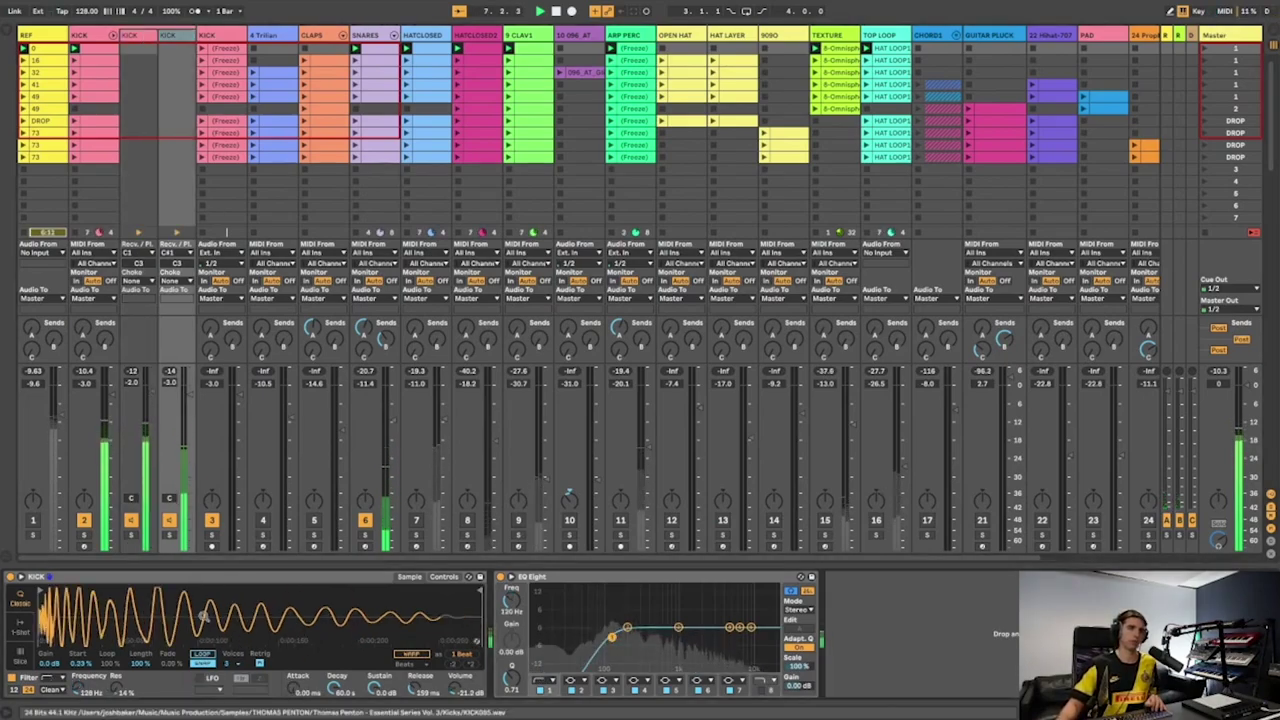
pyautogui.click(33, 537)
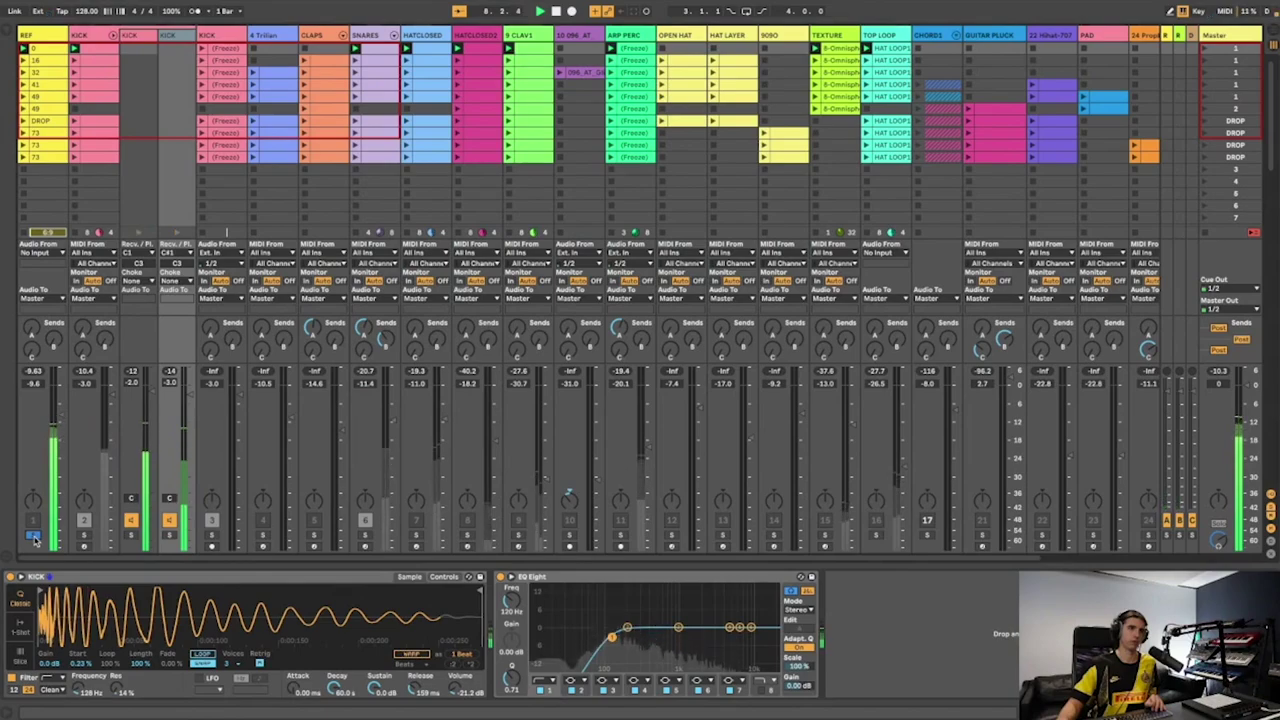
pyautogui.click(33, 537)
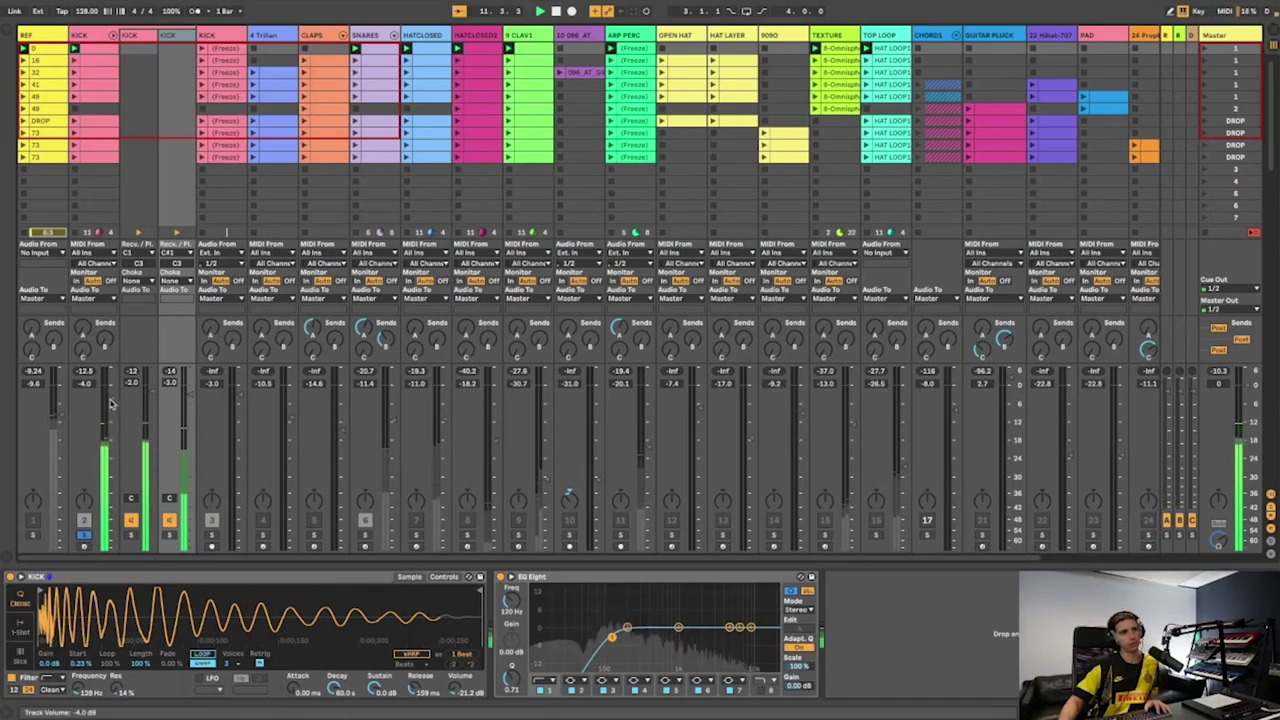
# Unsolo KICK, set the kick Simpler's Attack to 0.13 ms and move to KICK1
pyautogui.click(85, 537)
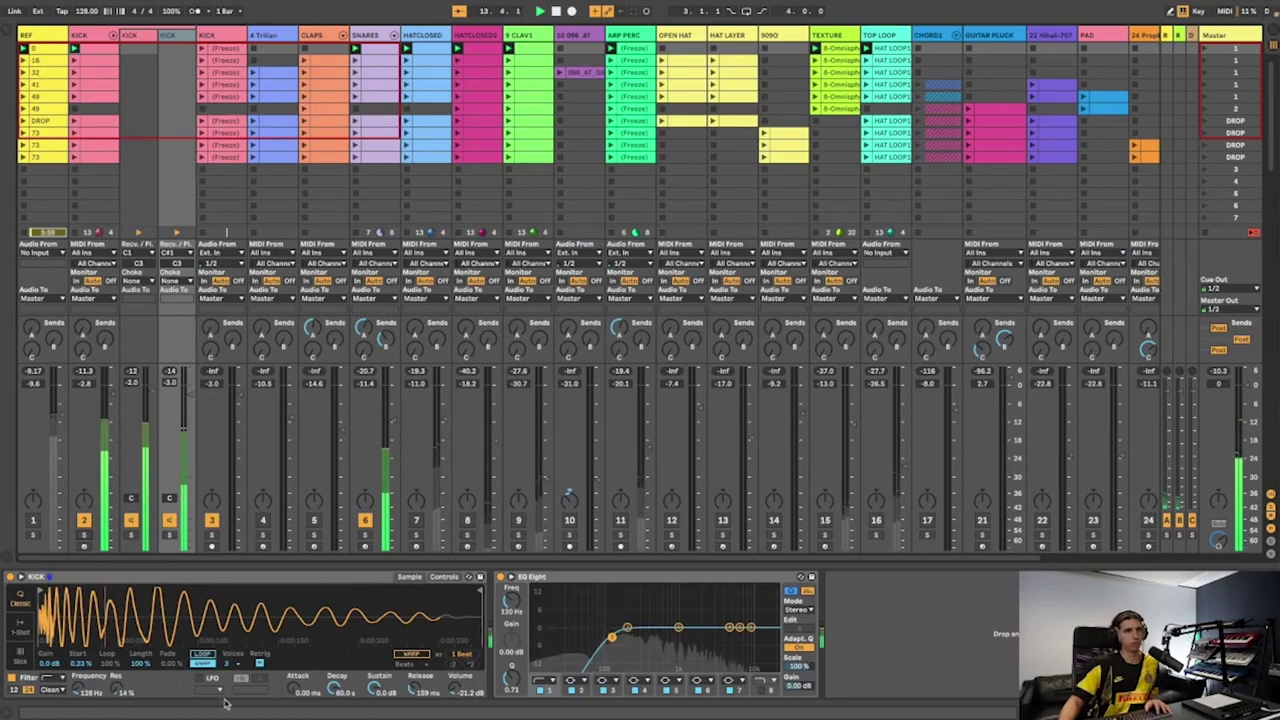
pyautogui.moveTo(305, 702); pyautogui.dragTo(305, 696)
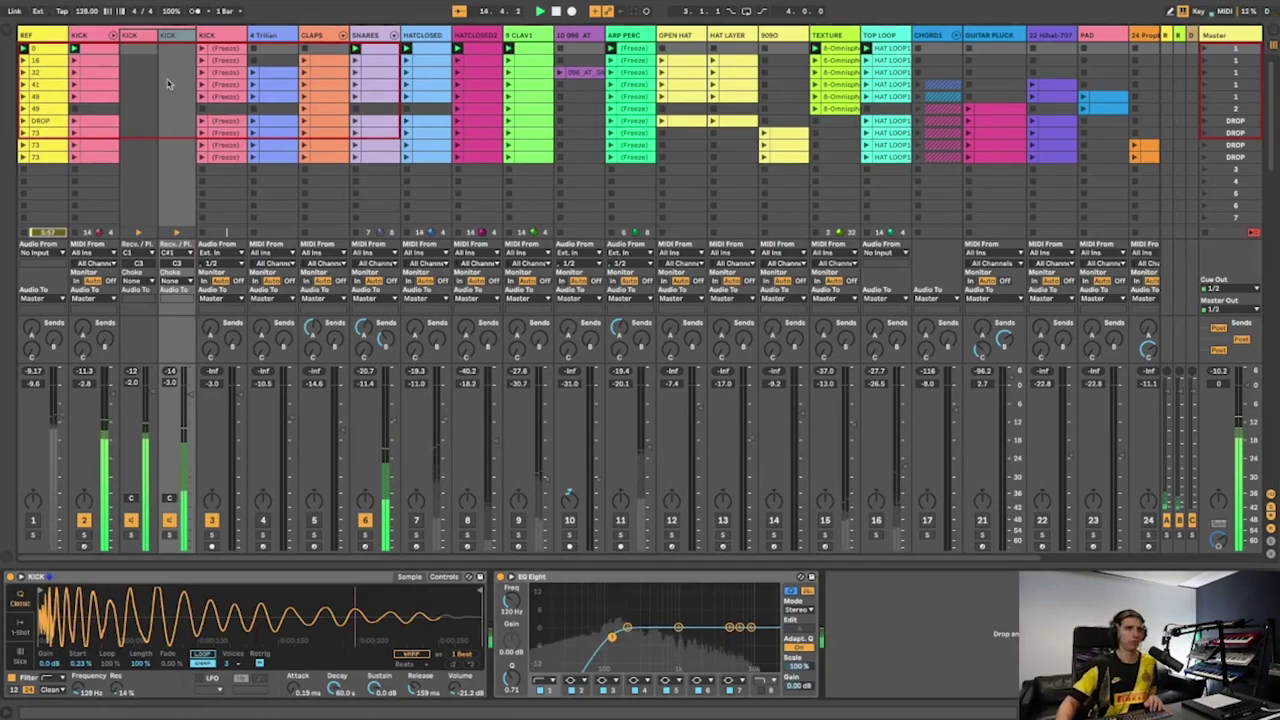
pyautogui.press('Left')
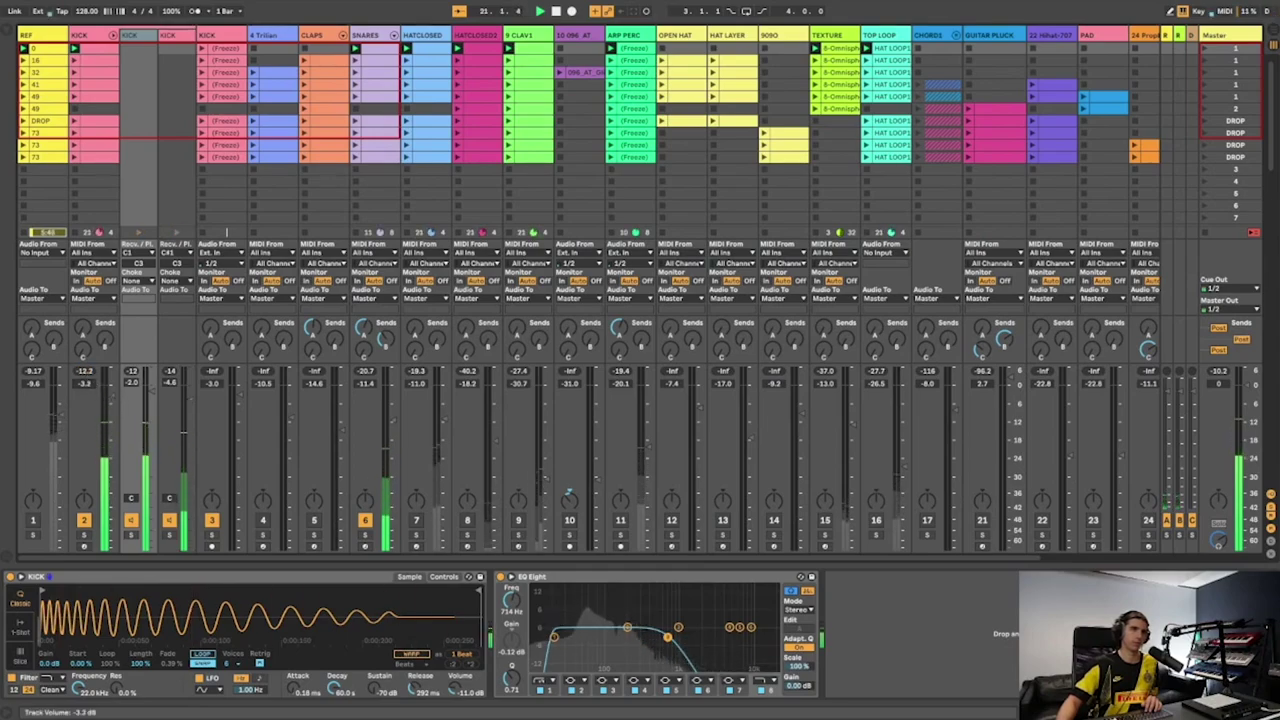
pyautogui.press('space')
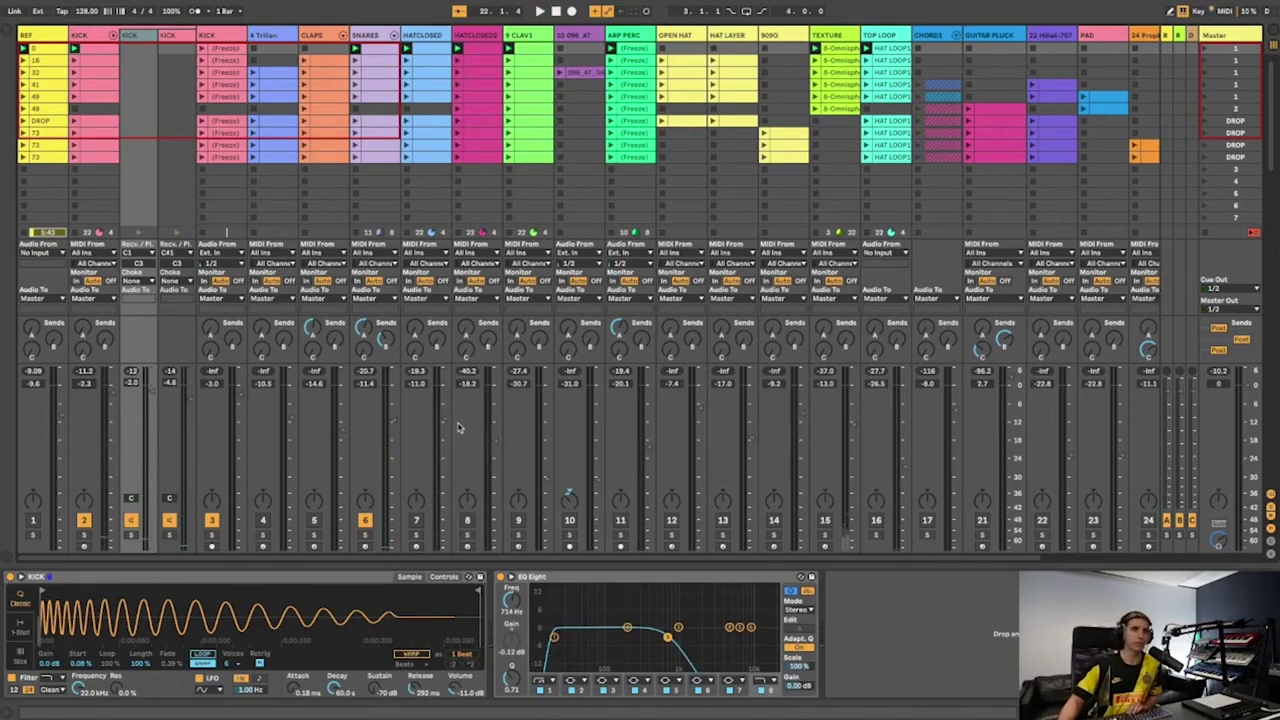
# Collapse the kick Drum Rack chains, play against REF and unmute HATCLOSED
pyautogui.click(111, 34)
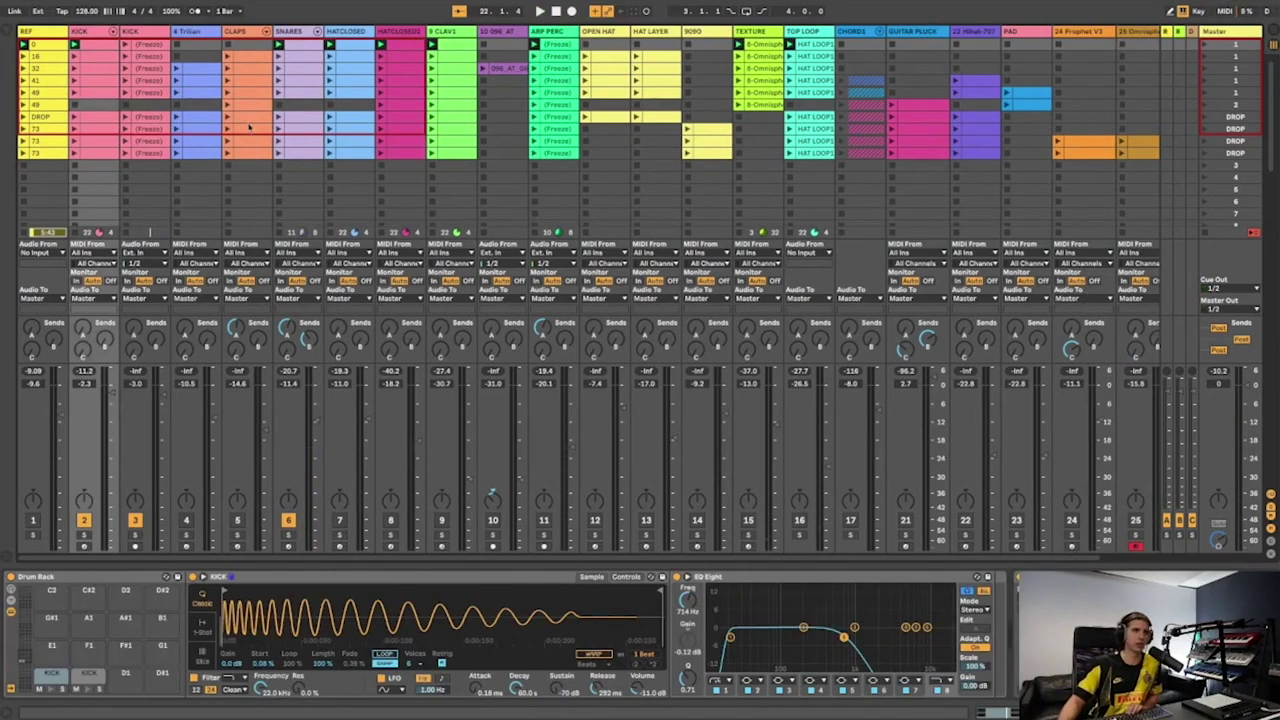
pyautogui.click(33, 536)
pyautogui.press('space')
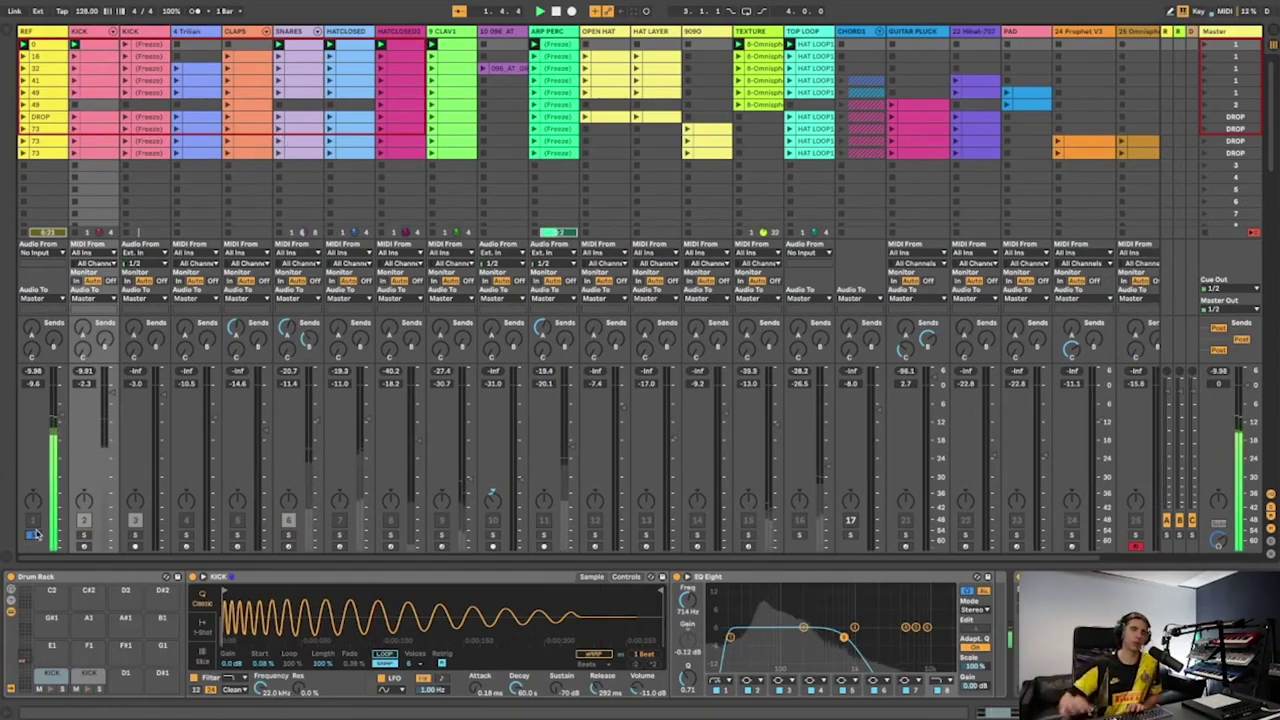
pyautogui.click(33, 536)
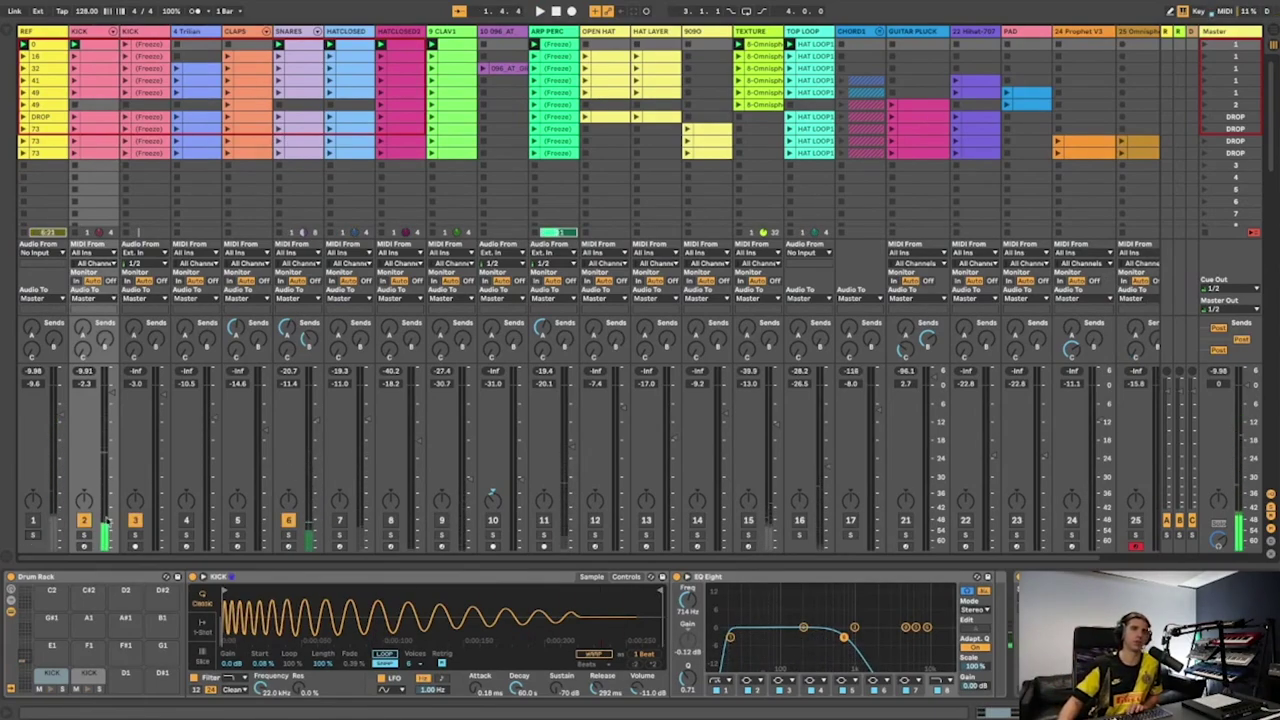
pyautogui.click(338, 521)
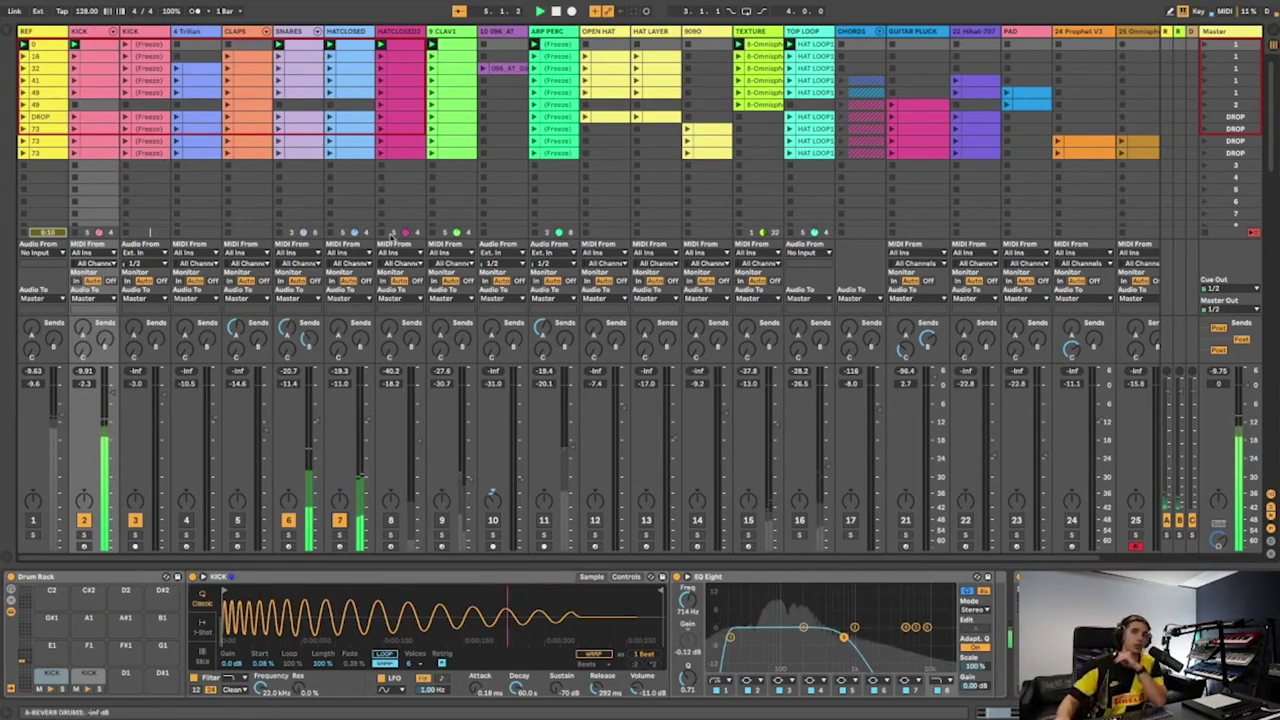
# View the HATCLOSED and soloed HATCLOSED2 clip notes, then return to the HATCLOSED2 sampler
pyautogui.doubleClick(350, 44)
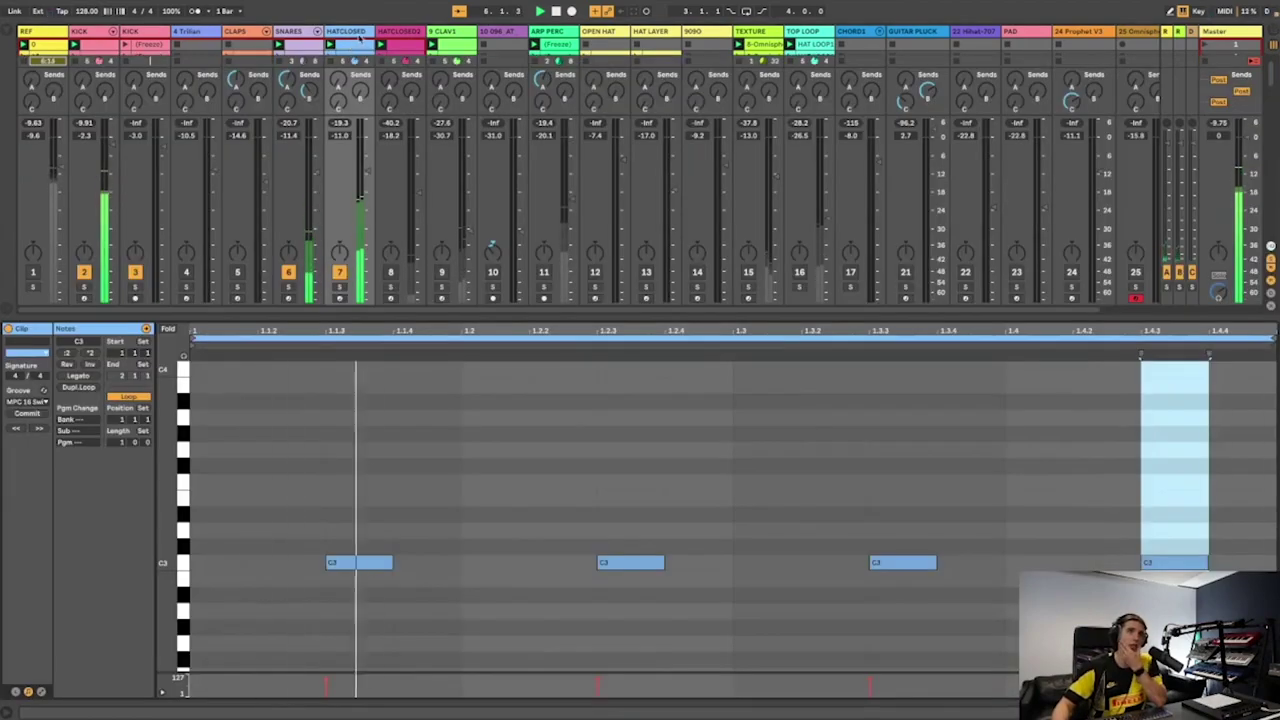
pyautogui.click(360, 33)
pyautogui.click(410, 33)
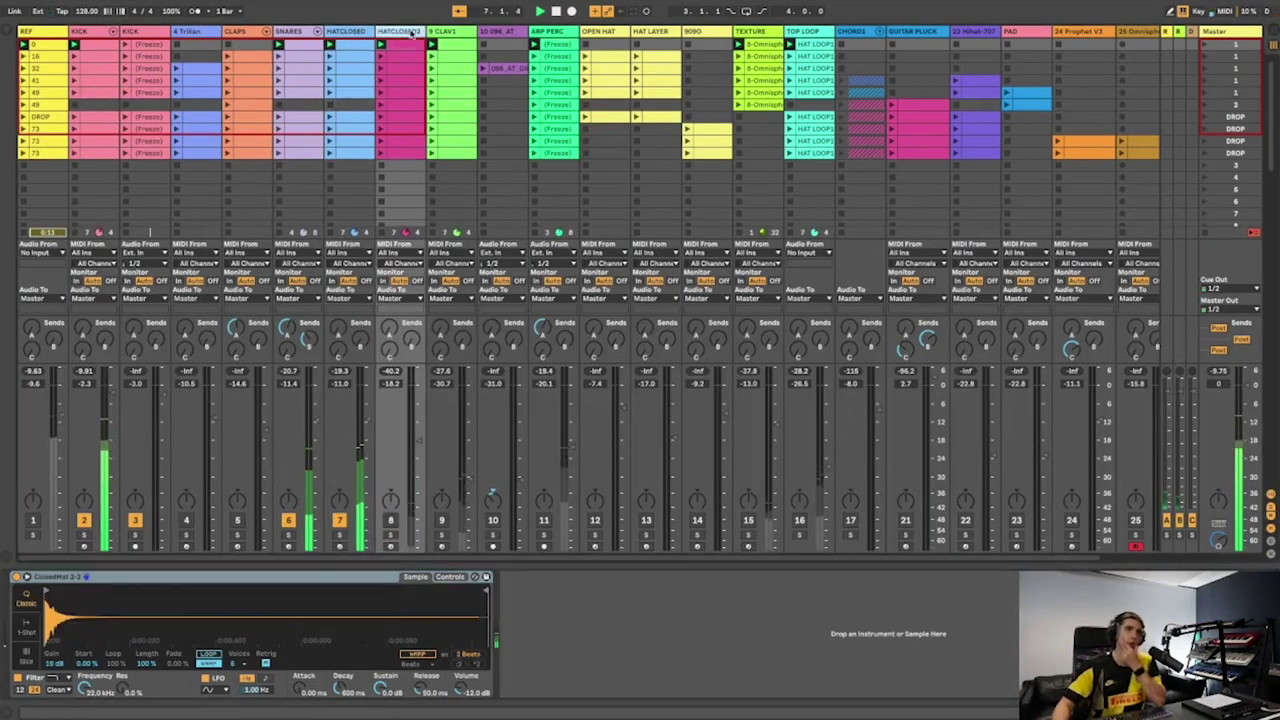
pyautogui.click(392, 536)
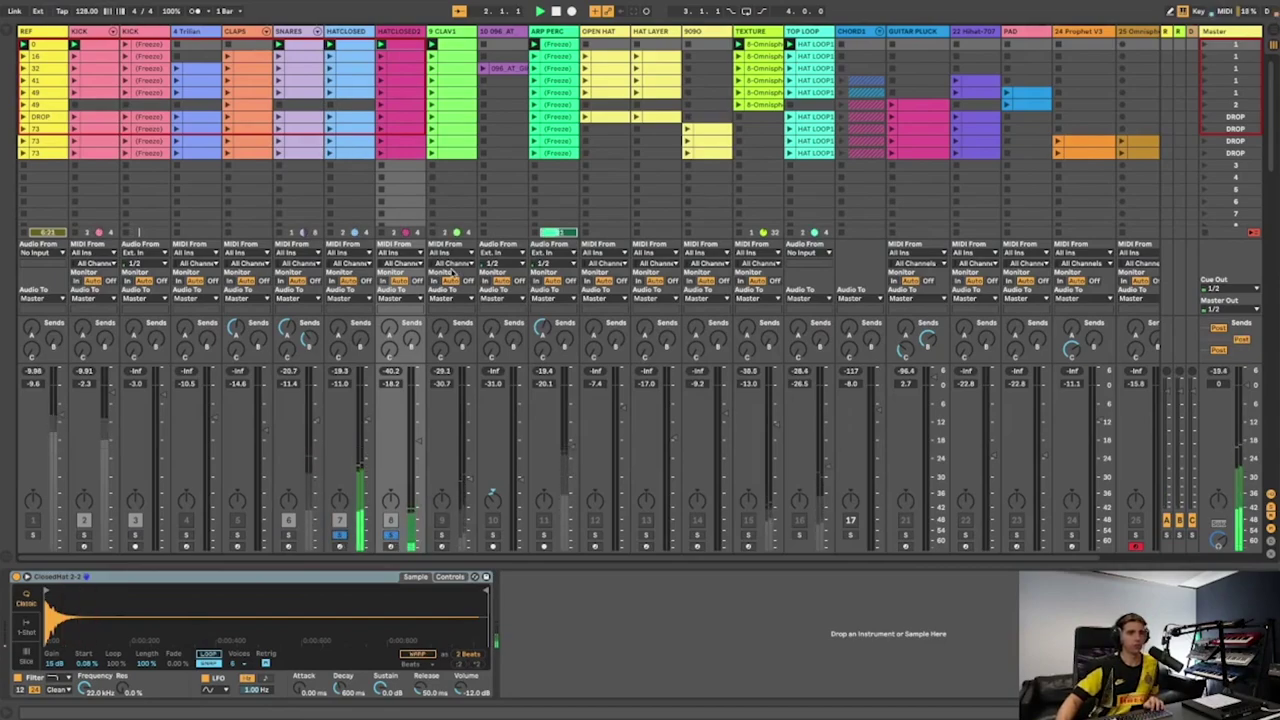
pyautogui.click(413, 47)
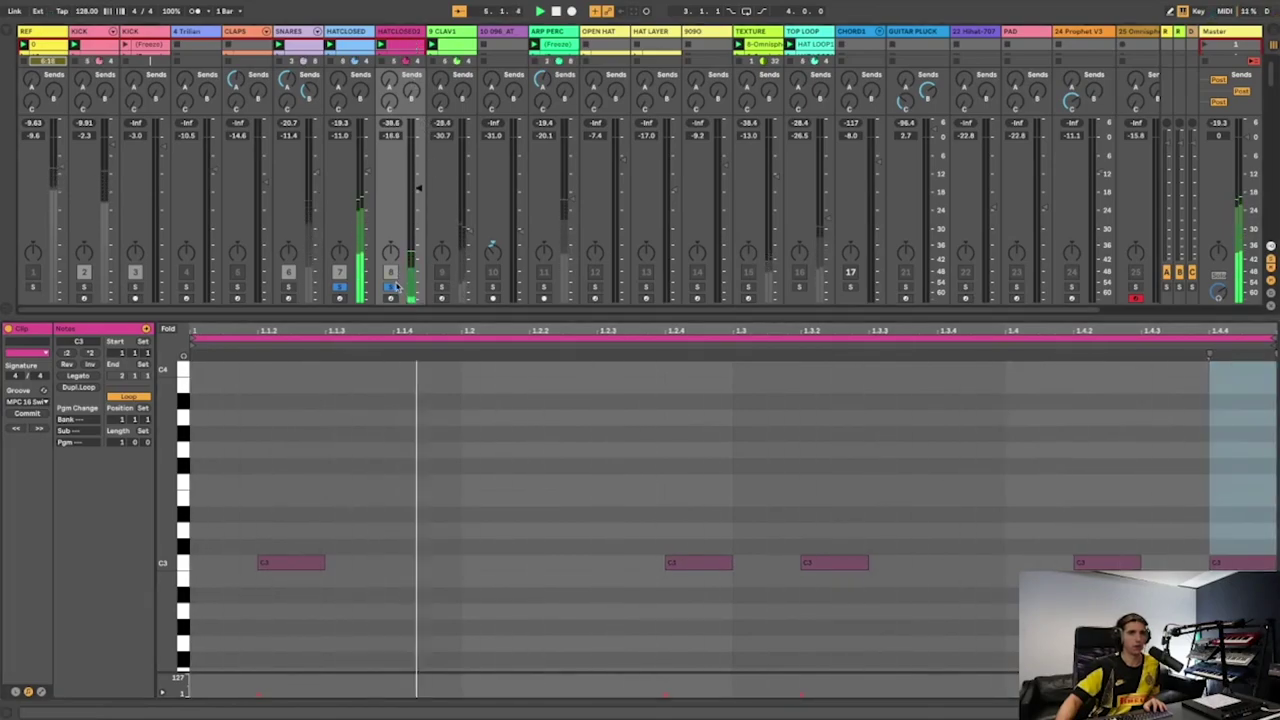
pyautogui.press('s')
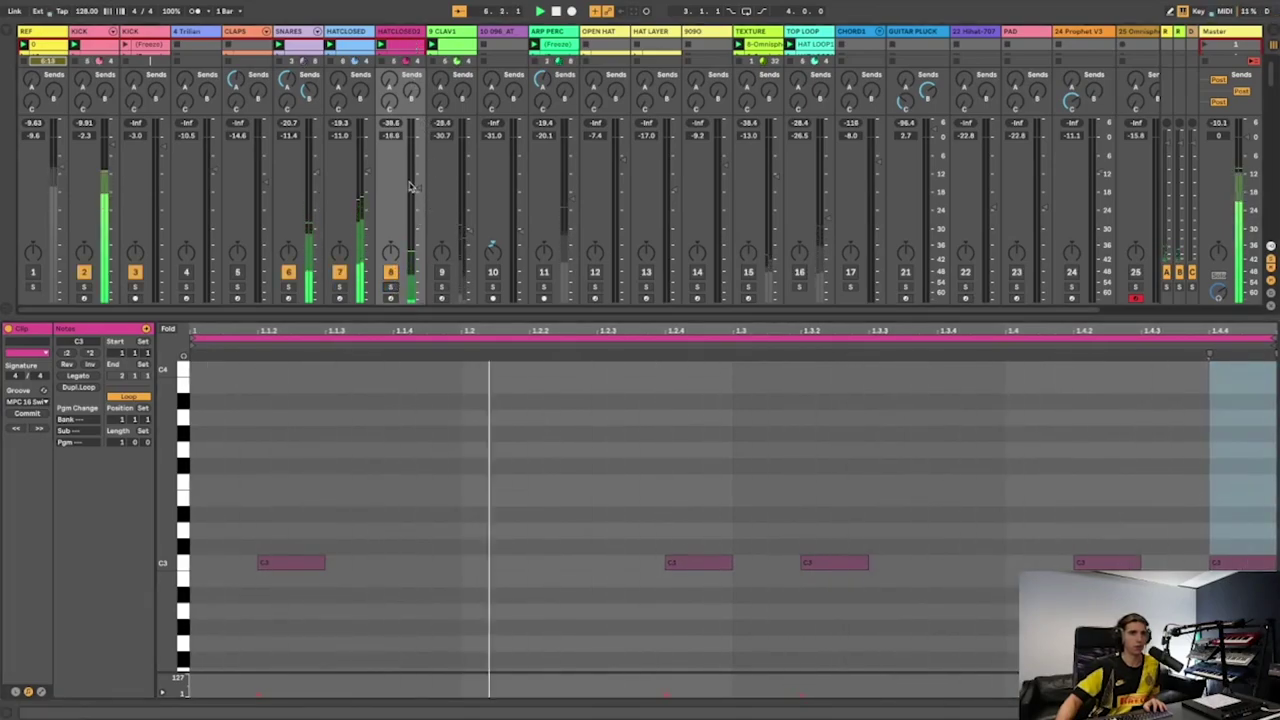
pyautogui.click(398, 33)
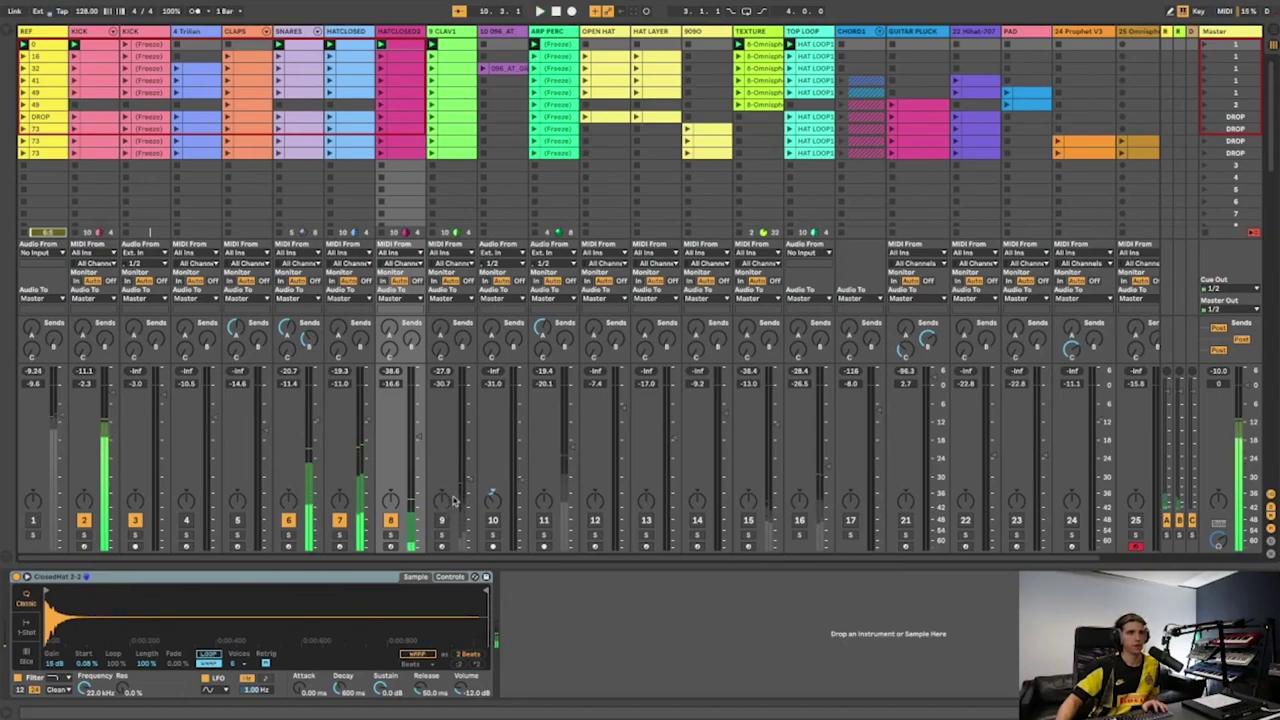
# Solo the REF track and play the reference
pyautogui.click(35, 537)
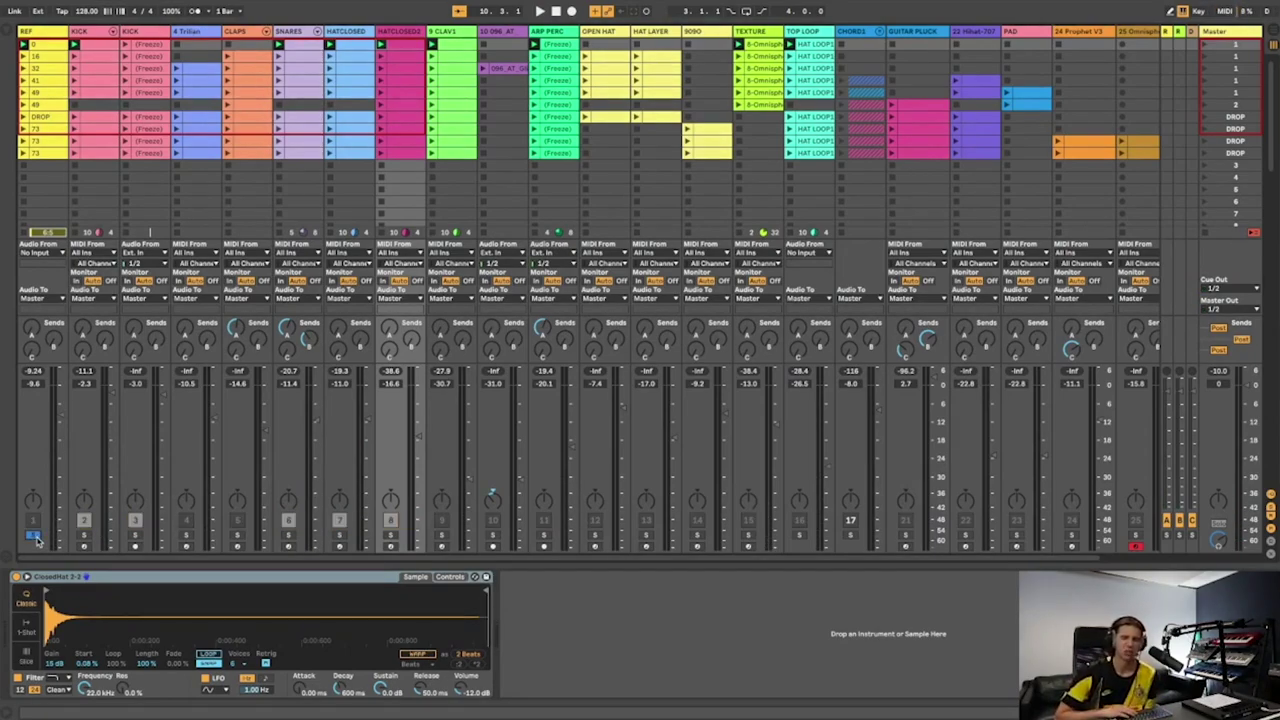
pyautogui.press('space')
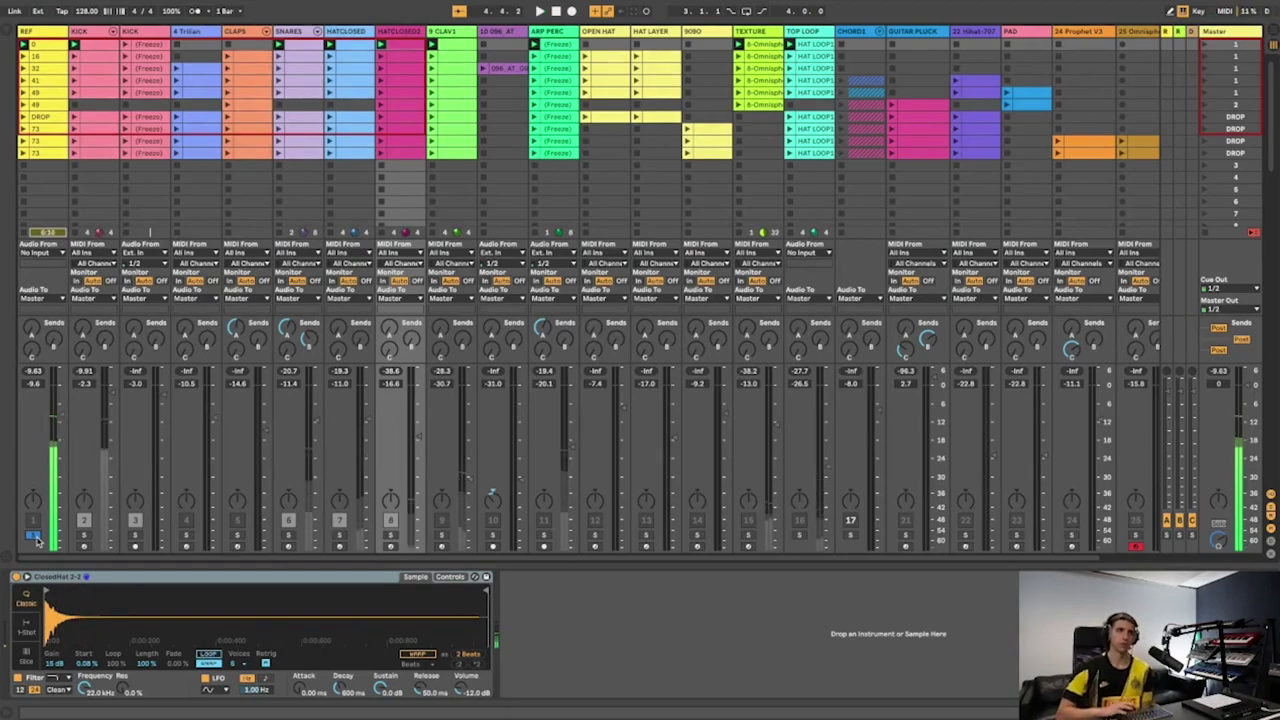
pyautogui.press('space')
# Solo CLAV1, bypass its EQ Eight and audition the unfiltered clav
pyautogui.click(441, 520)
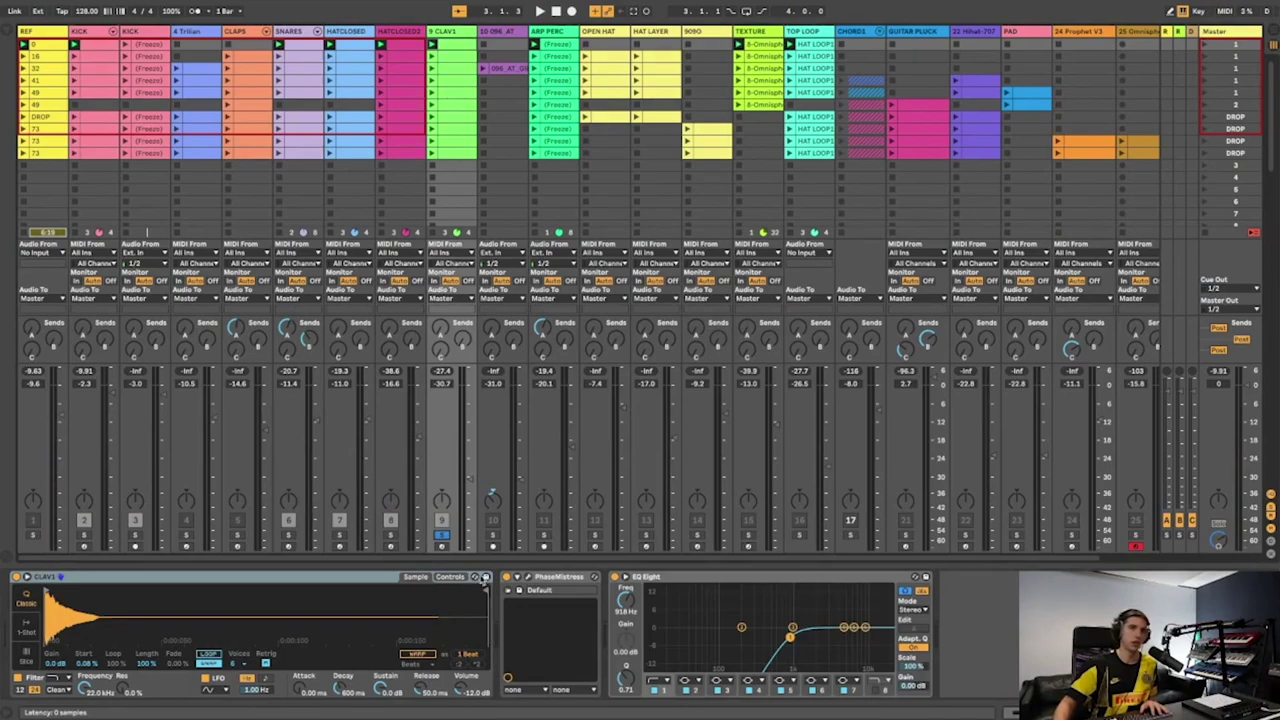
pyautogui.click(500, 580)
pyautogui.click(616, 579)
pyautogui.press('space')
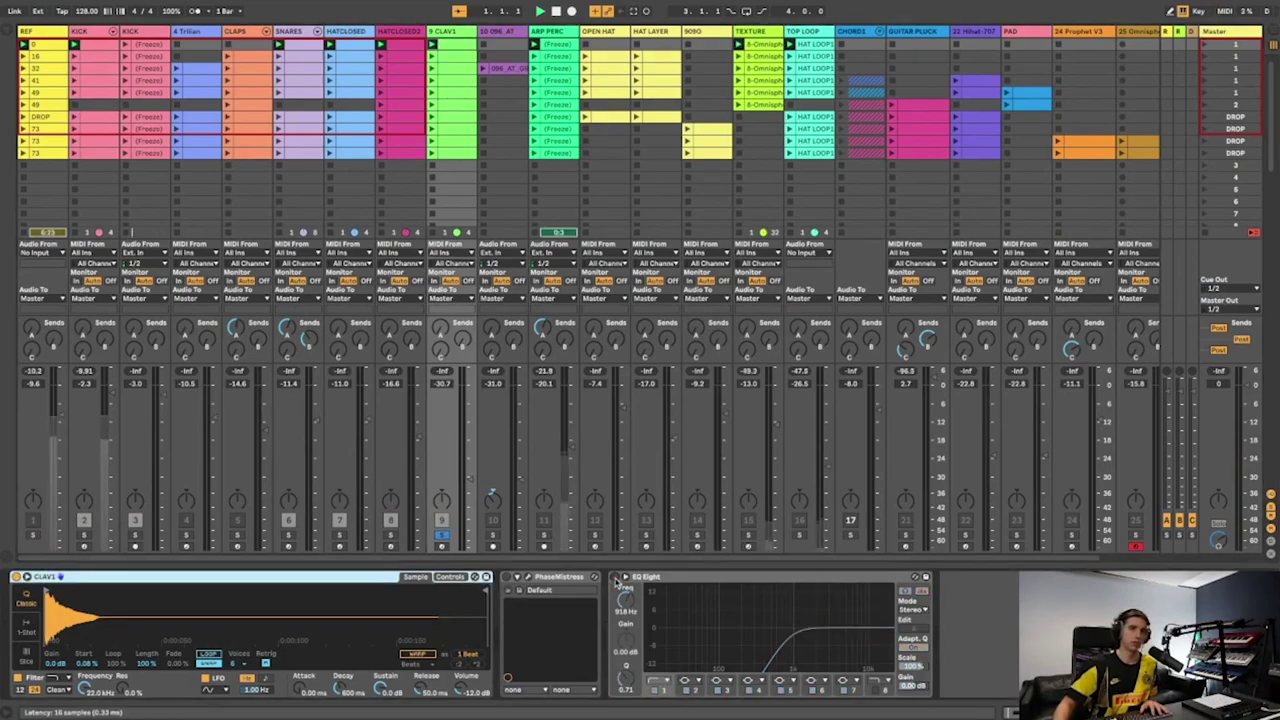
pyautogui.press('space')
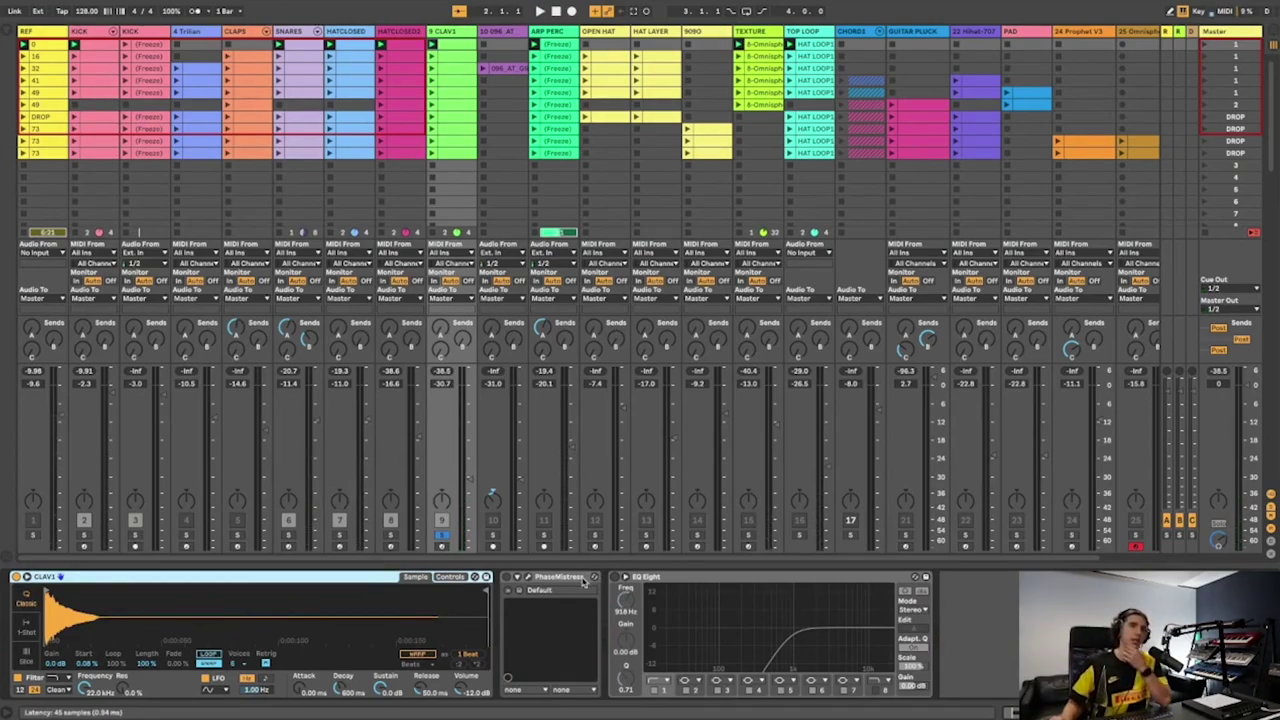
# Load the Squeezer Stepper preset in CLAV1's PhaseMistress and audition it
pyautogui.click(528, 577)
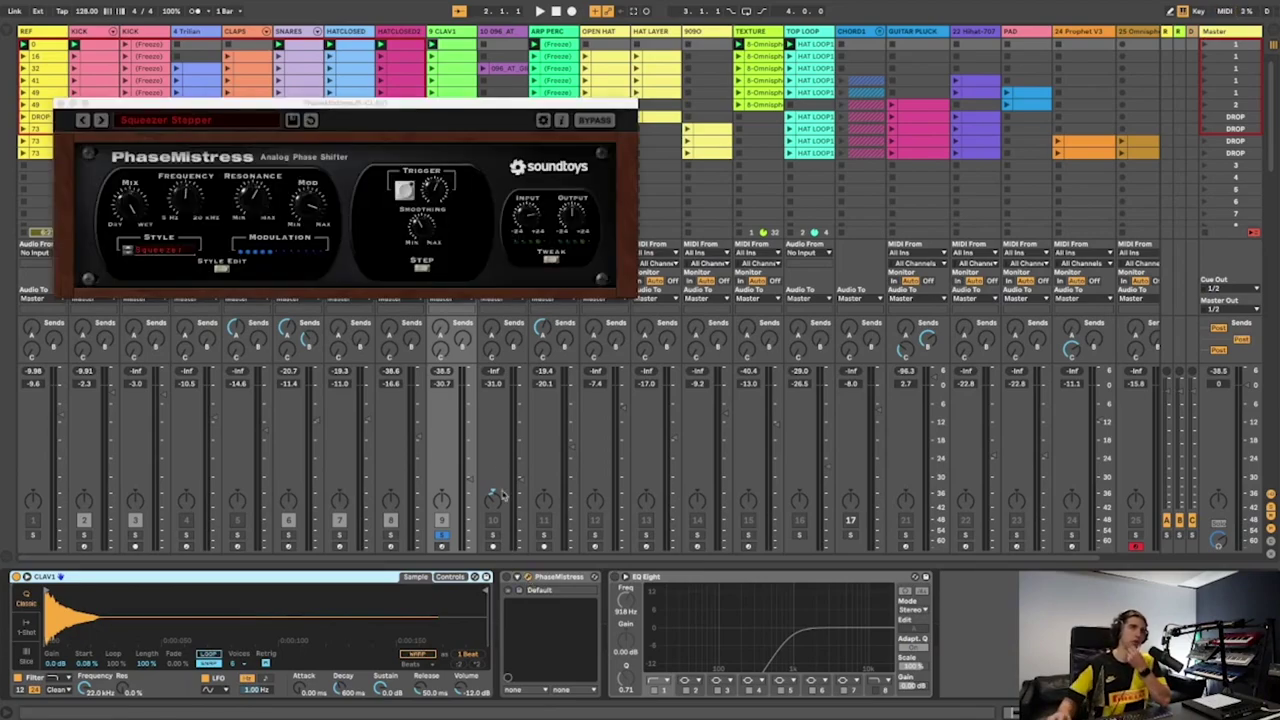
pyautogui.click(186, 122)
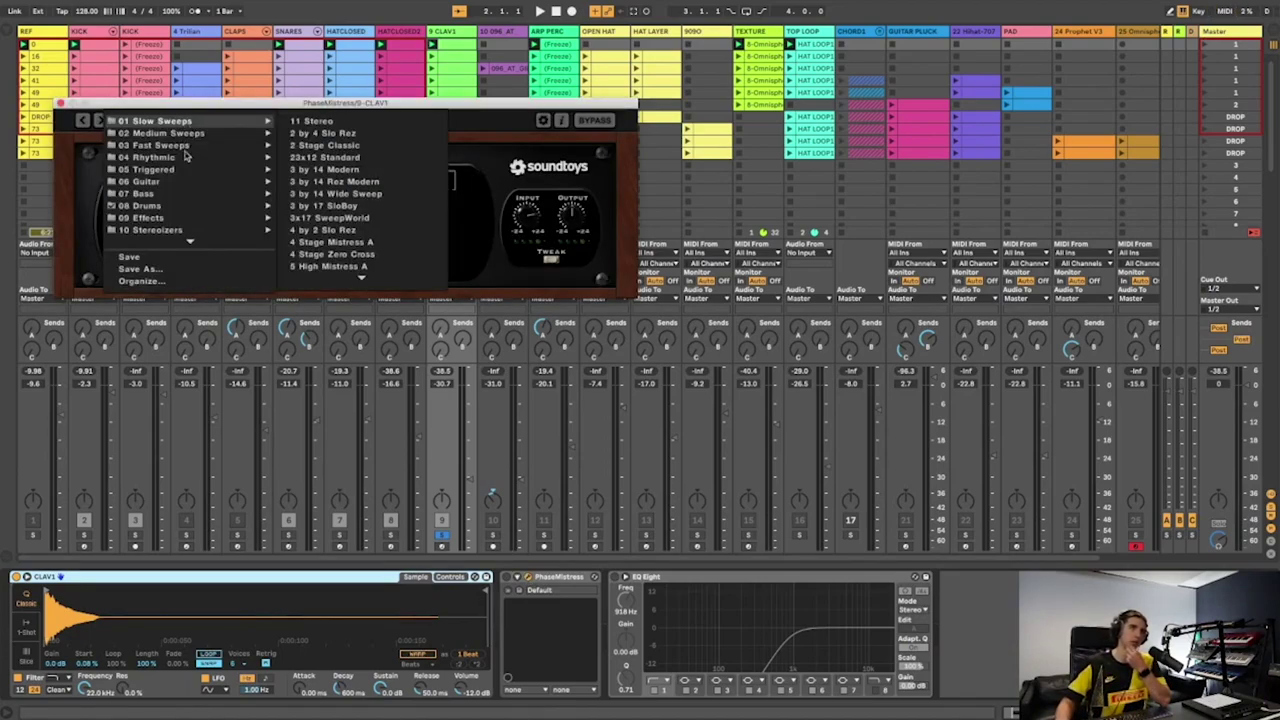
pyautogui.click(483, 163)
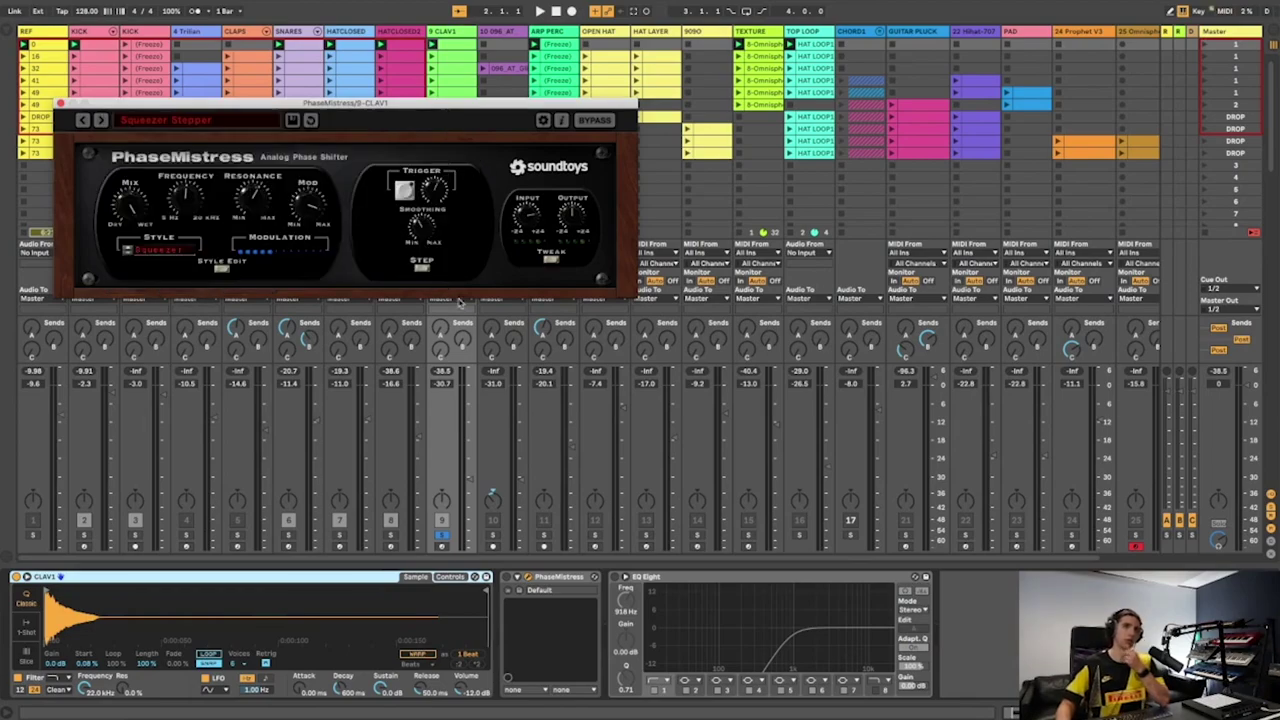
pyautogui.press('space')
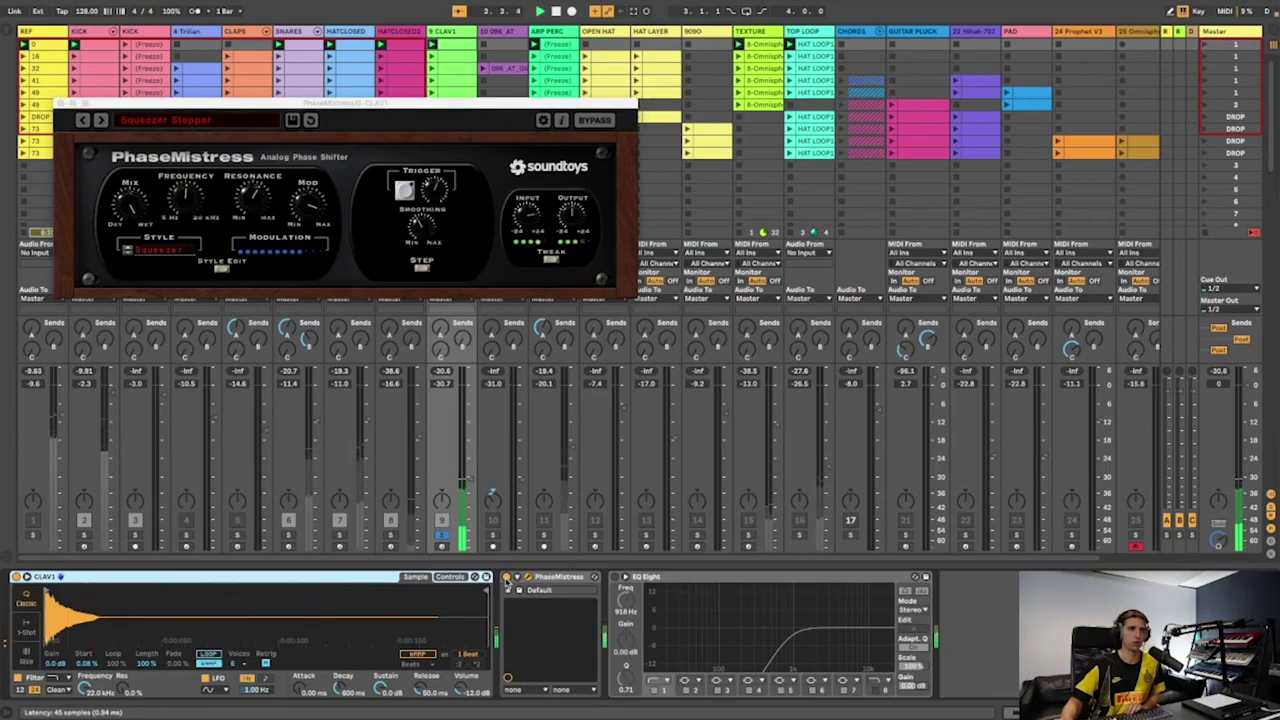
pyautogui.press('space')
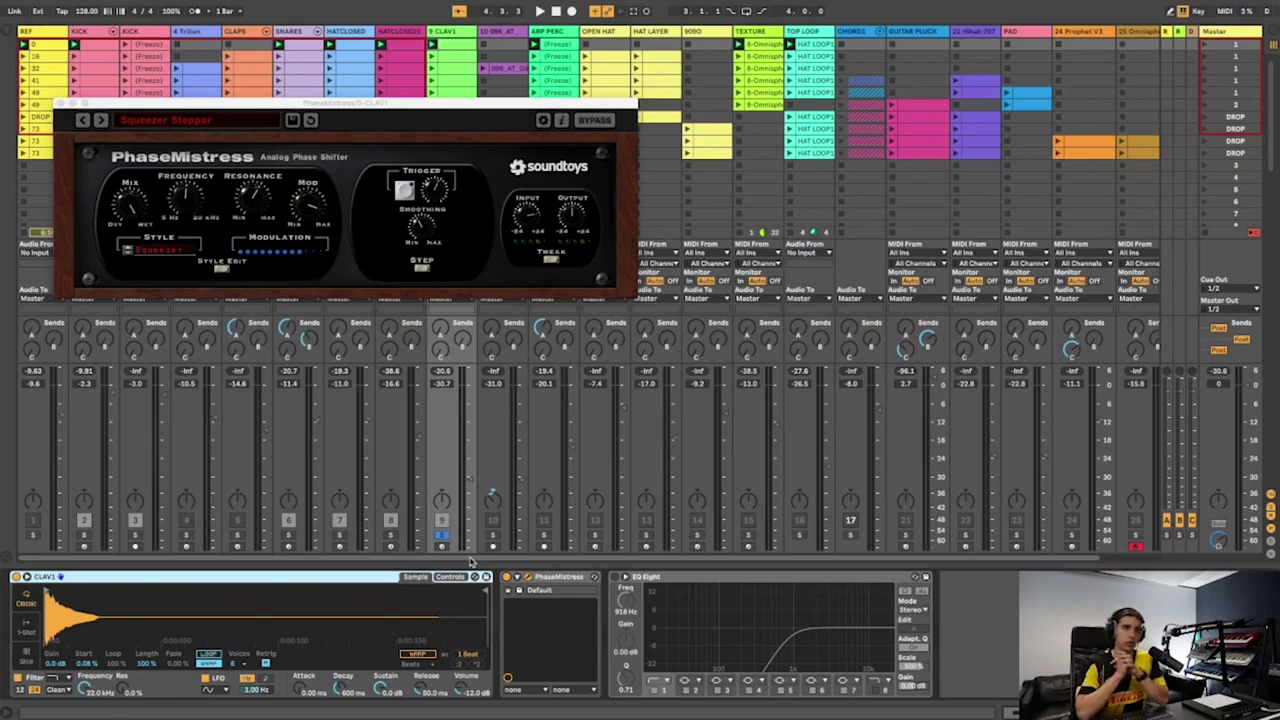
# Re-enable CLAV1's EQ Eight, unsolo CLAV1 and close the PhaseMistress window
pyautogui.click(614, 577)
pyautogui.press('space')
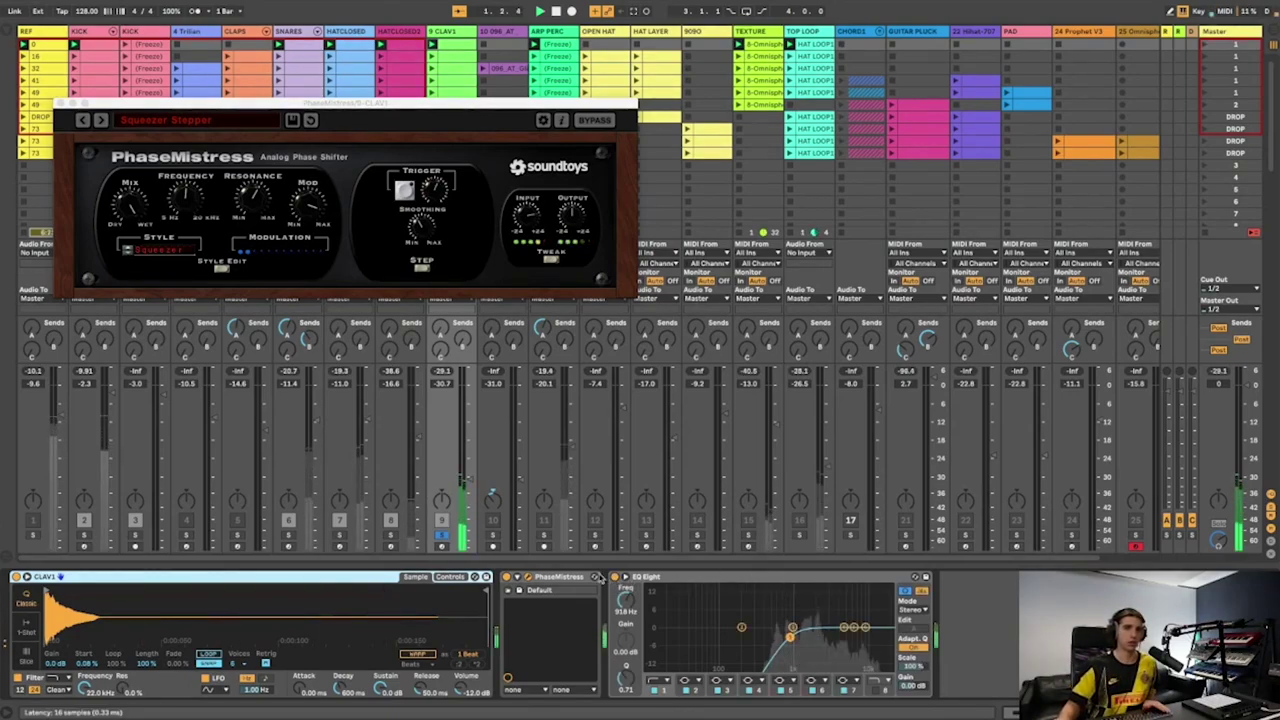
pyautogui.click(440, 535)
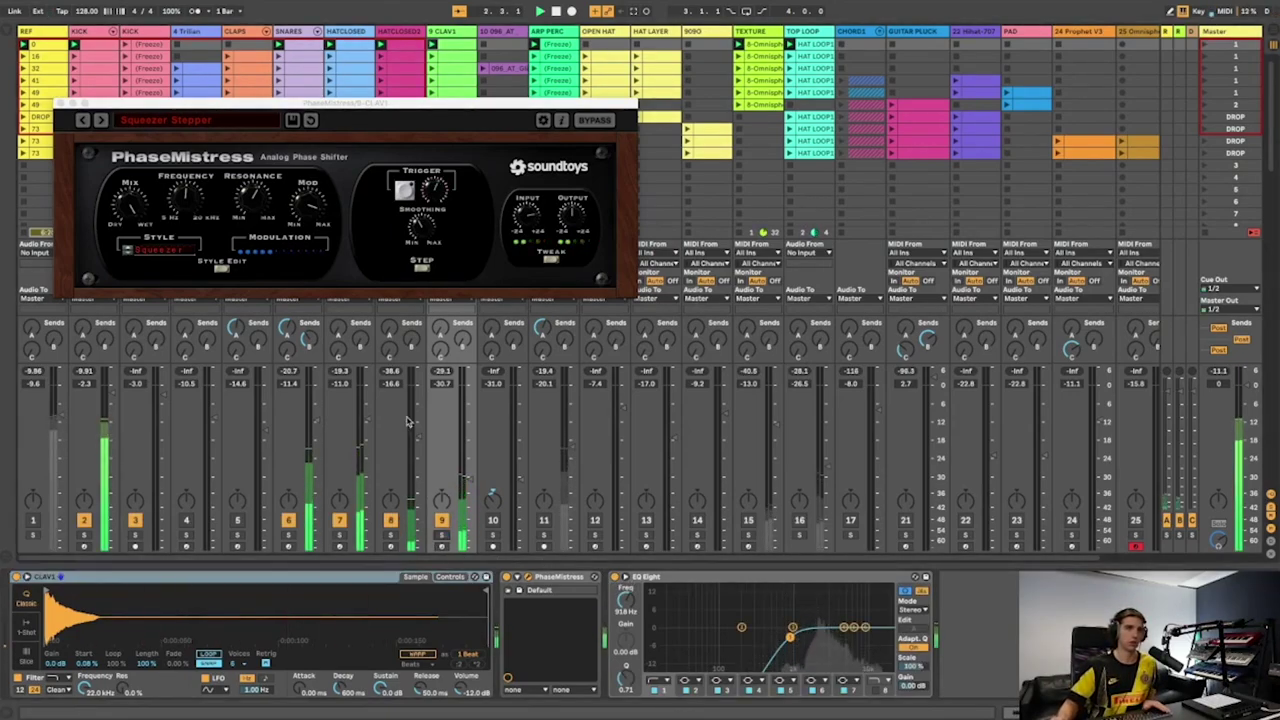
pyautogui.click(60, 103)
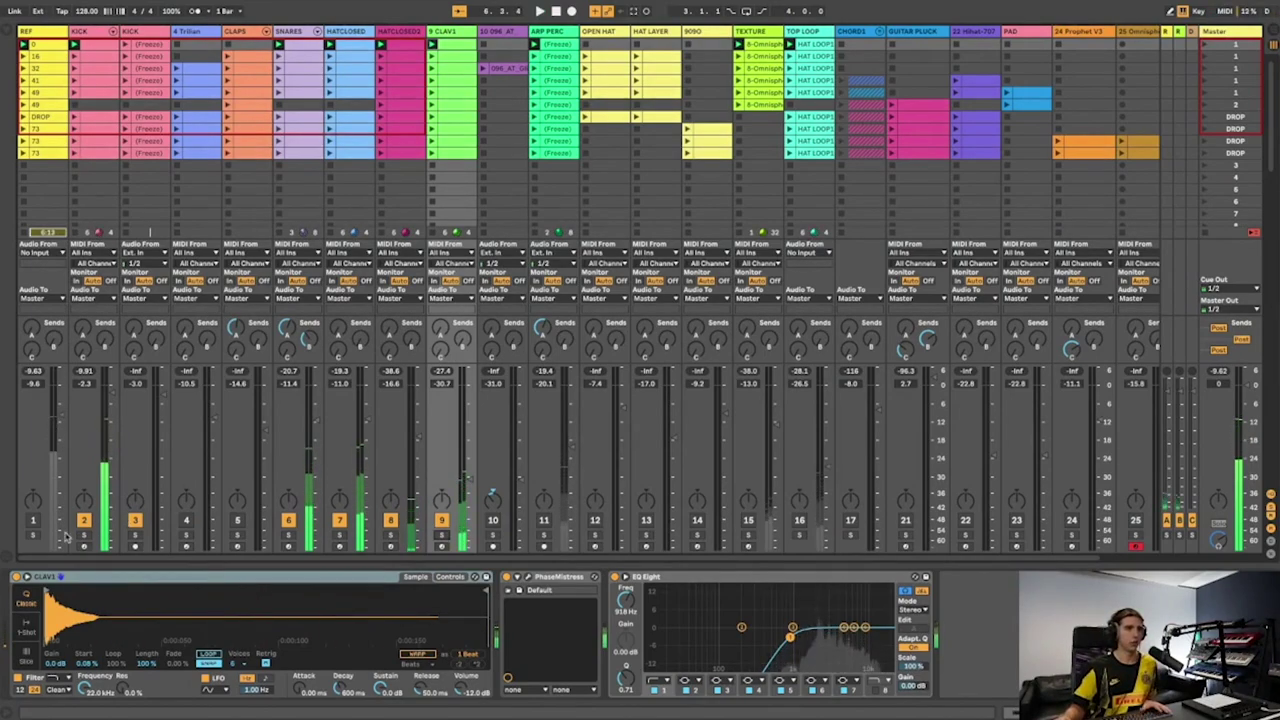
# Toggle REF solo, stop playback and select the ARP PERC track
pyautogui.click(33, 535)
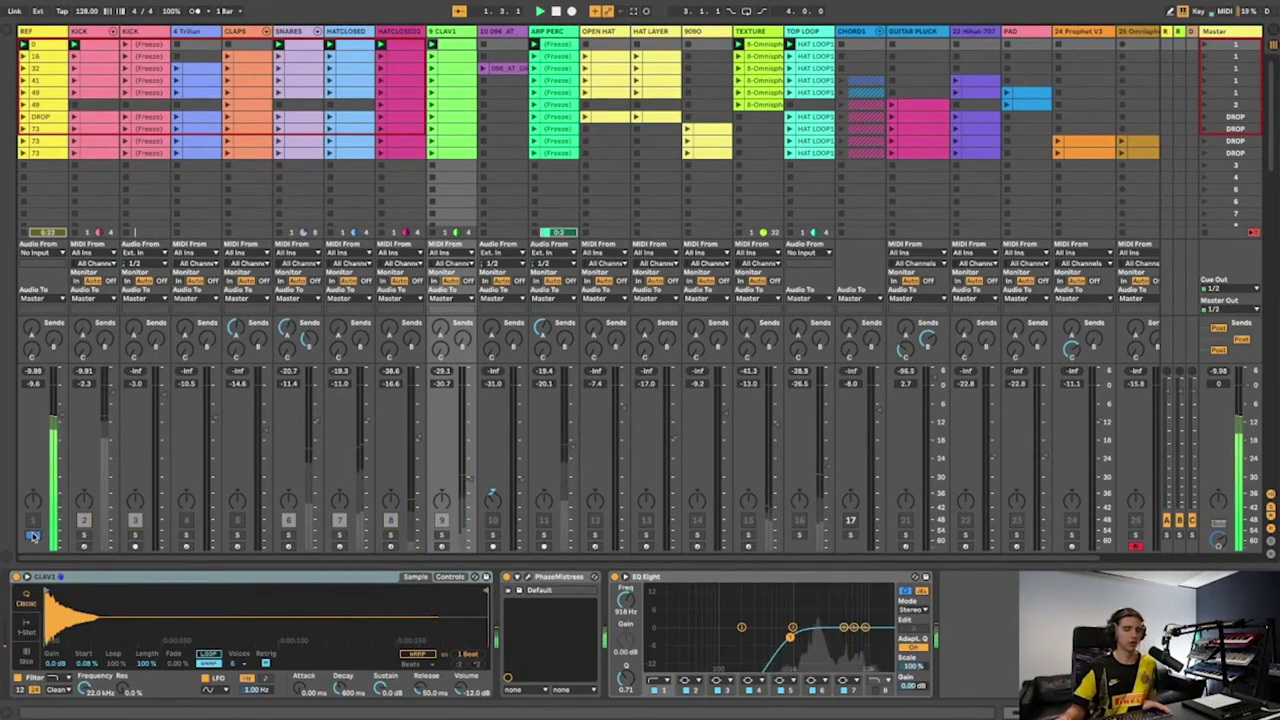
pyautogui.press('space')
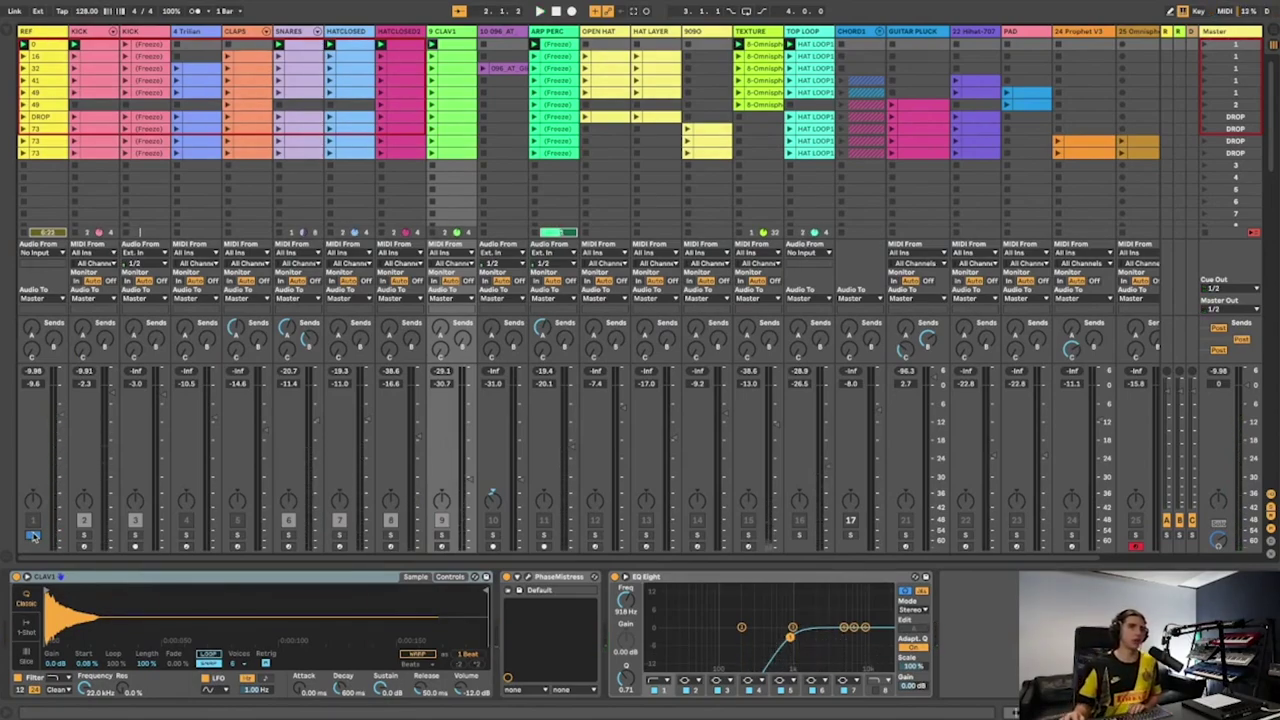
pyautogui.click(33, 535)
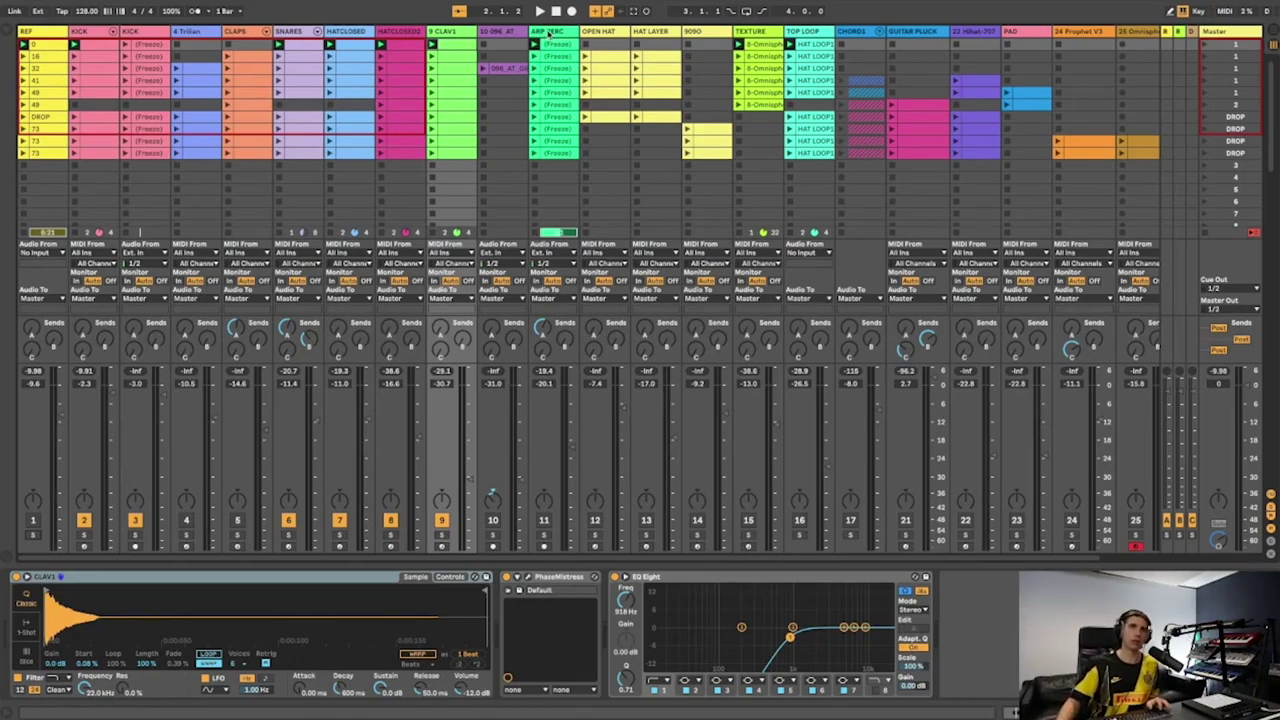
pyautogui.click(548, 32)
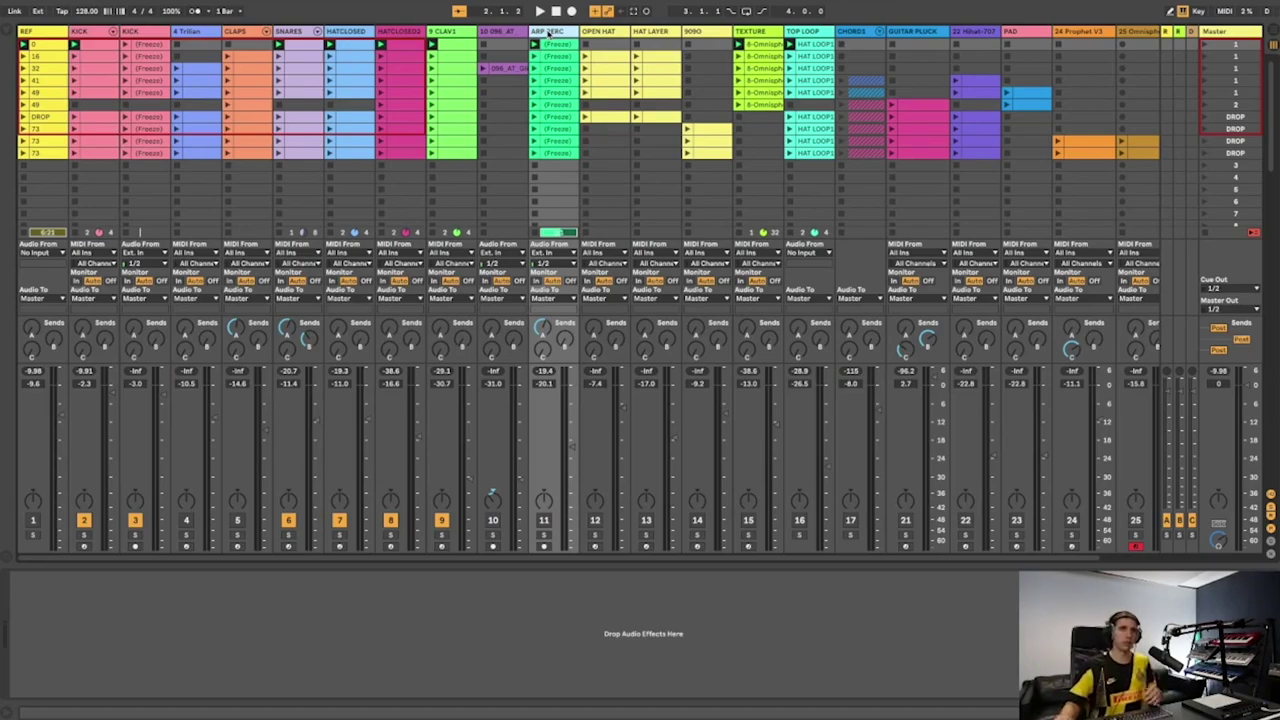
pyautogui.click(544, 535)
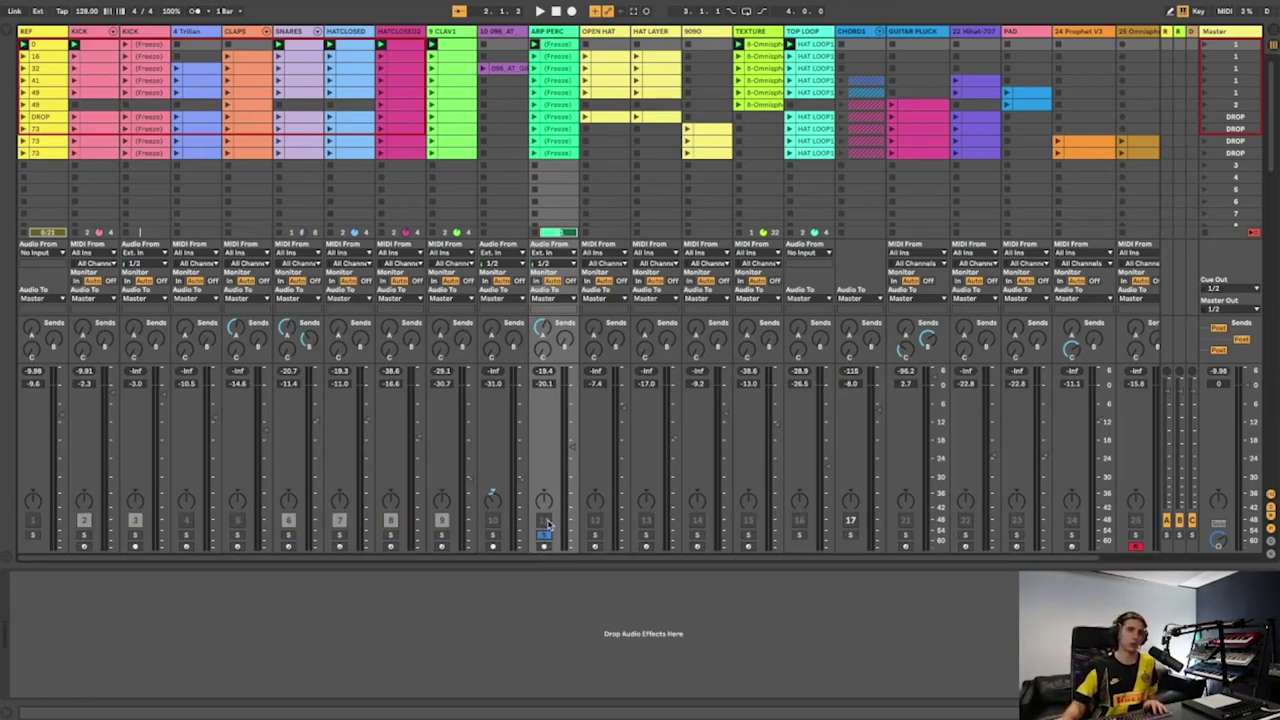
pyautogui.press('space')
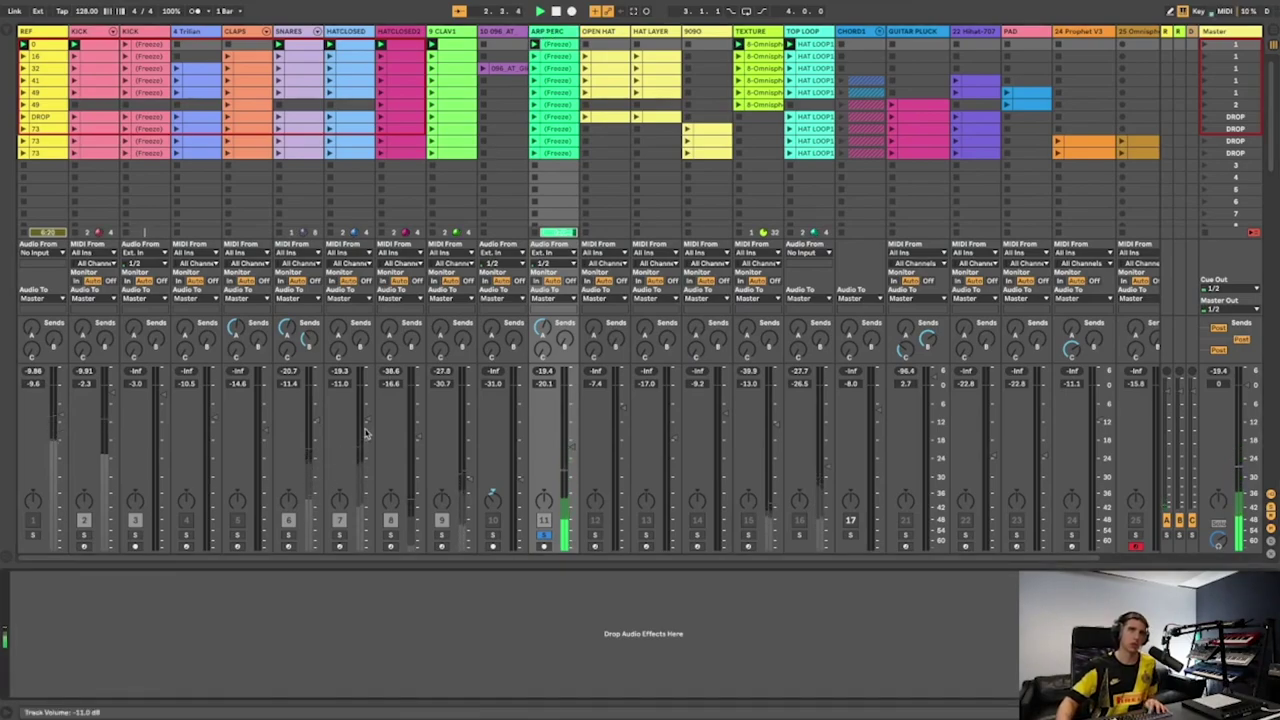
pyautogui.click(442, 536)
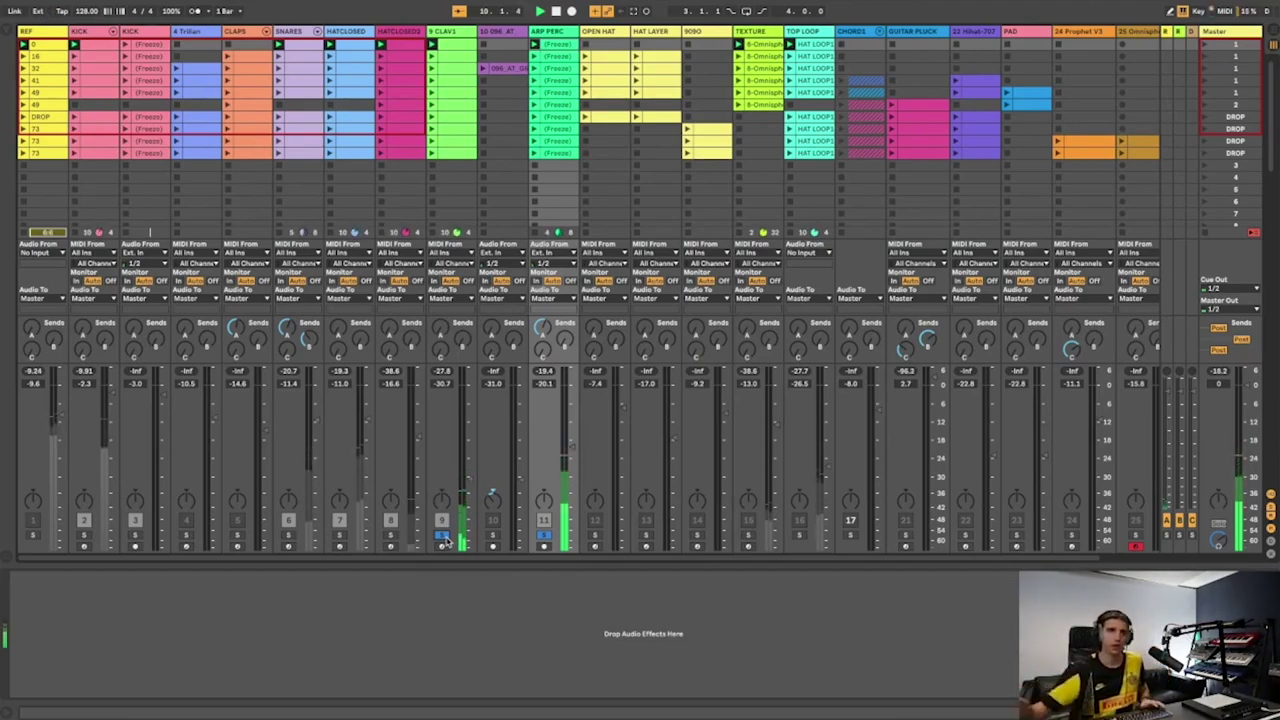
pyautogui.click(445, 538)
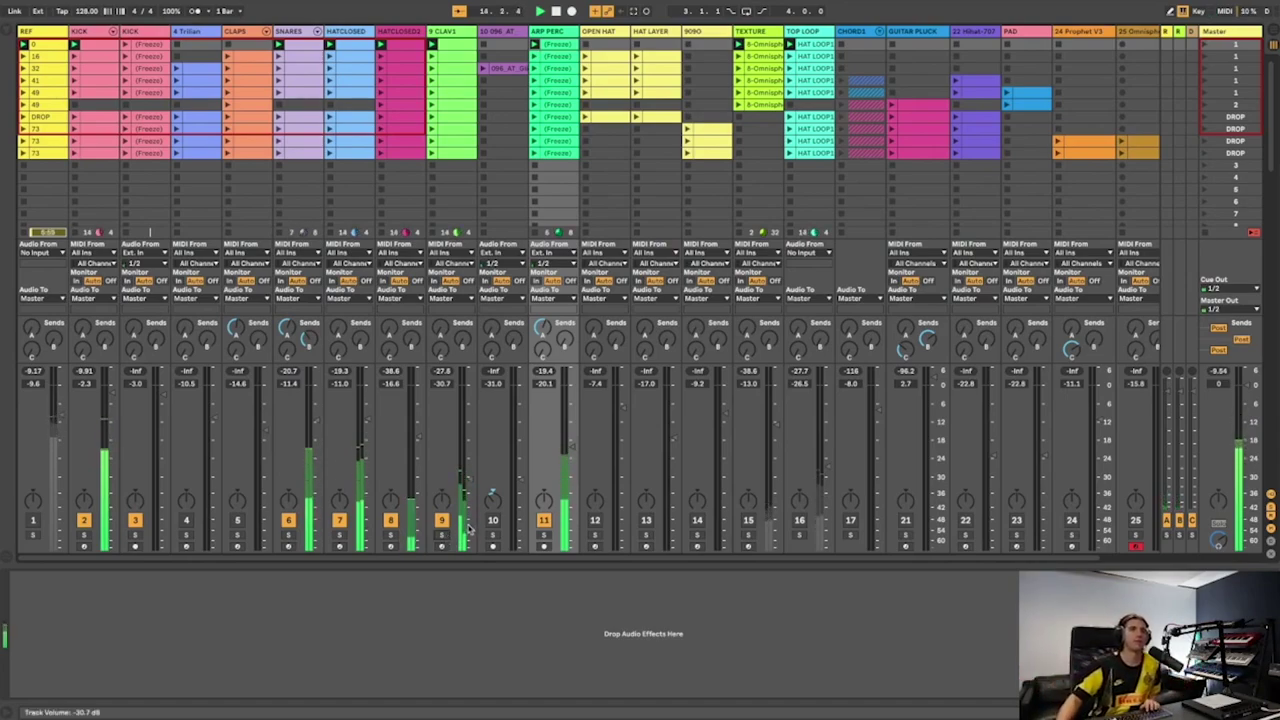
pyautogui.press('space')
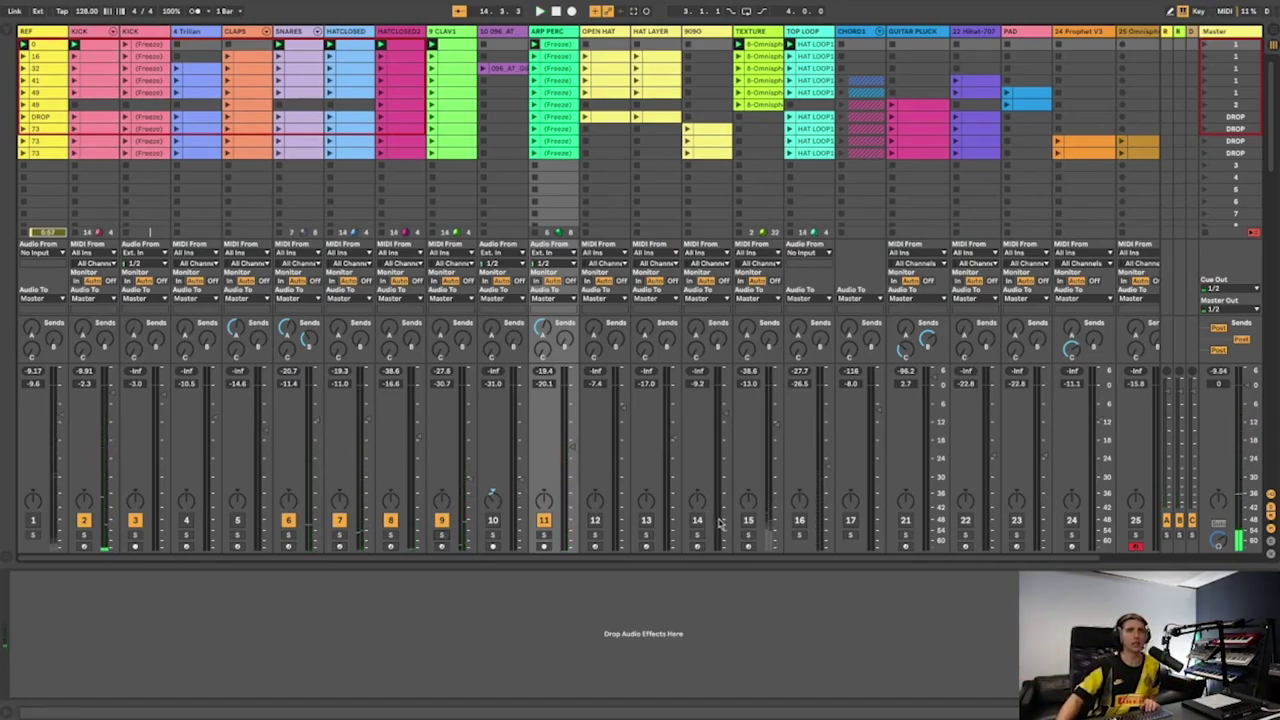
pyautogui.click(32, 540)
pyautogui.press('space')
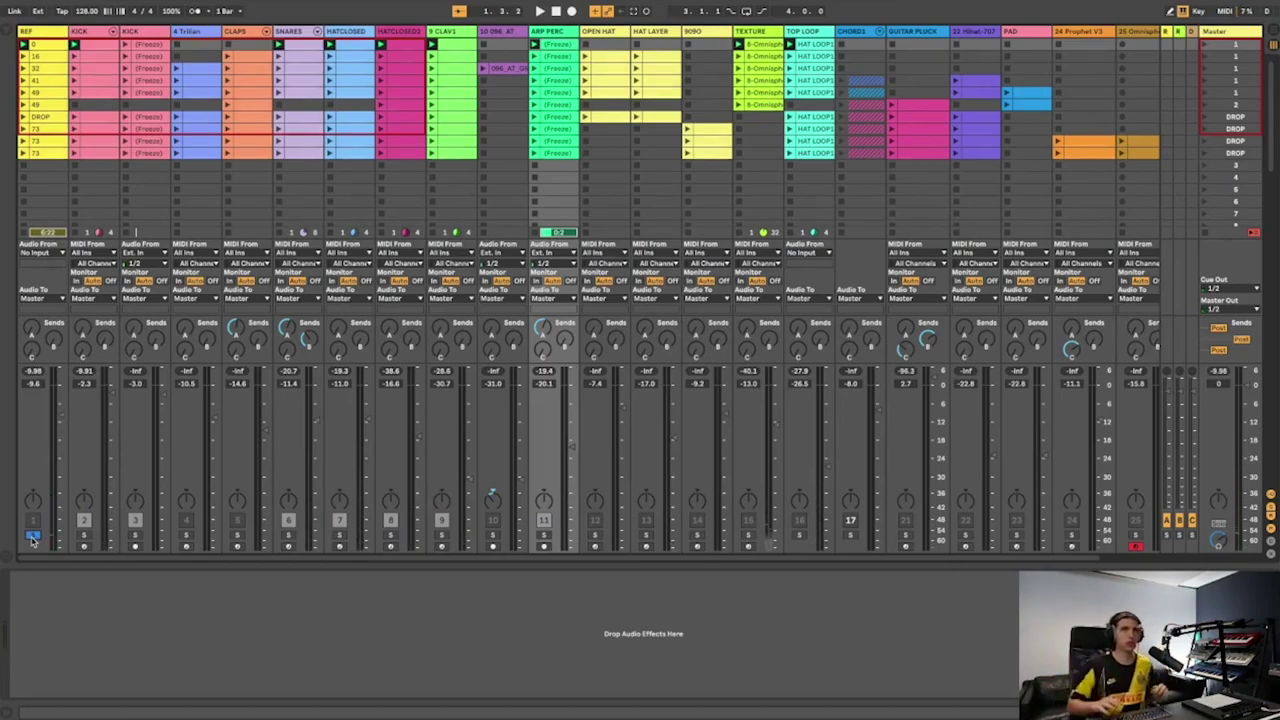
pyautogui.press('space')
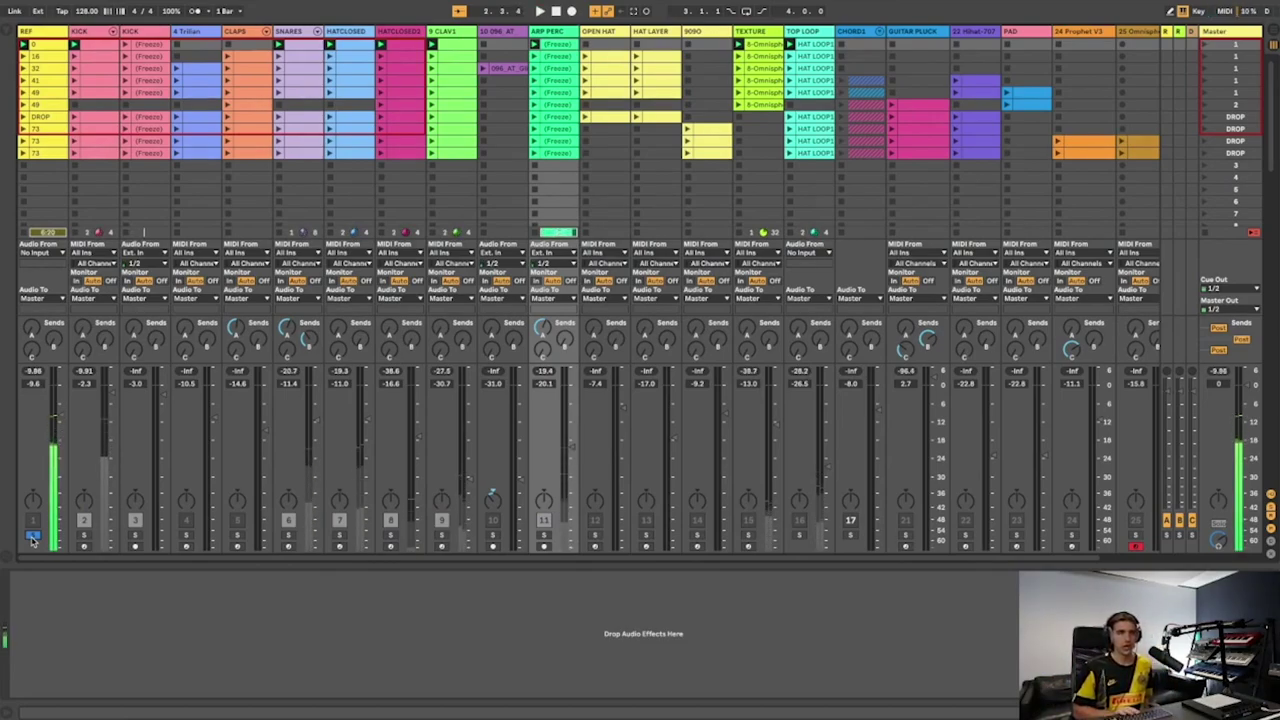
pyautogui.press('space')
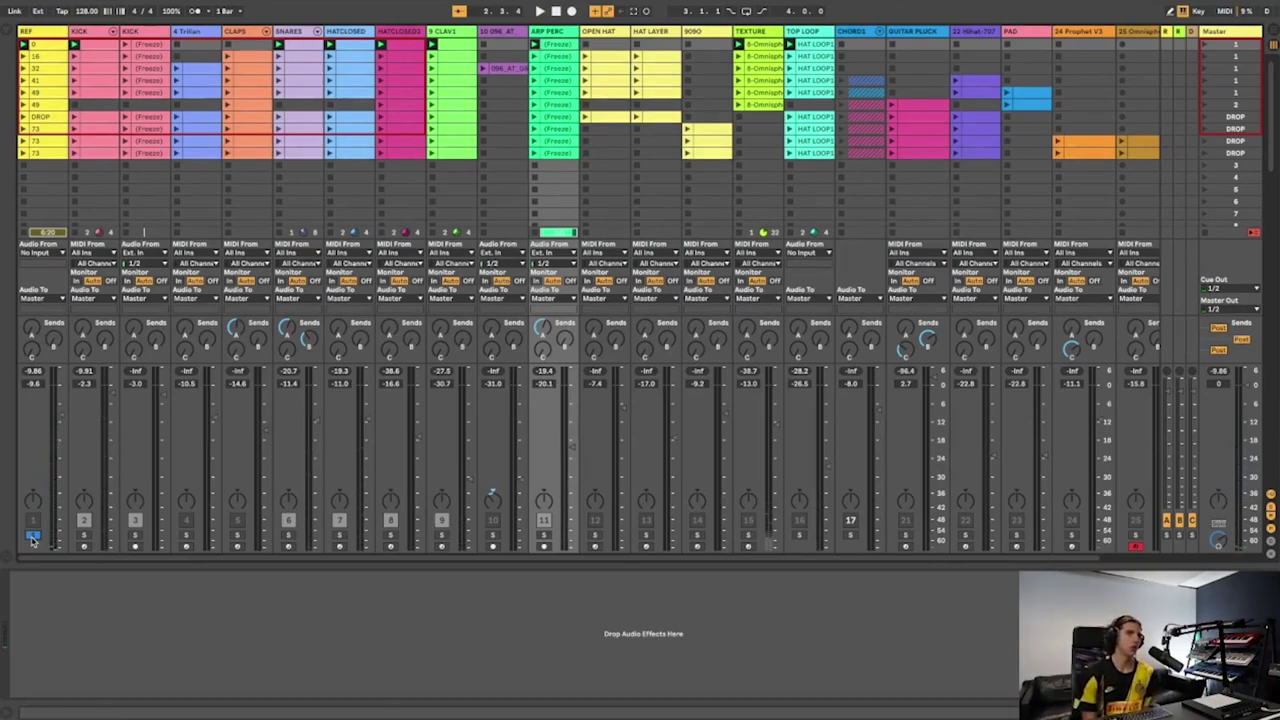
pyautogui.click(34, 538)
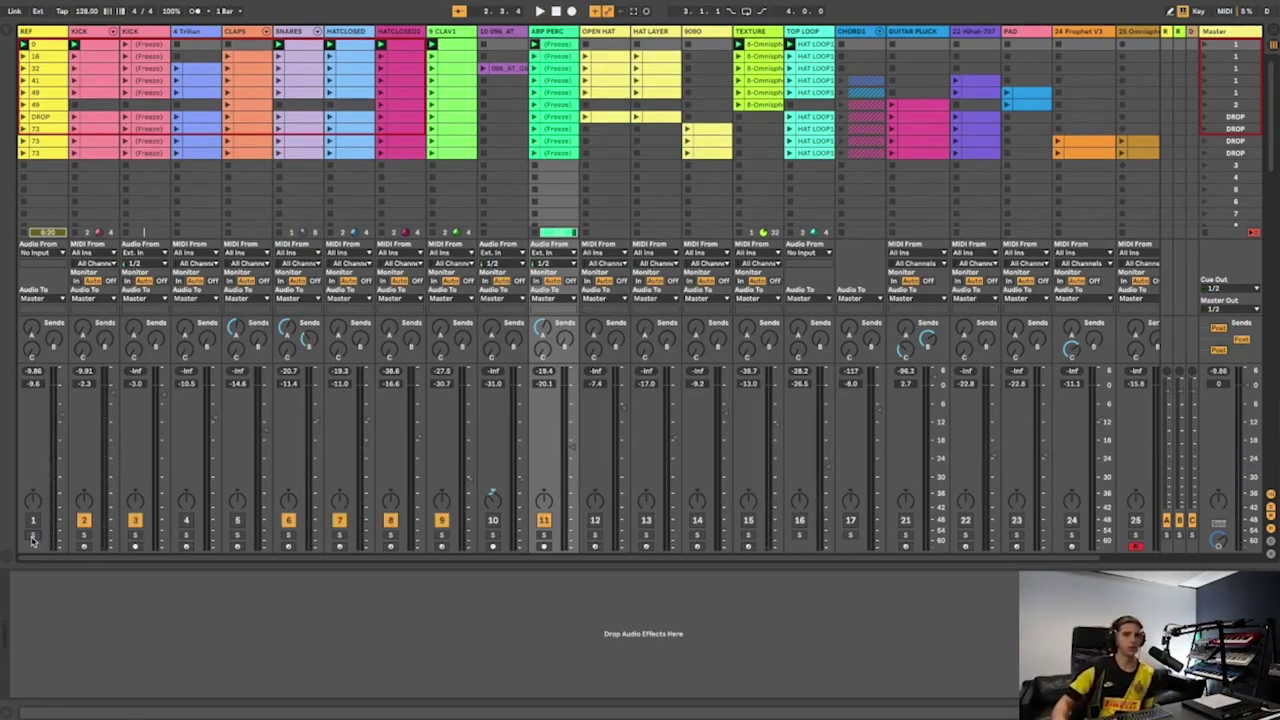
# Solo TEXTURE, view its clip notes, arm it and show its Omnisphere, EQ Eight and Auto Filter
pyautogui.click(748, 535)
pyautogui.doubleClick(758, 44)
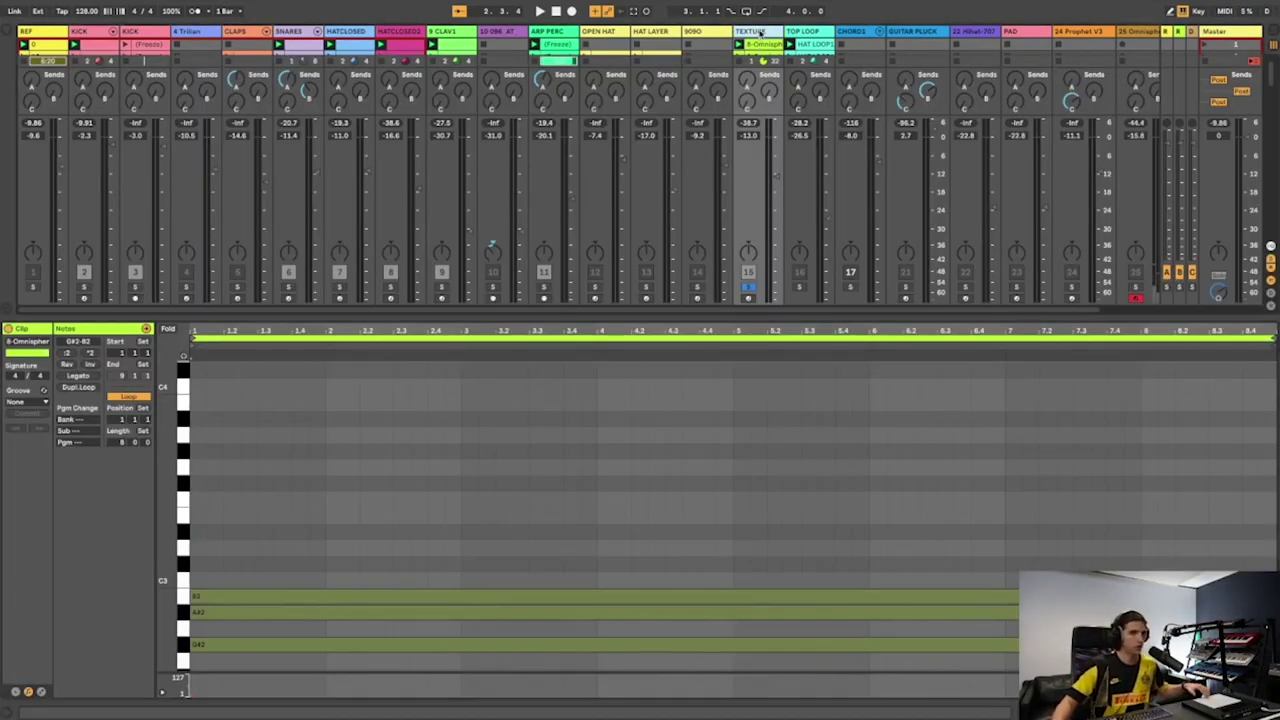
pyautogui.click(749, 298)
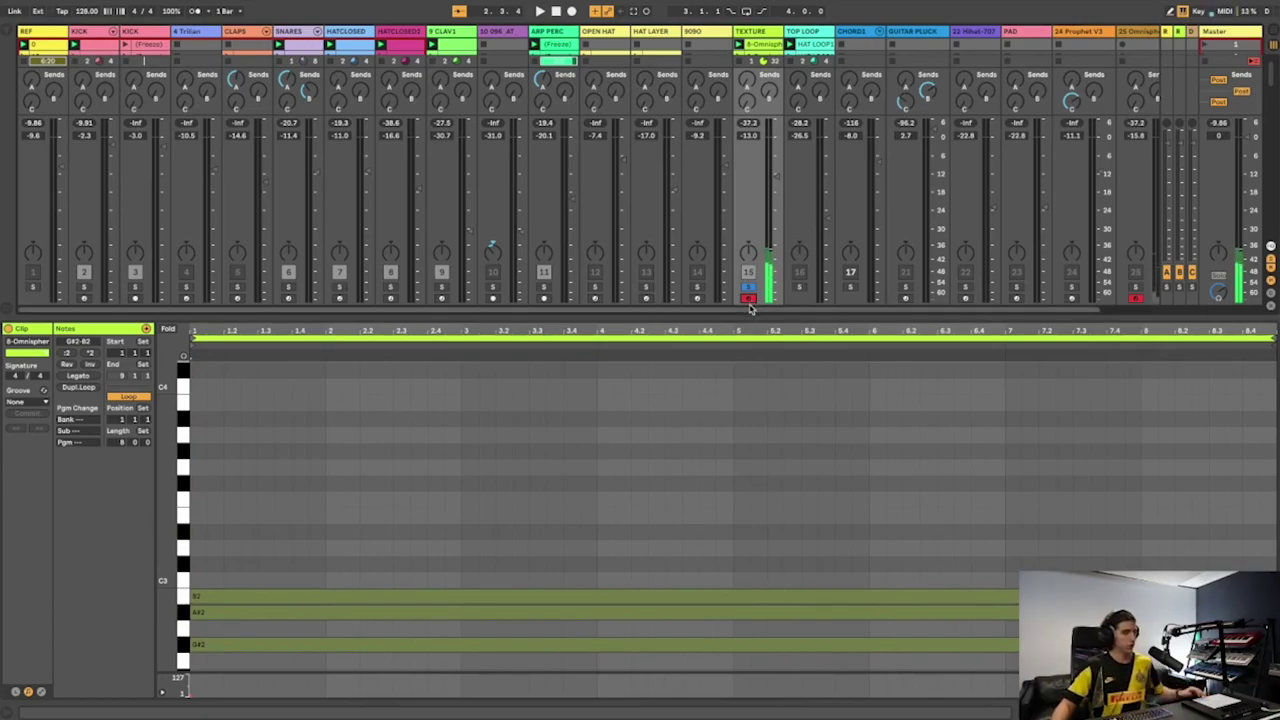
pyautogui.click(758, 31)
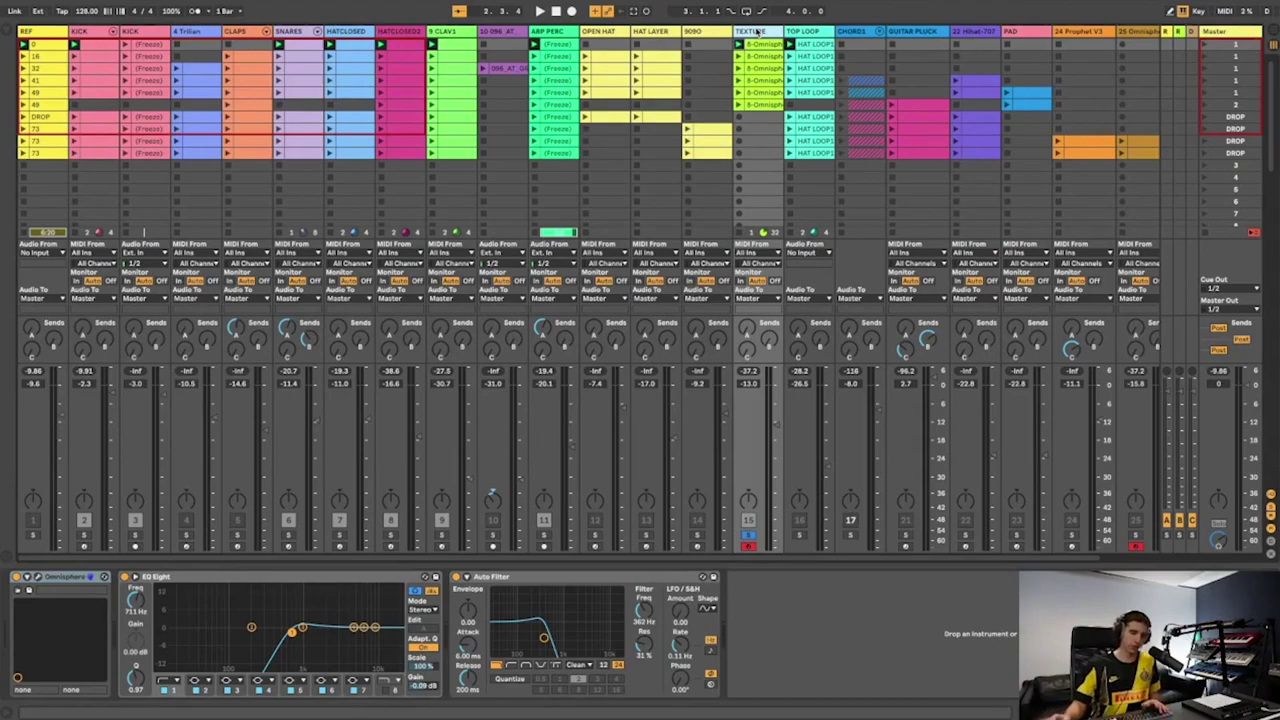
# Lower the TEXTURE track's Auto Filter cutoff to 230 Hz and unsolo the track
pyautogui.moveTo(658, 612); pyautogui.dragTo(644, 650)
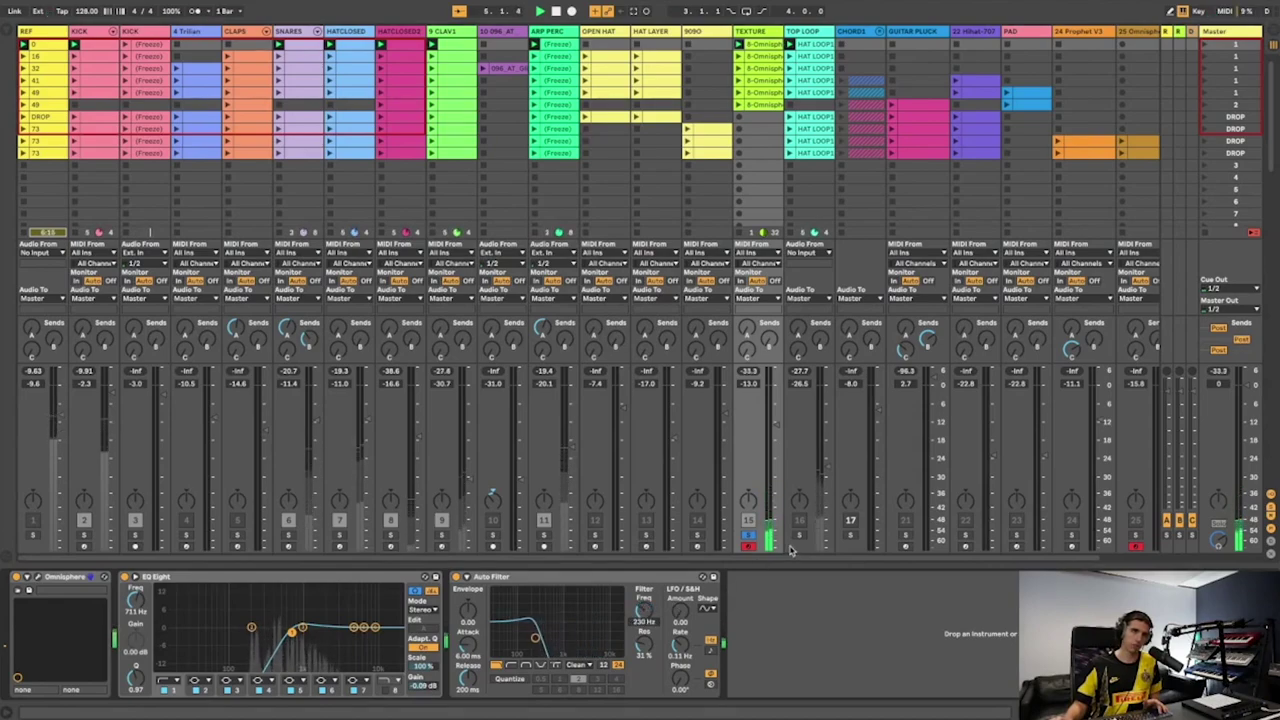
pyautogui.click(745, 537)
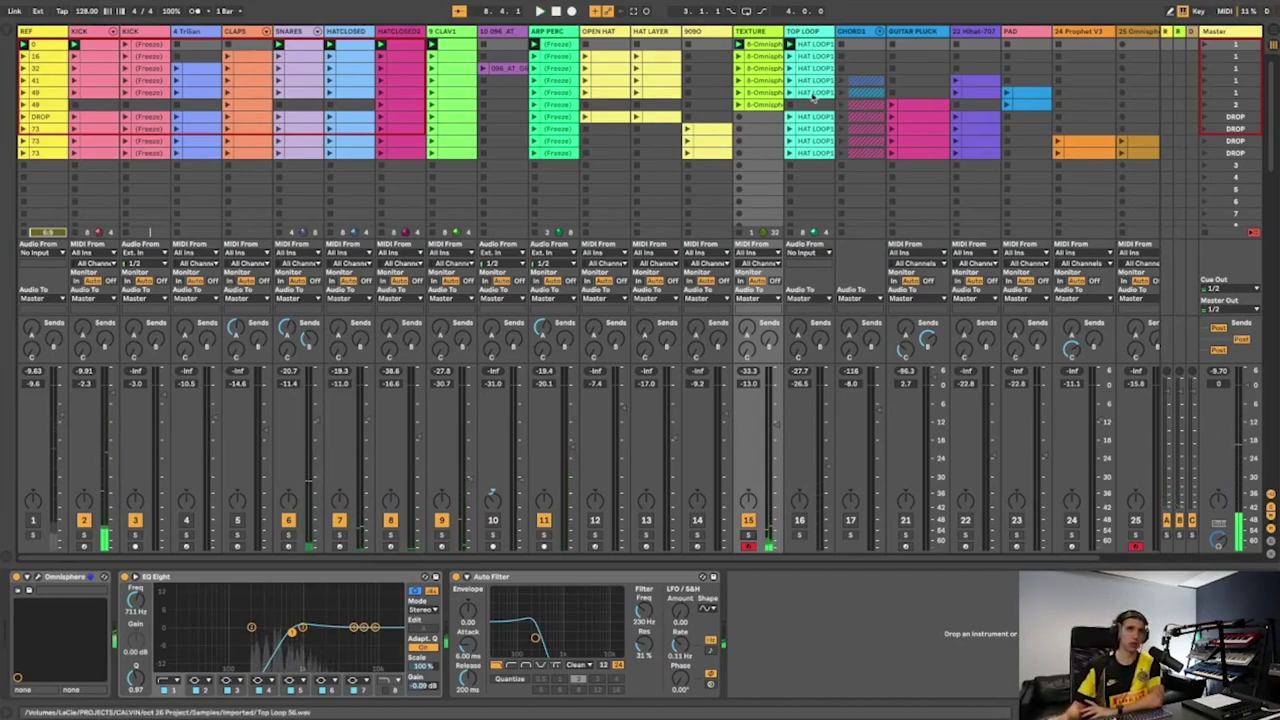
pyautogui.doubleClick(781, 23)
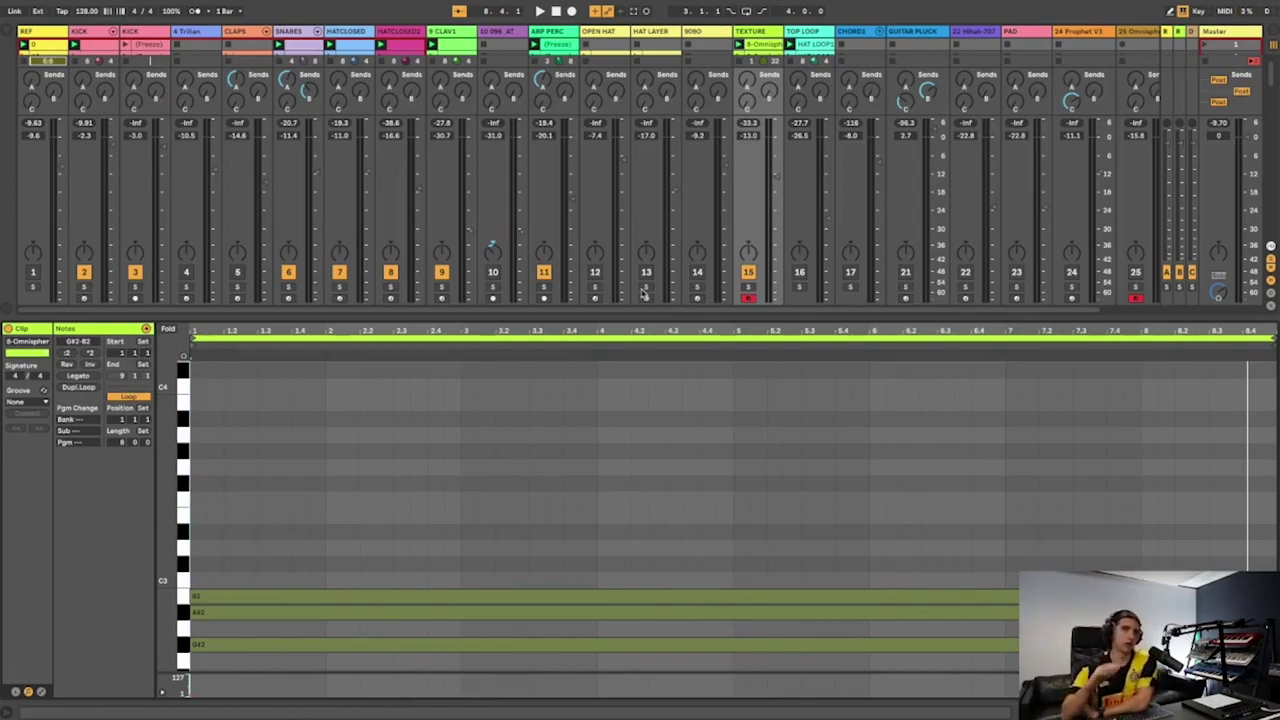
pyautogui.doubleClick(759, 32)
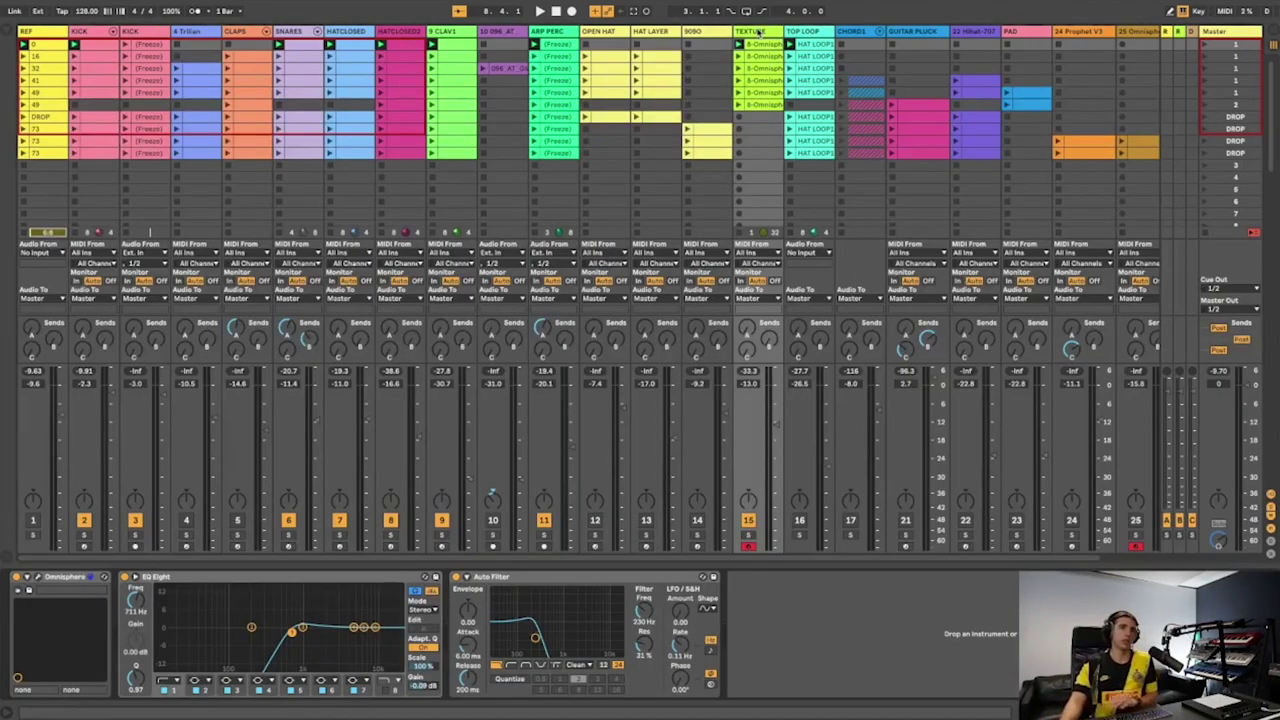
# Search the browser for 'kicksta', load Kickstart onto TEXTURE and set its mix to 41%
pyautogui.hotkey('ctrl', 'alt', 'b')
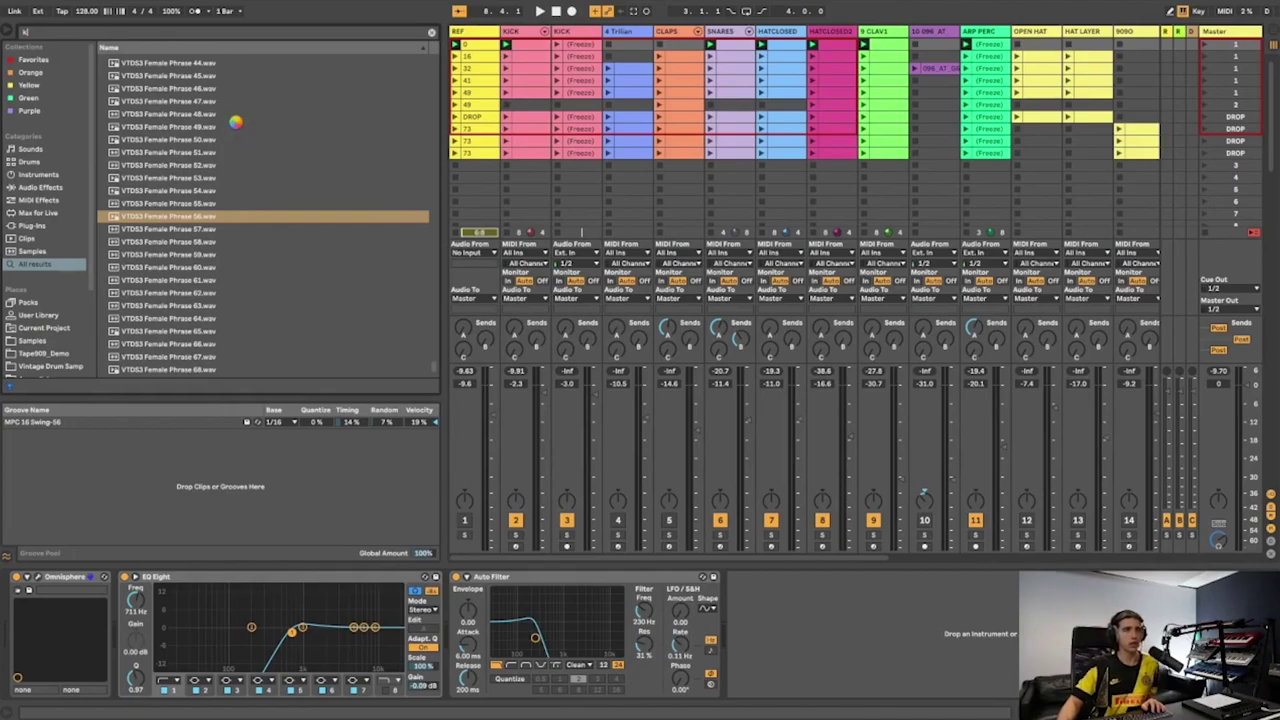
pyautogui.write('kikosta')
pyautogui.hotkey('ctrl', 'a')
pyautogui.write('kicksta')
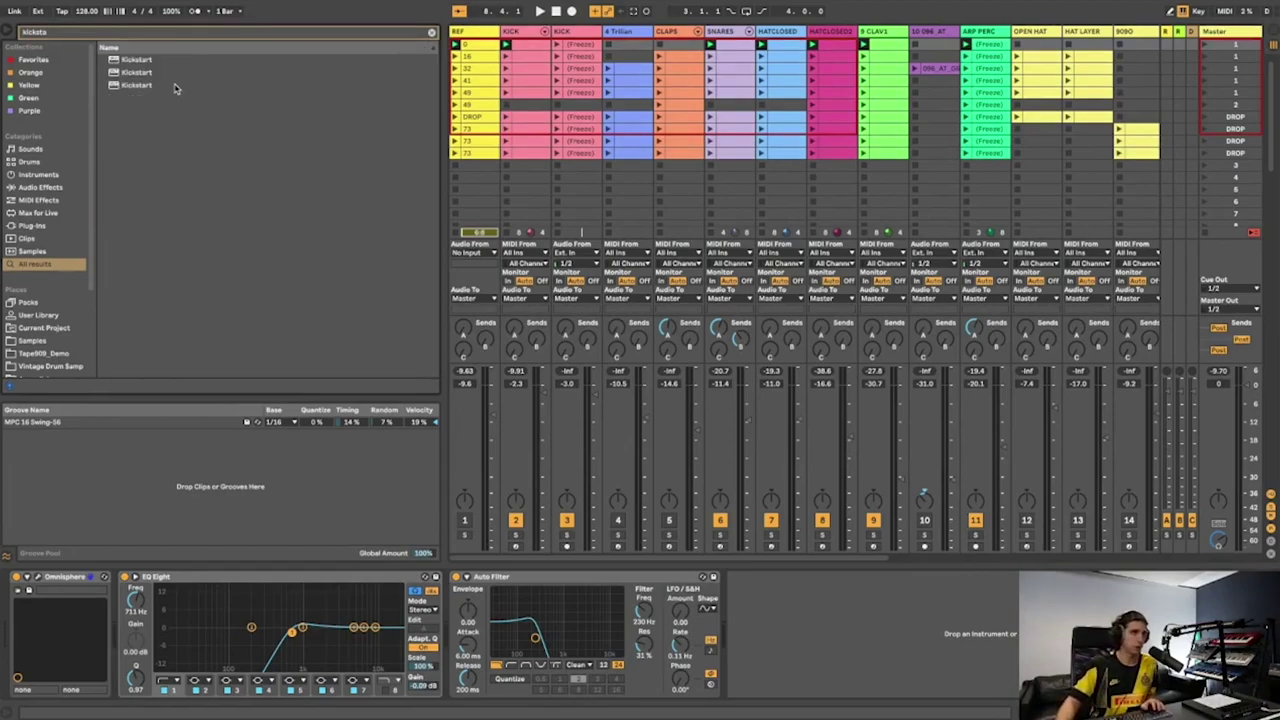
pyautogui.click(175, 87)
pyautogui.doubleClick(175, 87)
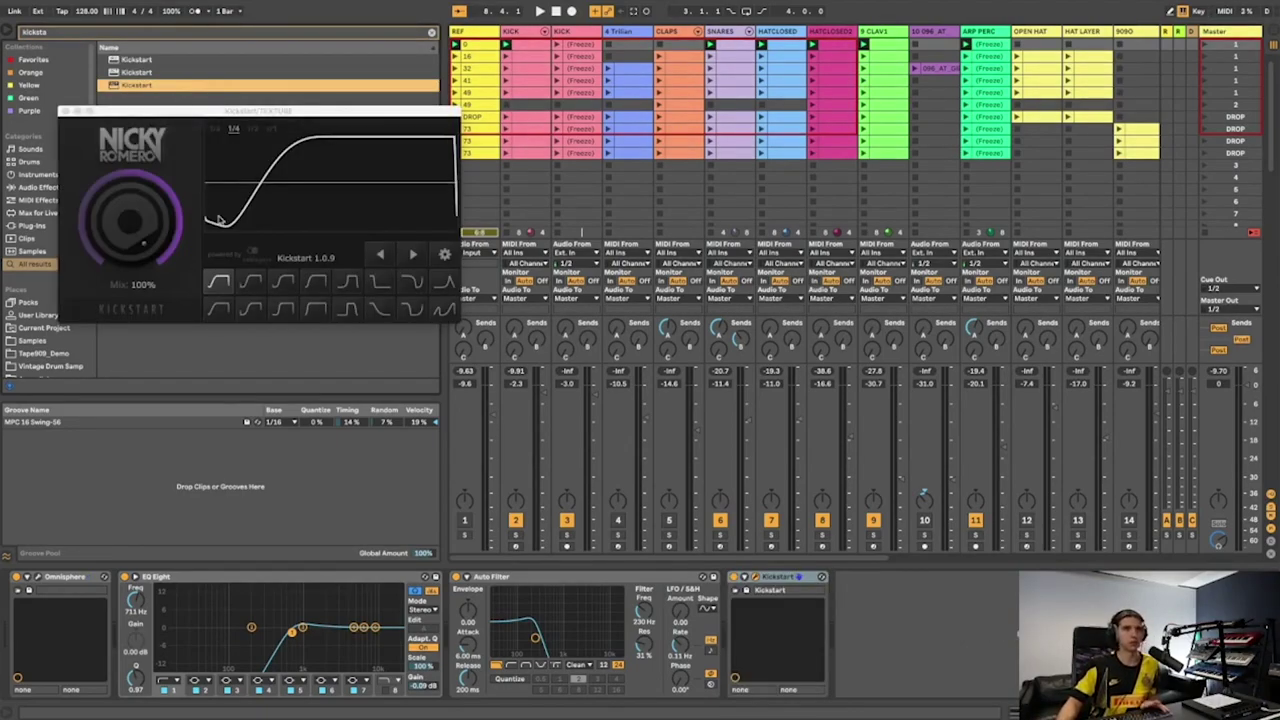
pyautogui.moveTo(160, 228); pyautogui.dragTo(160, 280)
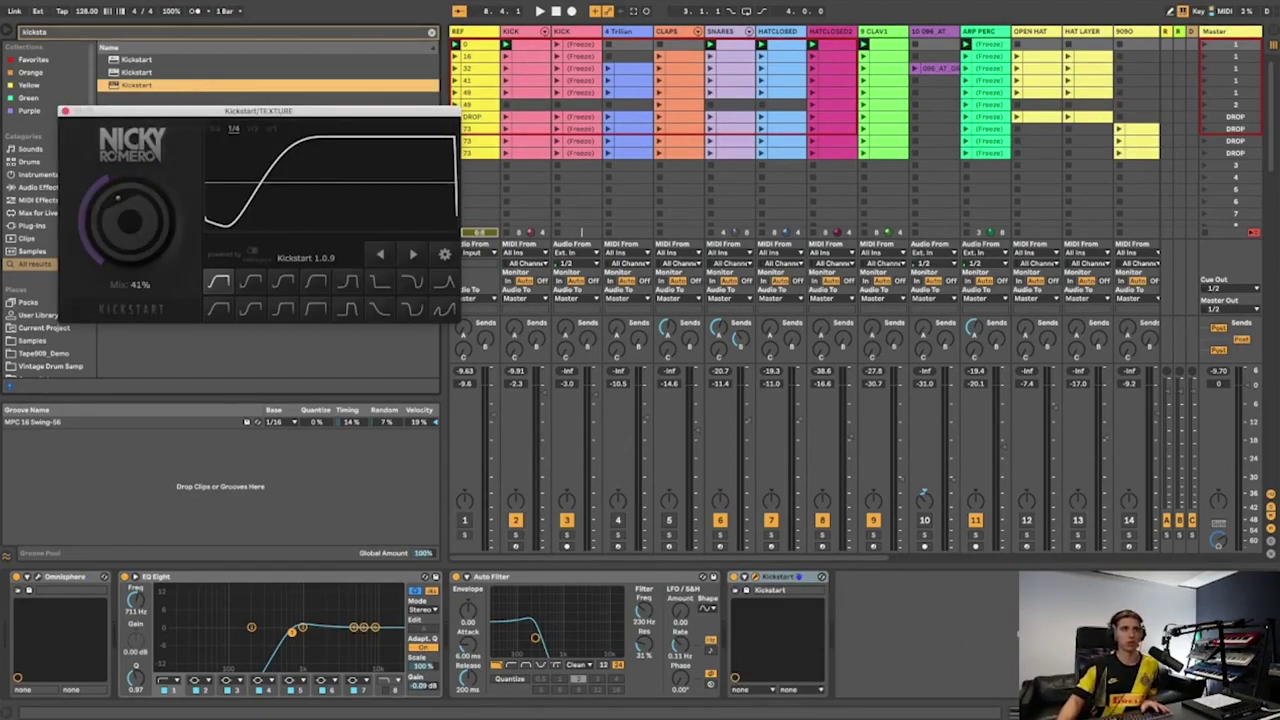
pyautogui.click(66, 111)
pyautogui.press('super+alt+b')
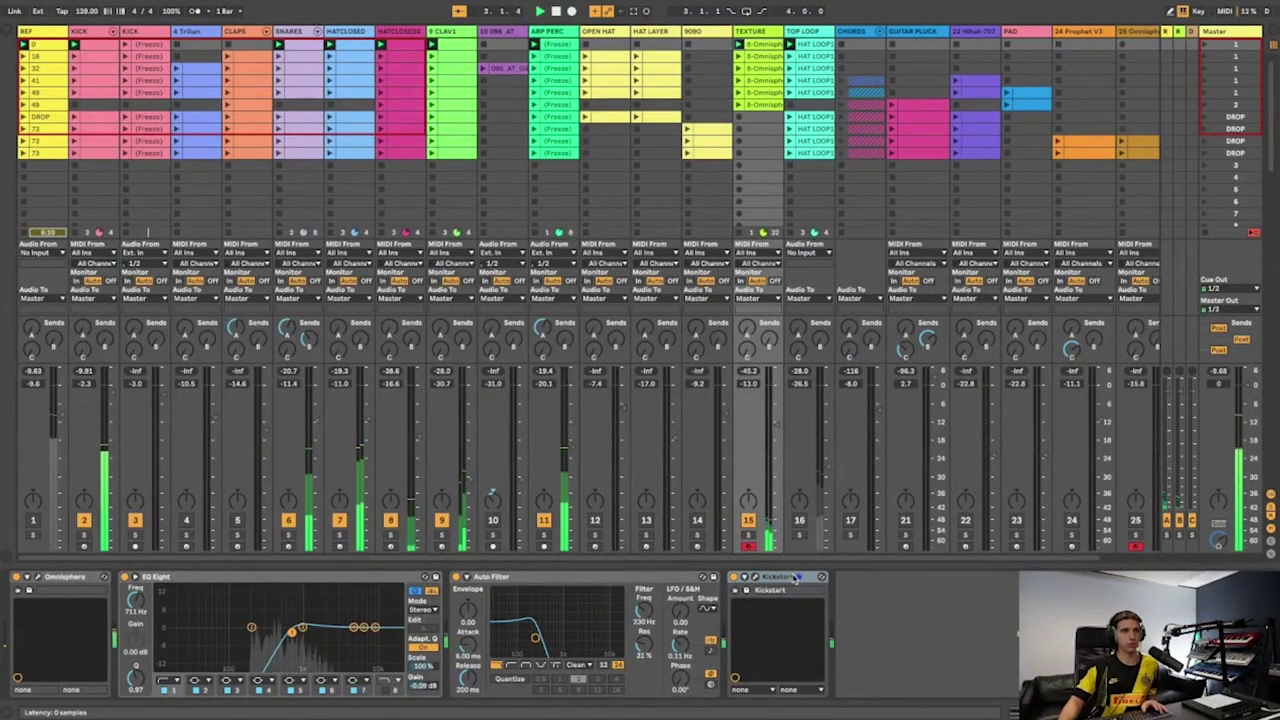
# After a REF check, add a new band of about +1 dB in the KICK track's Pro-Q 2
pyautogui.click(33, 537)
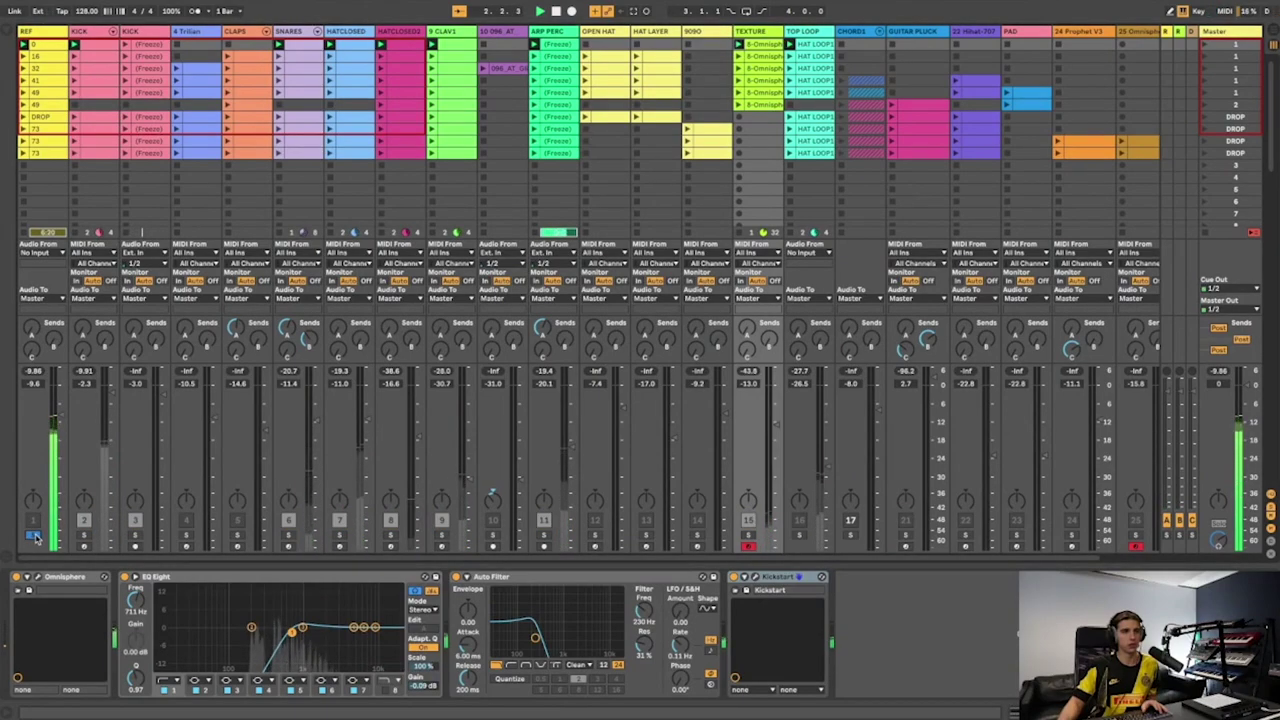
pyautogui.click(33, 537)
pyautogui.click(100, 31)
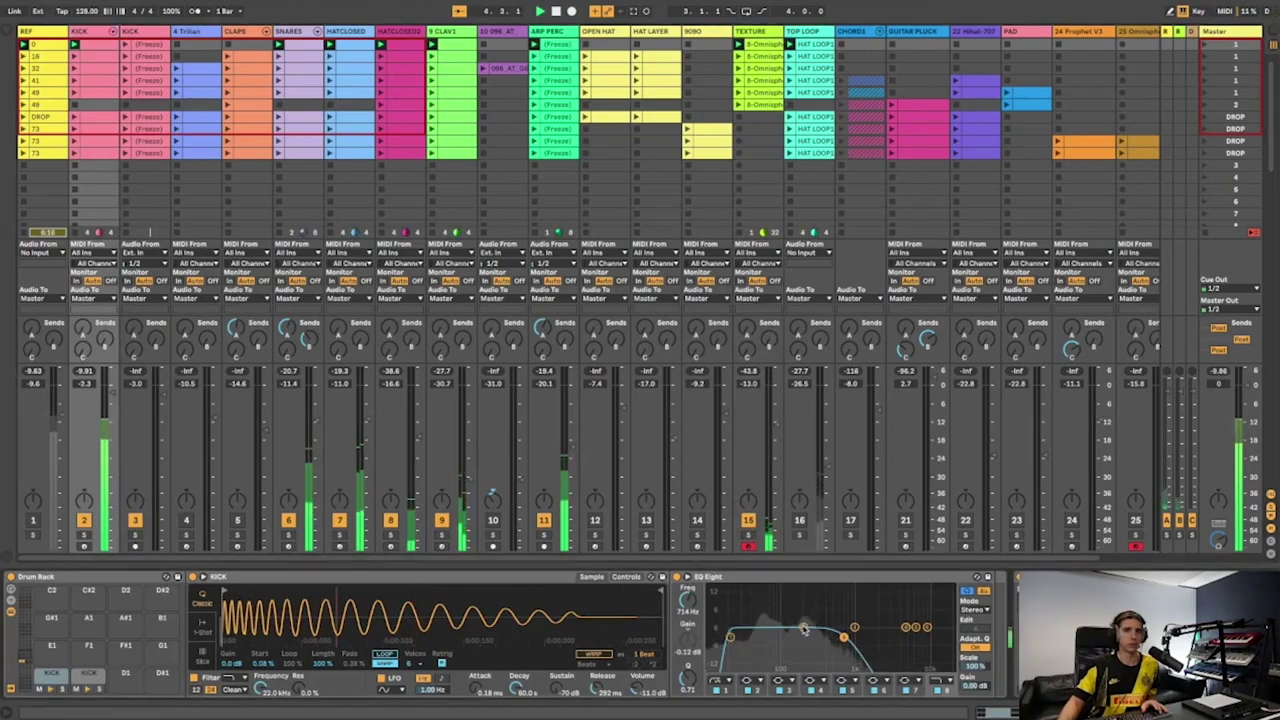
pyautogui.hscroll(5, 790, 630)
pyautogui.click(795, 578)
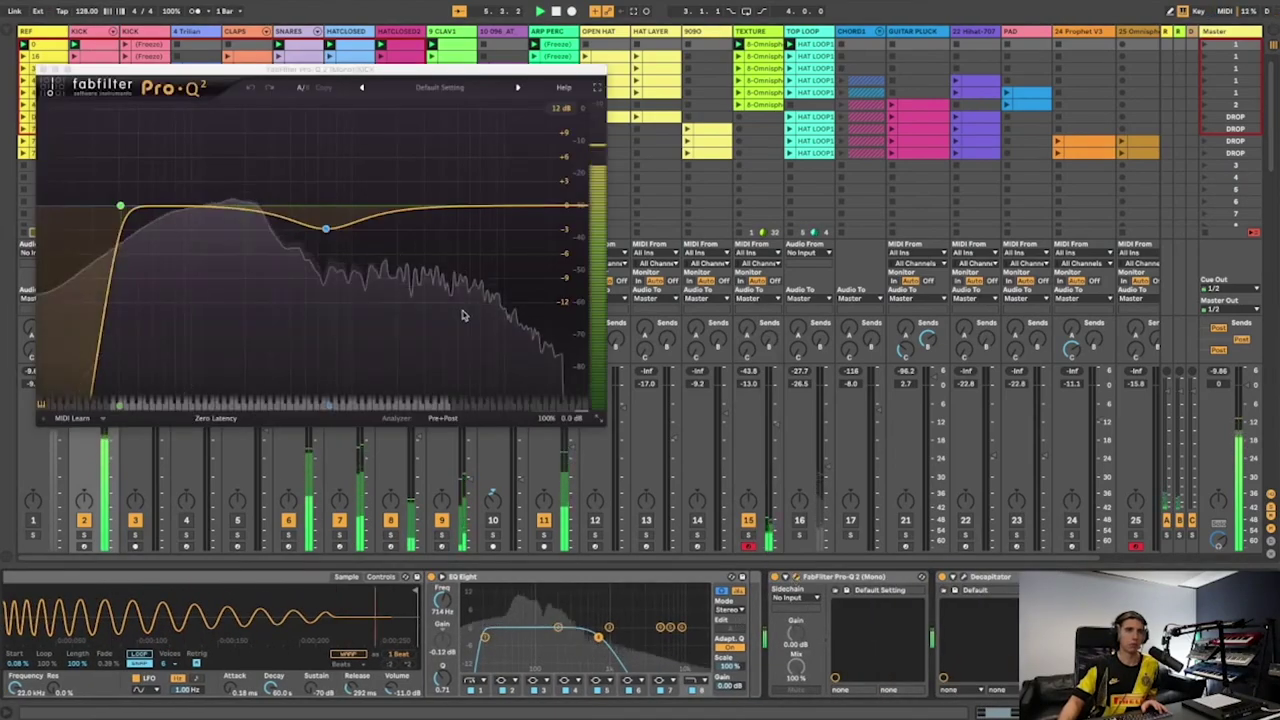
pyautogui.click(191, 206)
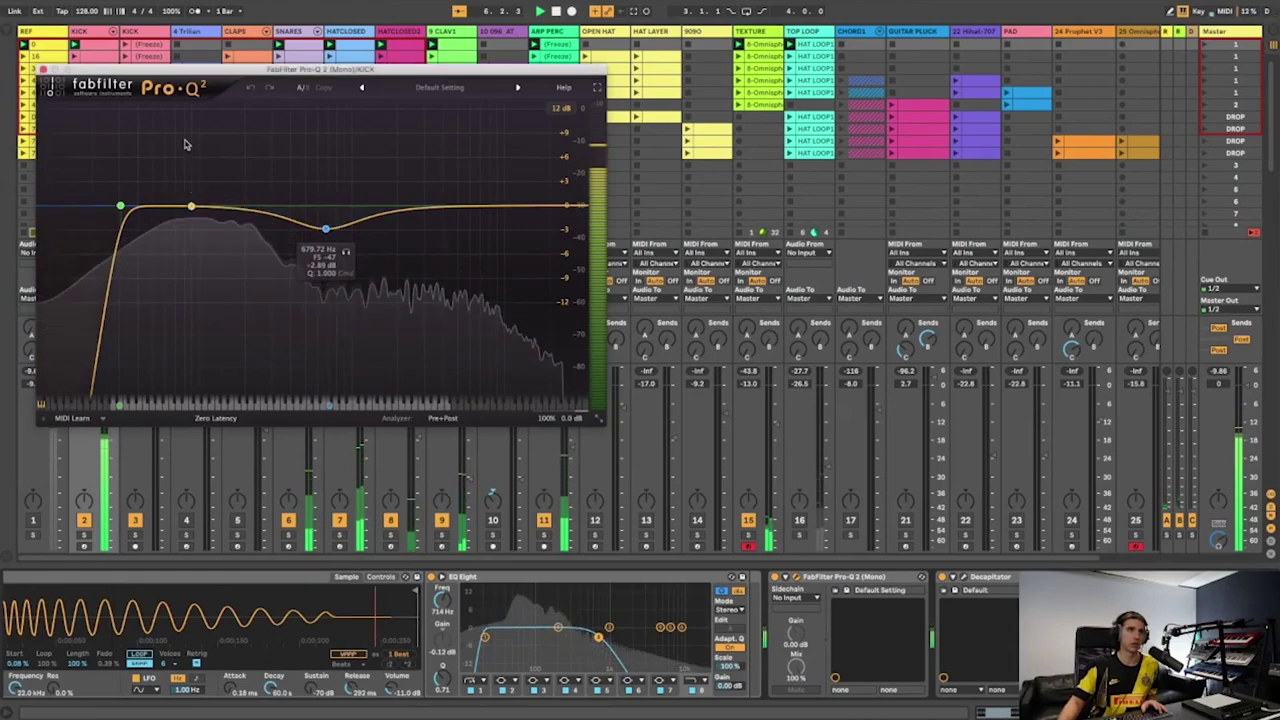
pyautogui.moveTo(191, 206)
pyautogui.mouseDown()
pyautogui.moveTo(189, 171)
pyautogui.moveTo(177, 198)
pyautogui.moveTo(177, 186)
pyautogui.mouseUp()
pyautogui.press('super+alt+p')
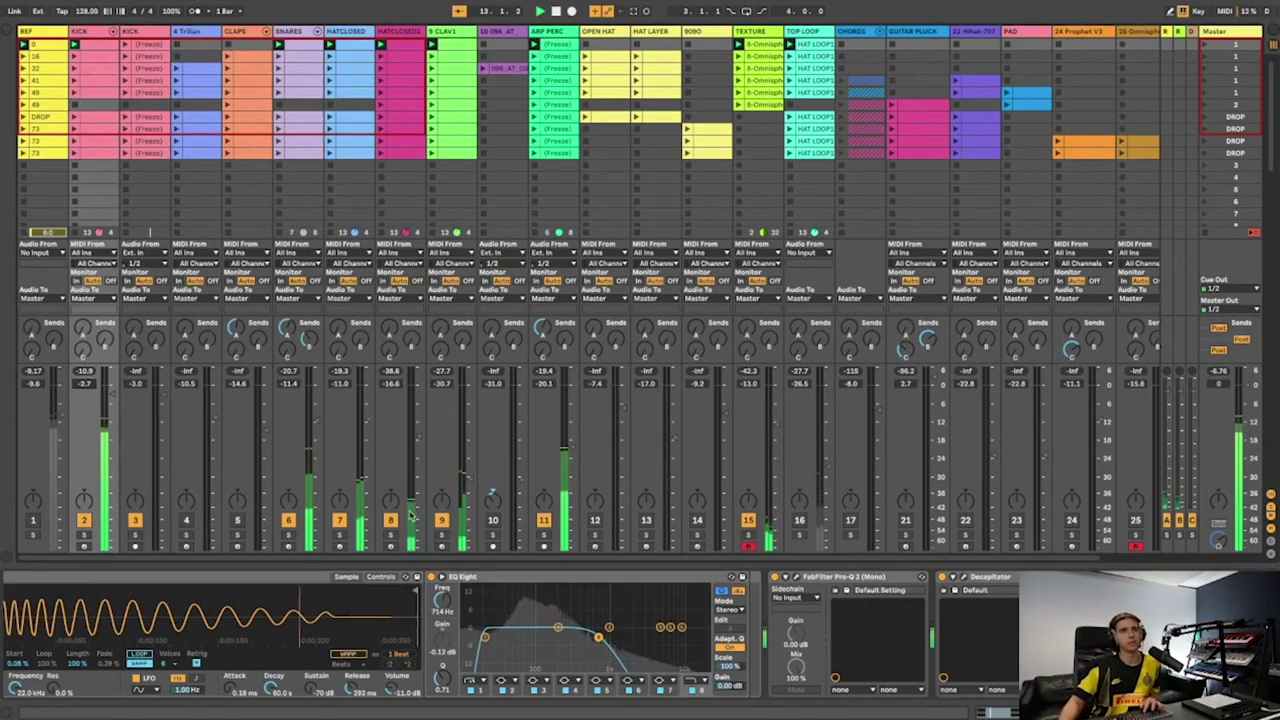
# Compare against REF again, then bring up the Trillian track's device chain
pyautogui.click(34, 537)
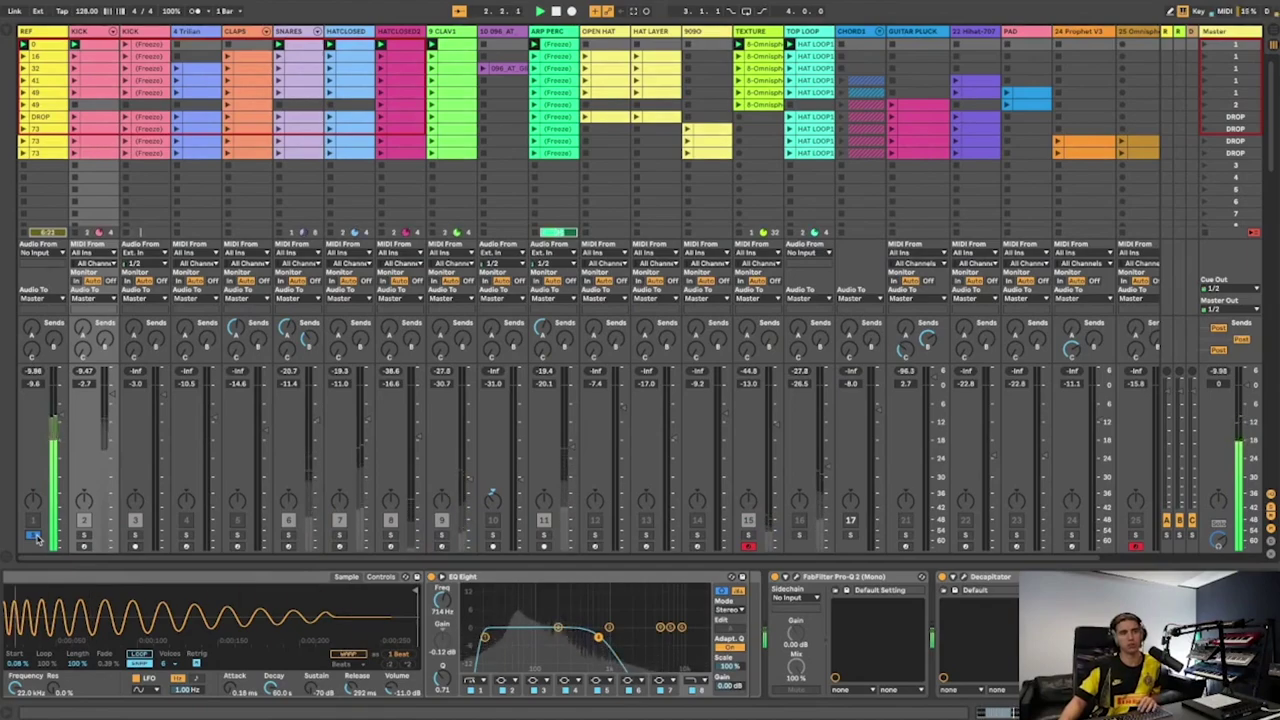
pyautogui.click(34, 537)
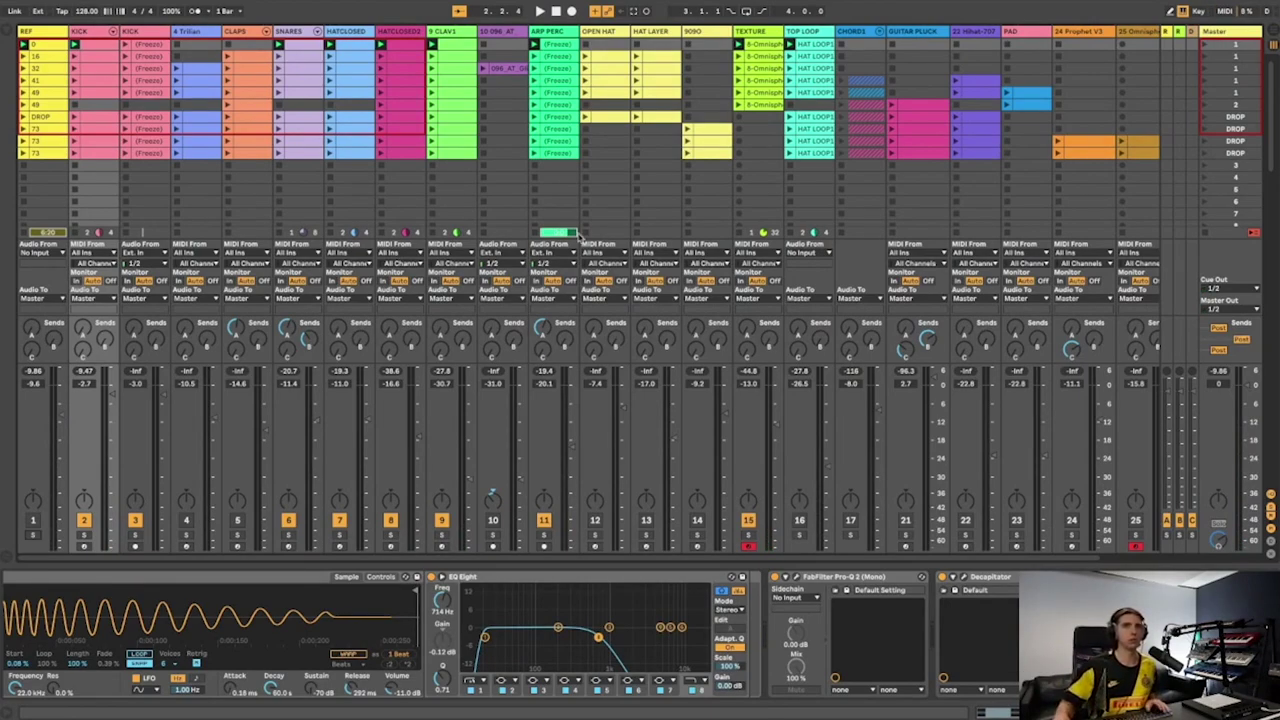
pyautogui.click(1120, 32)
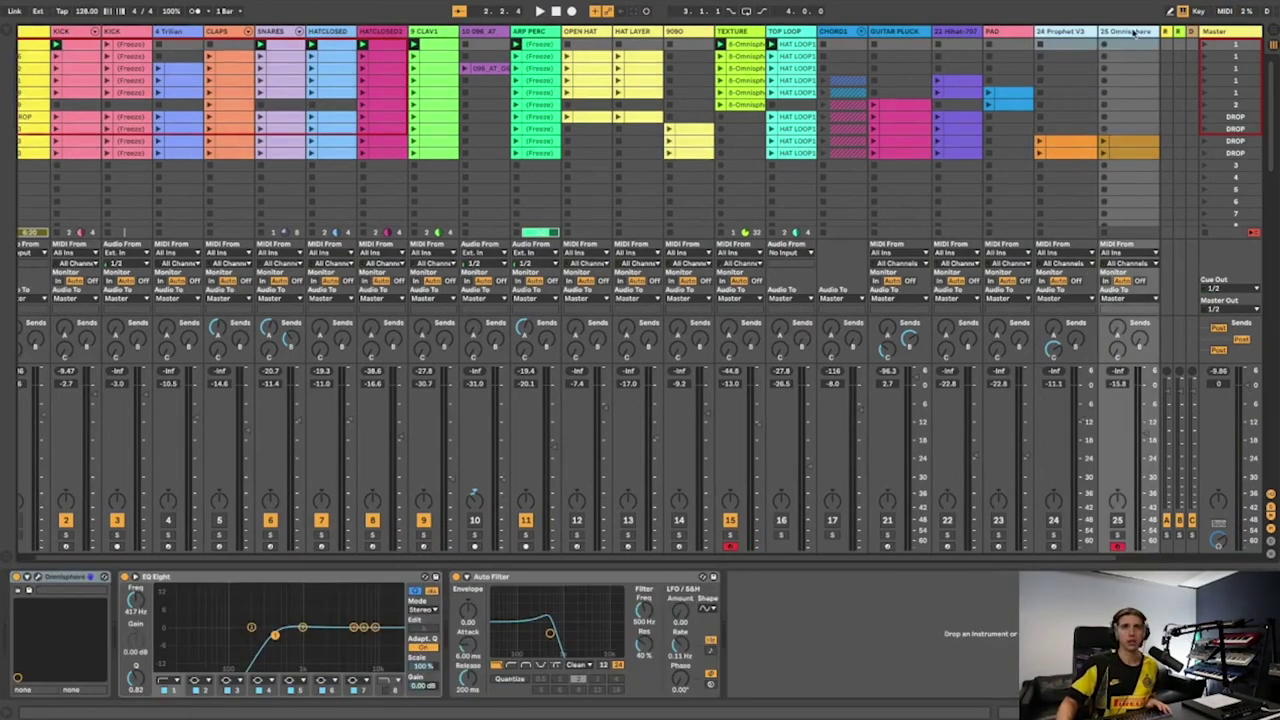
pyautogui.hscroll(-1, 1108, 30)
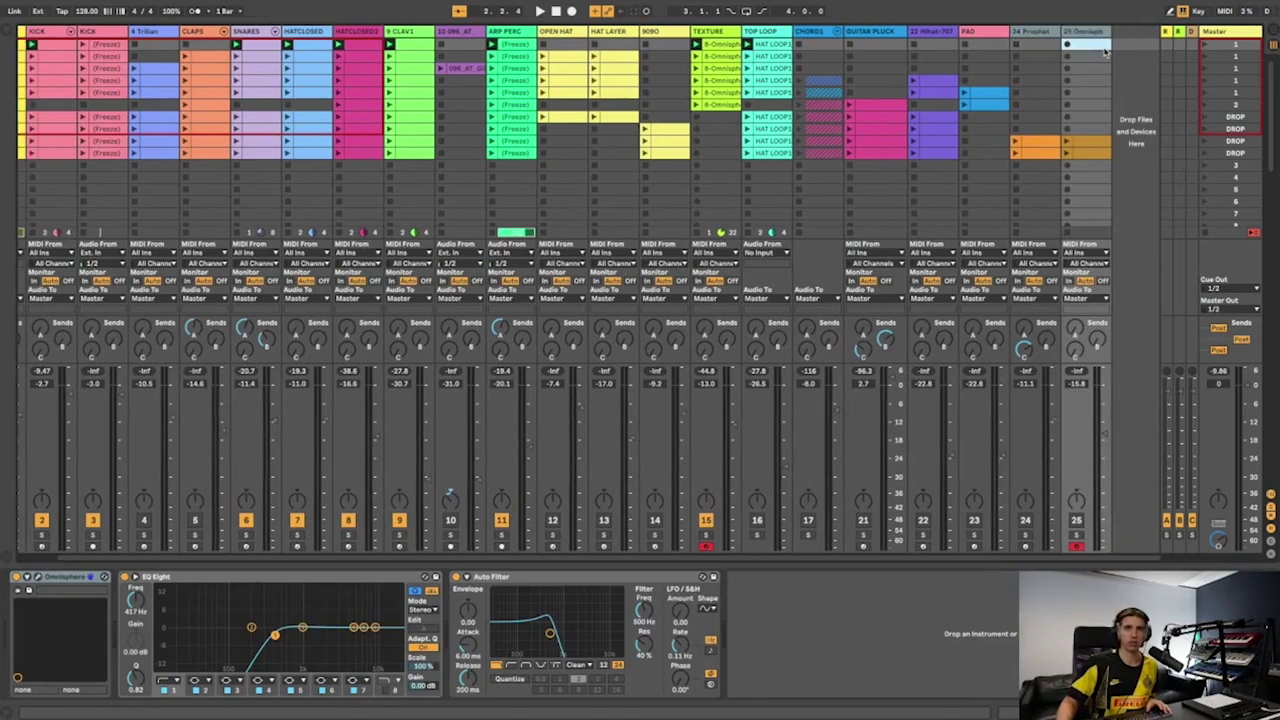
pyautogui.hscroll(-2, 430, 99)
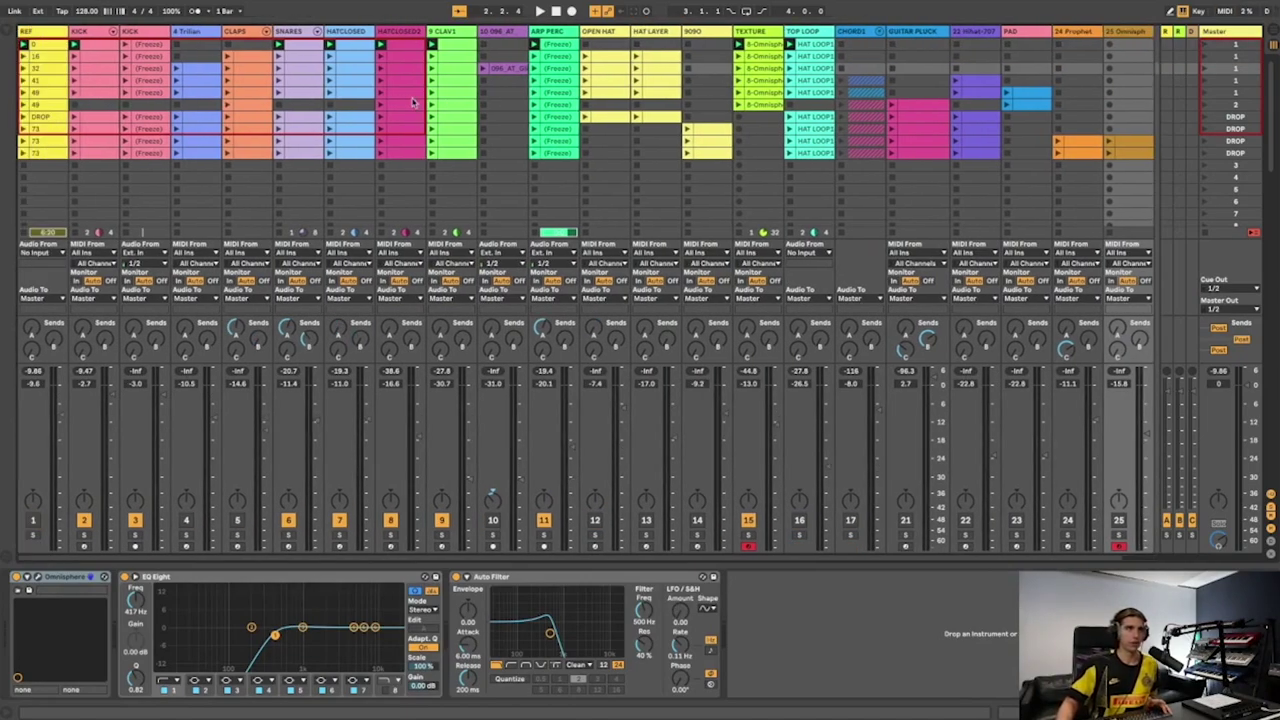
pyautogui.click(208, 57)
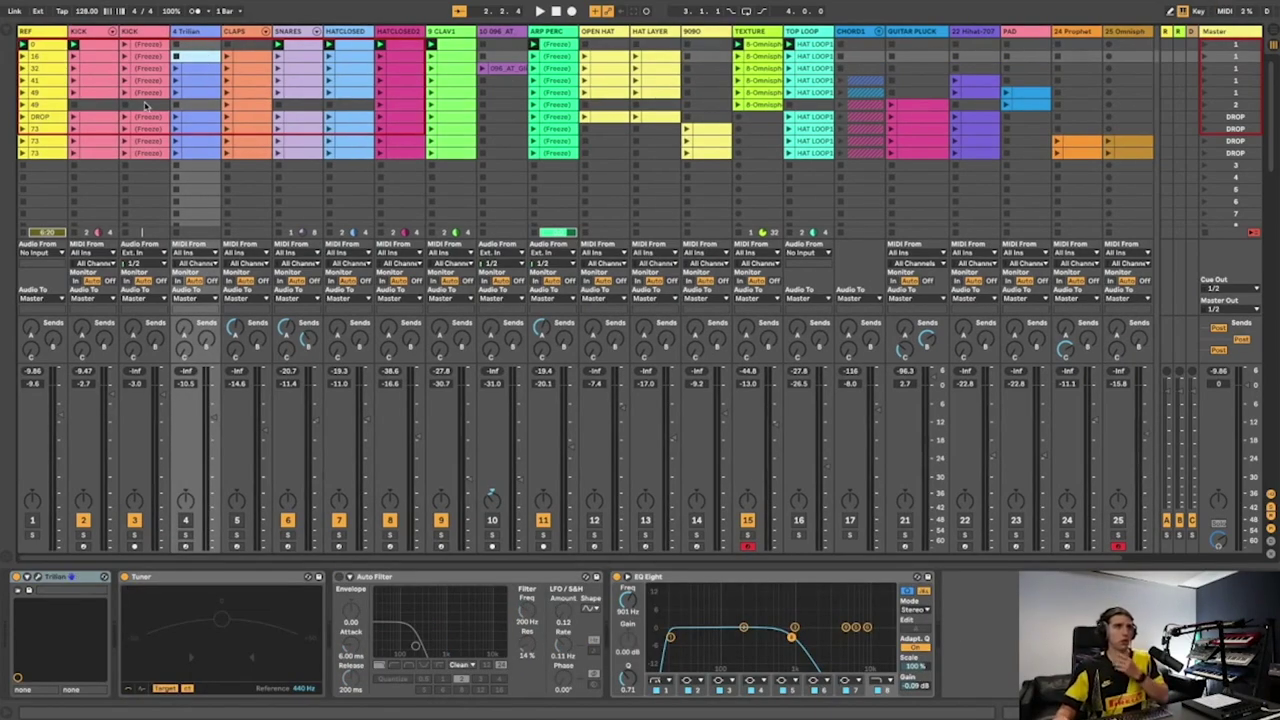
# Start playback from the REF clip and solo then unsolo REF to hear the reference
pyautogui.click(56, 66)
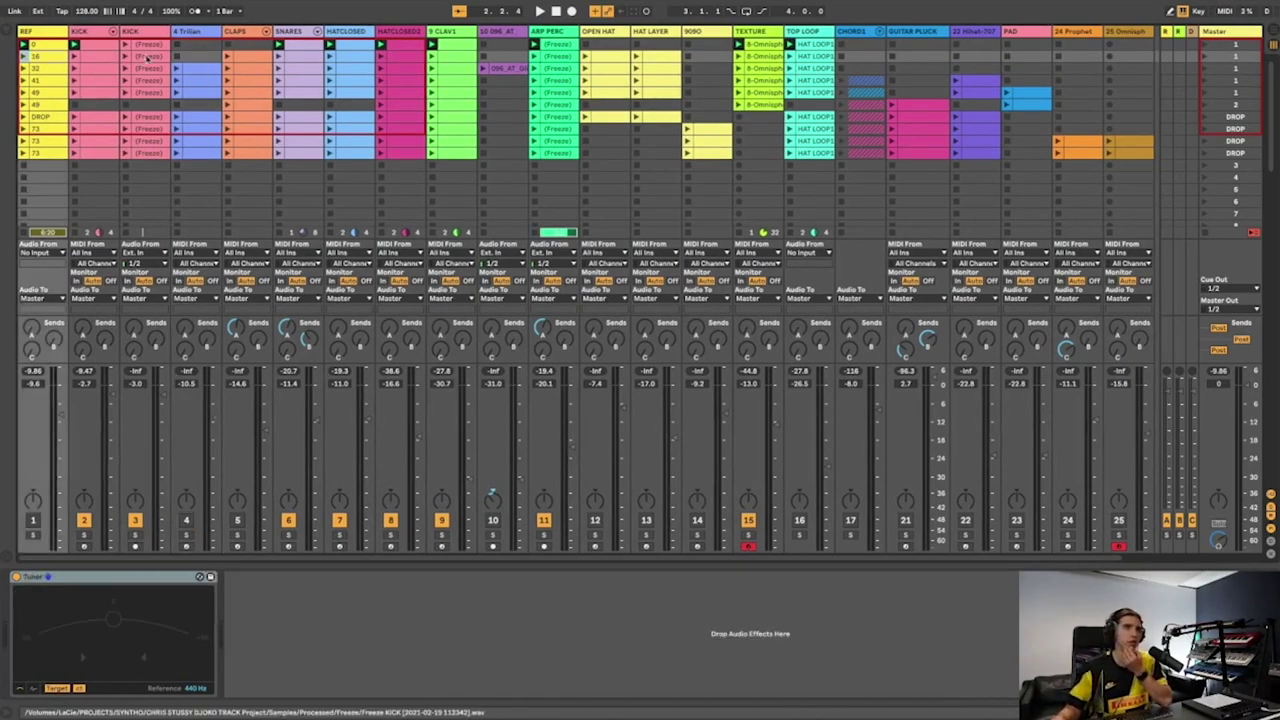
pyautogui.click(265, 62)
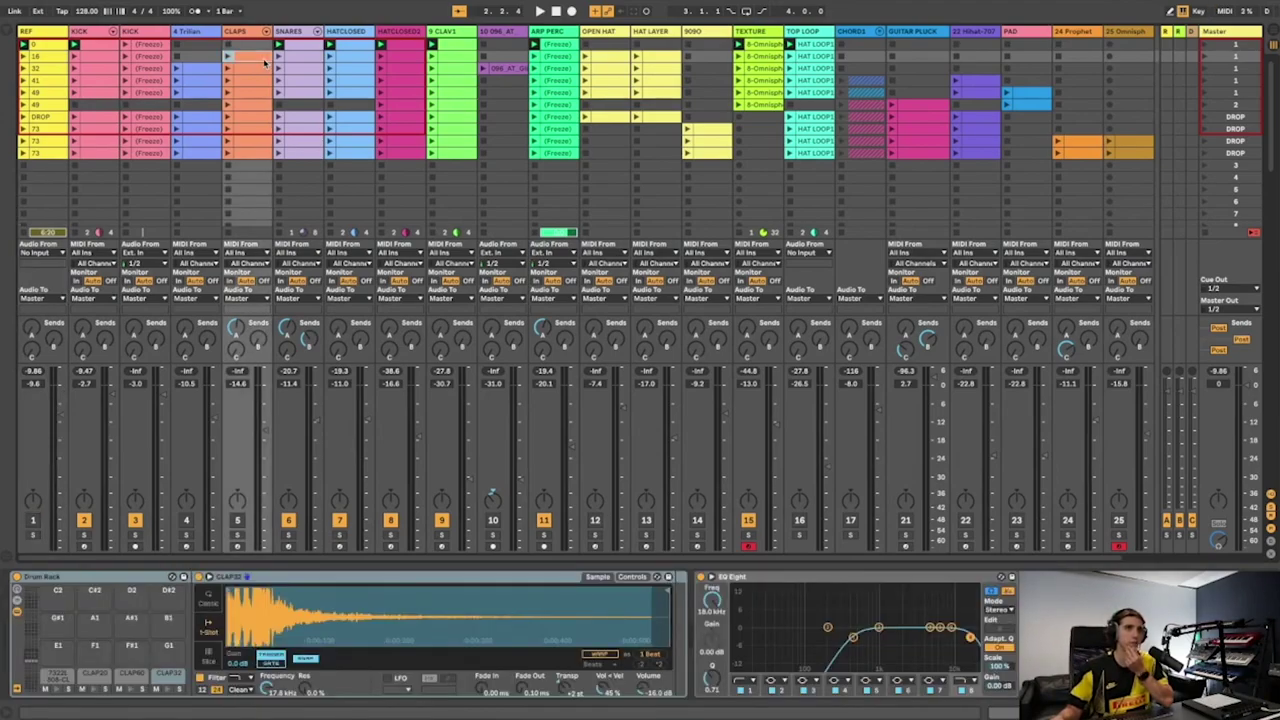
pyautogui.click(586, 56)
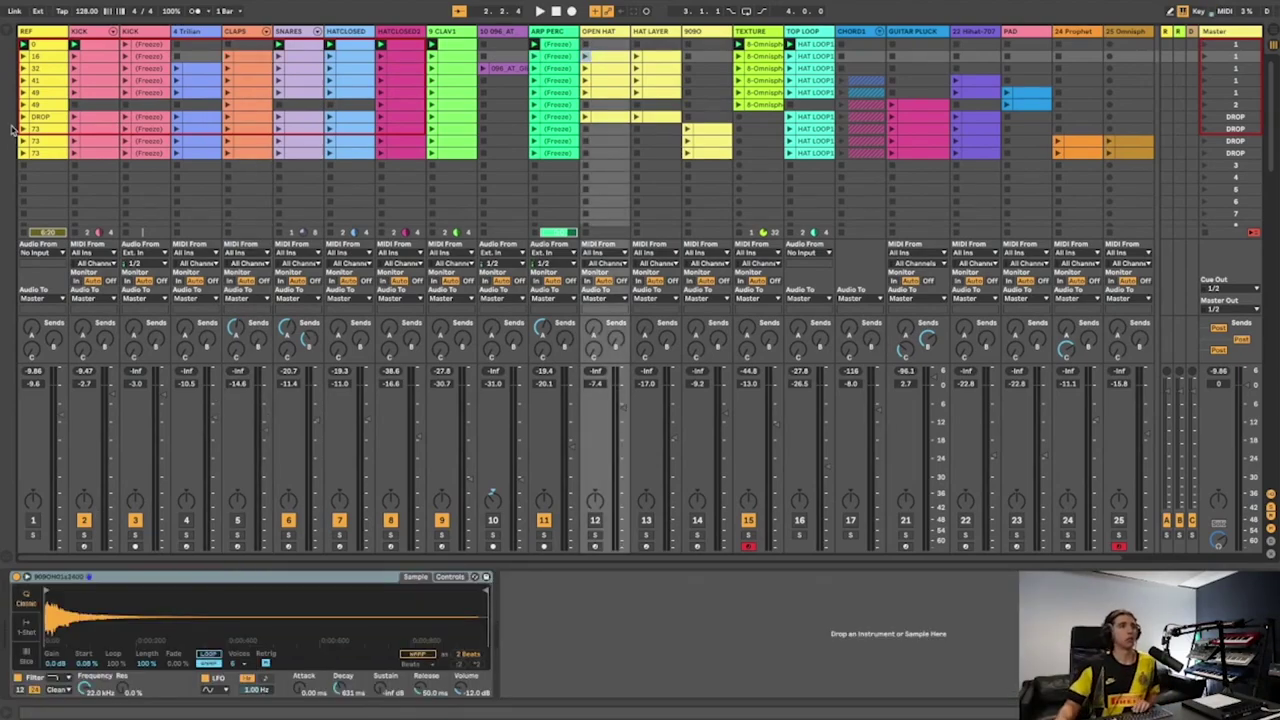
pyautogui.click(23, 63)
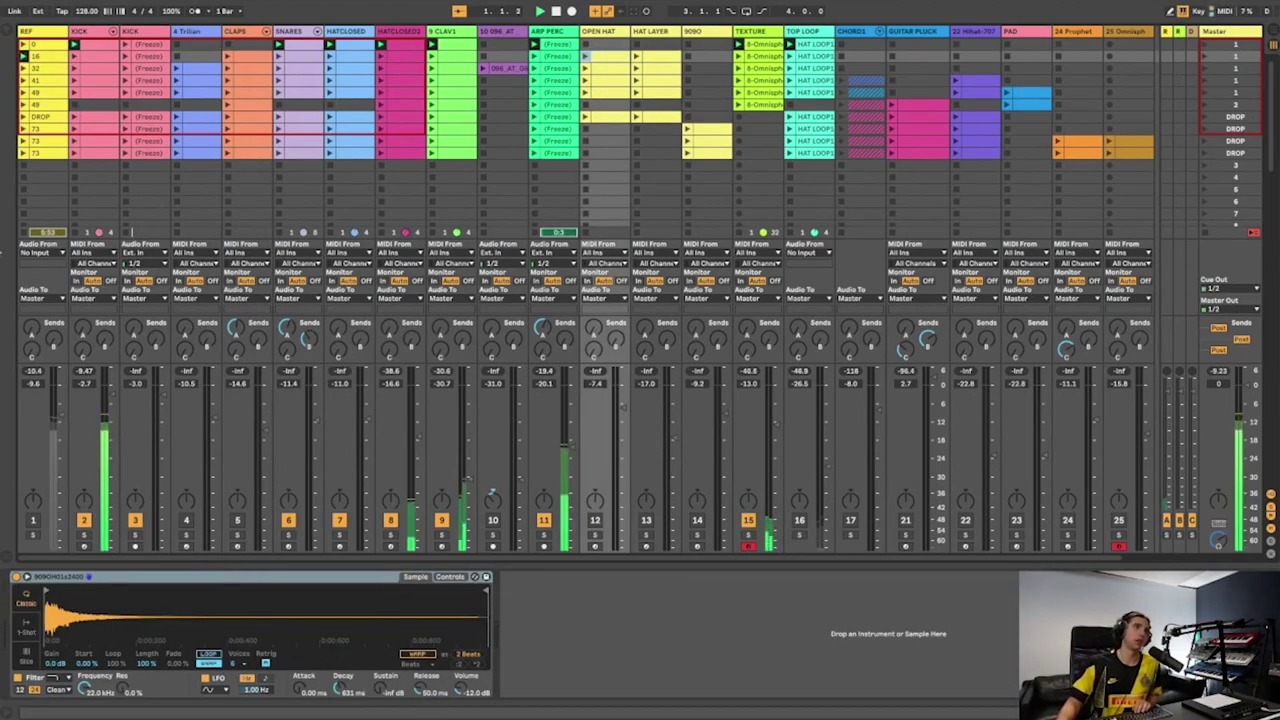
pyautogui.click(33, 534)
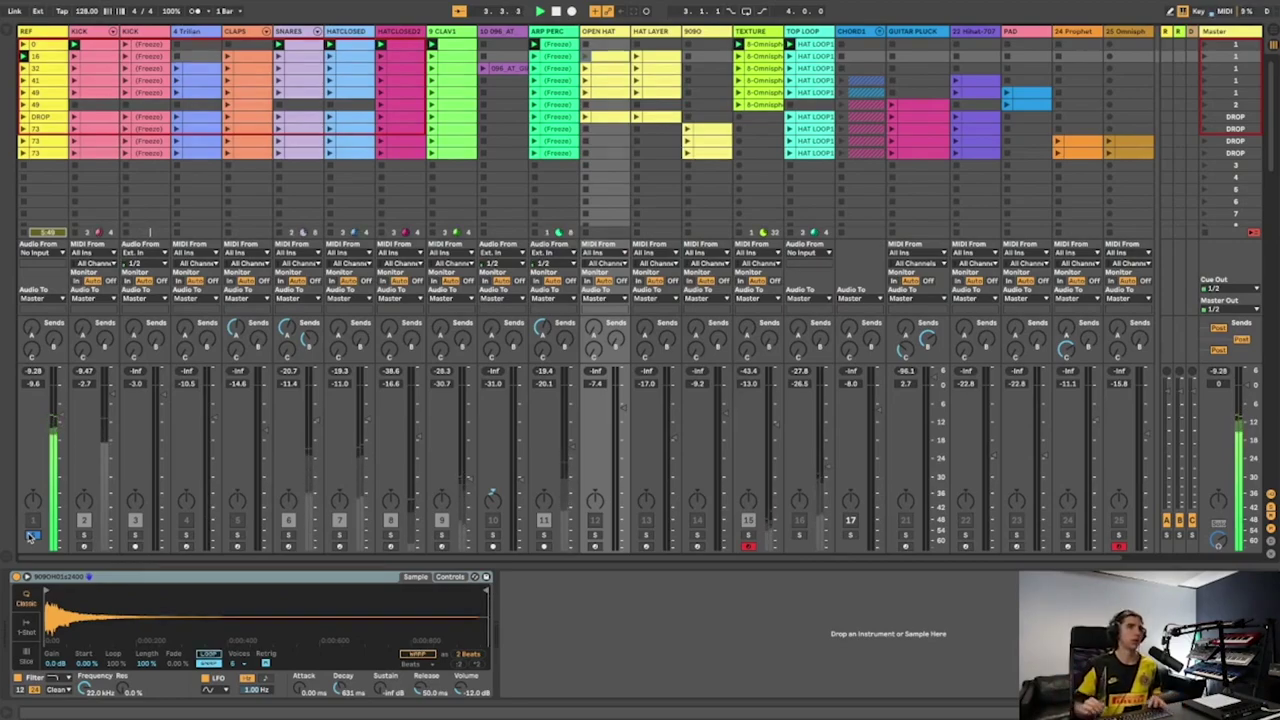
pyautogui.click(32, 535)
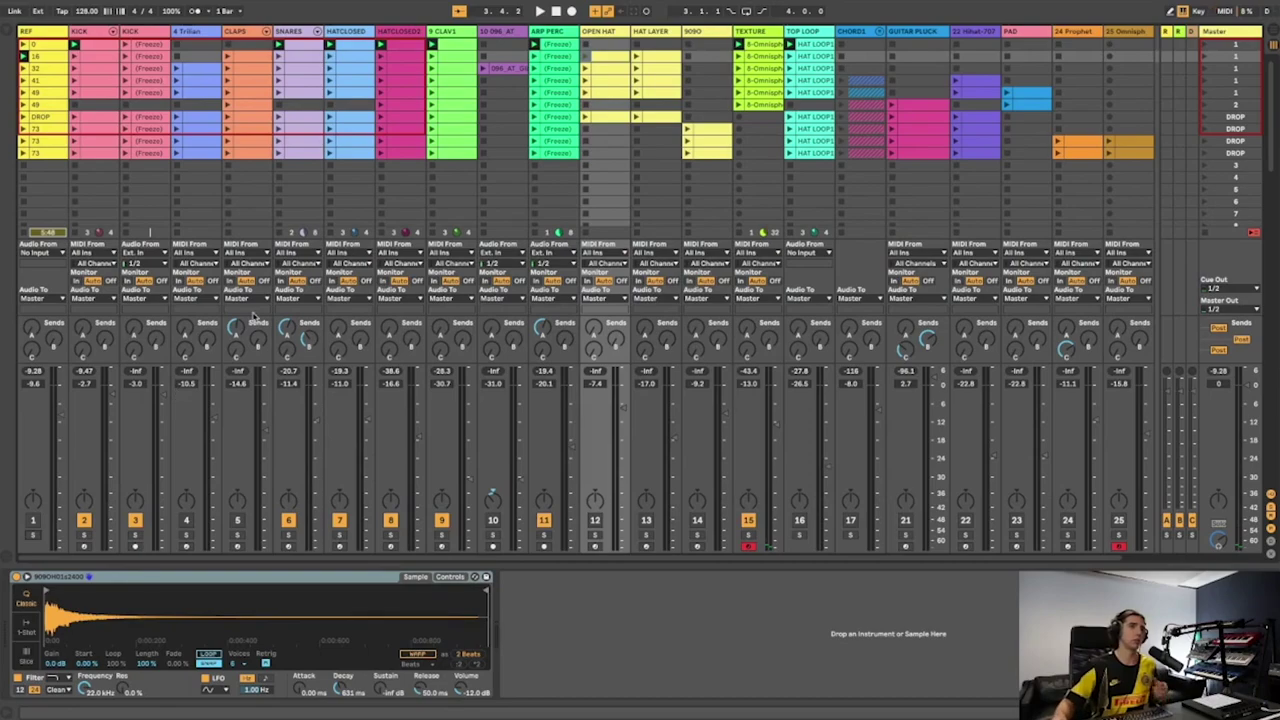
# Reactivate the CLAPS track and audition its Drum Rack claps, including CLAP20 and CLAP22
pyautogui.click(239, 33)
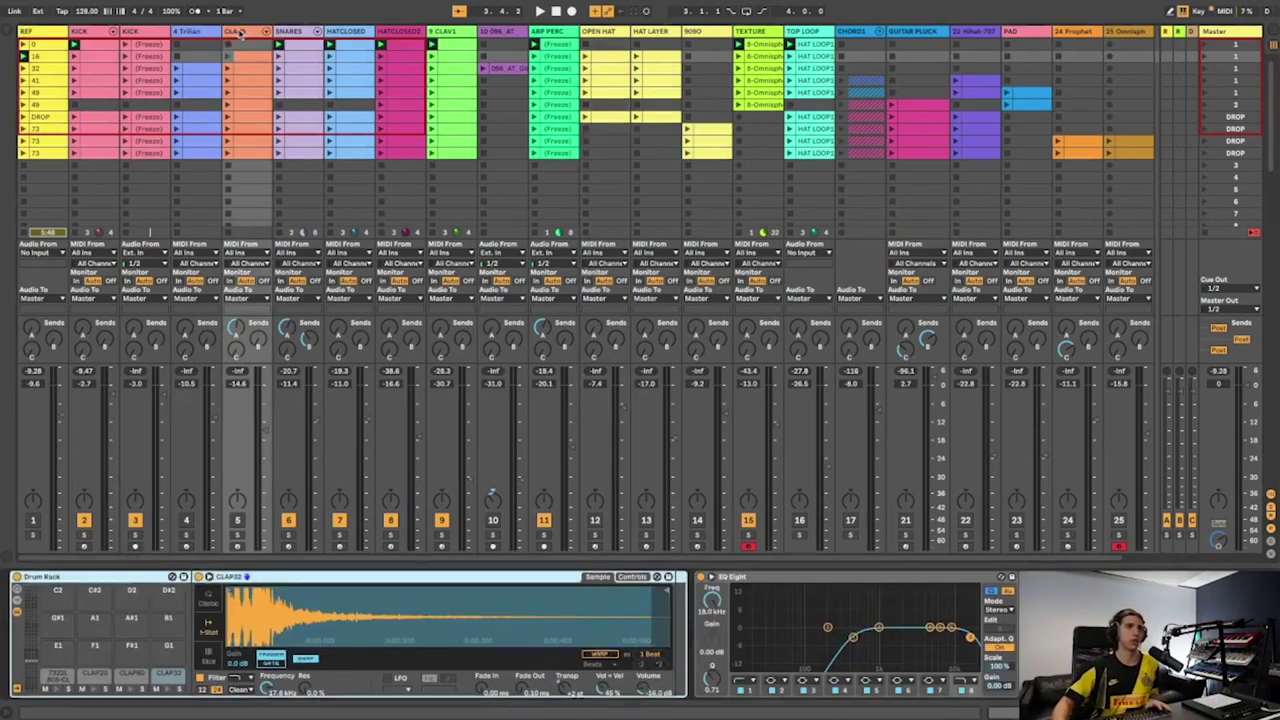
pyautogui.click(237, 521)
pyautogui.click(167, 692)
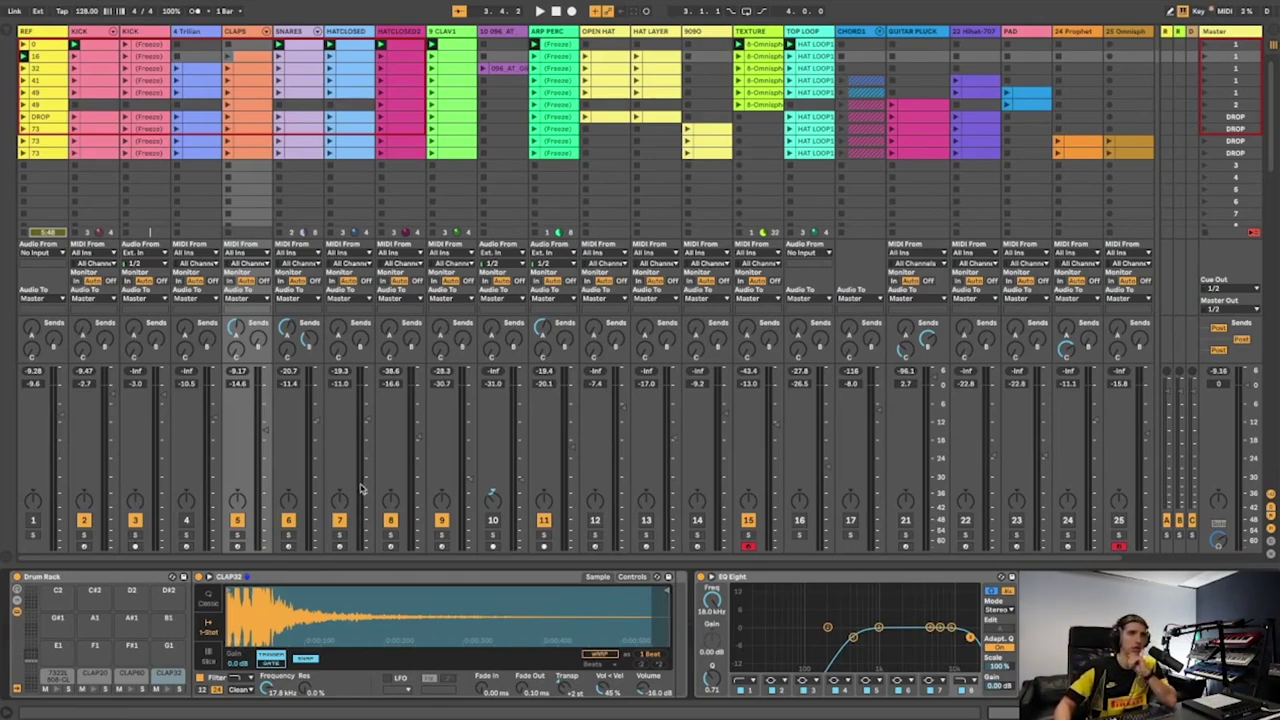
pyautogui.click(95, 690)
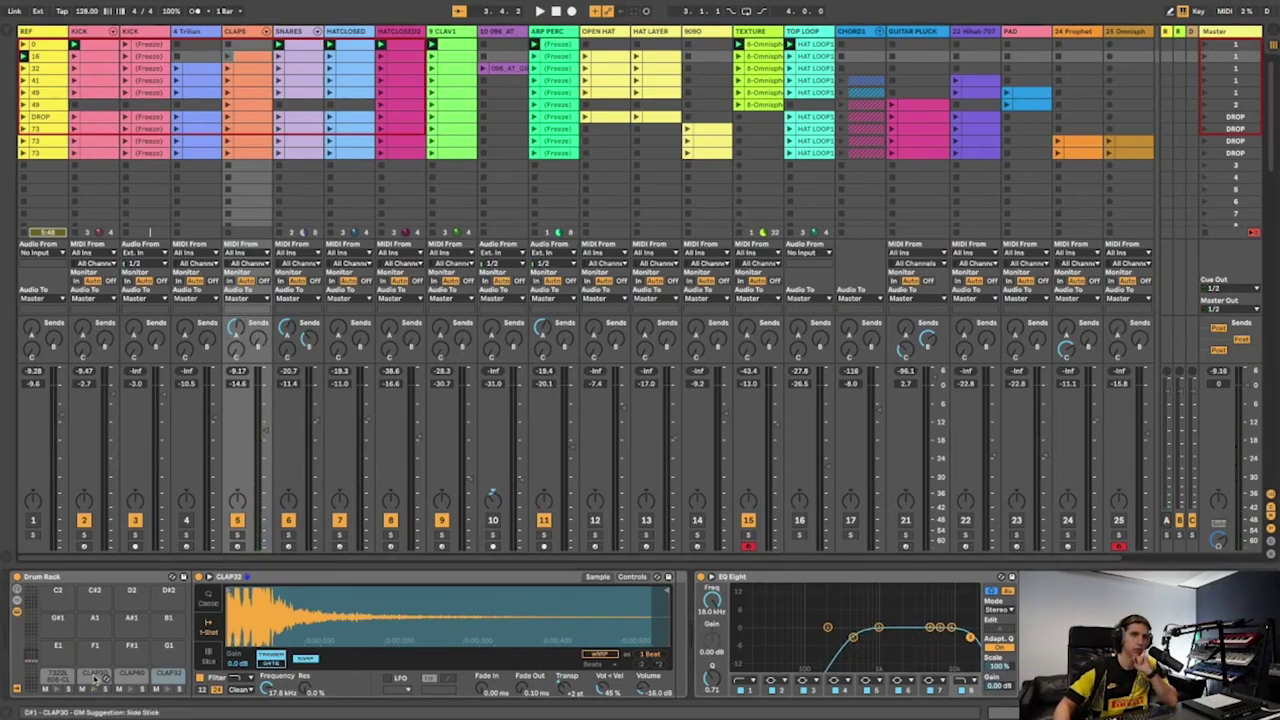
pyautogui.click(172, 694)
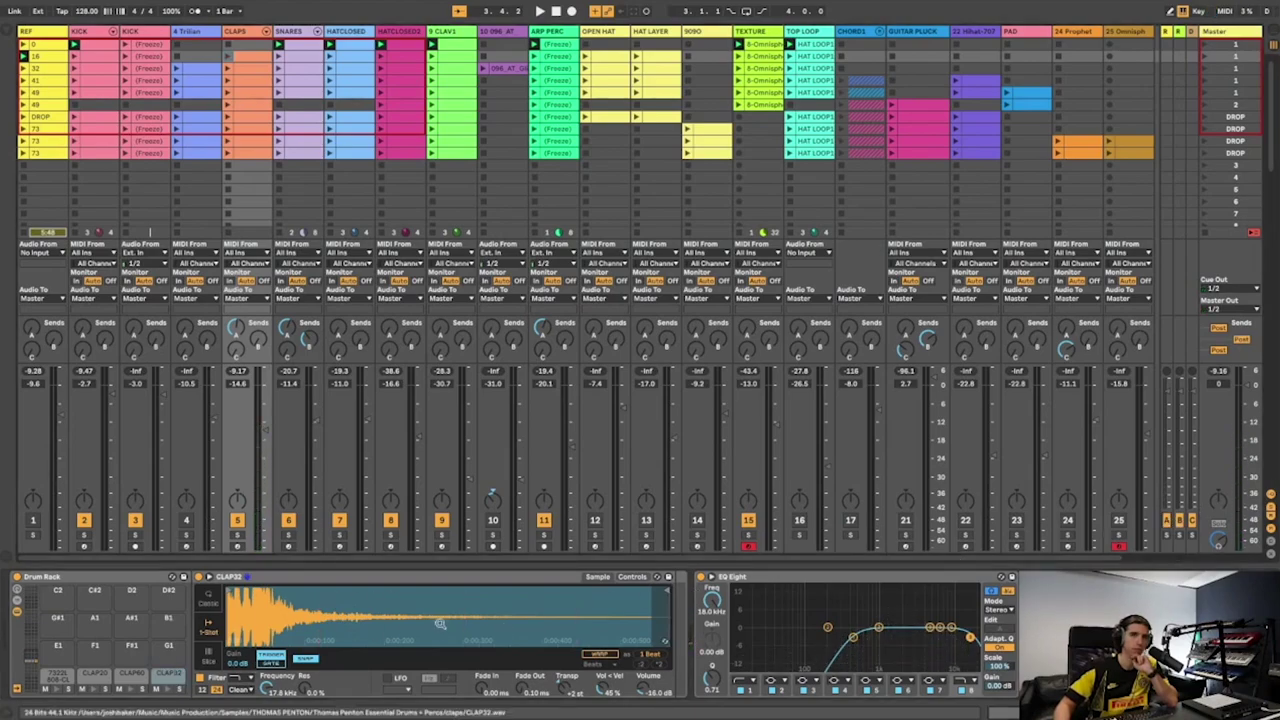
pyautogui.click(172, 694)
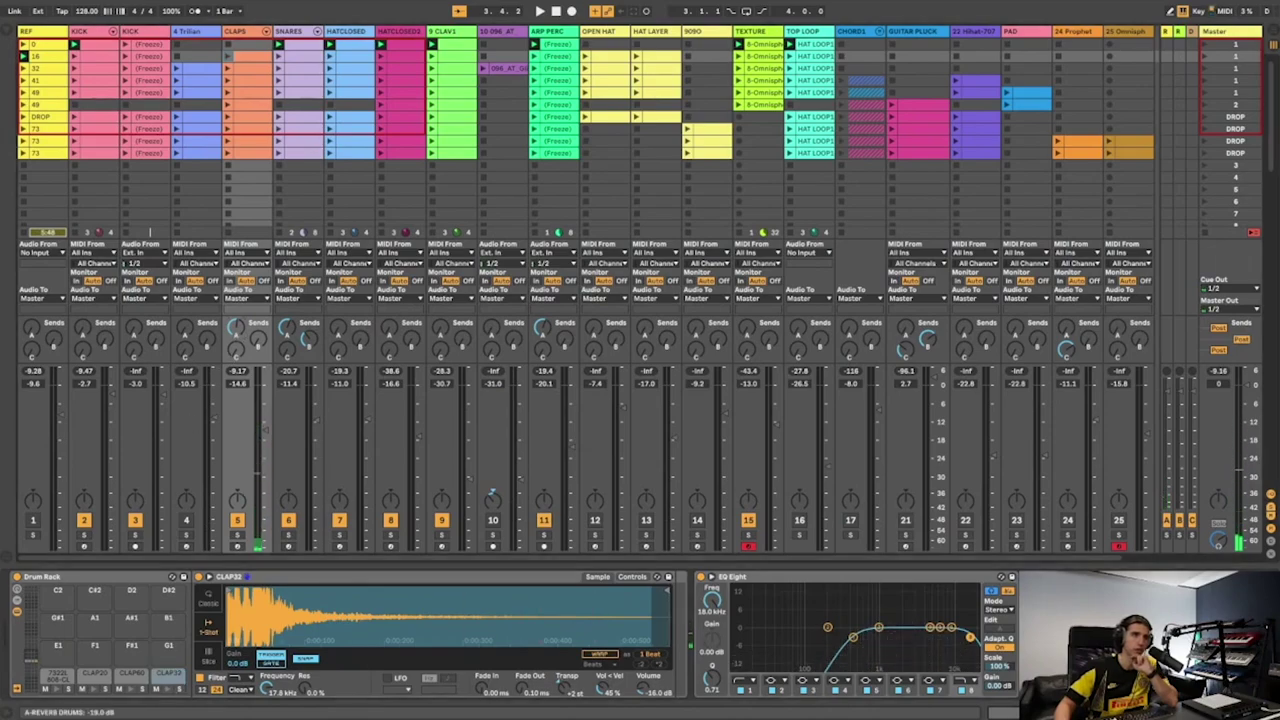
pyautogui.click(170, 690)
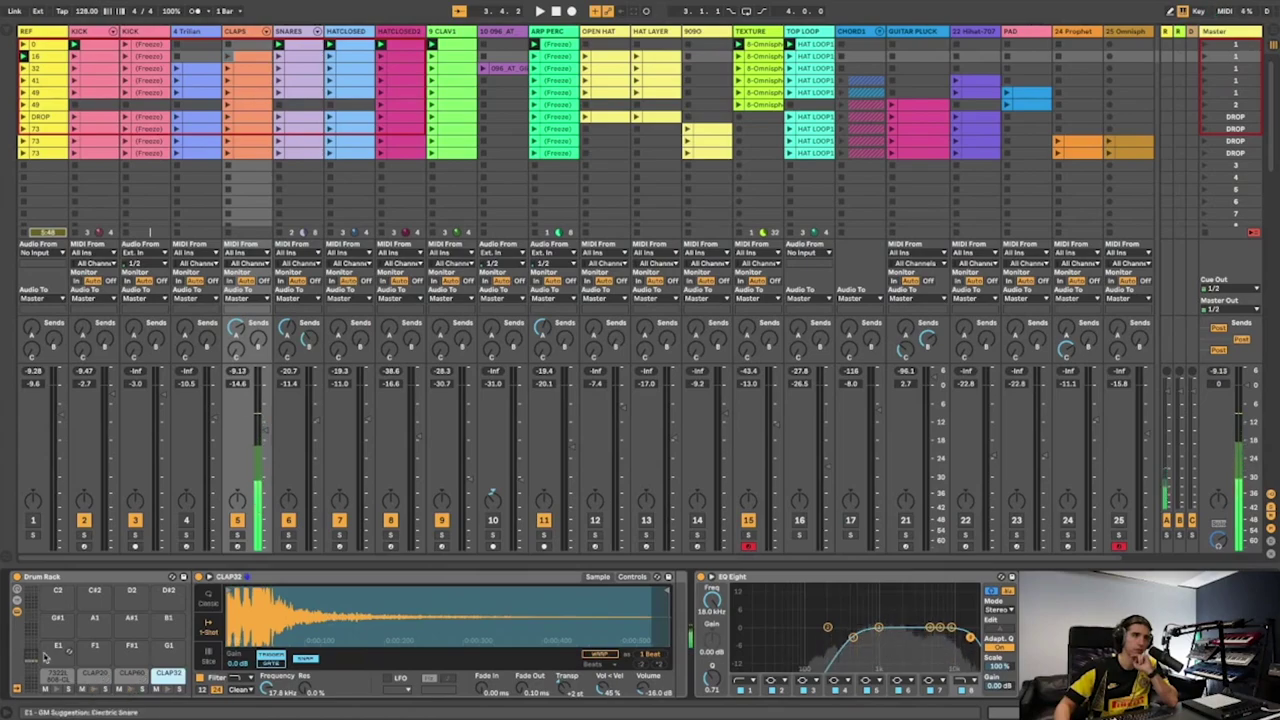
# Compare the mix against a soloed REF, then restart playback of the full mix
pyautogui.click(33, 535)
pyautogui.press('space')
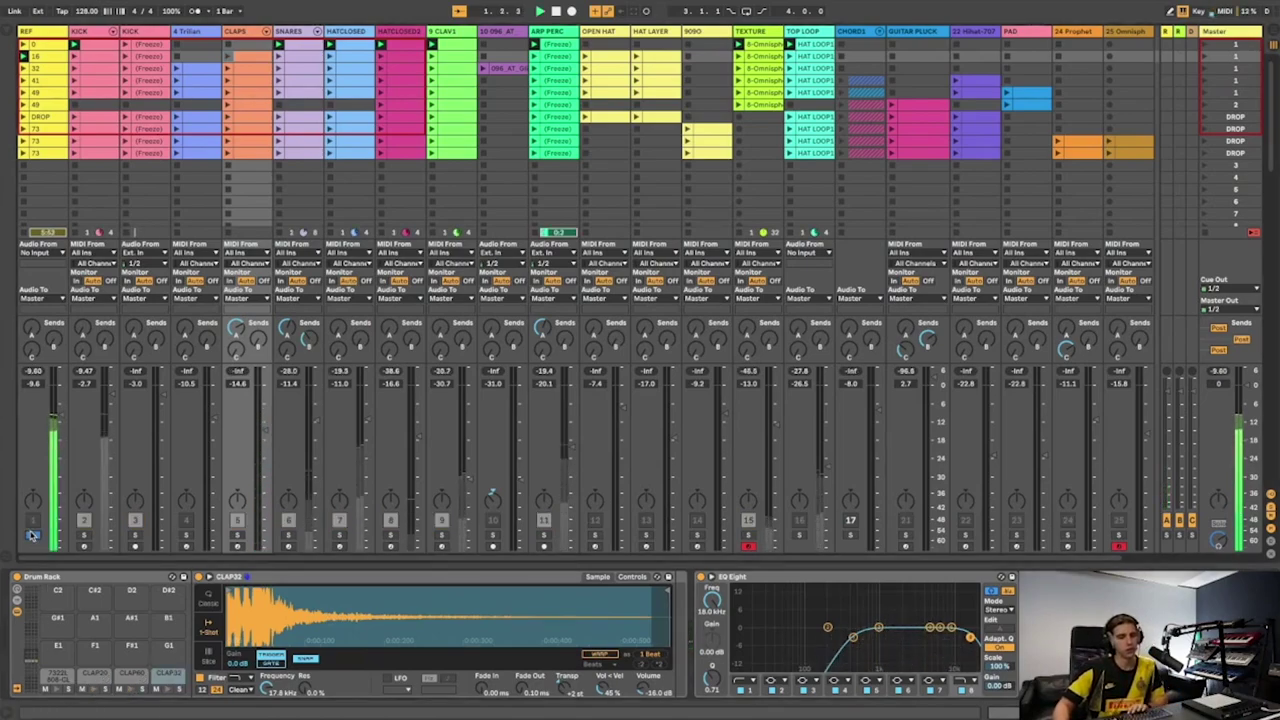
pyautogui.click(33, 535)
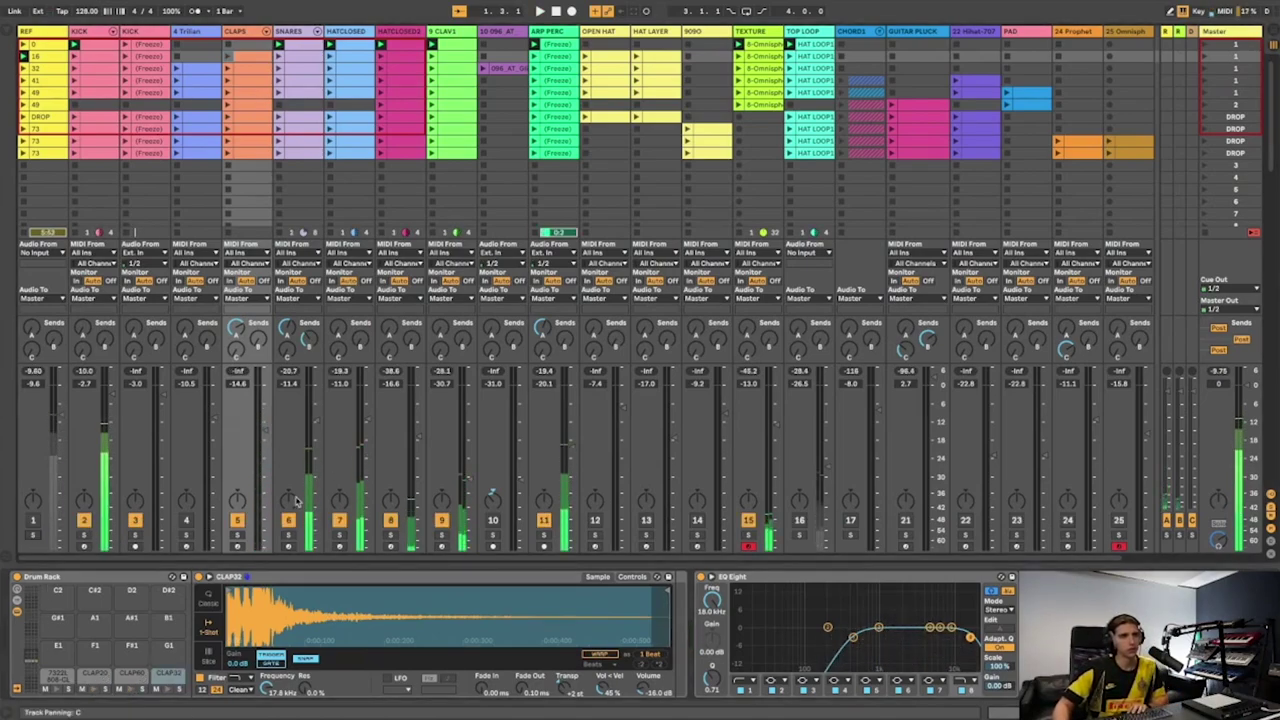
pyautogui.press('space')
pyautogui.scroll(-1, 1218, 50)
pyautogui.scroll(1, 1218, 50)
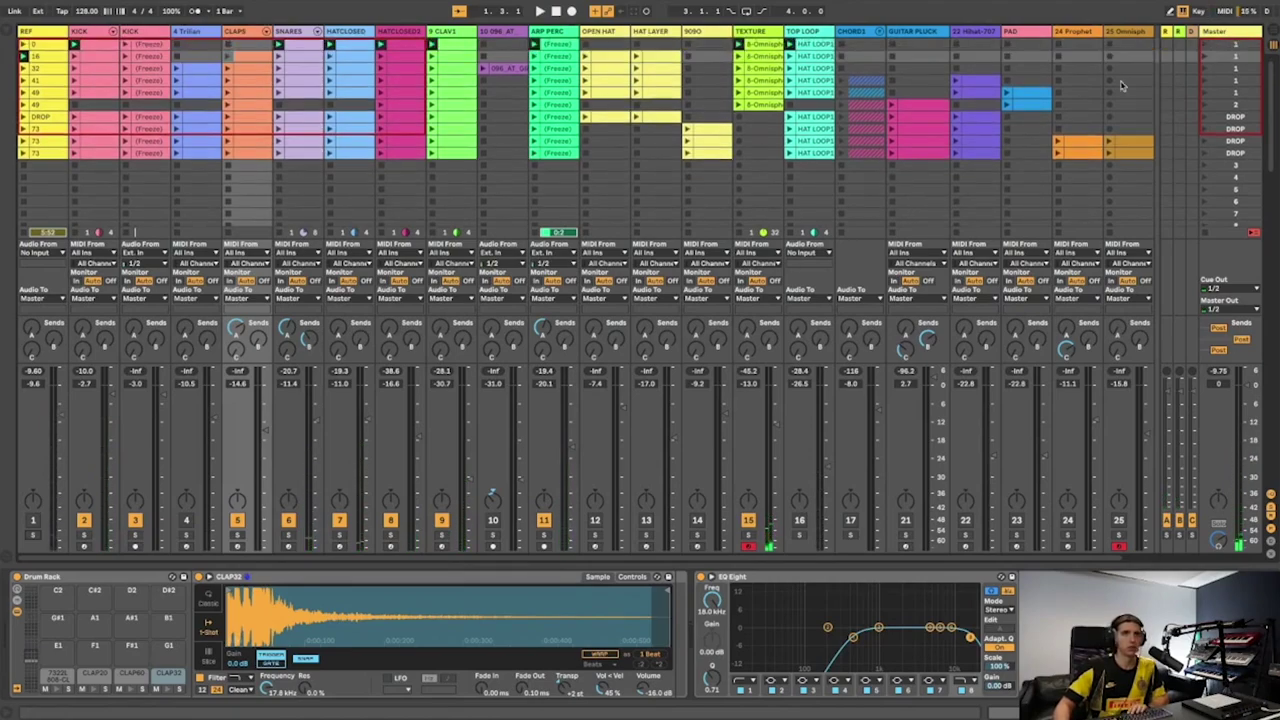
pyautogui.click(1200, 58)
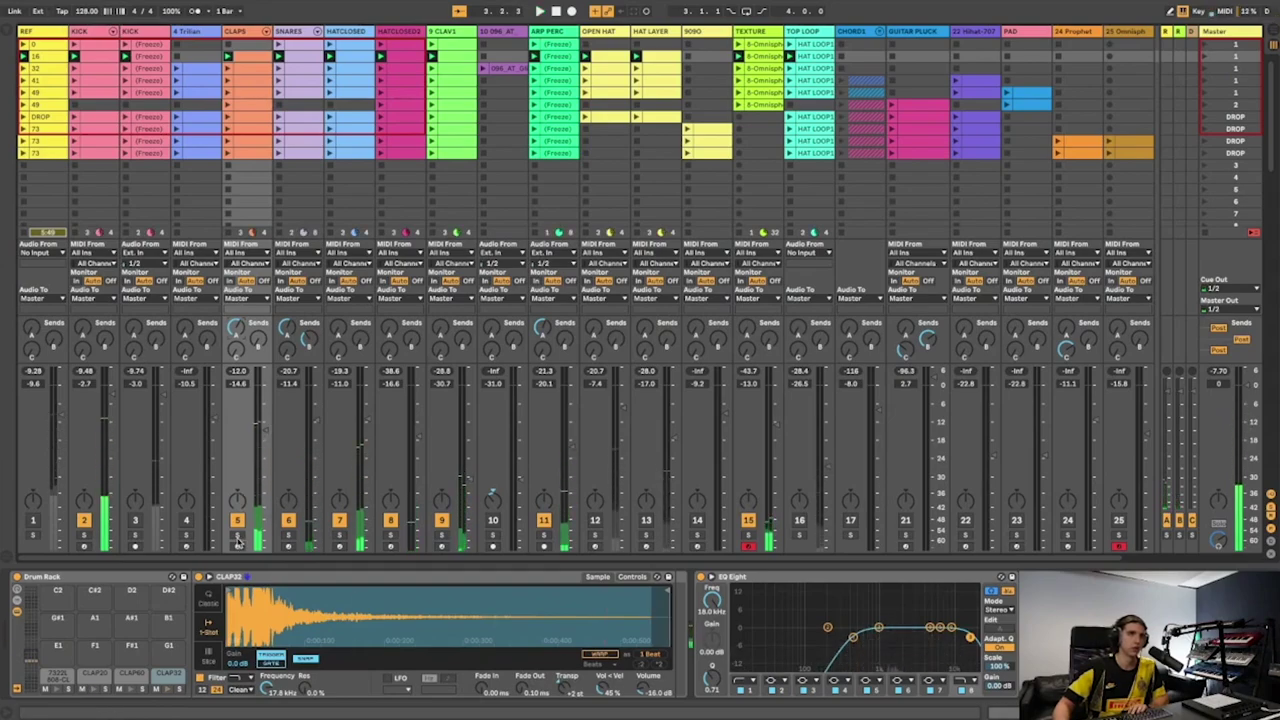
pyautogui.doubleClick(250, 55)
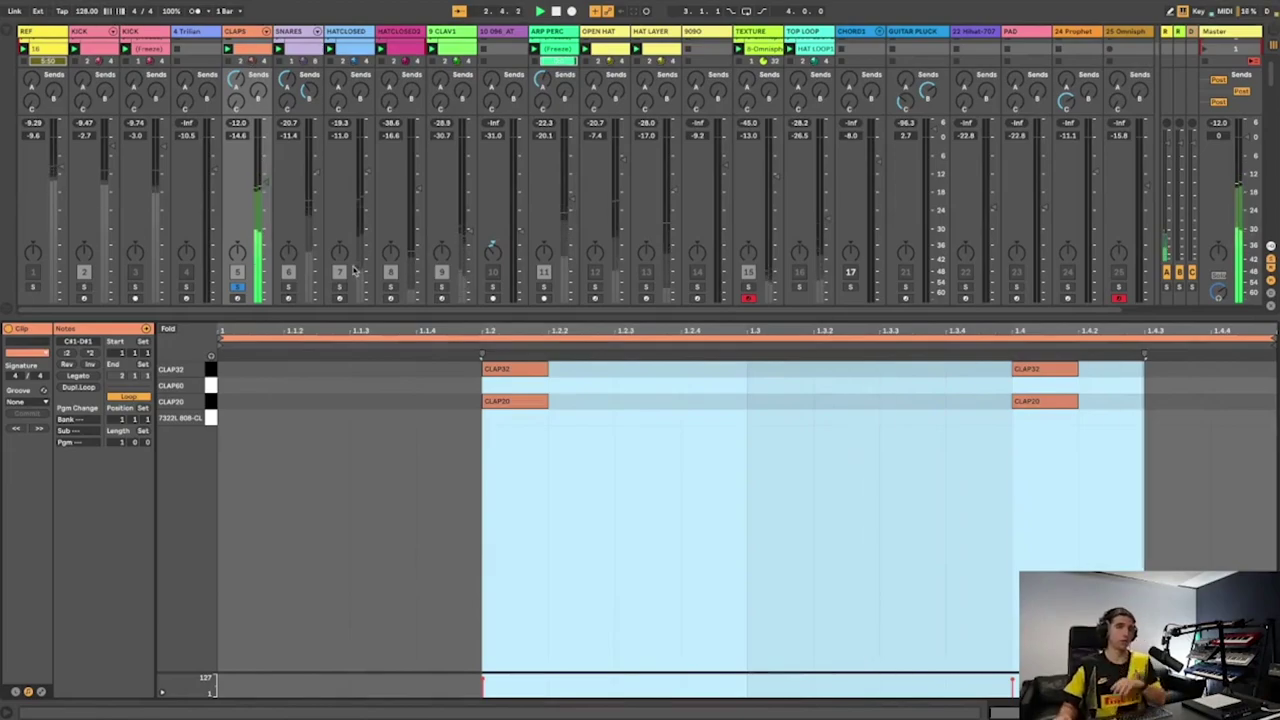
pyautogui.moveTo(406, 443); pyautogui.dragTo(1094, 390)
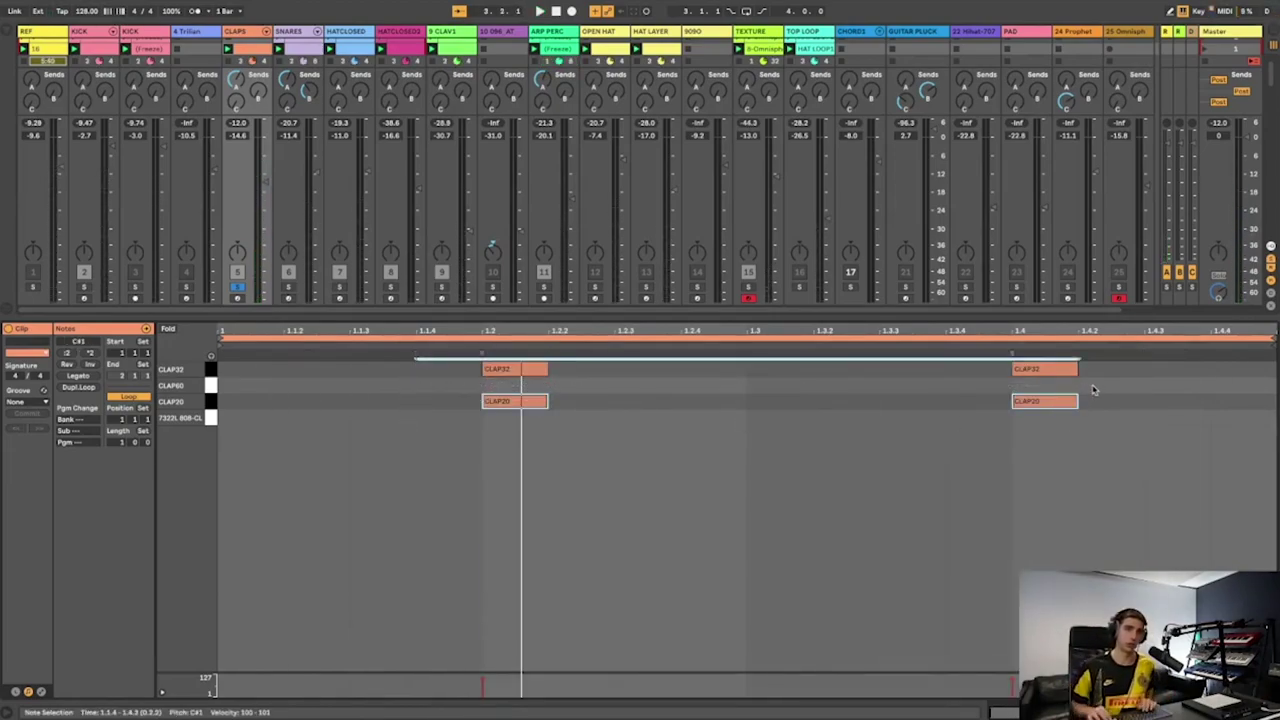
pyautogui.press('Up')
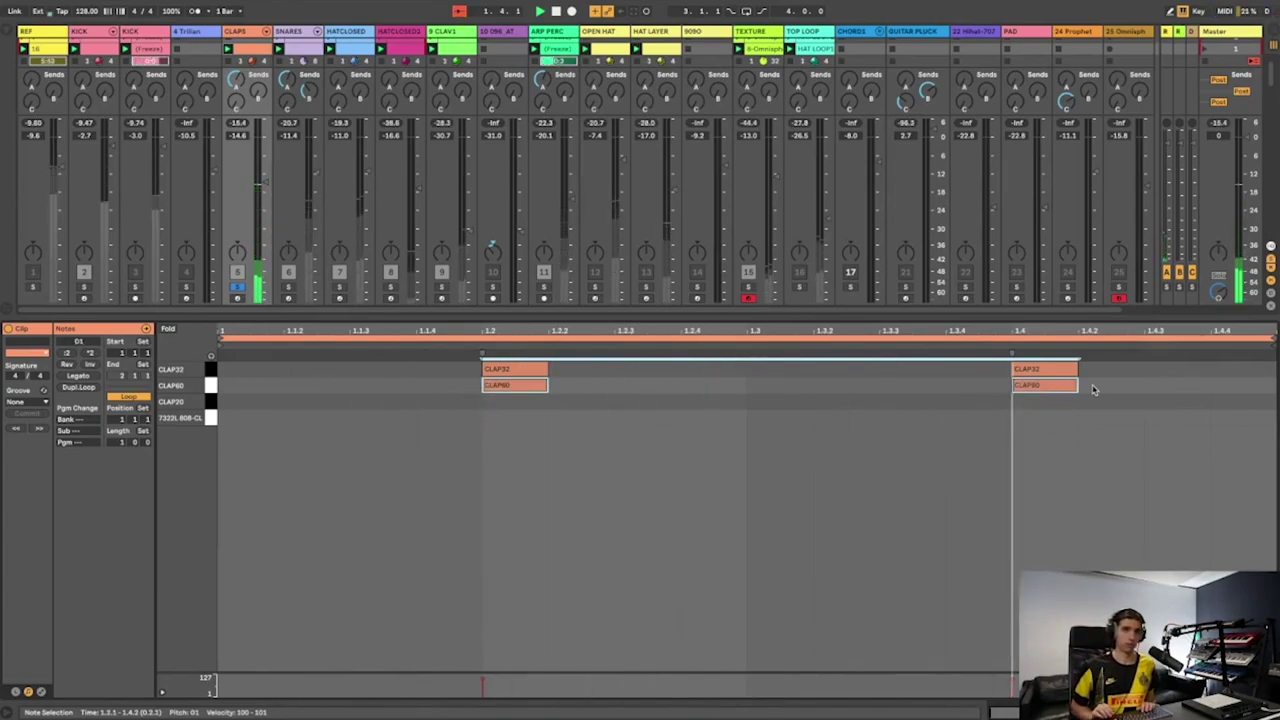
pyautogui.press('Down')
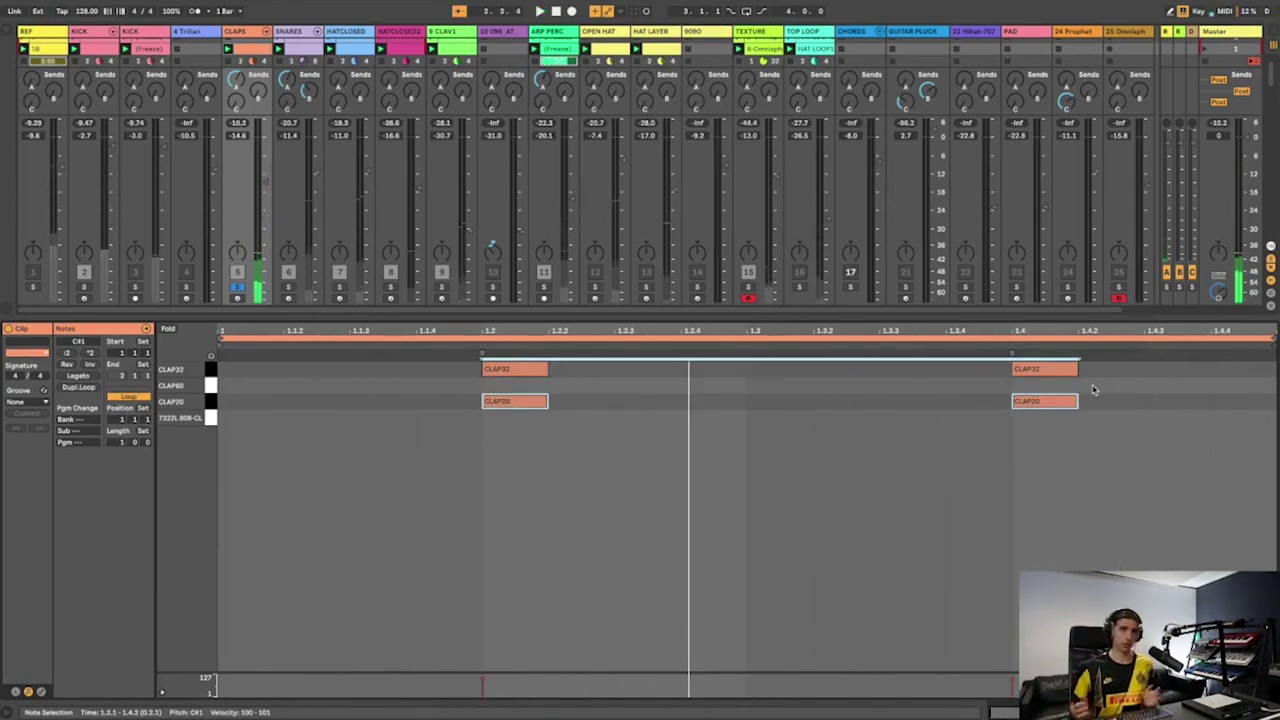
pyautogui.click(1106, 380)
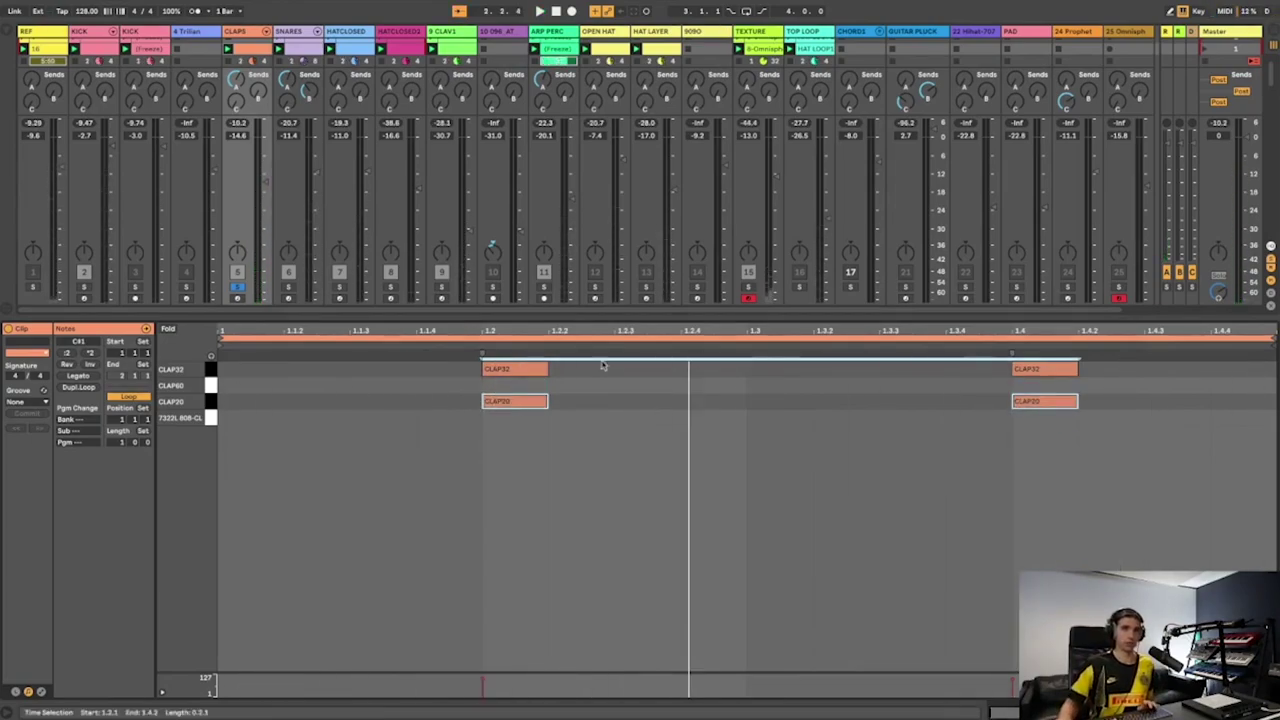
pyautogui.click(238, 288)
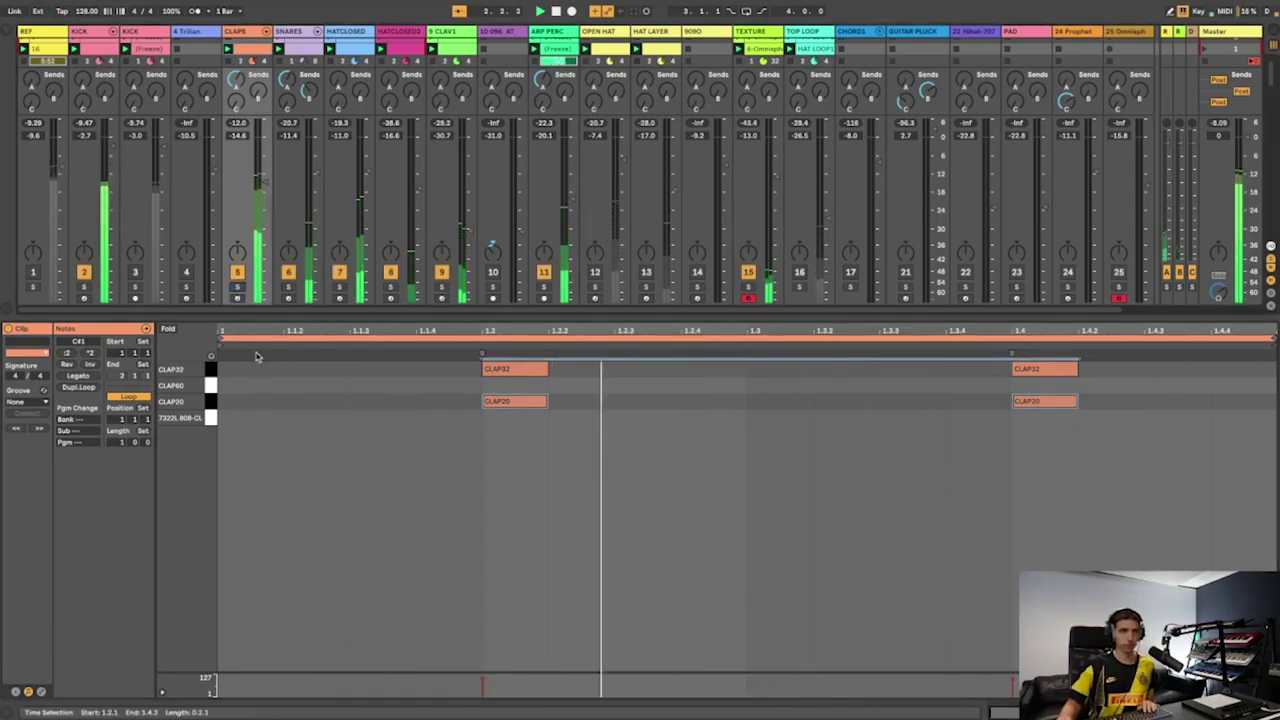
pyautogui.hotkey('shift', 'Tab')
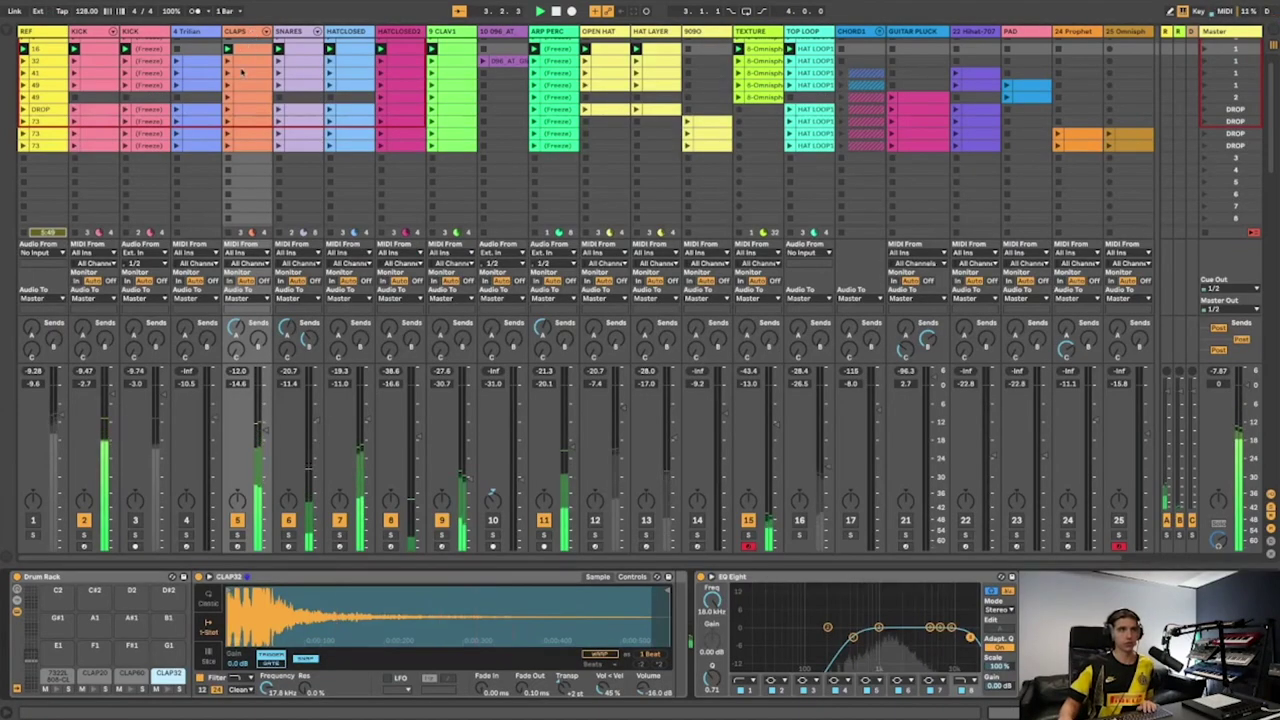
# Stop playback, check REF, lower the KICK fader to about -3.4 dB and audition HAT LAYER
pyautogui.scroll(-2, 255, 375)
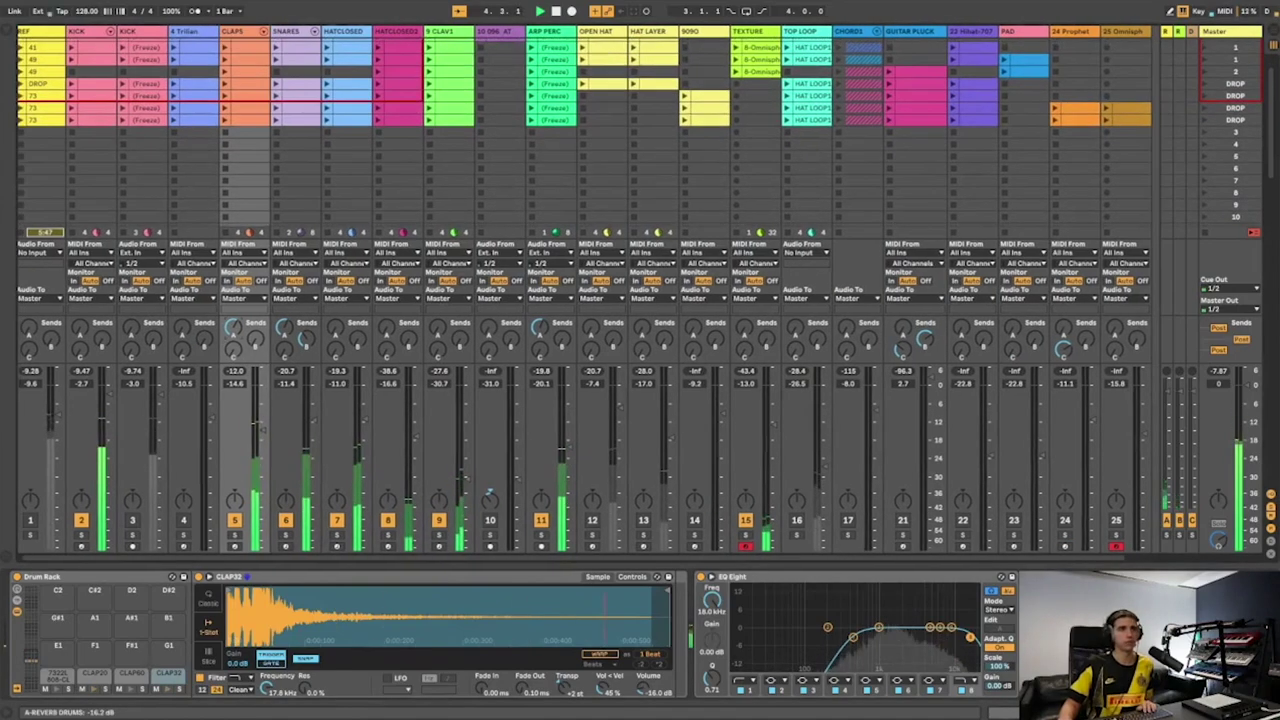
pyautogui.scroll(3, 229, 342)
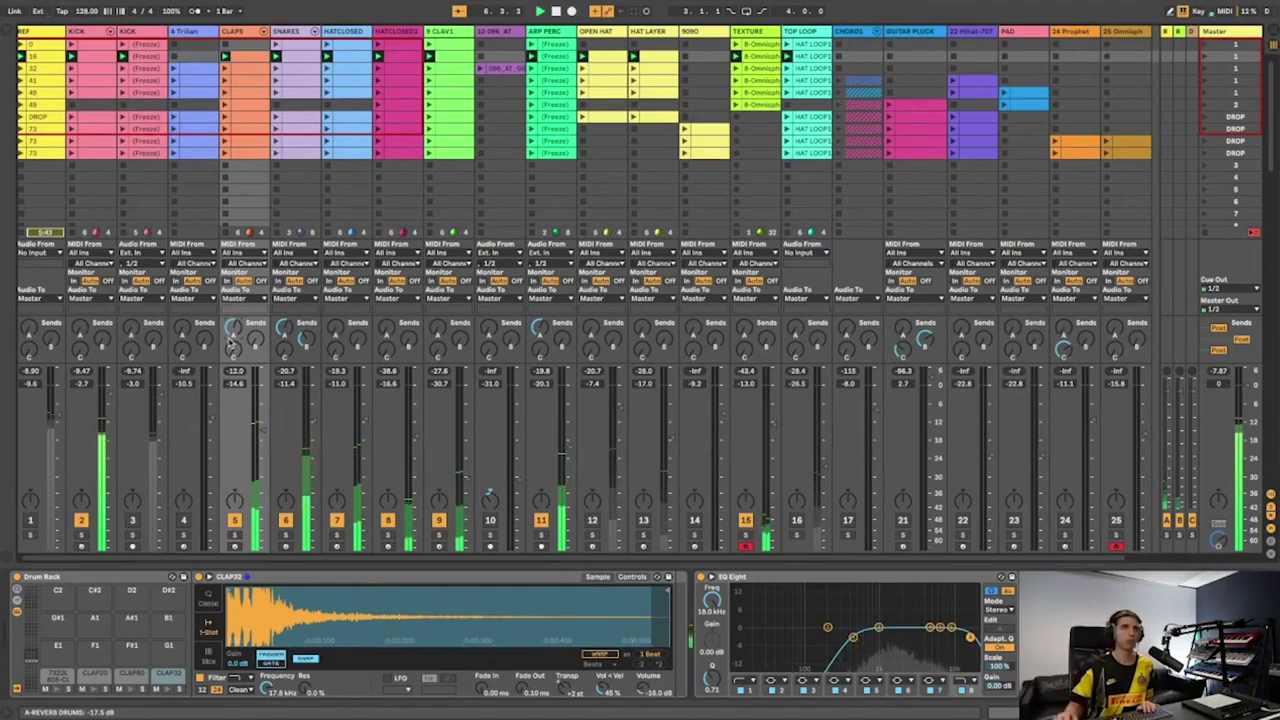
pyautogui.press('space')
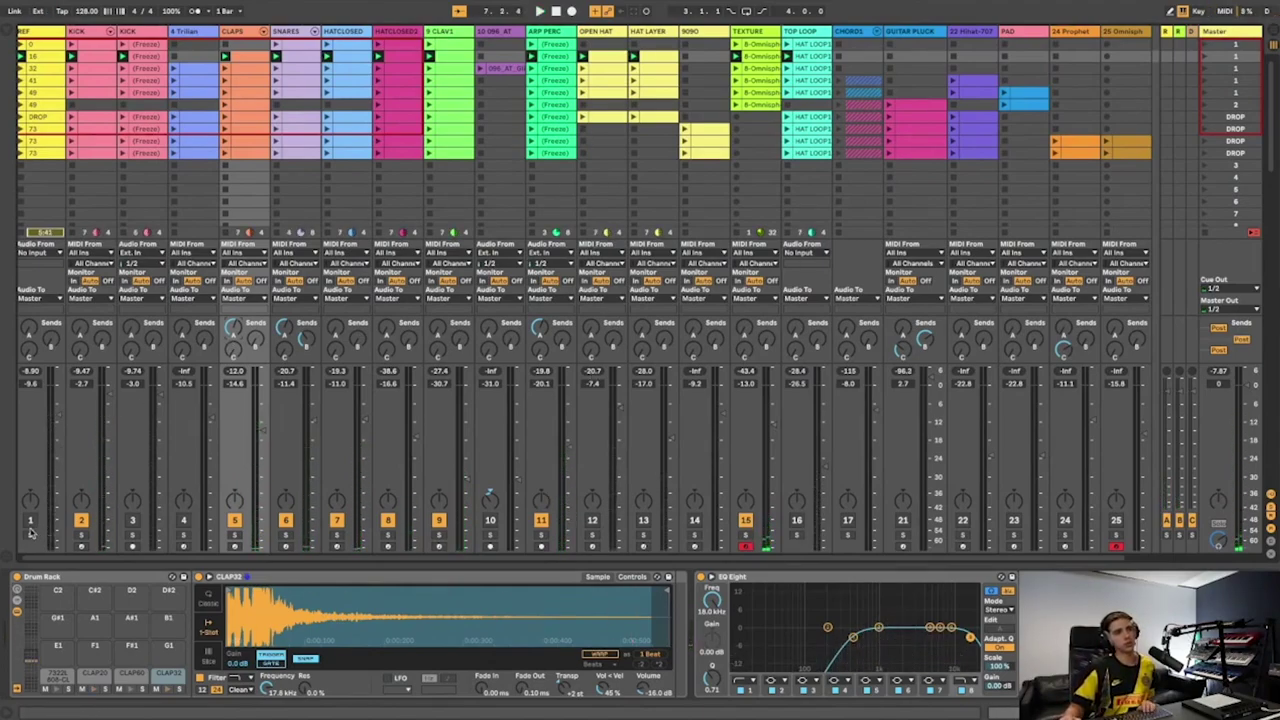
pyautogui.click(29, 536)
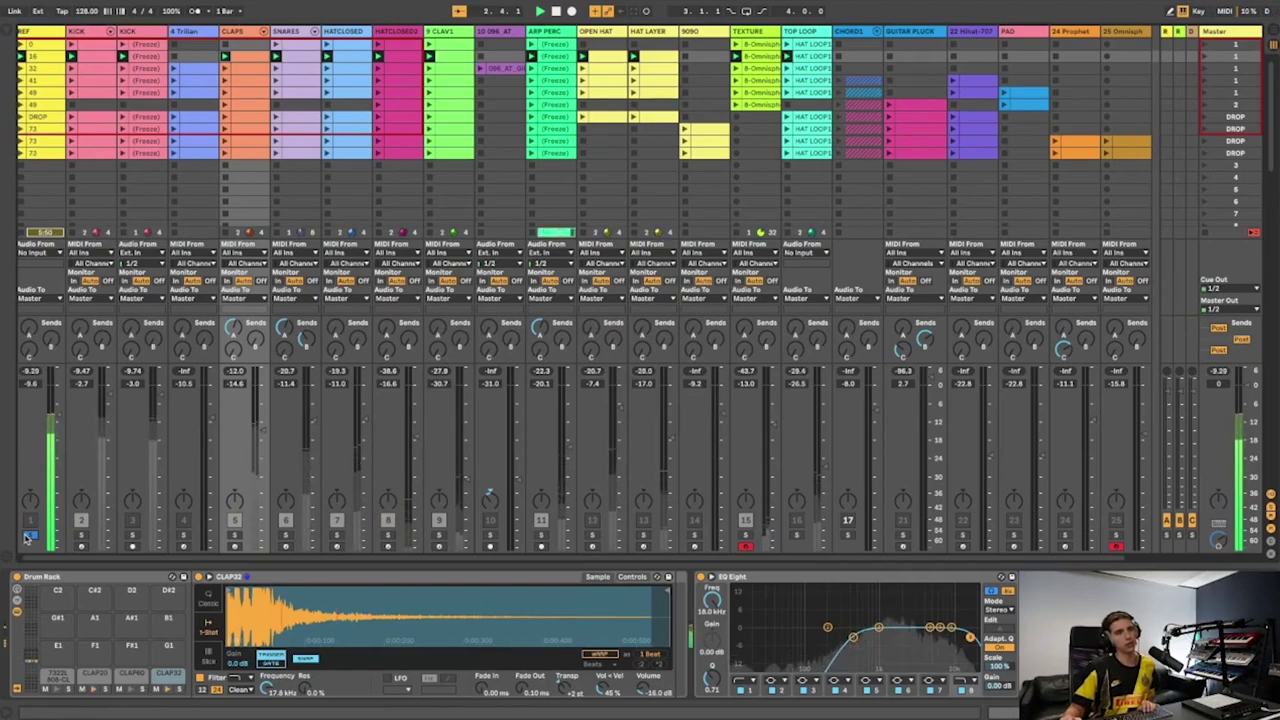
pyautogui.click(29, 536)
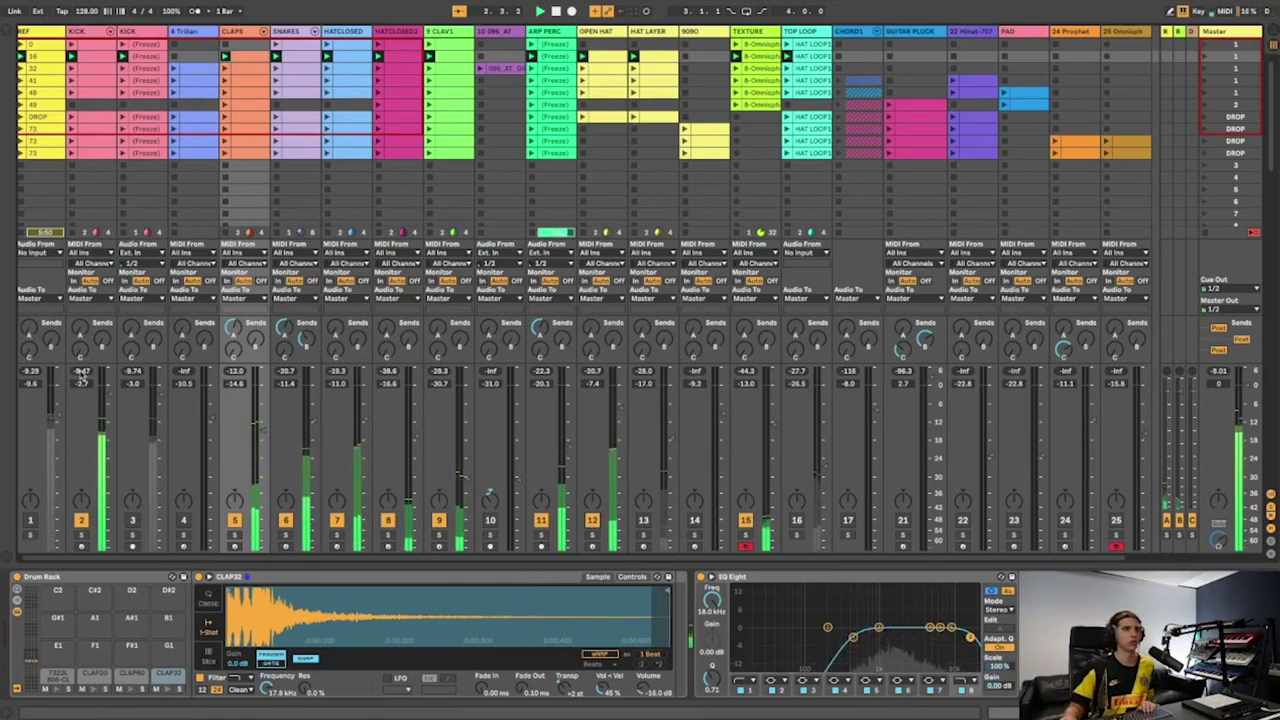
pyautogui.moveTo(82, 372); pyautogui.dragTo(82, 384)
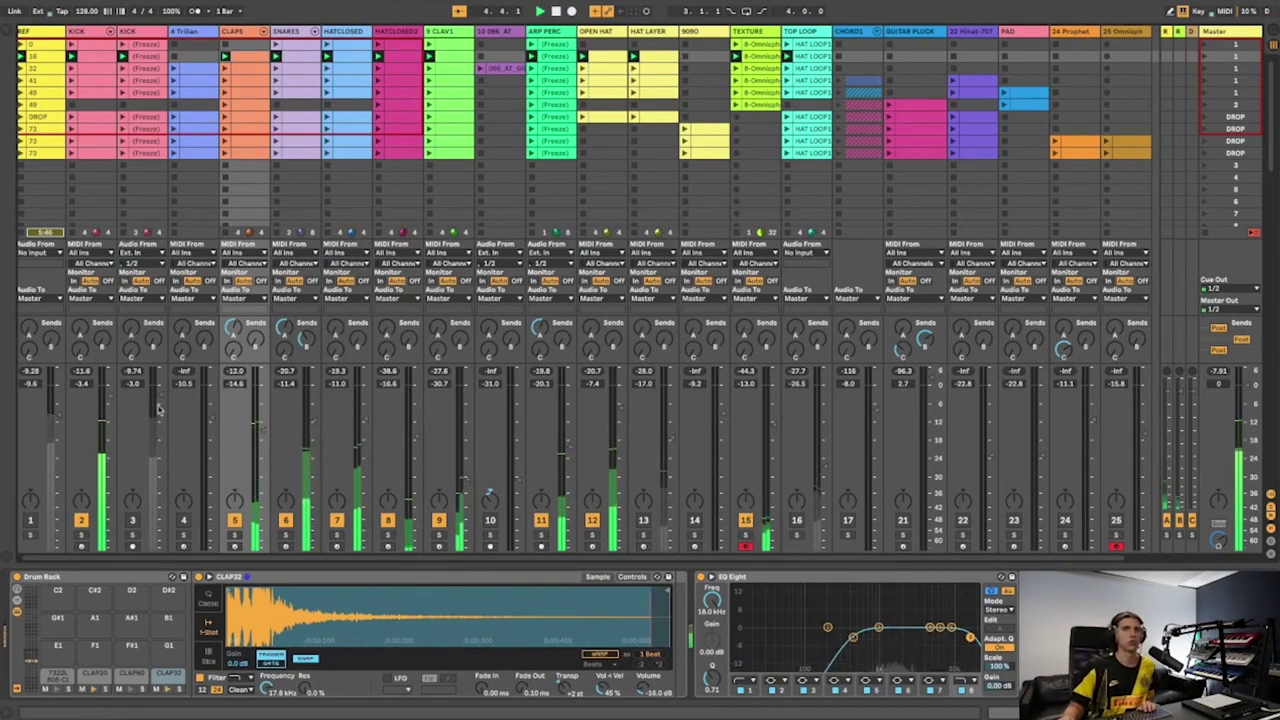
pyautogui.click(642, 535)
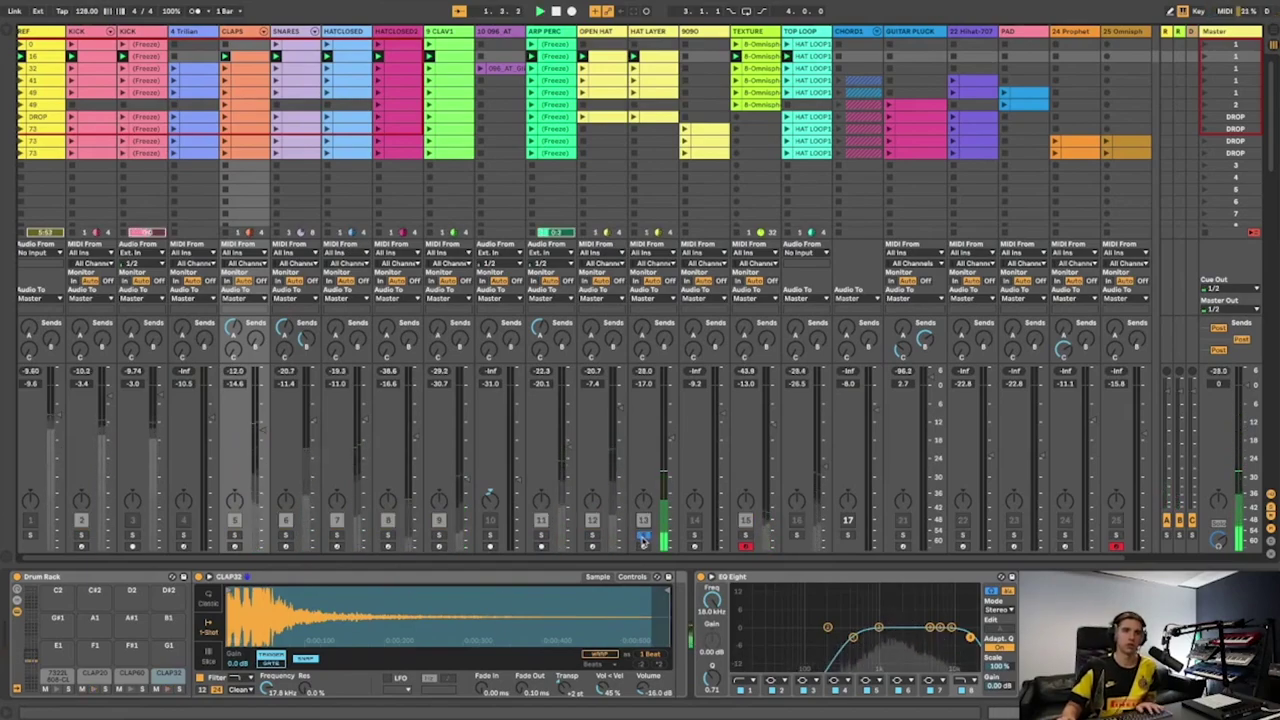
pyautogui.click(643, 522)
# Add a C3 shaker note at 1.1.2 with velocity 32 in the HAT LAYER clip
pyautogui.click(642, 535)
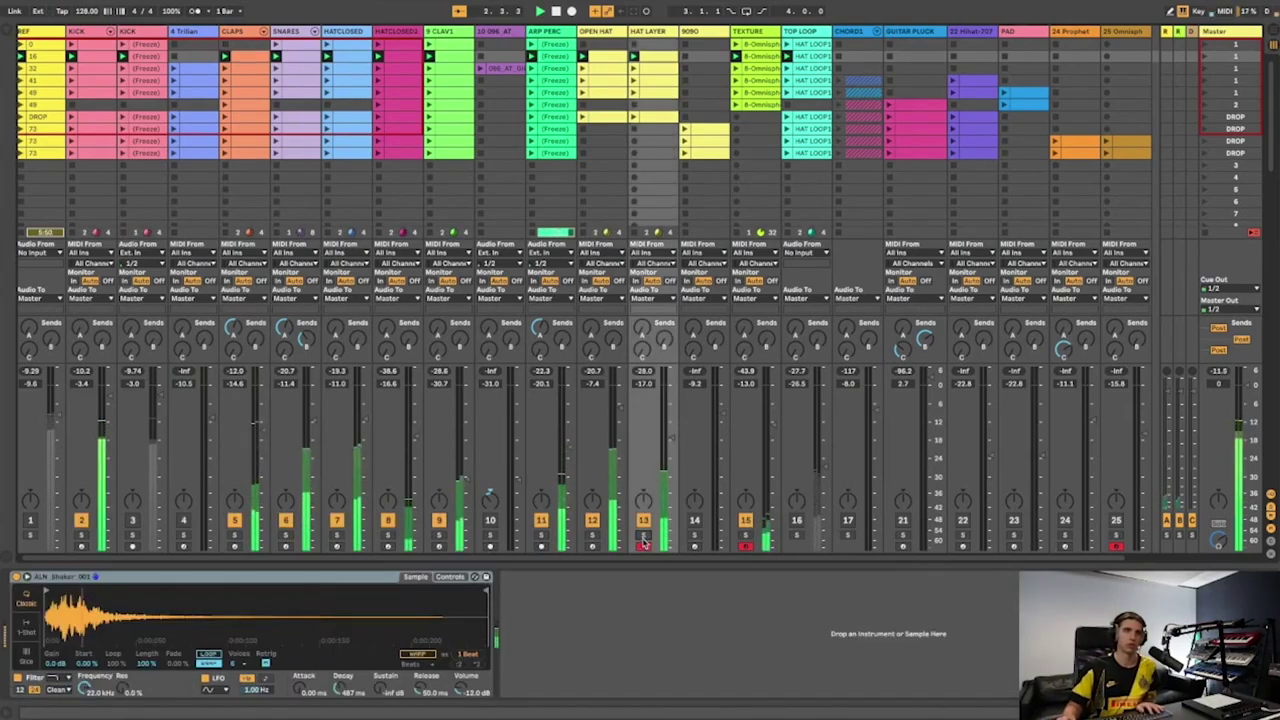
pyautogui.hotkey('shift', 'Tab')
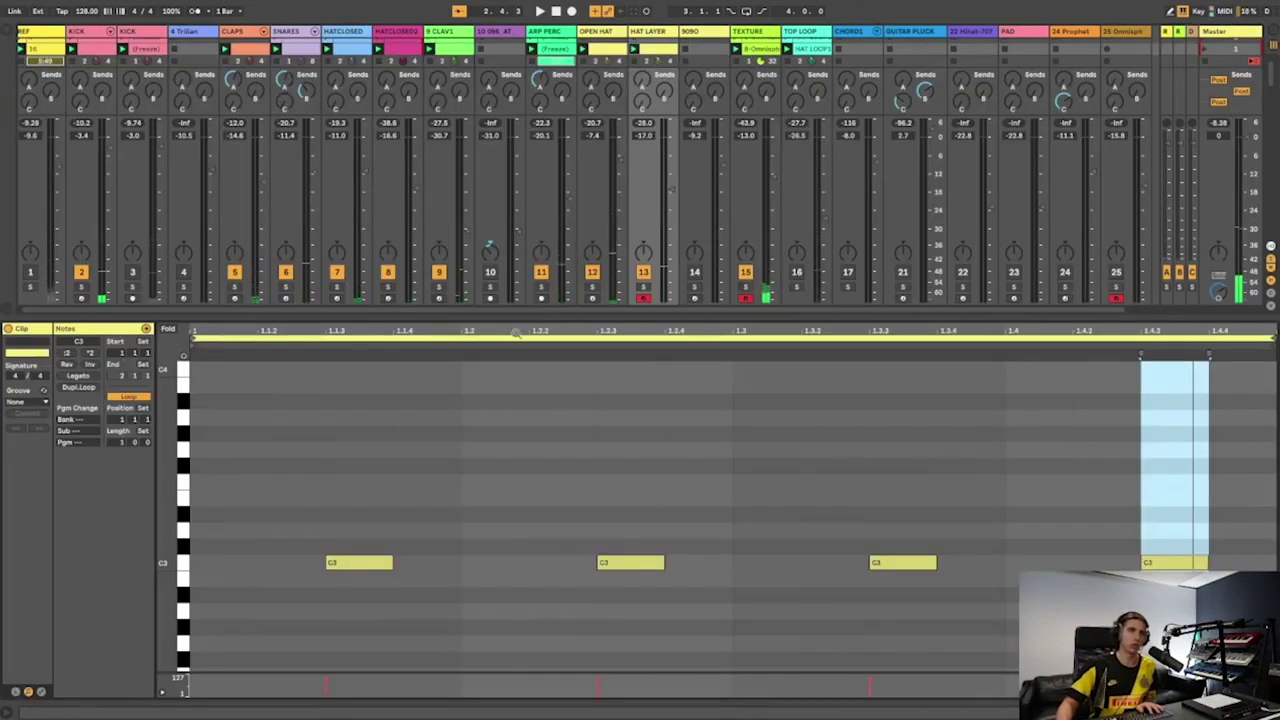
pyautogui.doubleClick(285, 563)
pyautogui.moveTo(262, 675); pyautogui.dragTo(263, 693)
pyautogui.press('space')
# Duplicate the quiet C3 note sixteenth by sixteenth through 1.4.3, then audition HAT LAYER soloed
pyautogui.hotkey('ctrl', 'd')
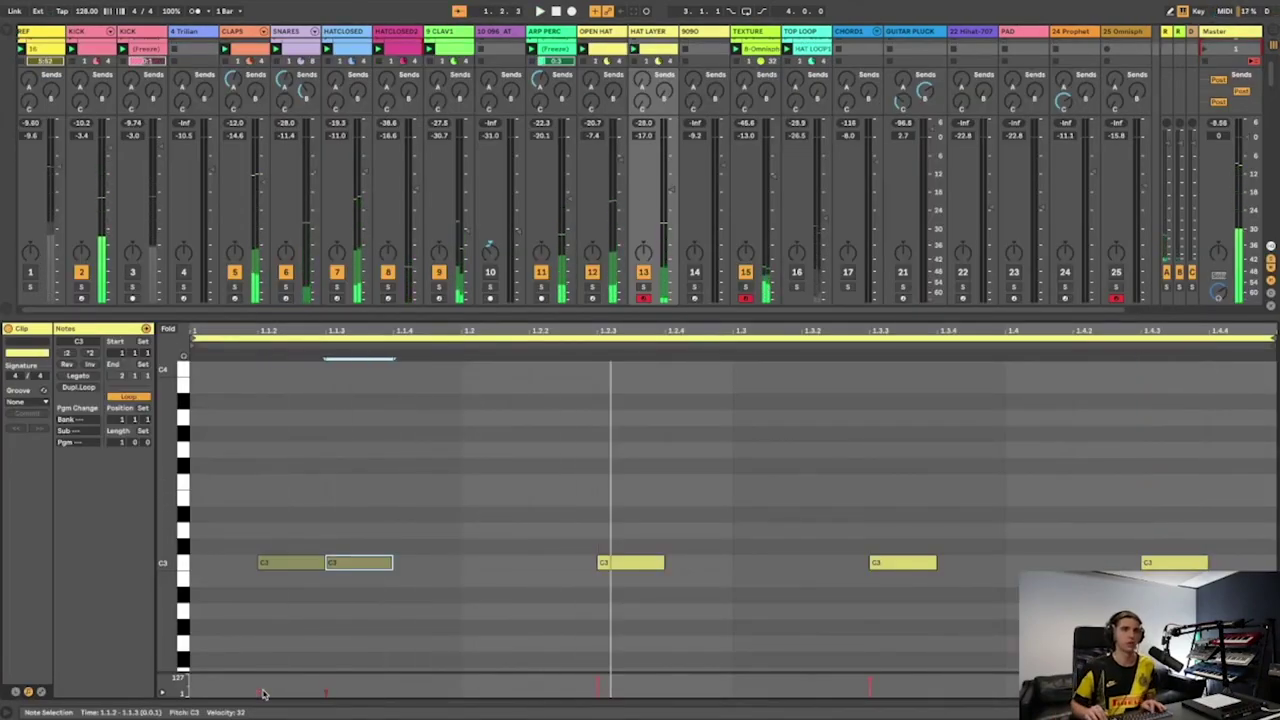
pyautogui.press('Right')
pyautogui.press('Right')
pyautogui.press('Right')
pyautogui.press('Right')
pyautogui.press('Right')
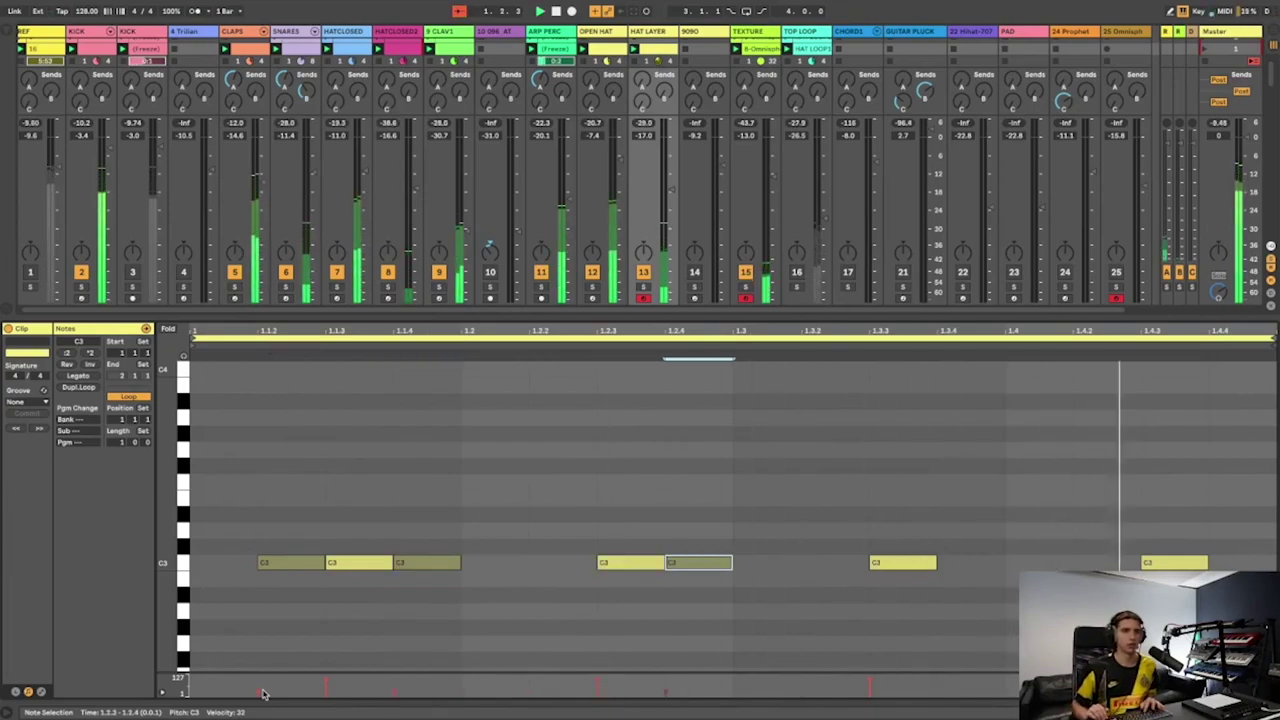
pyautogui.hotkey('ctrl', 'd')
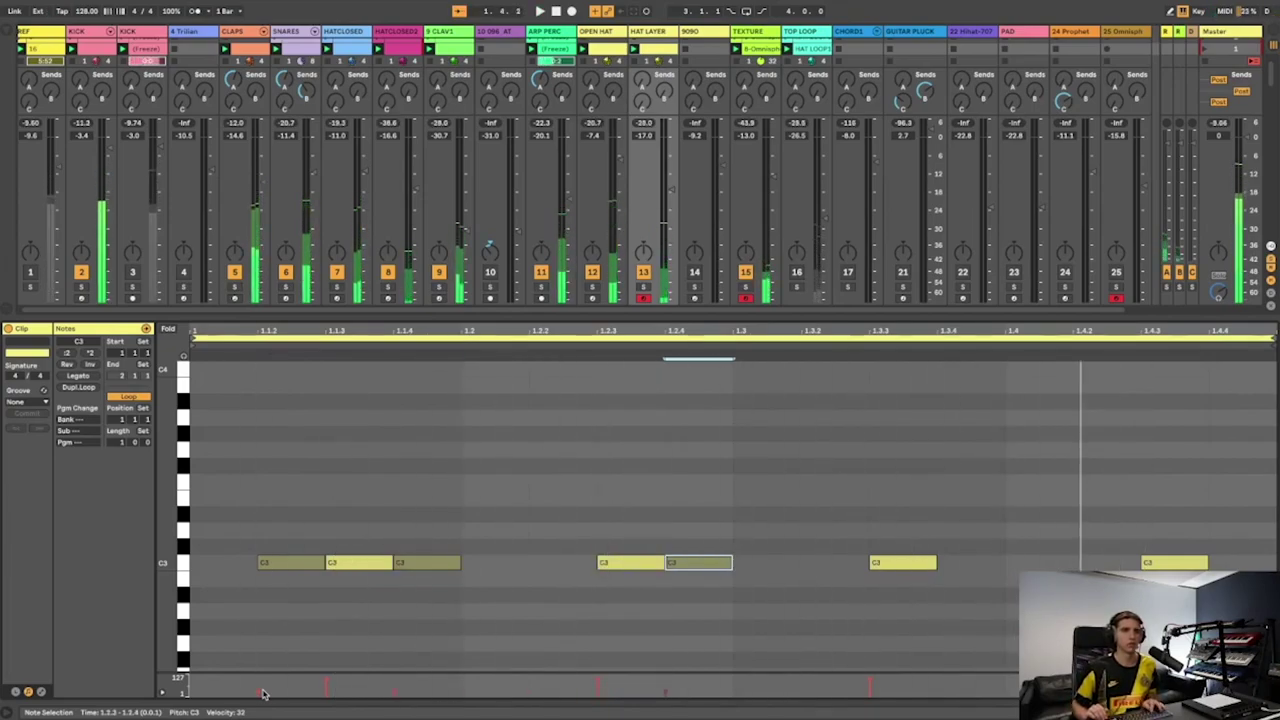
pyautogui.press('Right')
pyautogui.hotkey('ctrl', 'd')
pyautogui.press('Right')
pyautogui.hotkey('ctrl', 'd')
pyautogui.press('Right')
pyautogui.press('Right')
pyautogui.hotkey('ctrl', 'd')
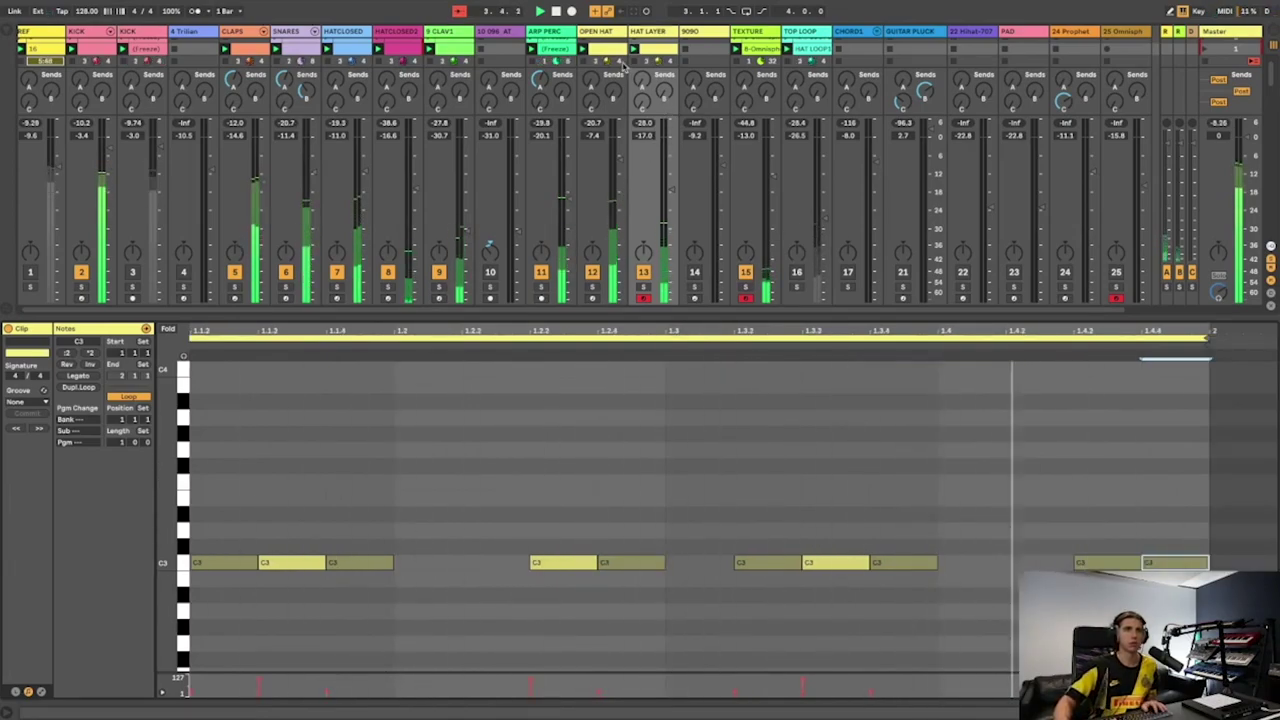
pyautogui.click(645, 287)
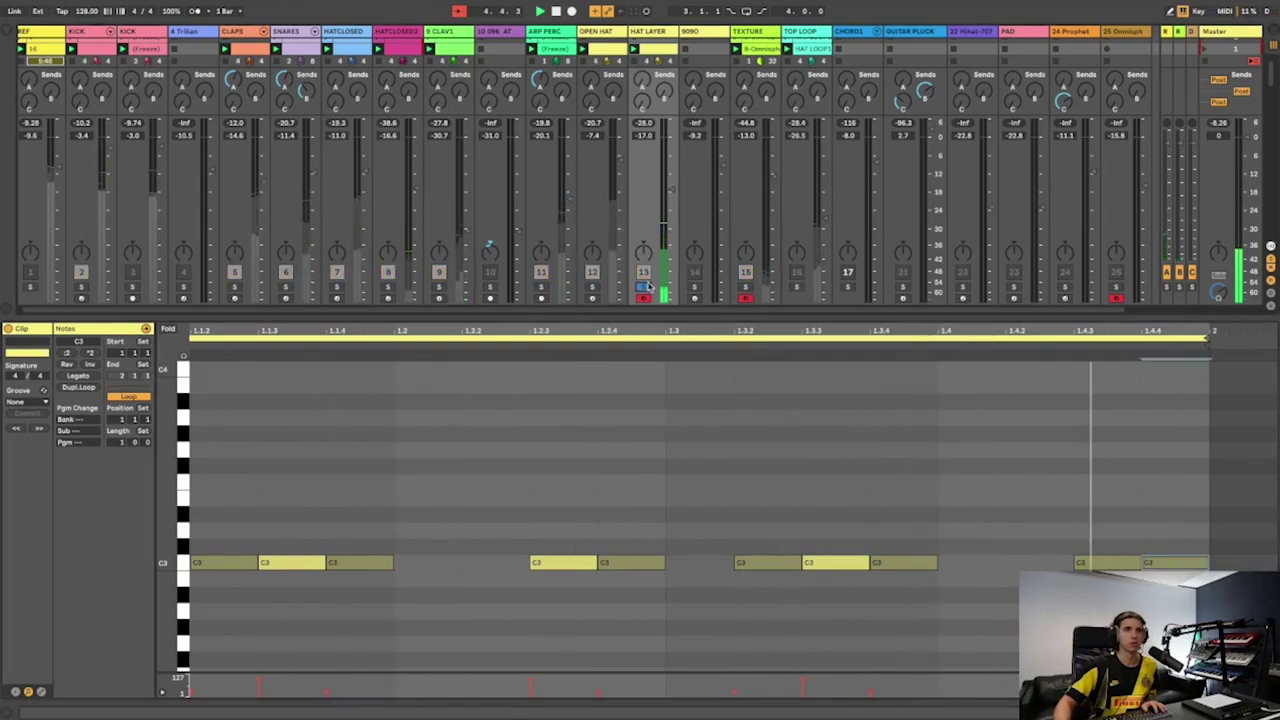
pyautogui.click(645, 287)
# Stop playback, select the DROP scene and switch the TOP LOOP track back on
pyautogui.click(657, 33)
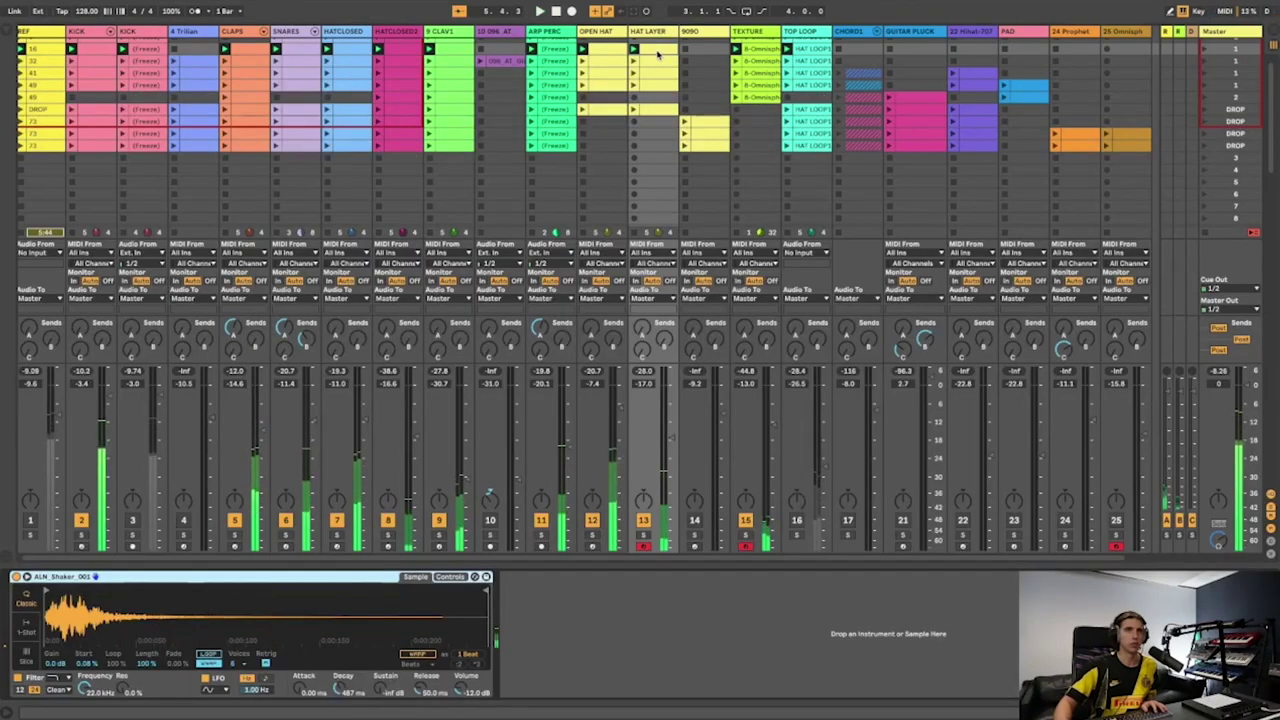
pyautogui.press('space')
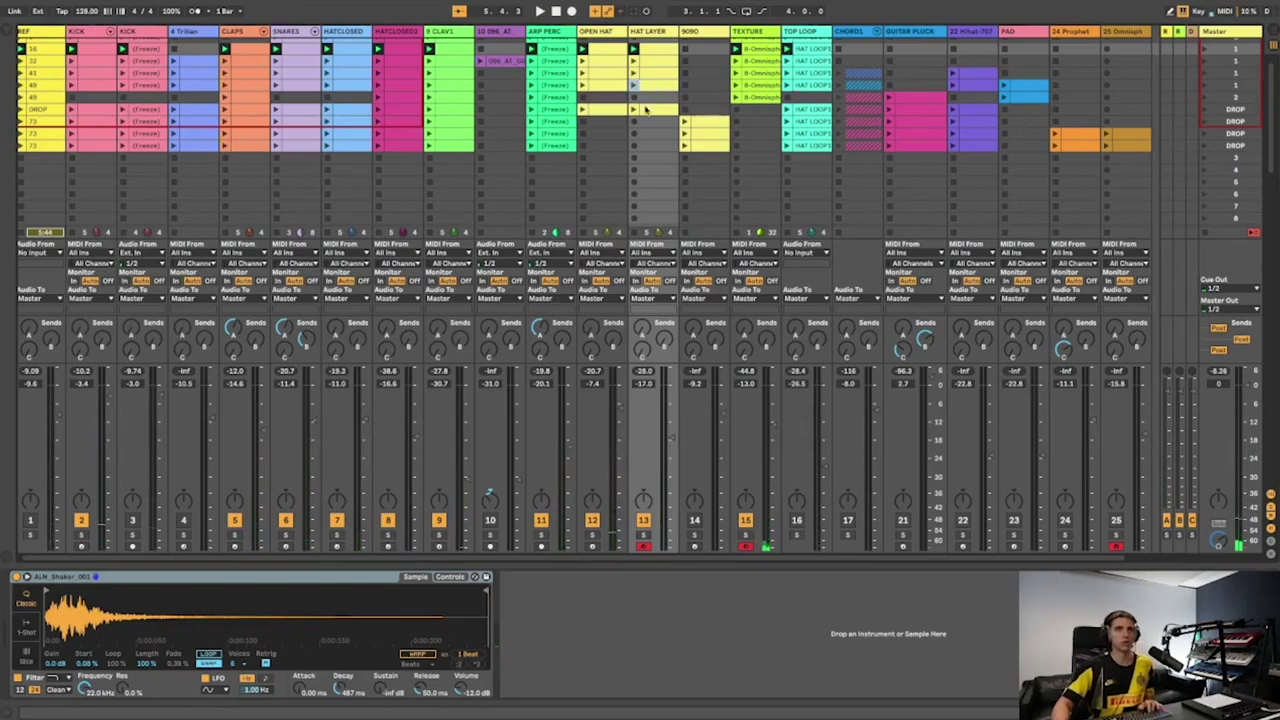
pyautogui.click(655, 112)
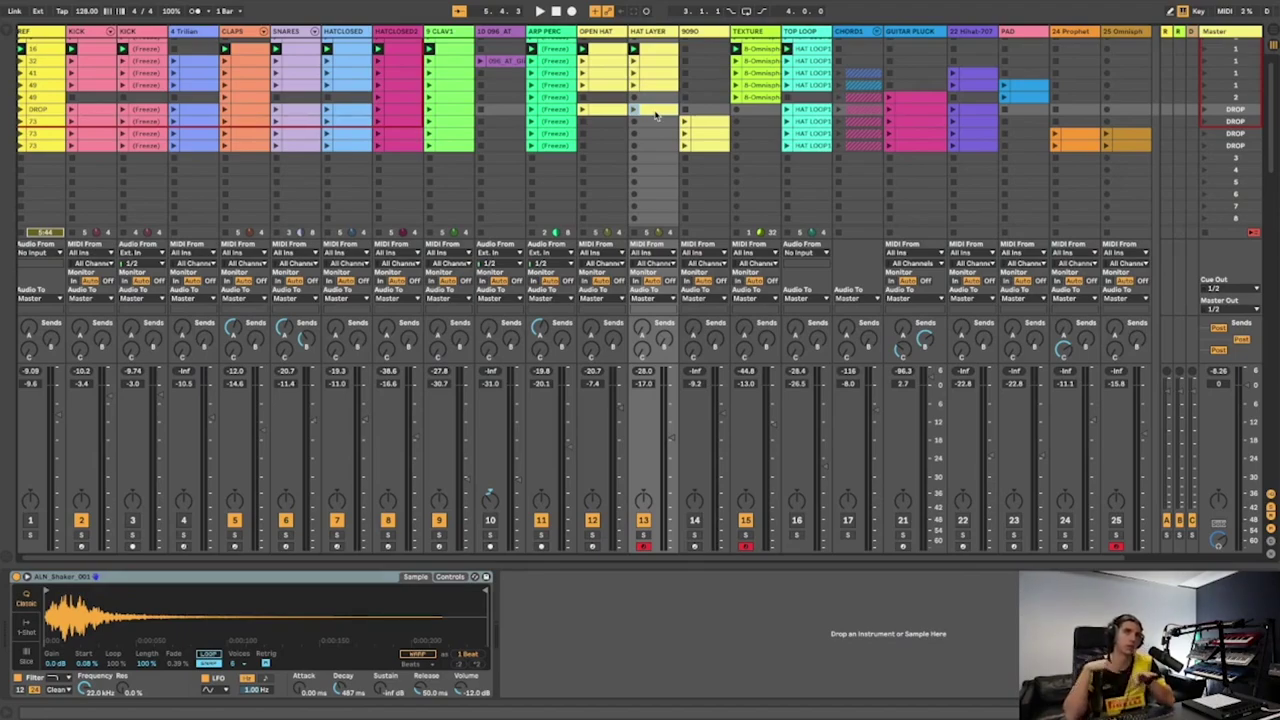
pyautogui.scroll(1, 652, 119)
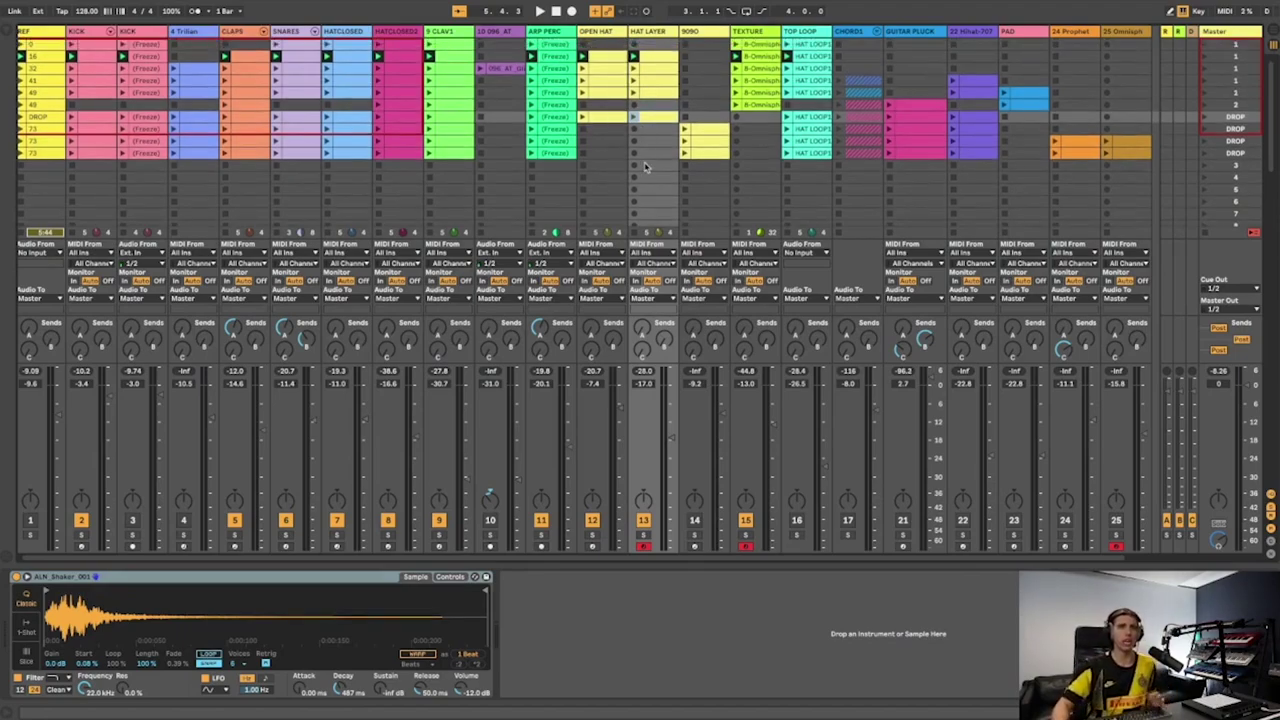
pyautogui.click(797, 521)
# Solo TOP LOOP, then REF, during playback to compare, and nudge the CLAPS volume up
pyautogui.click(799, 537)
pyautogui.press('space')
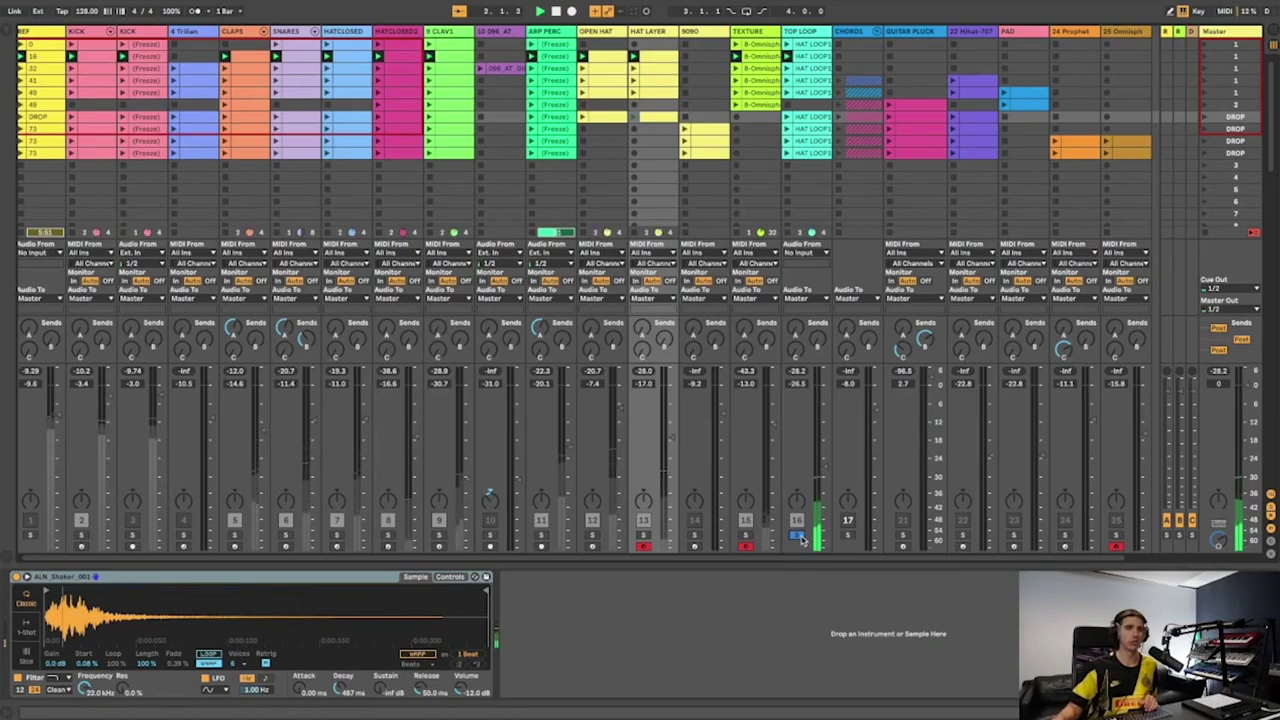
pyautogui.click(799, 537)
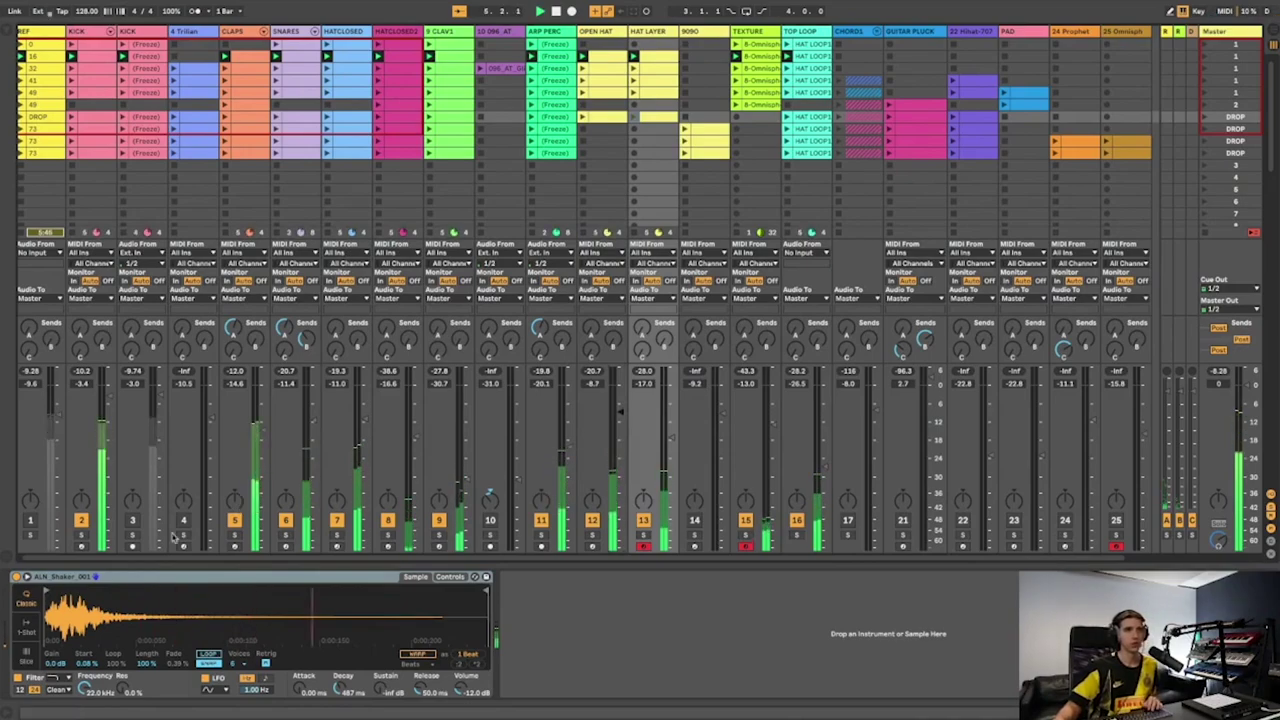
pyautogui.click(31, 537)
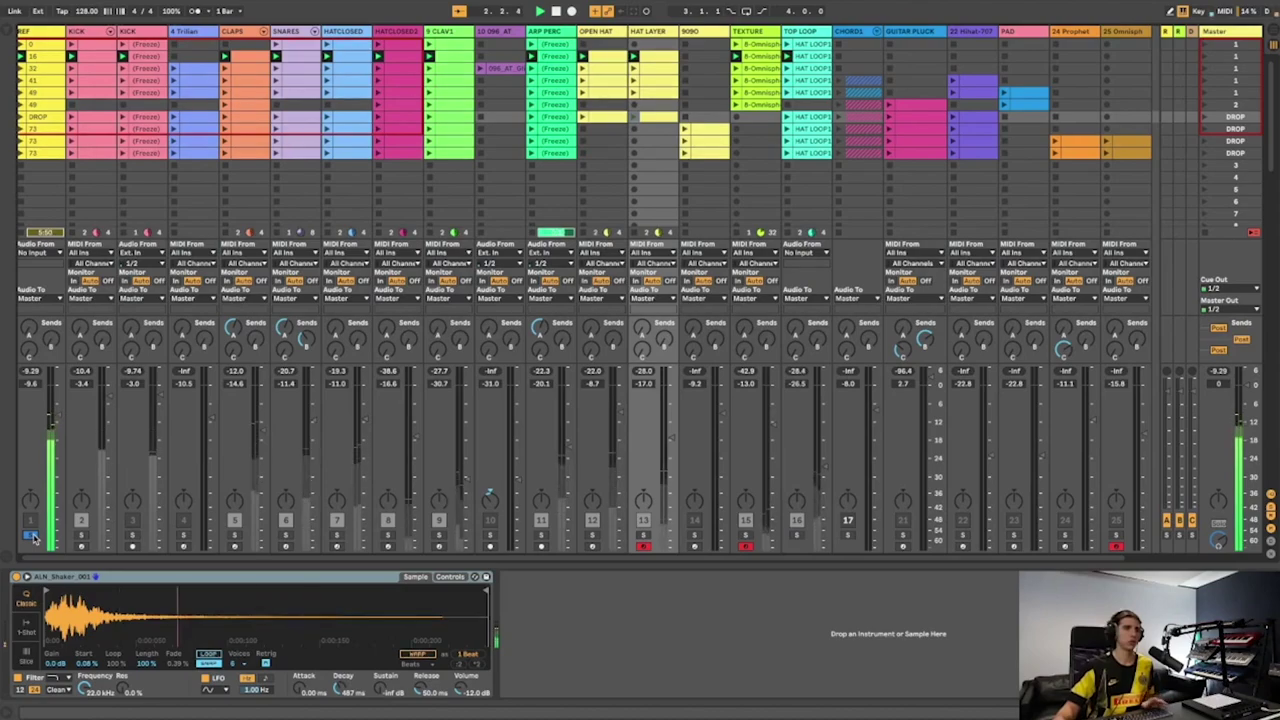
pyautogui.click(31, 537)
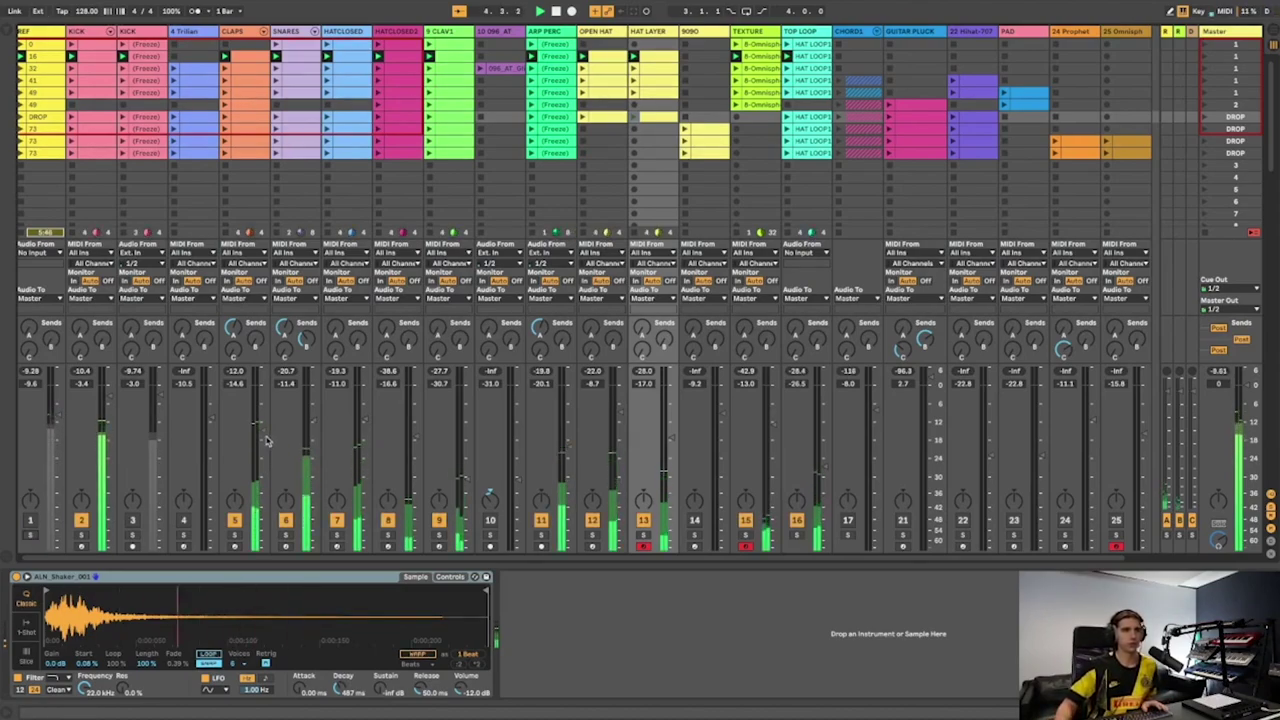
pyautogui.moveTo(258, 425); pyautogui.dragTo(258, 423)
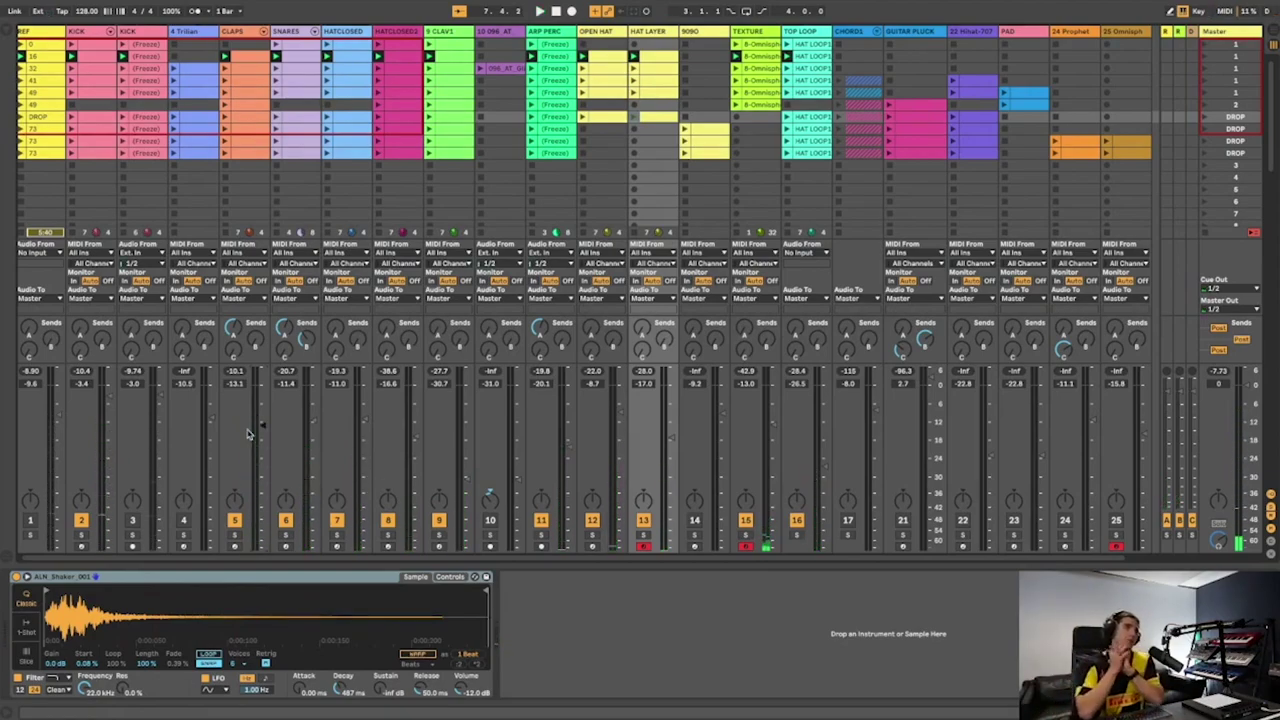
# Bring up the Trilian track's device chain, then select the REF track
pyautogui.hscroll(1, 248, 433)
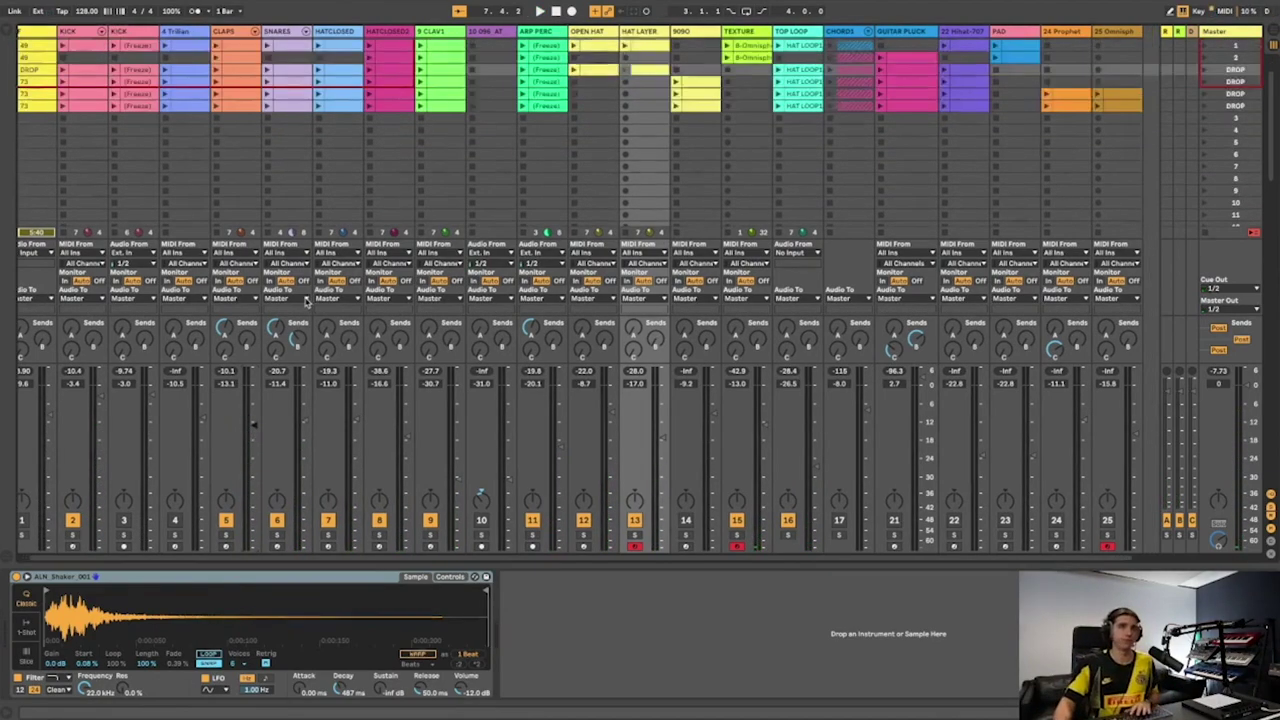
pyautogui.hscroll(3, 912, 99)
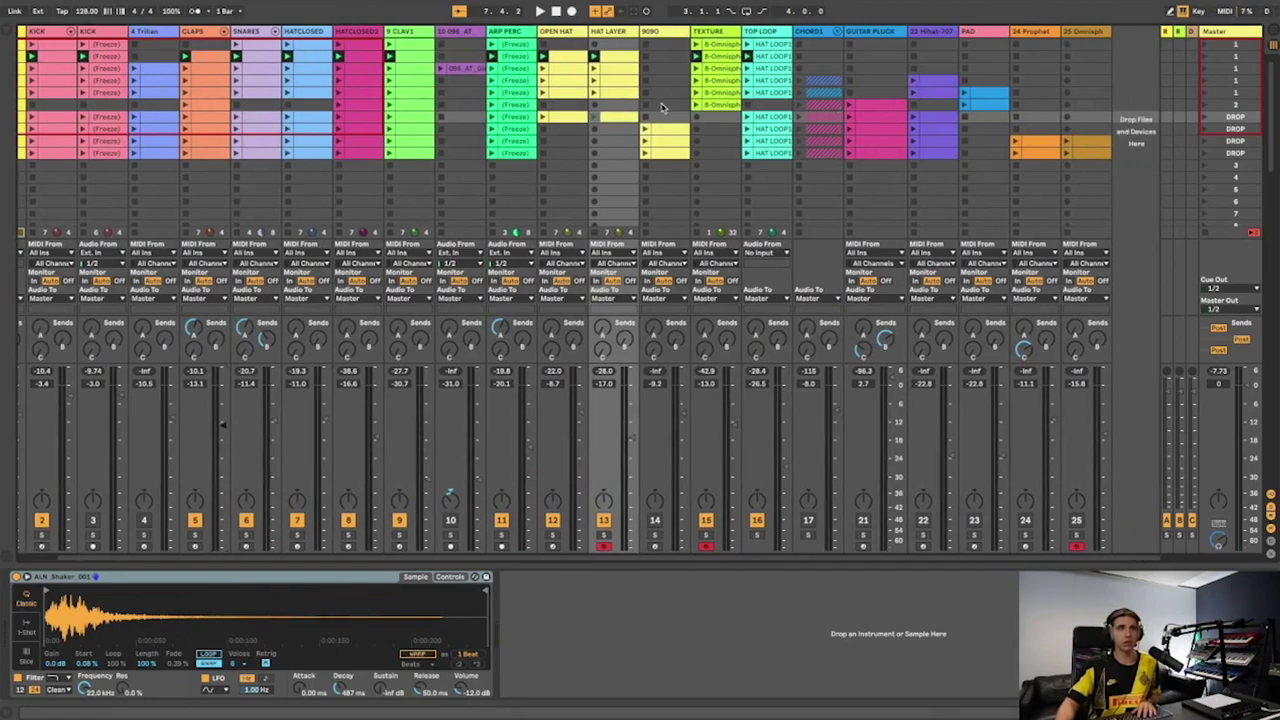
pyautogui.hscroll(-4, 657, 104)
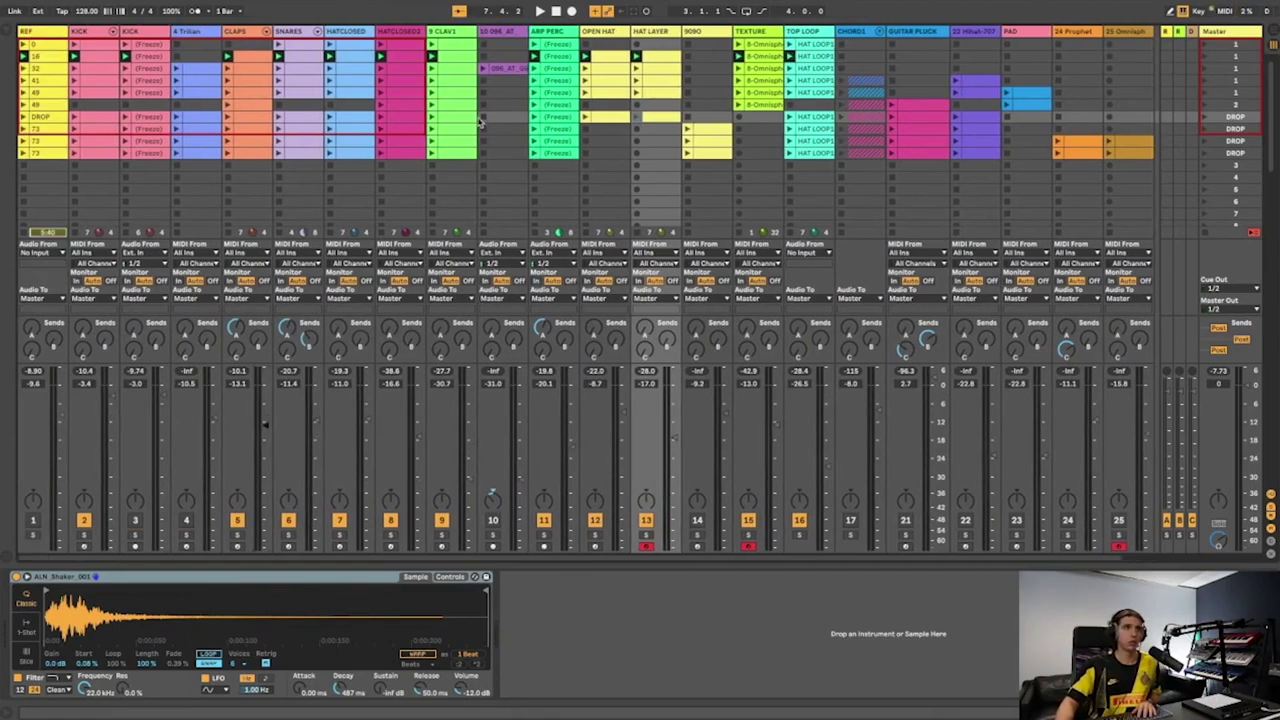
pyautogui.click(183, 87)
pyautogui.click(211, 70)
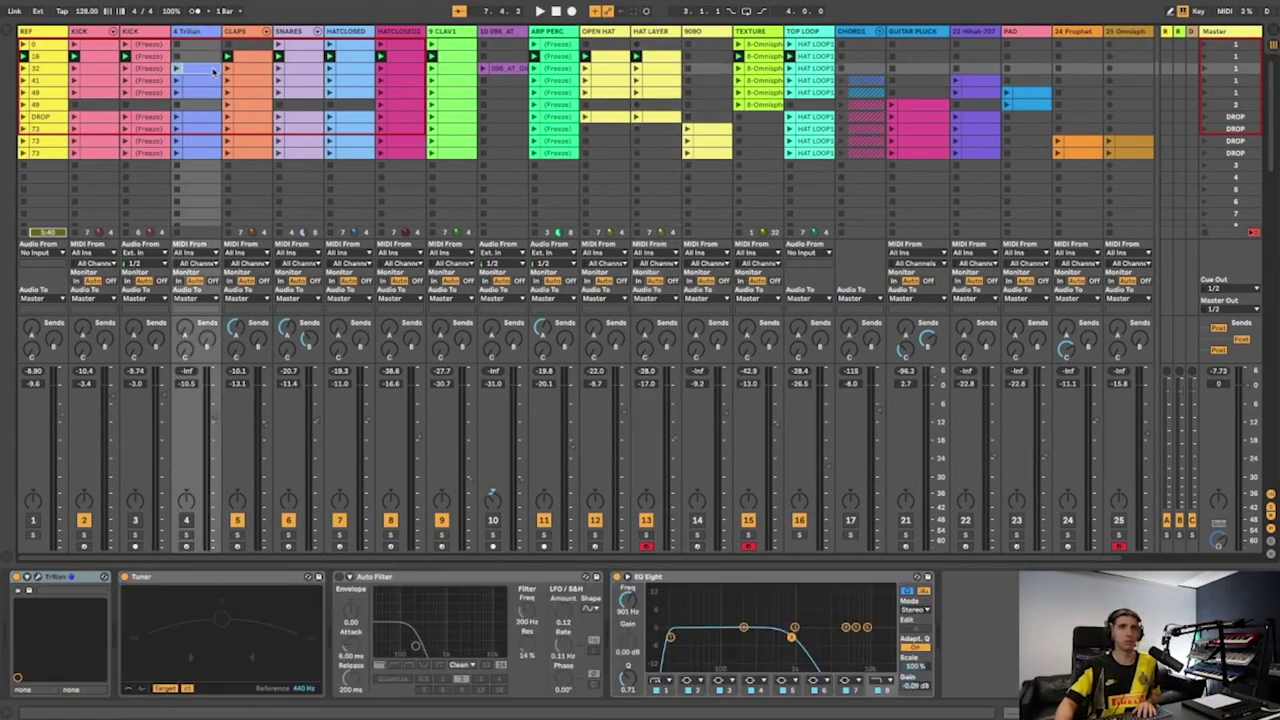
pyautogui.click(52, 70)
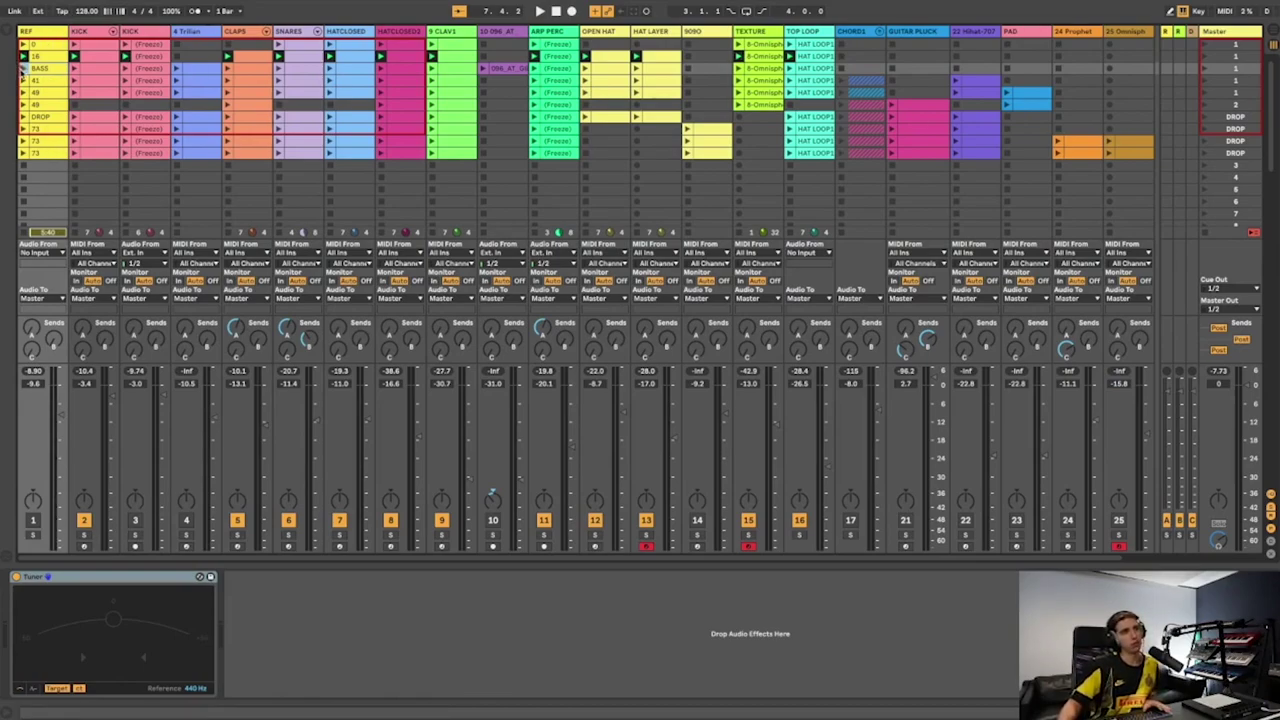
# Play and compare against REF, then select the Trilian bass clip and launch scene 3
pyautogui.press('space')
pyautogui.click(33, 535)
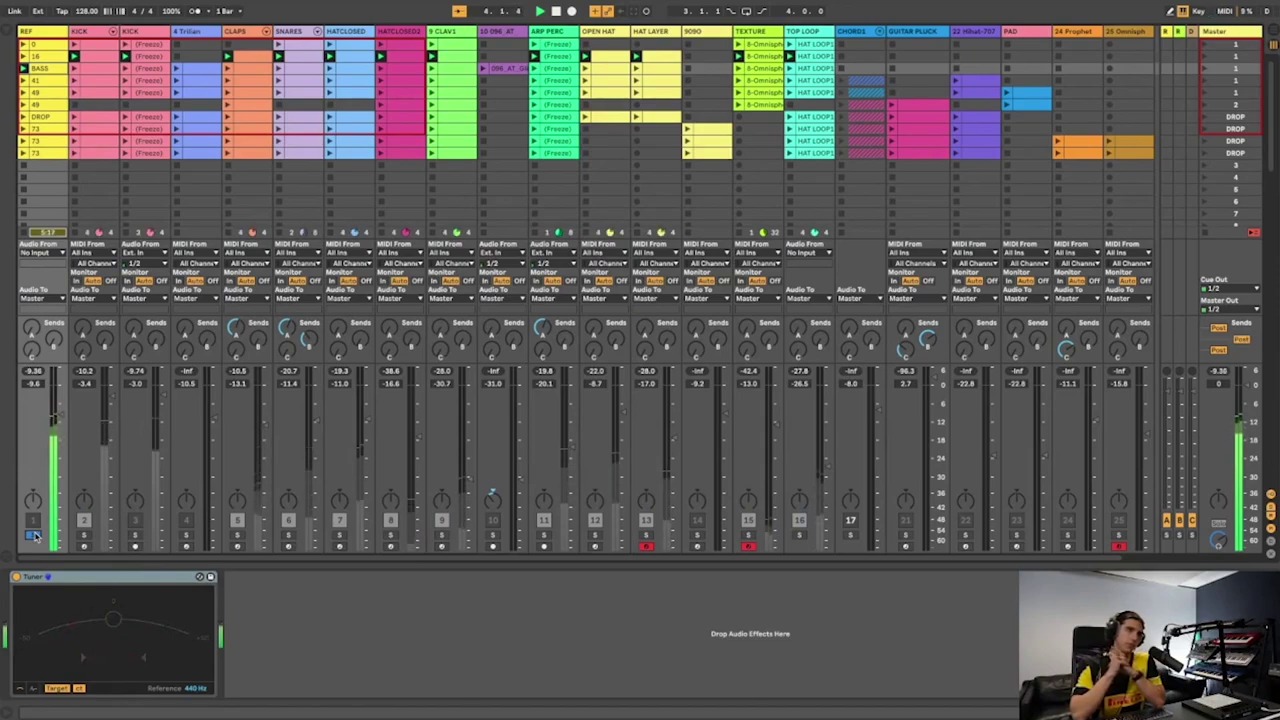
pyautogui.click(33, 536)
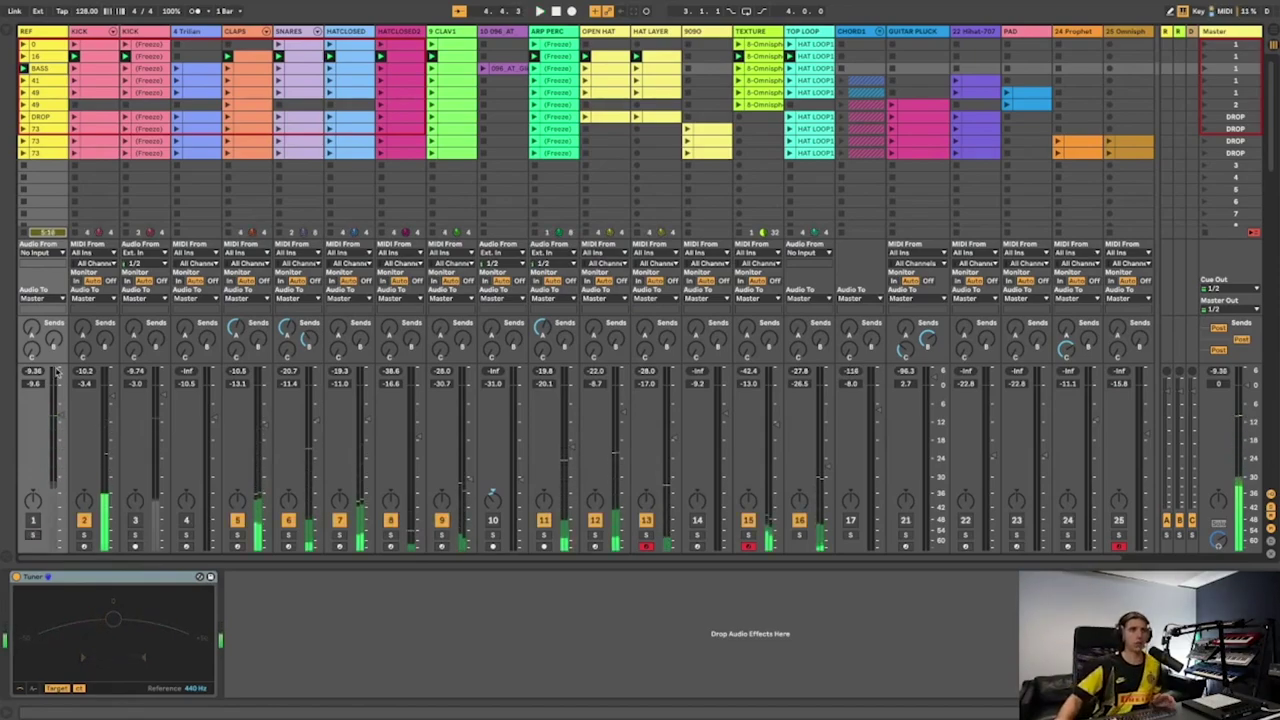
pyautogui.click(196, 69)
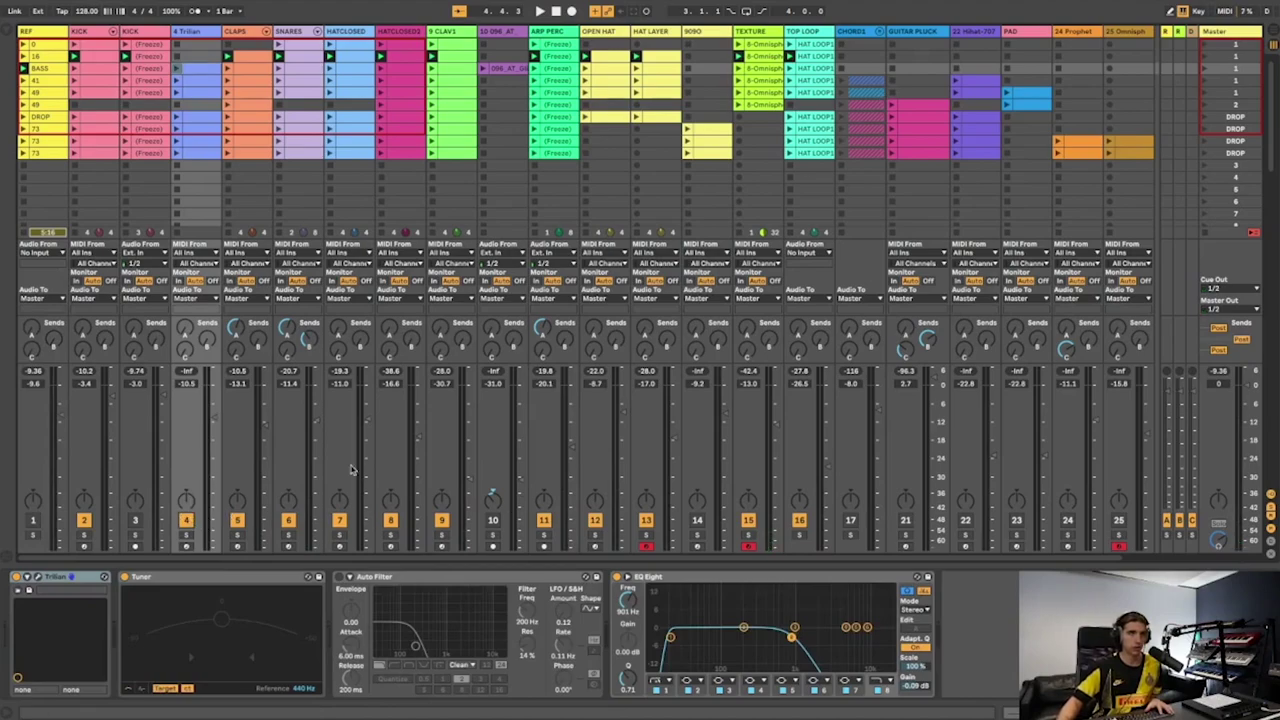
pyautogui.click(1208, 70)
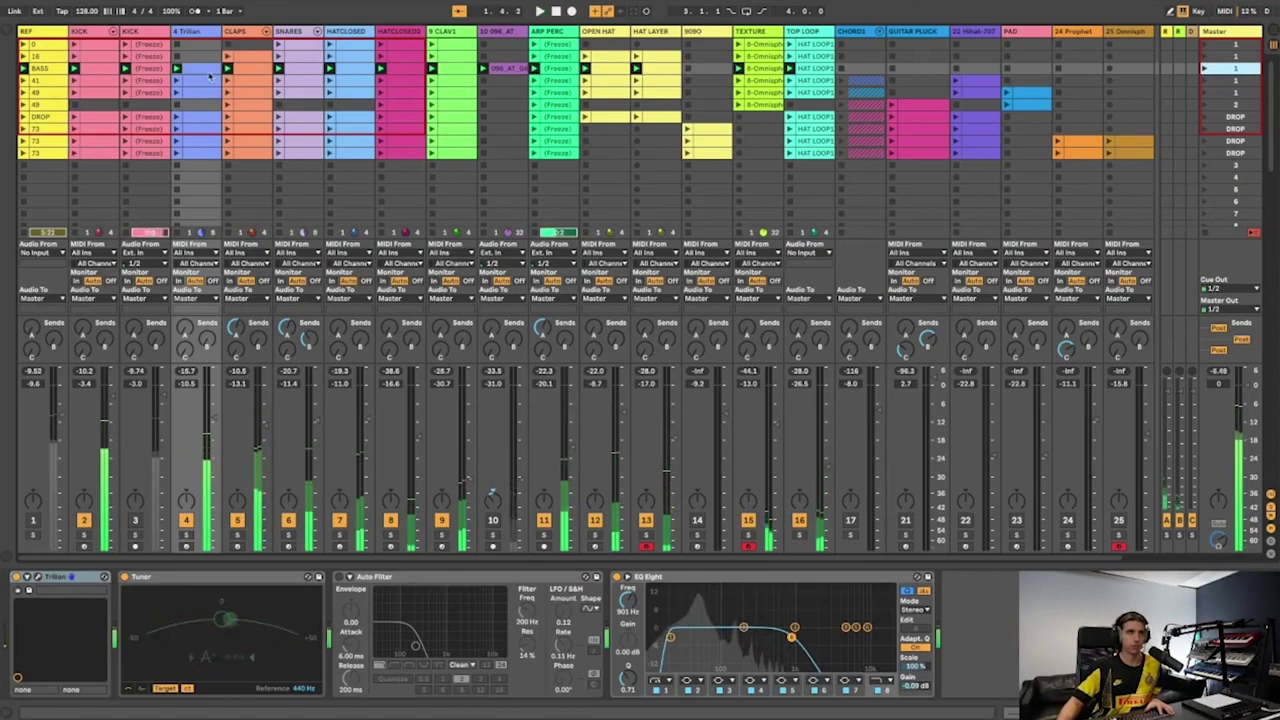
# In the Trilian clip, duplicate the first A#1 note later and lengthen the original
pyautogui.hotkey('shift', 'Tab')
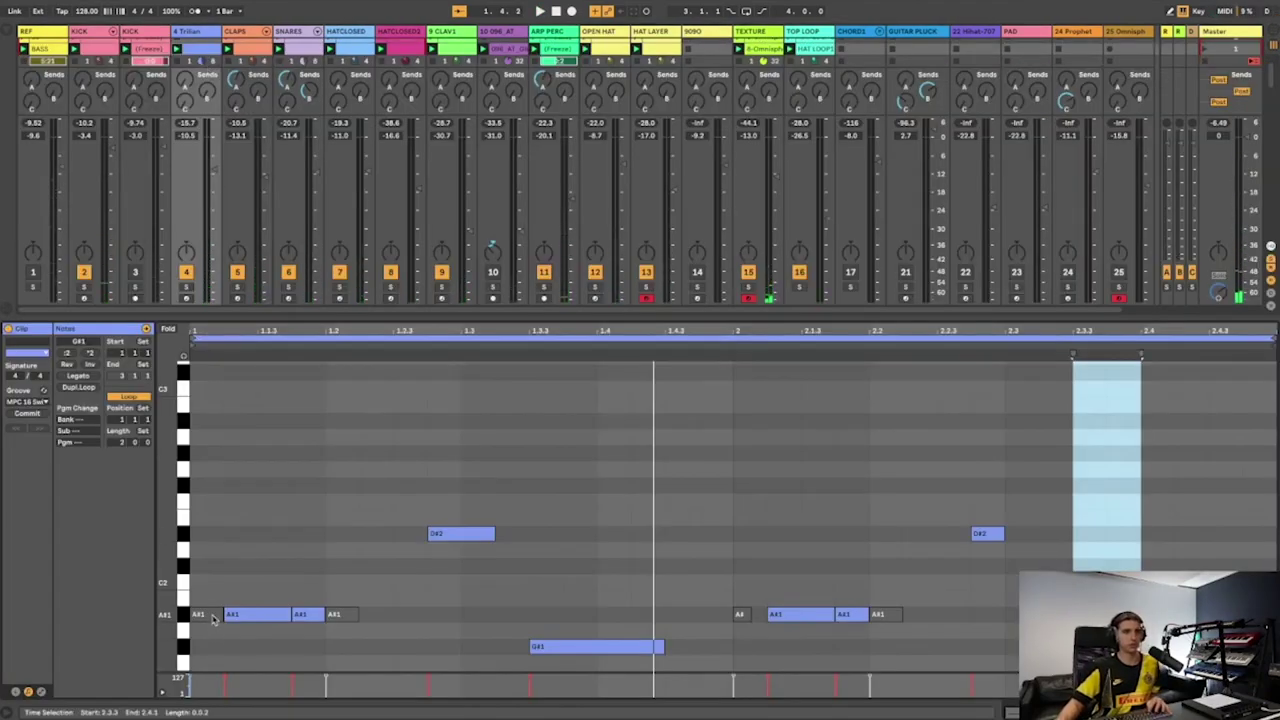
pyautogui.click(210, 616)
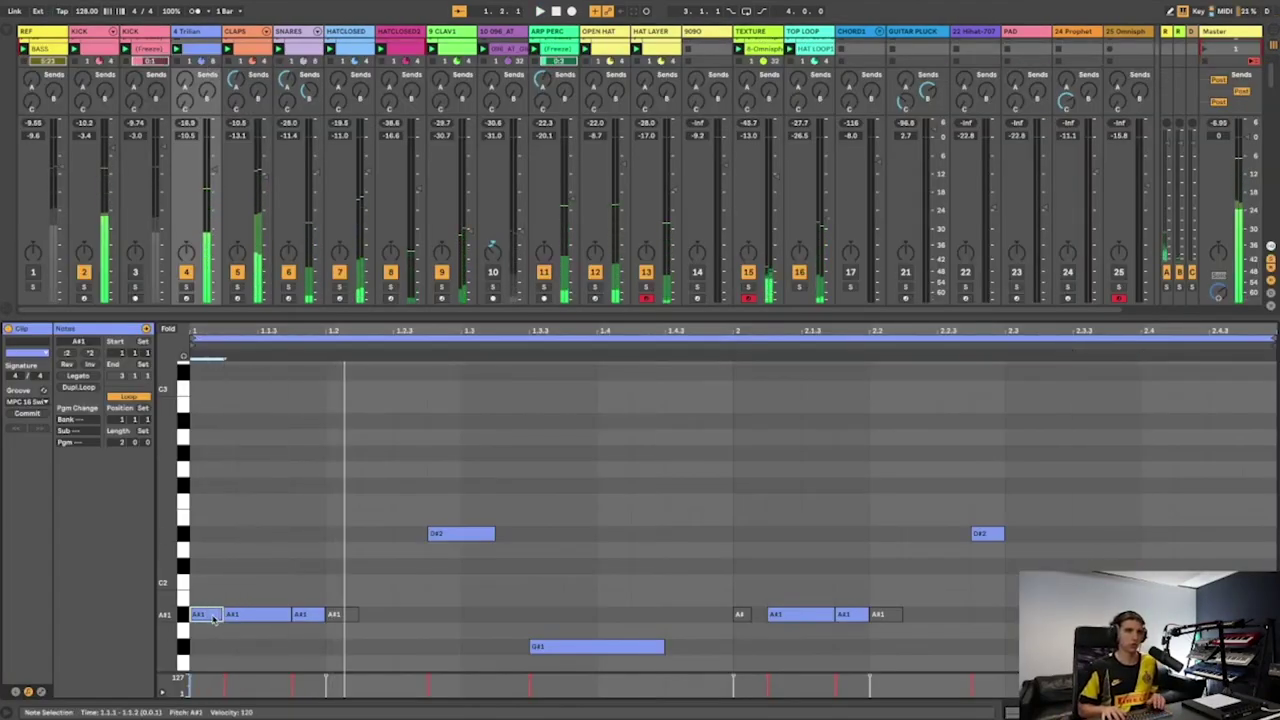
pyautogui.hotkey('ctrl', 'd')
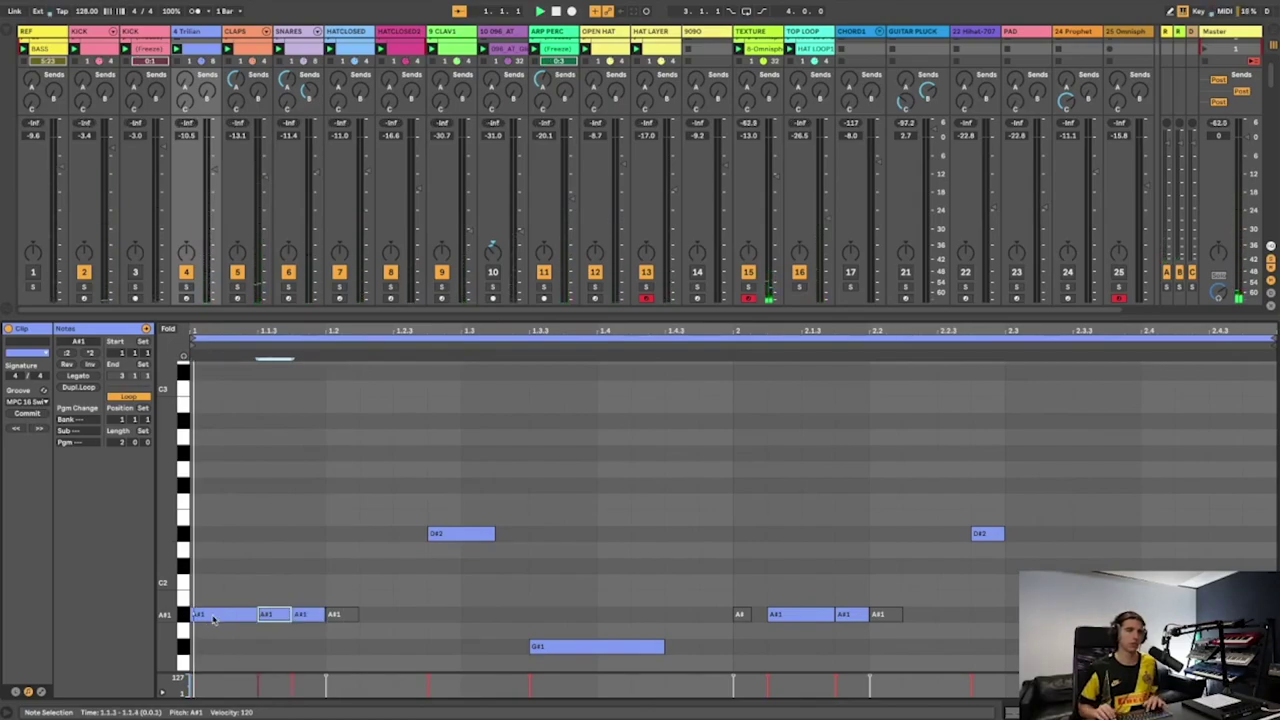
pyautogui.press('Right')
pyautogui.press('Right')
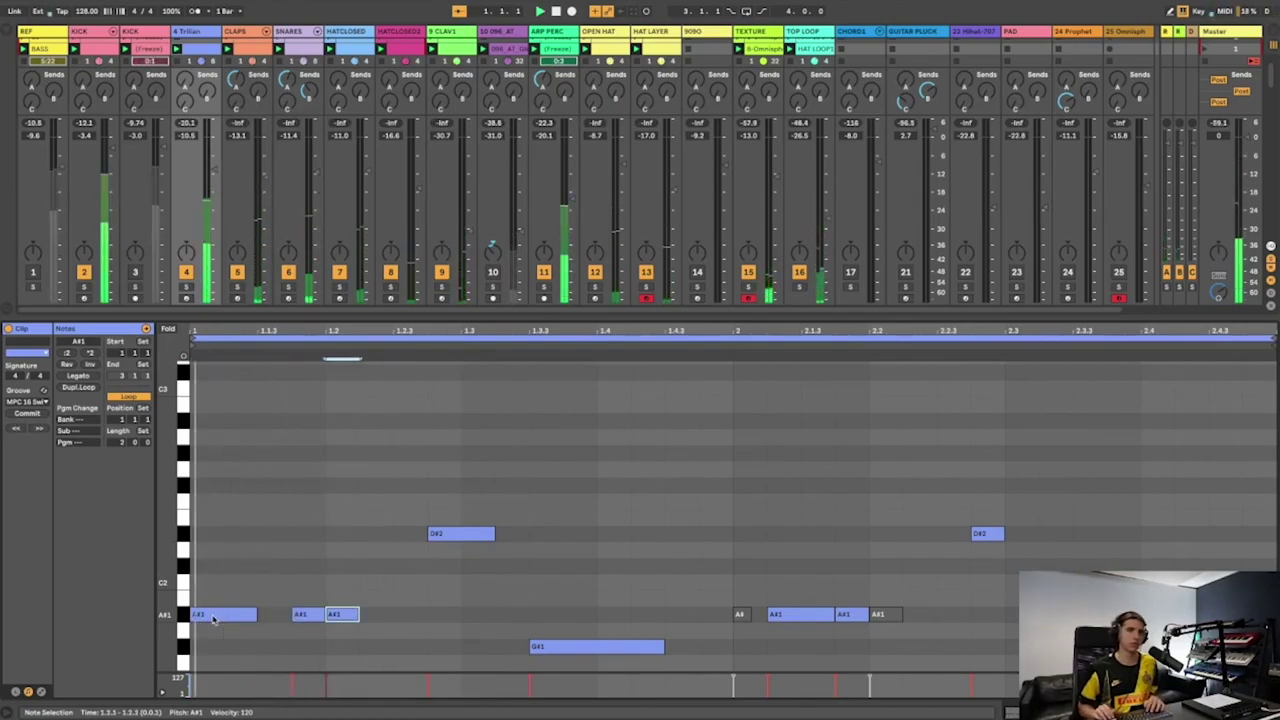
pyautogui.click(212, 616)
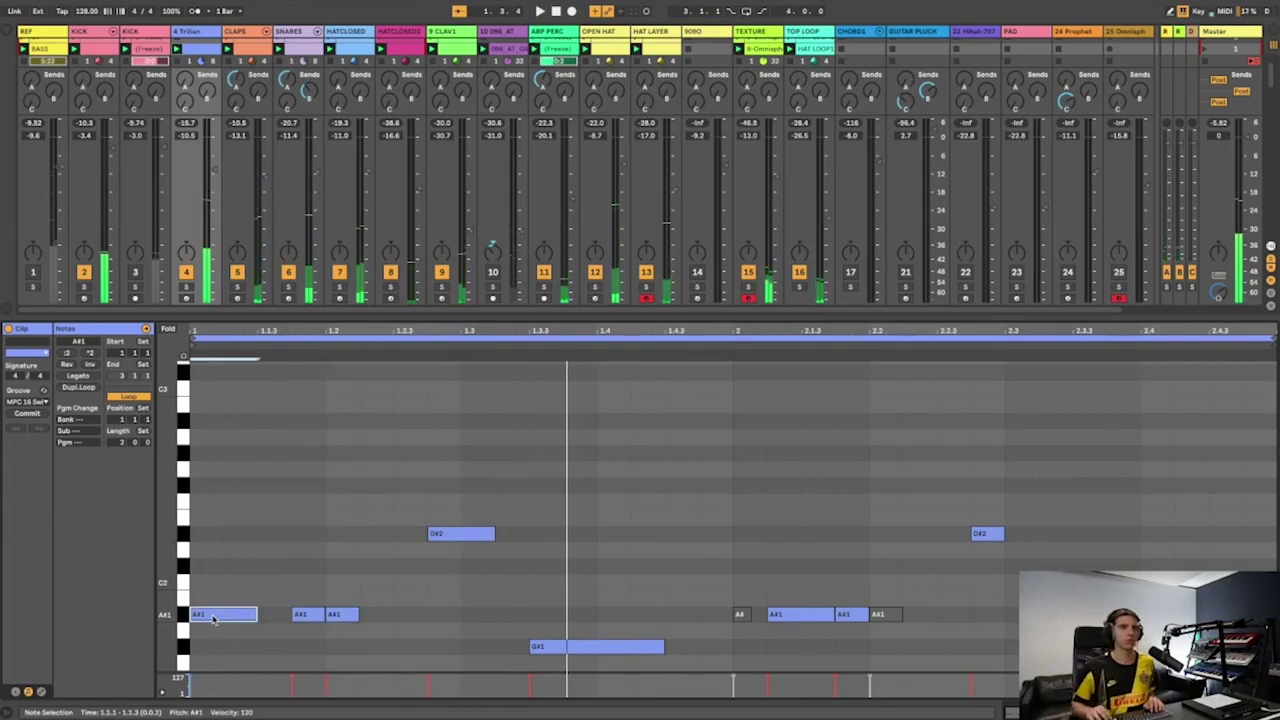
pyautogui.hotkey('shift', 'Right')
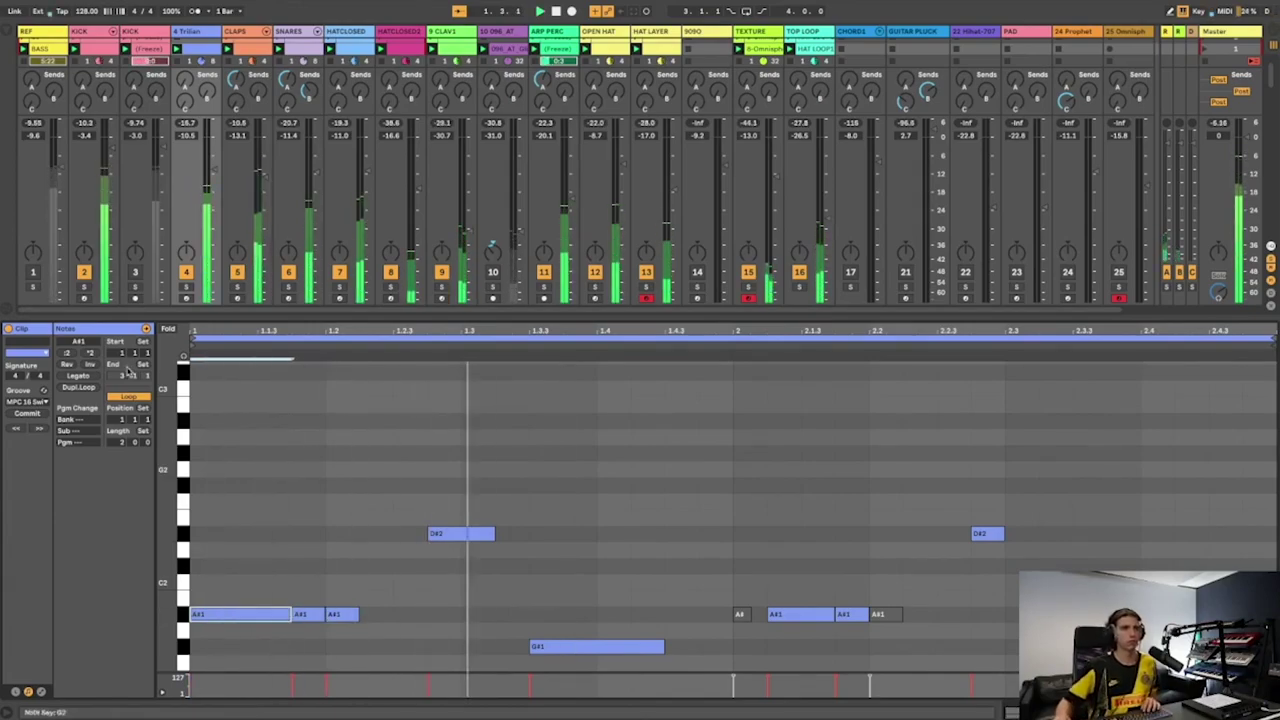
# Compare against REF, then undo the opening A#1 edits back to one longer note
pyautogui.click(33, 287)
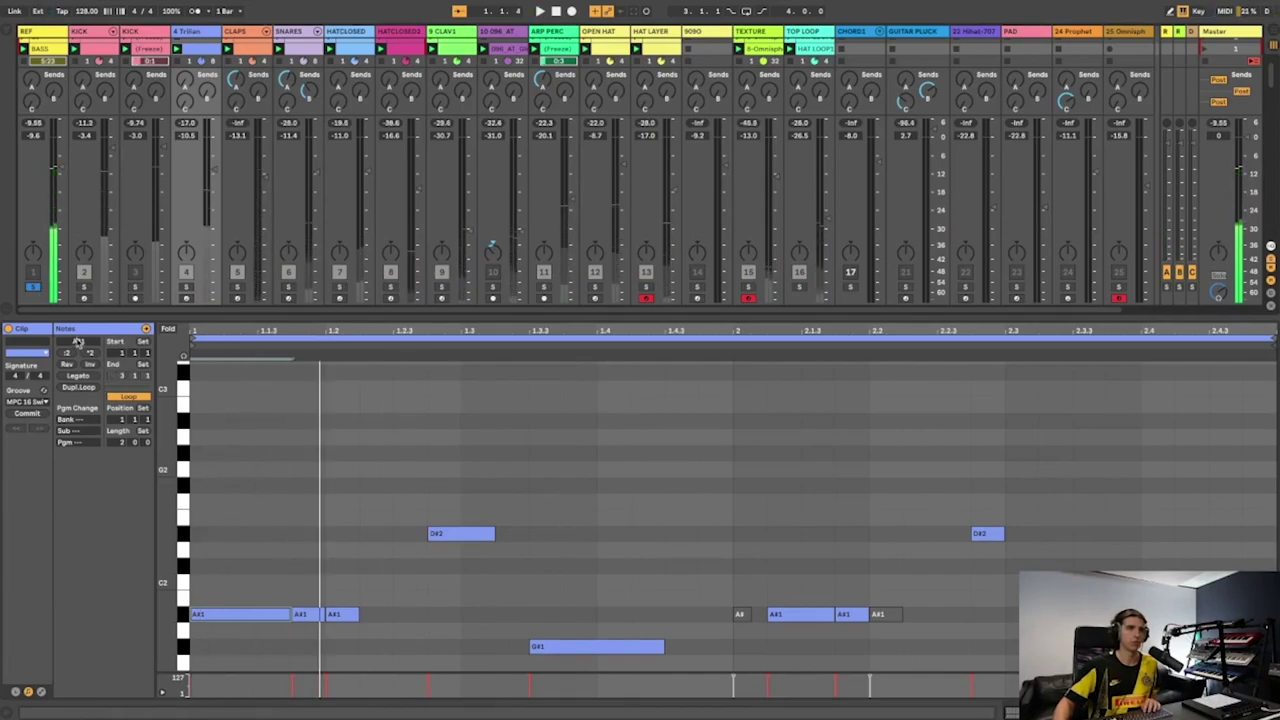
pyautogui.click(33, 287)
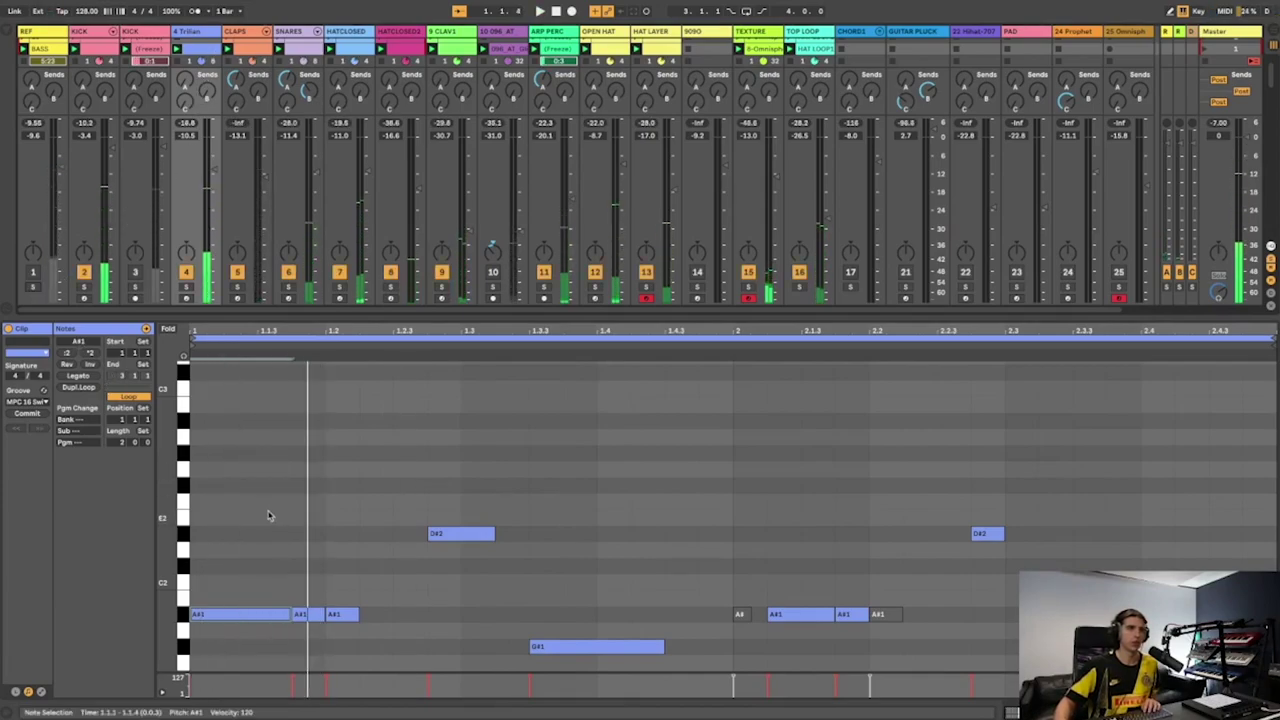
pyautogui.press('space')
pyautogui.click(268, 614)
pyautogui.hotkey('ctrl', 'z')
pyautogui.hotkey('ctrl', 'z')
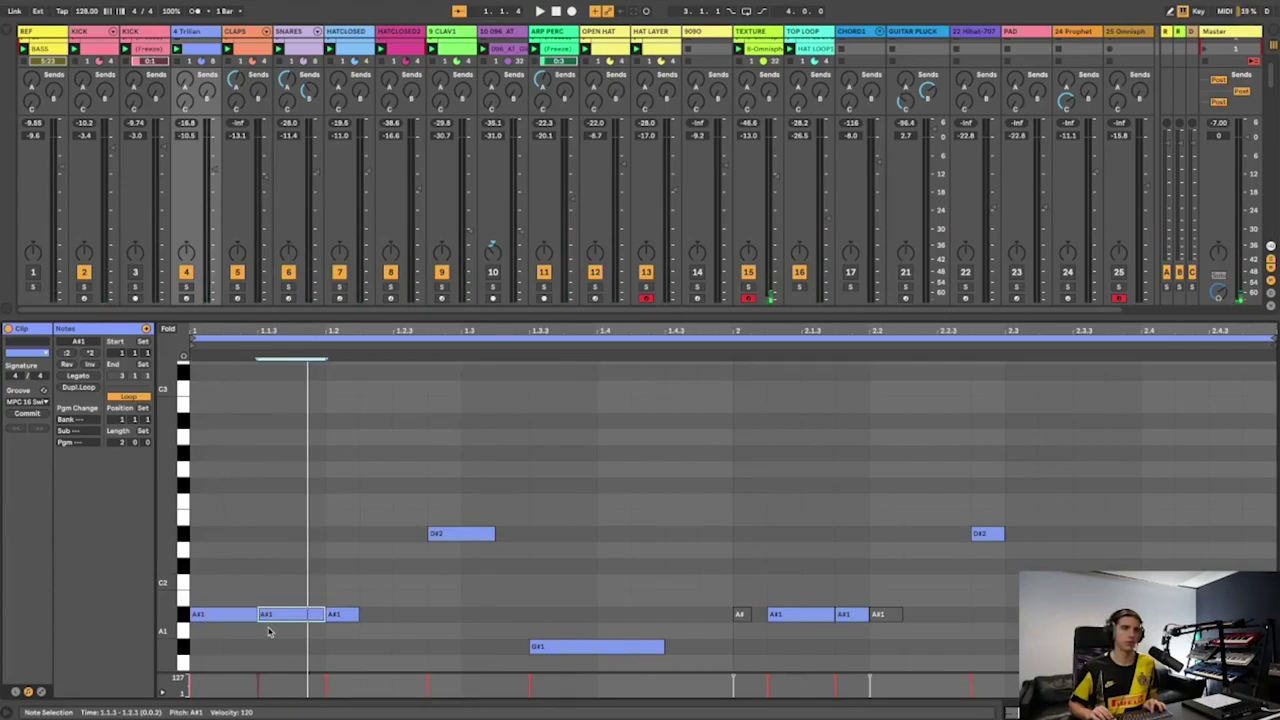
pyautogui.press('space')
pyautogui.hotkey('ctrl', 'z')
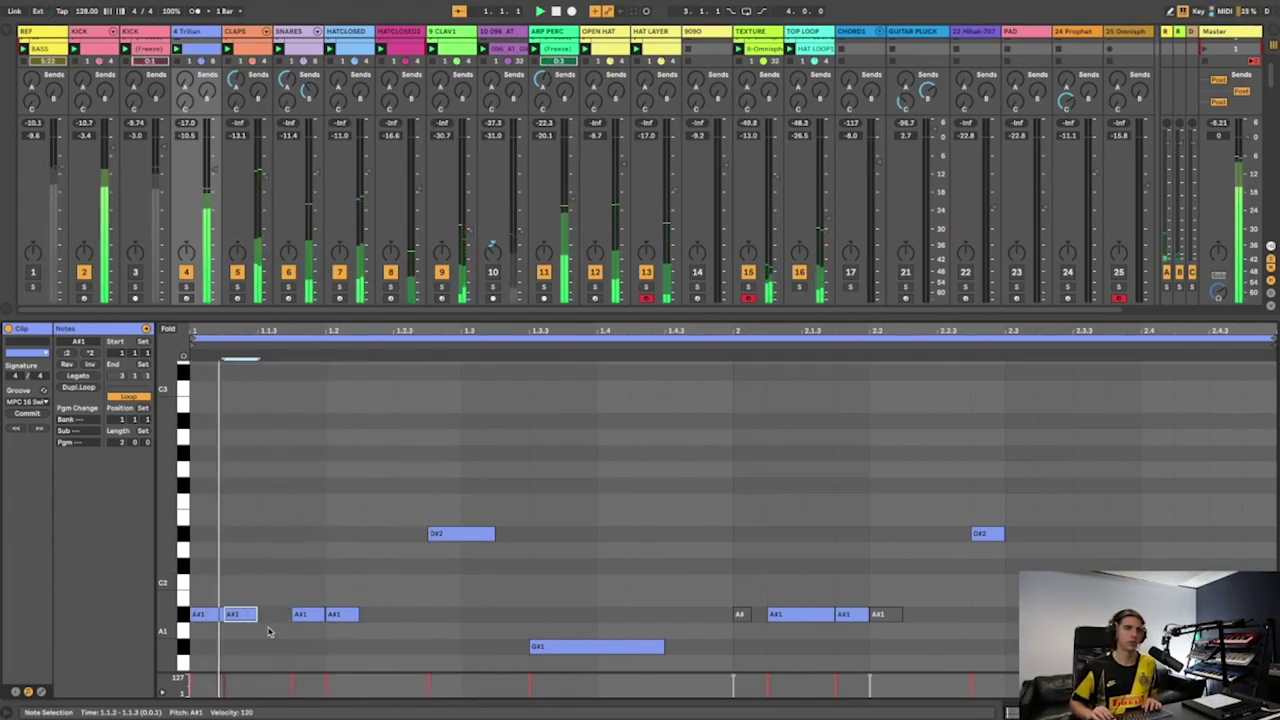
pyautogui.hotkey('ctrl', 'z')
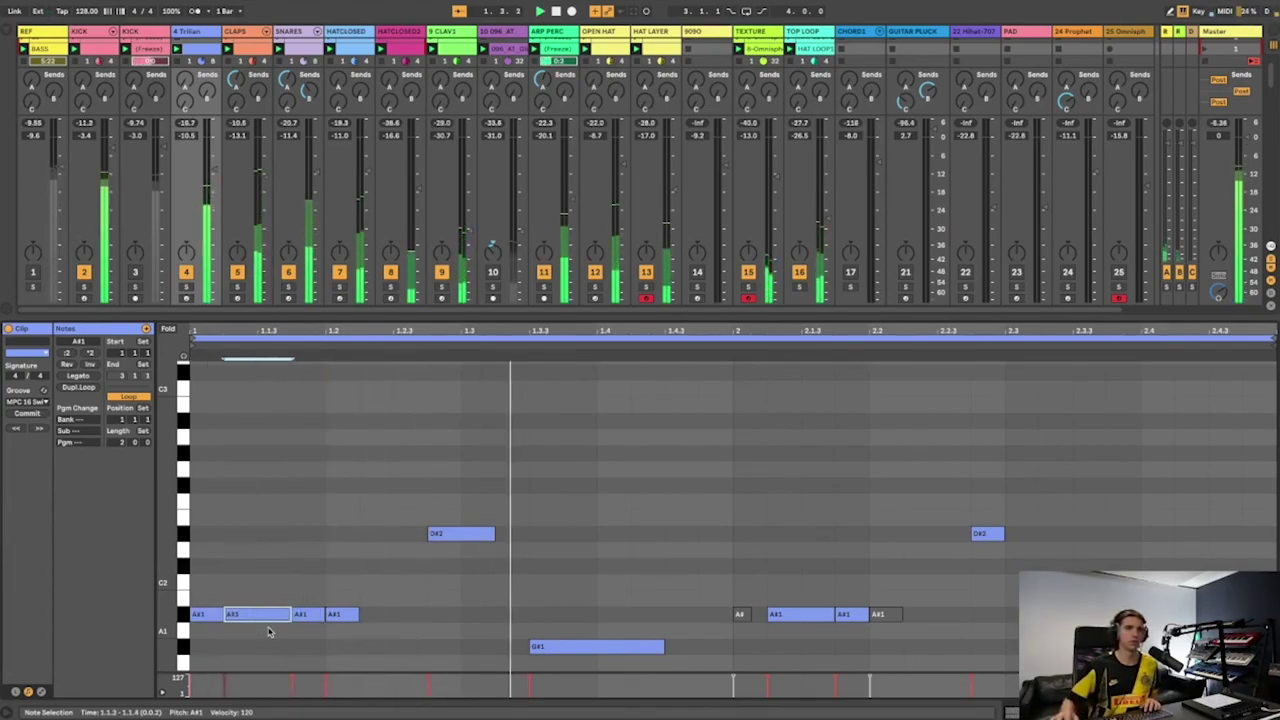
# Copy bar 1's A#1 notes into bar 2 a sixteenth later and compare with REF
pyautogui.moveTo(460, 597); pyautogui.dragTo(189, 612)
pyautogui.hotkey('ctrl', 'd')
pyautogui.press('Right')
pyautogui.press('Right')
pyautogui.press('Right')
pyautogui.press('Right')
pyautogui.press('Right')
pyautogui.press('Right')
pyautogui.press('Right')
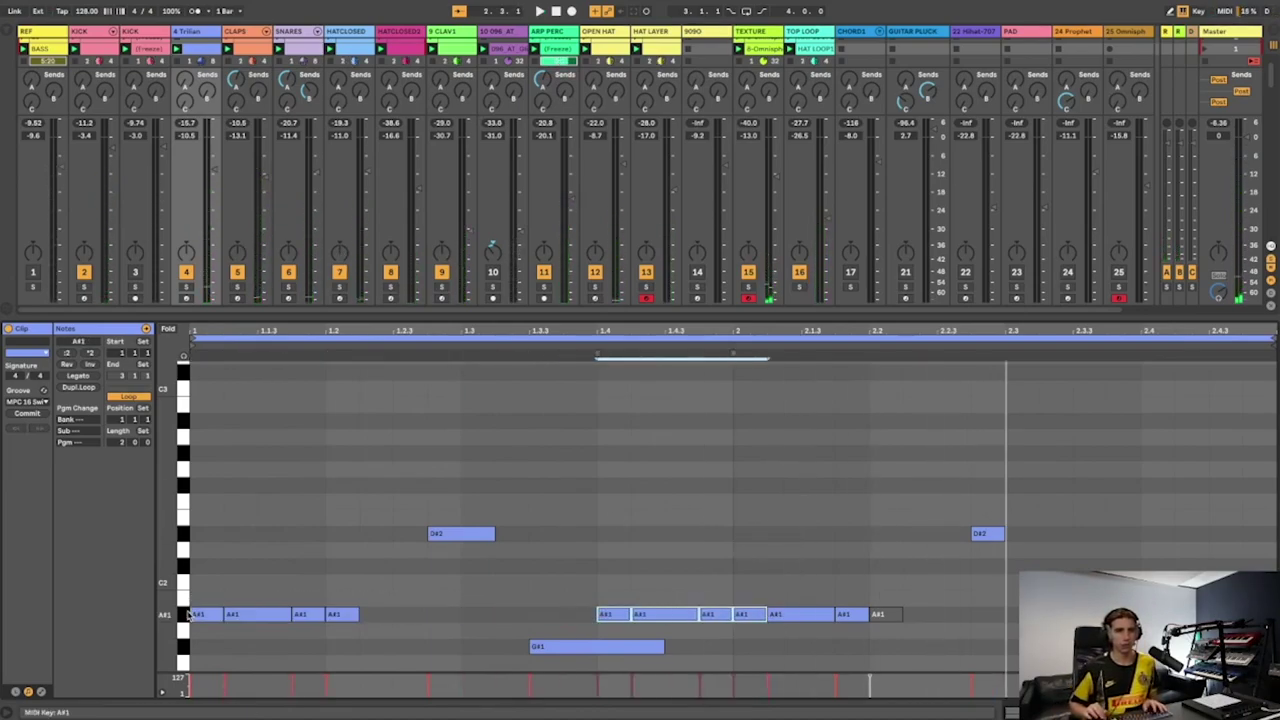
pyautogui.press('Right')
pyautogui.press('space')
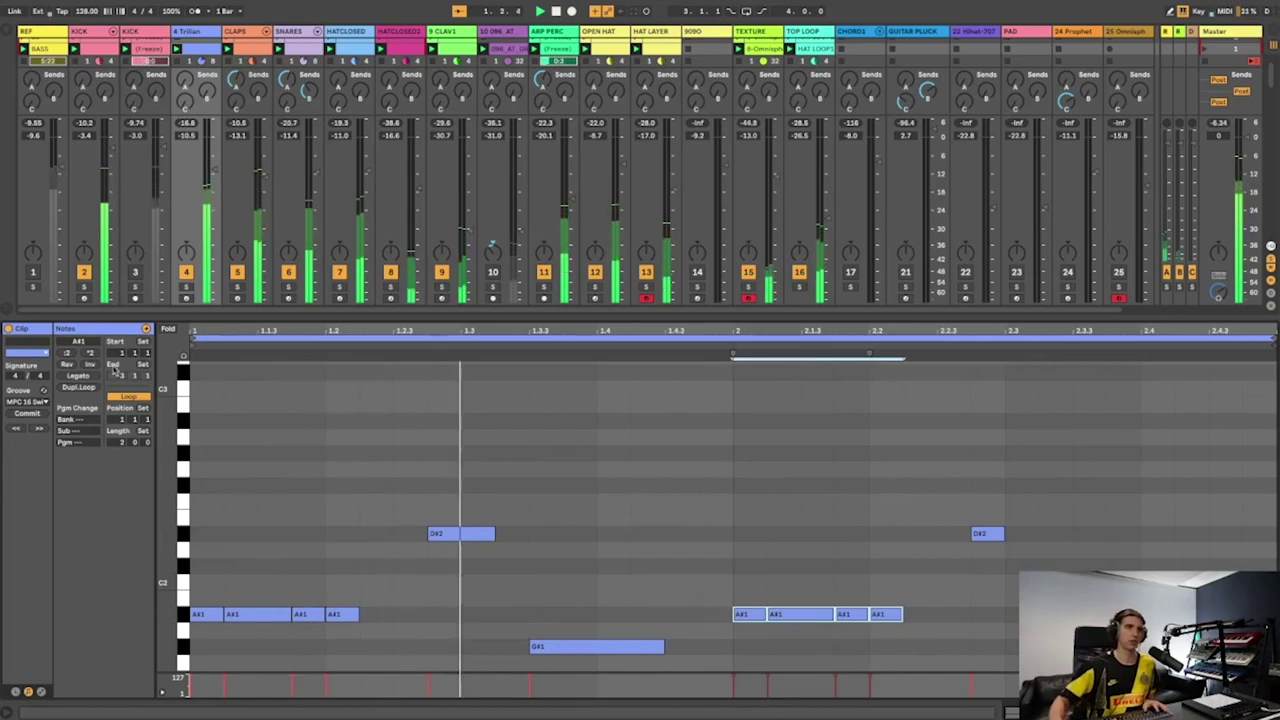
pyautogui.click(34, 288)
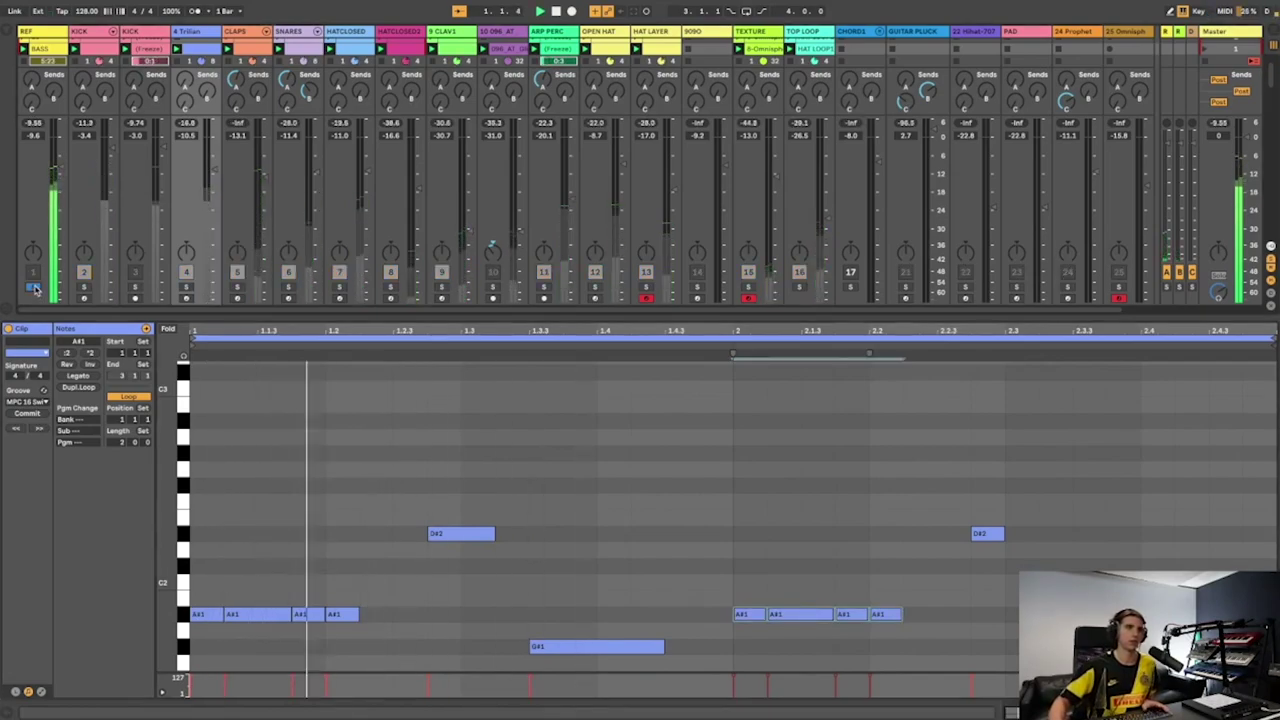
pyautogui.click(34, 288)
# Try halving and duplicating the long A#1 note, then undo back to one long note
pyautogui.click(260, 613)
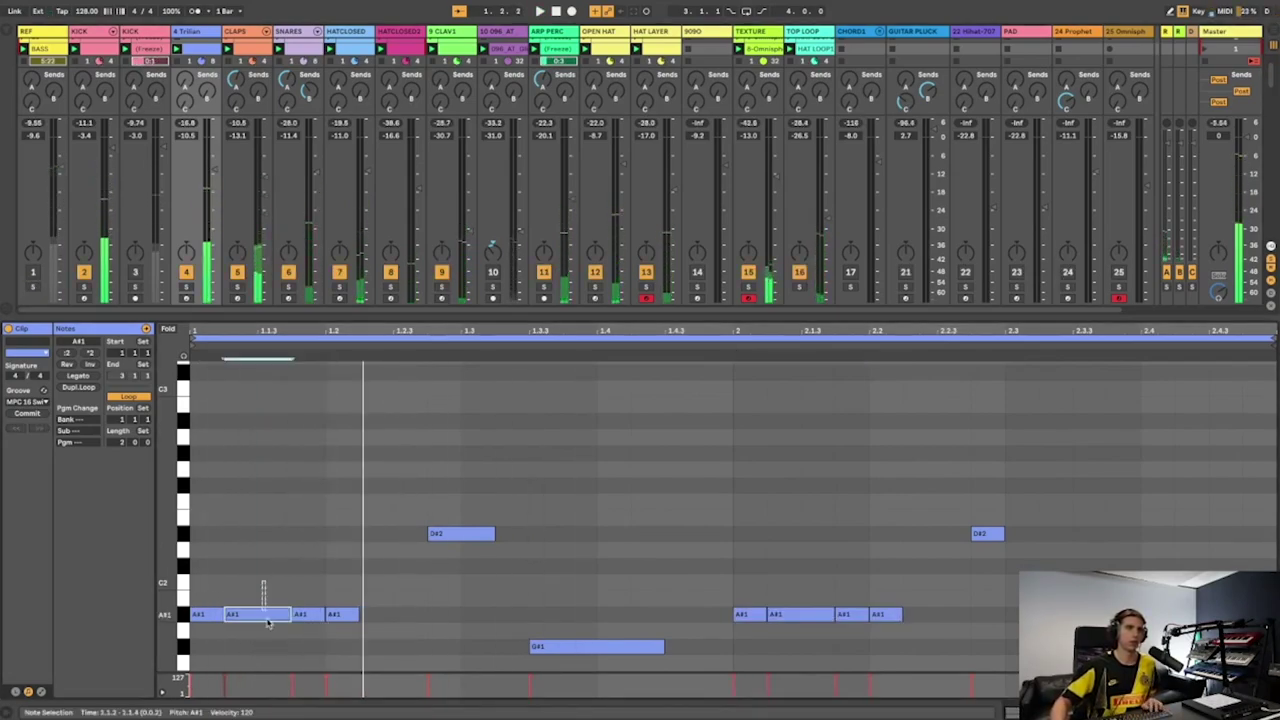
pyautogui.hotkey('shift', 'Left')
pyautogui.hotkey('ctrl', 'd')
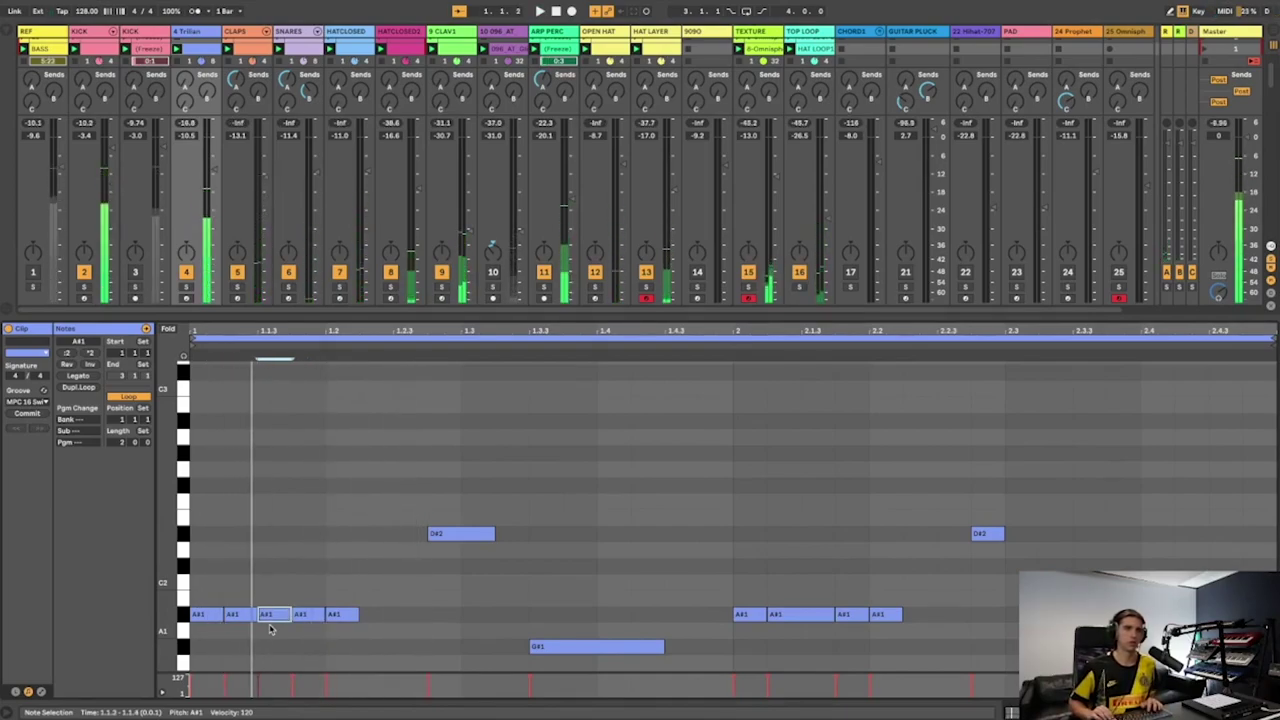
pyautogui.hotkey('ctrl', 'z')
pyautogui.hotkey('ctrl', 'z')
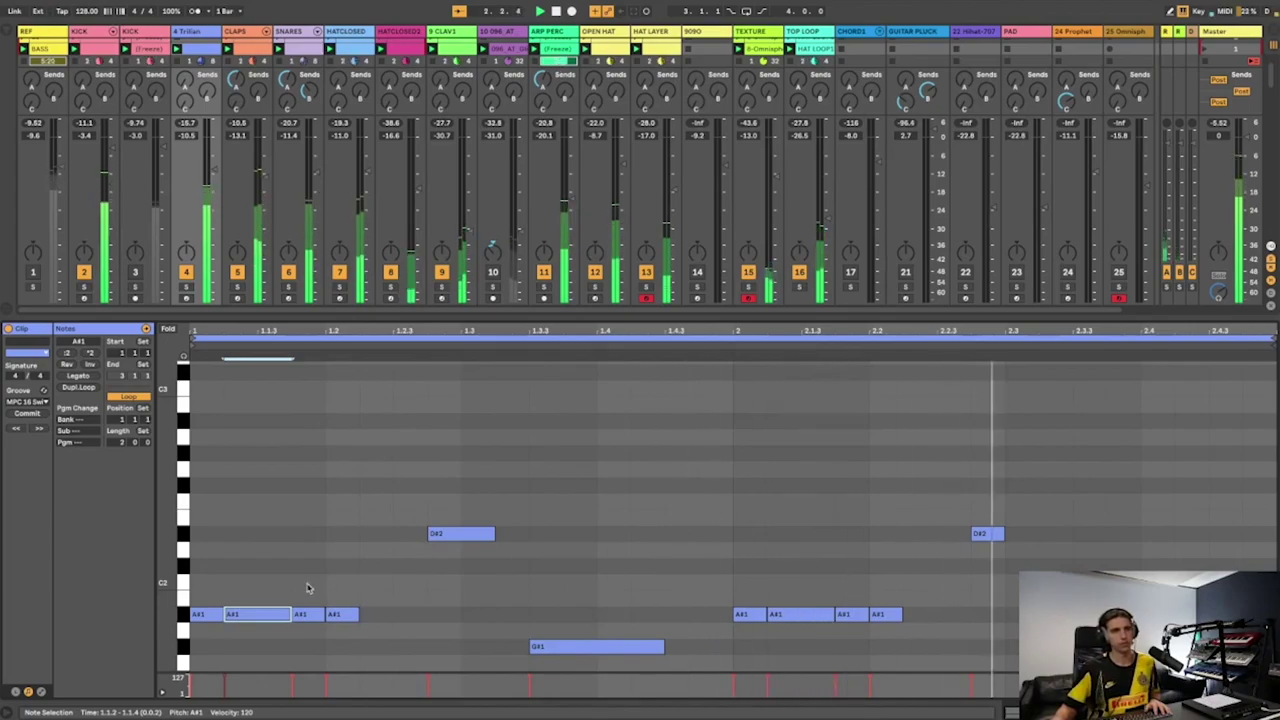
# Stop playback and move the D#2 note to span 1.2.4 to 1.3.2
pyautogui.press('space')
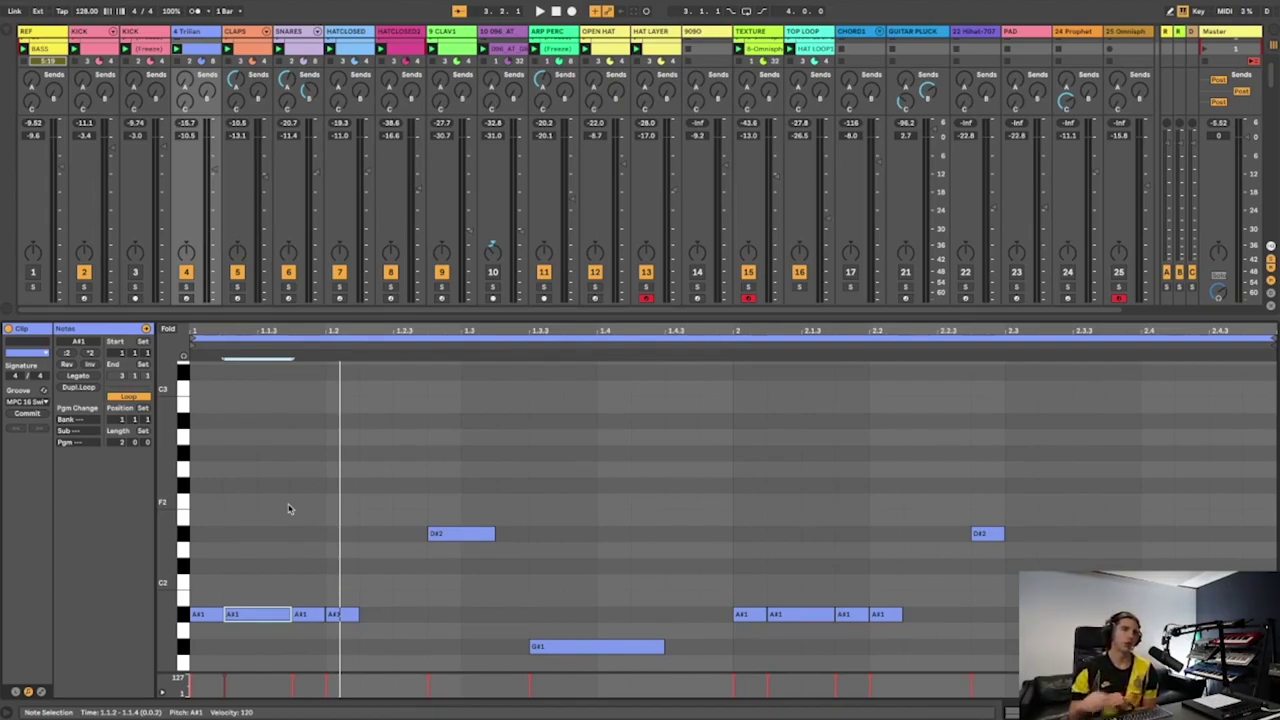
pyautogui.moveTo(462, 534)
pyautogui.mouseDown()
pyautogui.moveTo(429, 537)
pyautogui.moveTo(519, 537)
pyautogui.moveTo(425, 537)
pyautogui.moveTo(461, 534)
pyautogui.mouseUp()
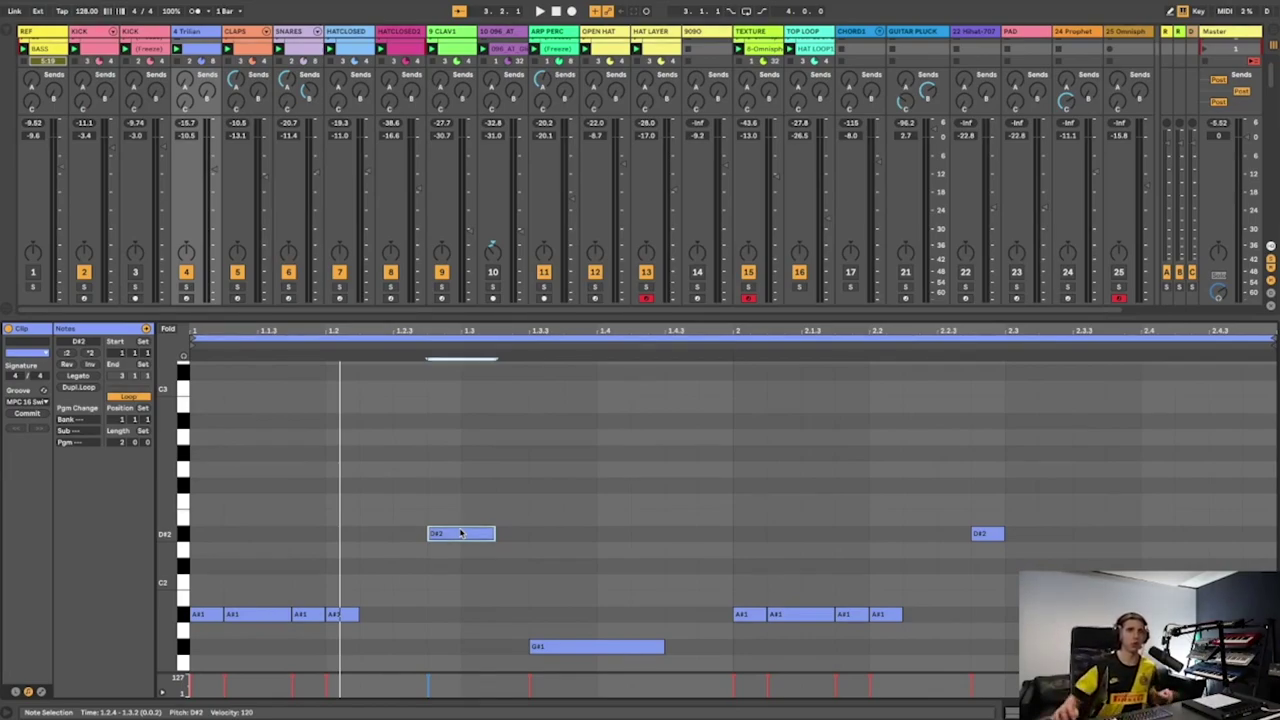
# After a REF check, solo the Trillian bass and switch off its EQ Eight low-pass band
pyautogui.scroll(-1, 461, 533)
pyautogui.click(203, 31)
pyautogui.press('space')
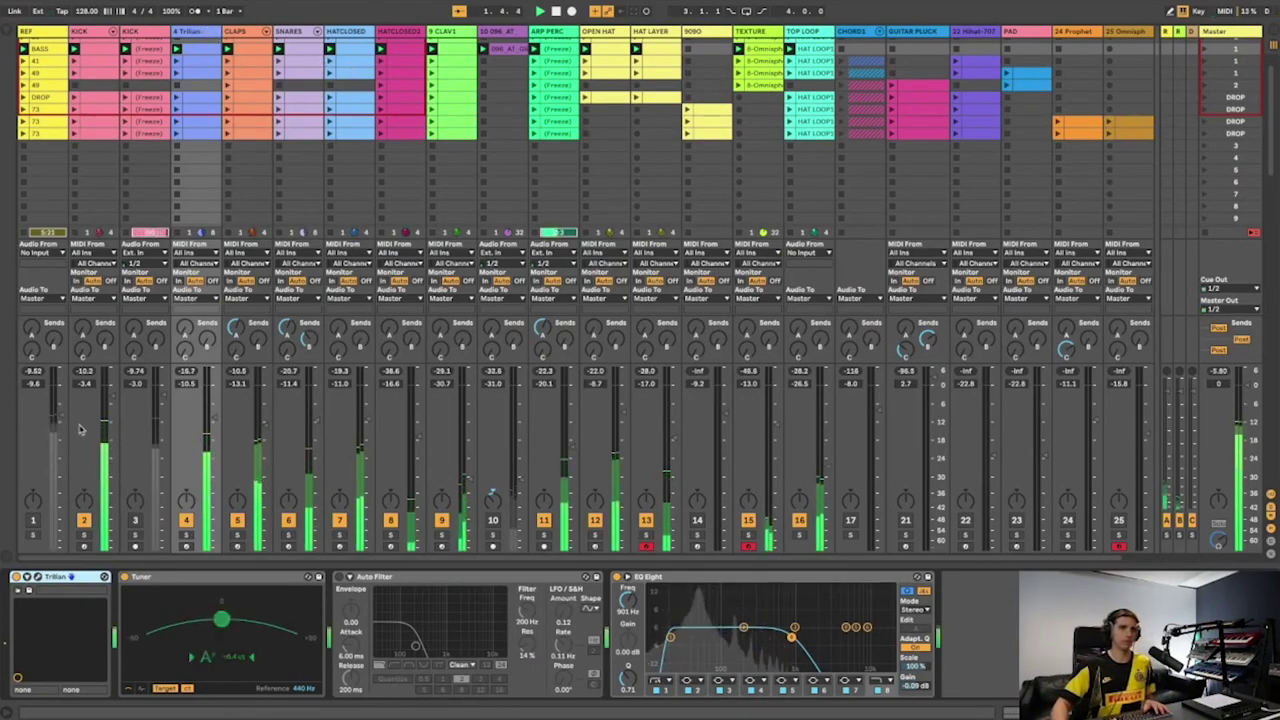
pyautogui.click(34, 536)
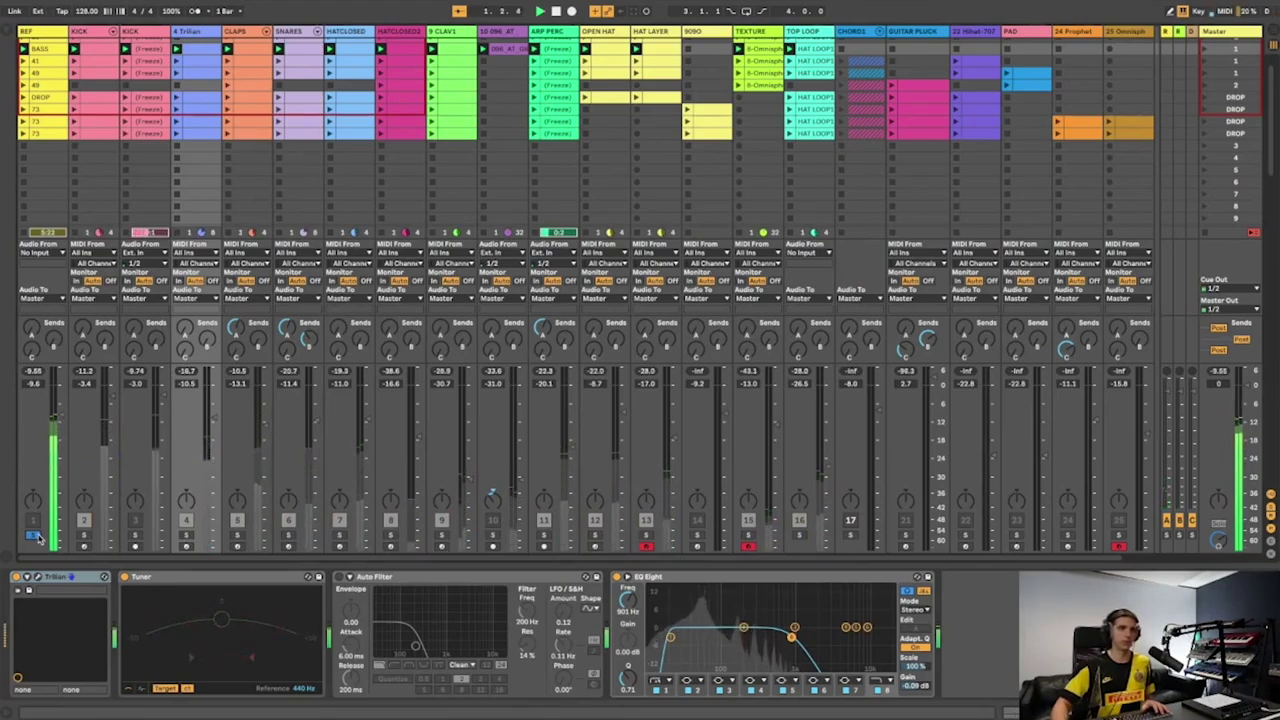
pyautogui.click(34, 536)
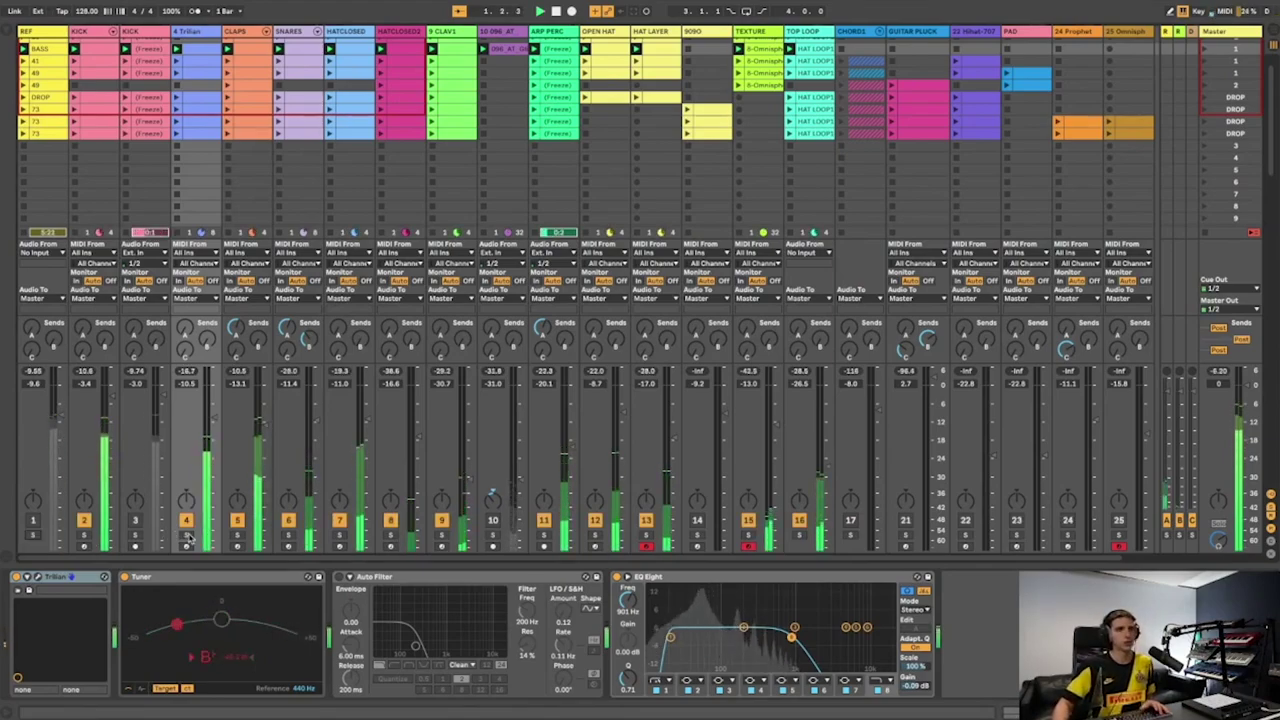
pyautogui.click(186, 536)
pyautogui.click(205, 33)
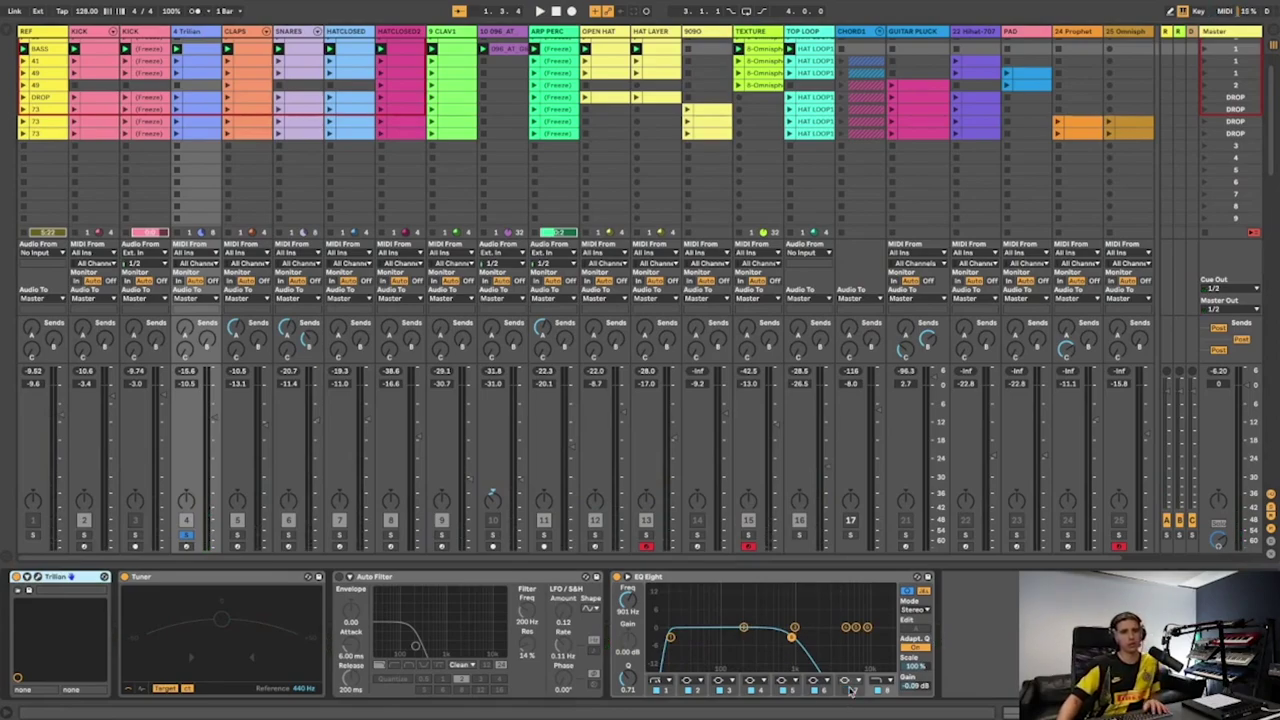
pyautogui.click(879, 690)
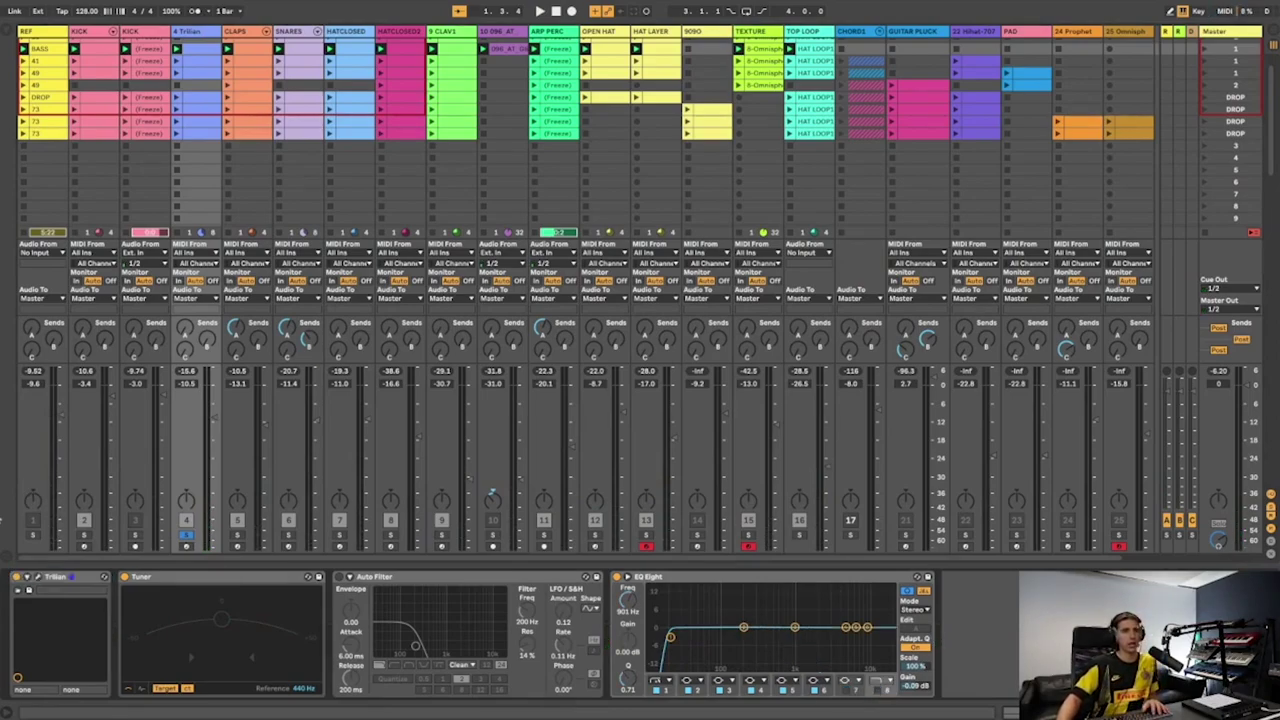
pyautogui.press('space')
# Turn off the BPM Delay on the Trilian patch's layer A effects
pyautogui.press('super+alt+p')
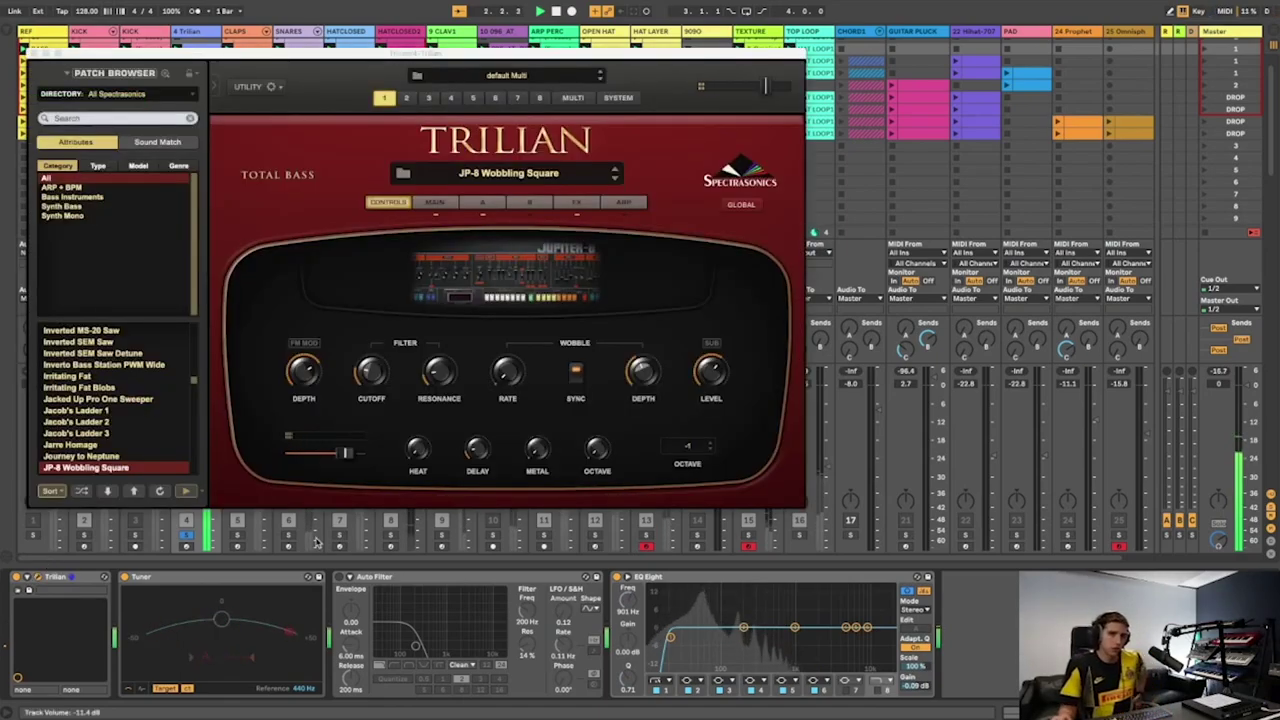
pyautogui.click(577, 203)
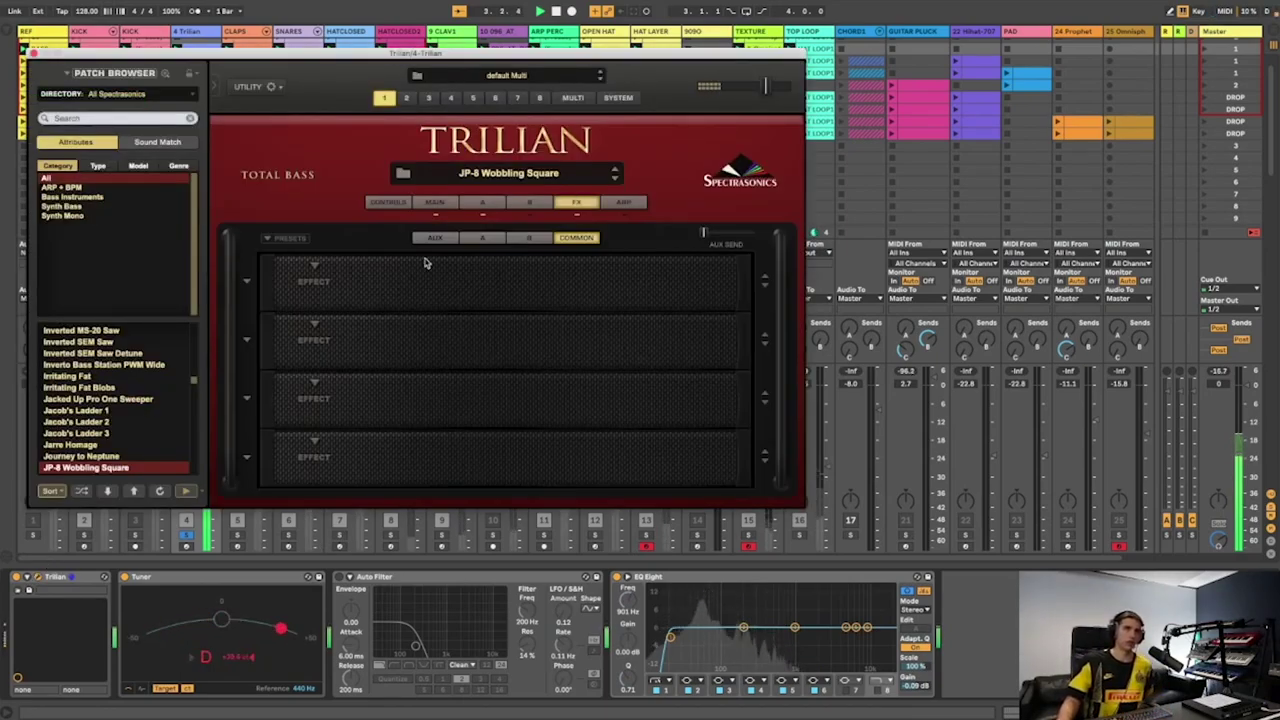
pyautogui.click(482, 238)
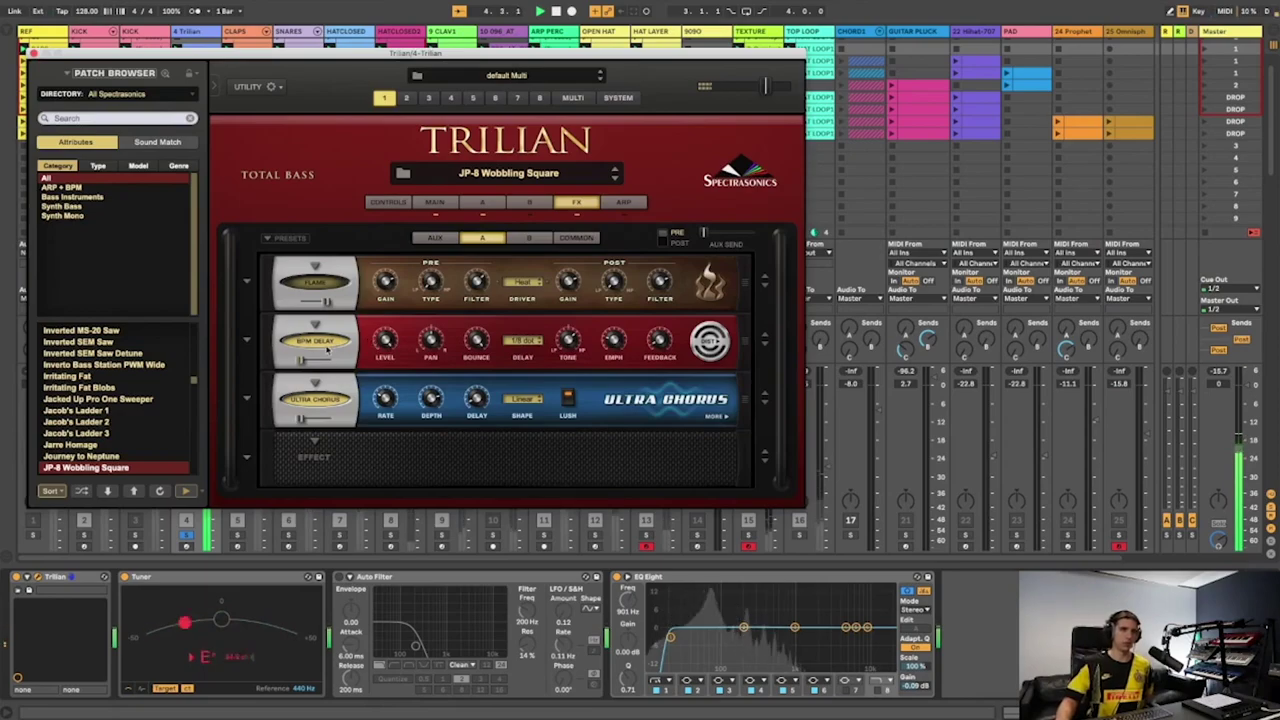
pyautogui.click(326, 348)
# Lengthen the layer A envelope release and open up the filter cutoff in Trilian
pyautogui.click(447, 205)
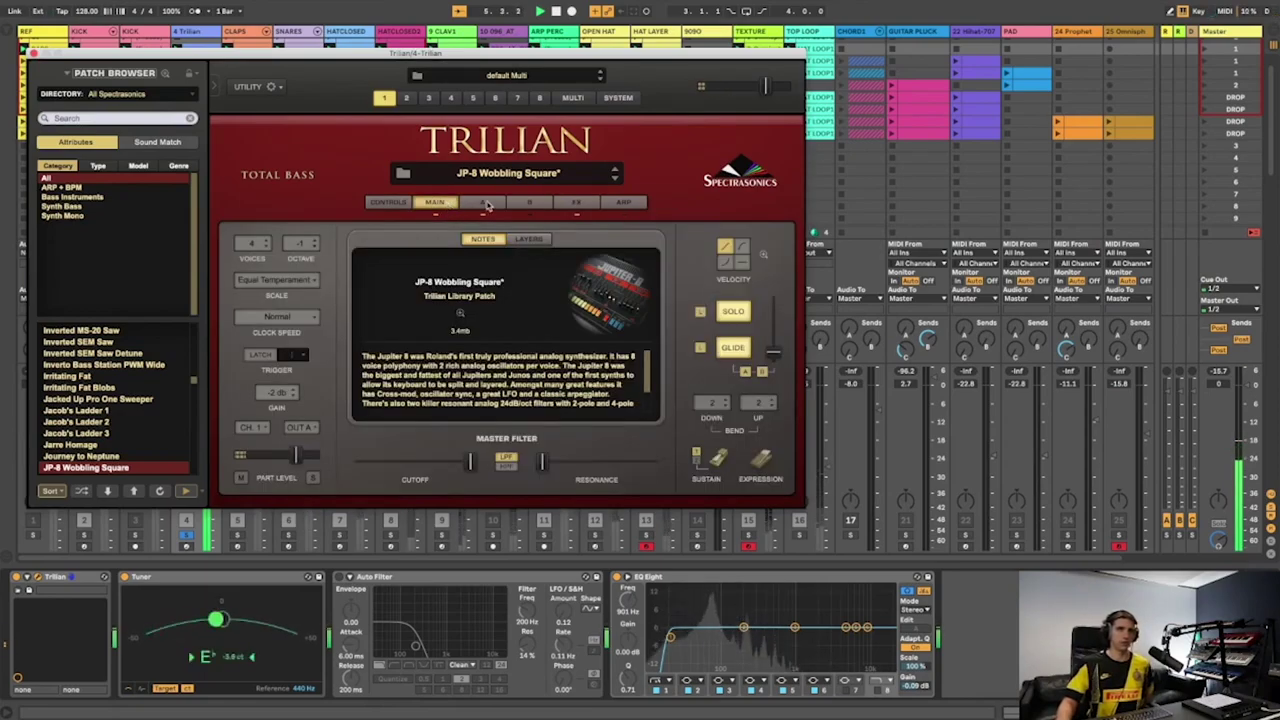
pyautogui.click(487, 204)
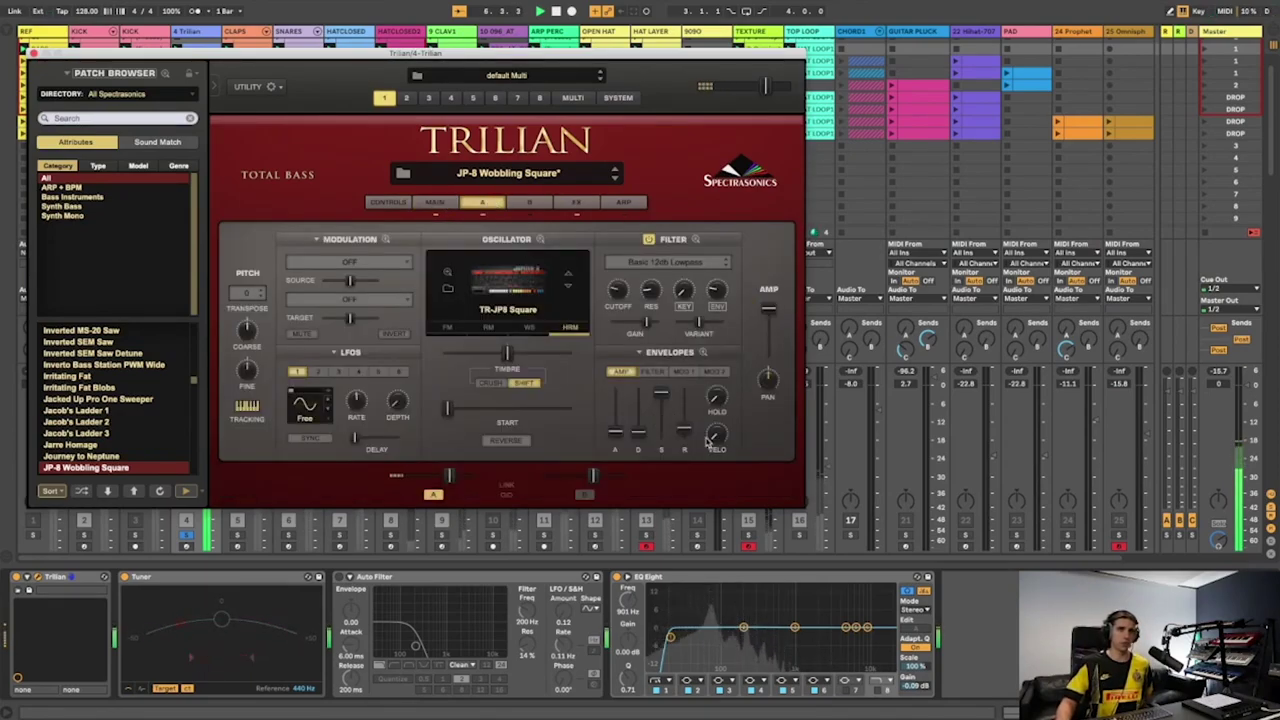
pyautogui.moveTo(685, 432); pyautogui.dragTo(620, 440)
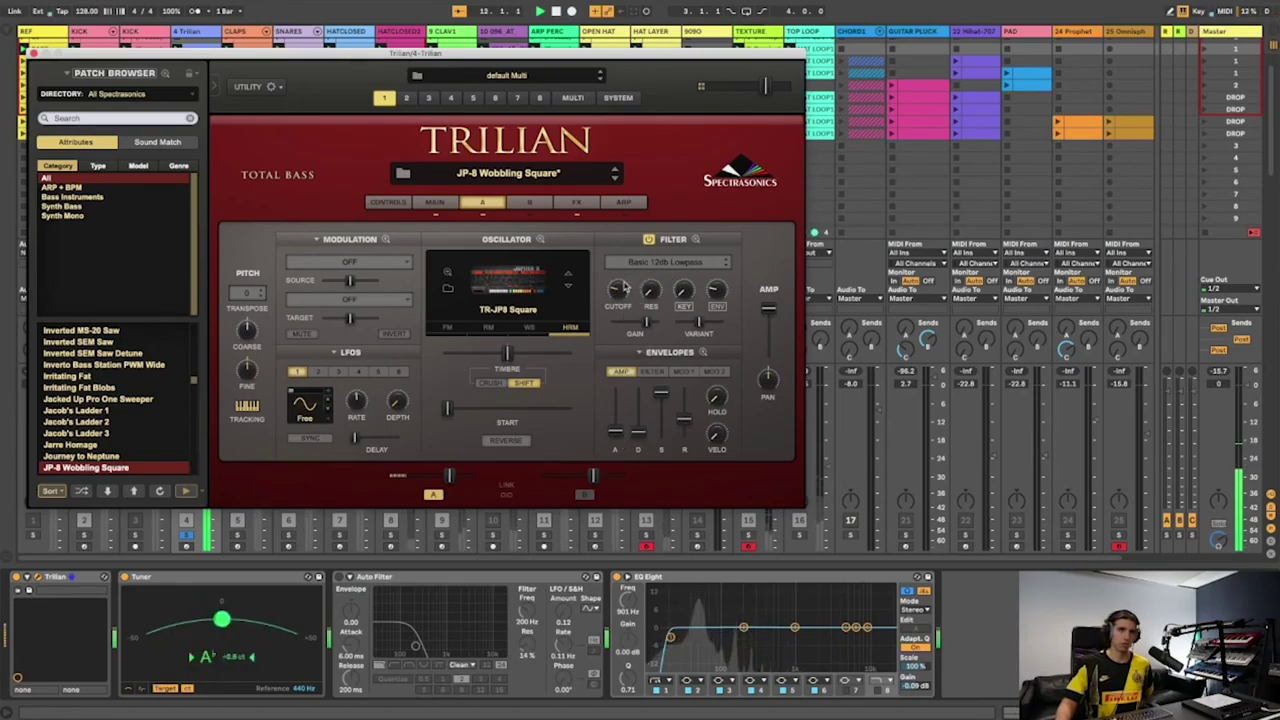
pyautogui.moveTo(655, 291)
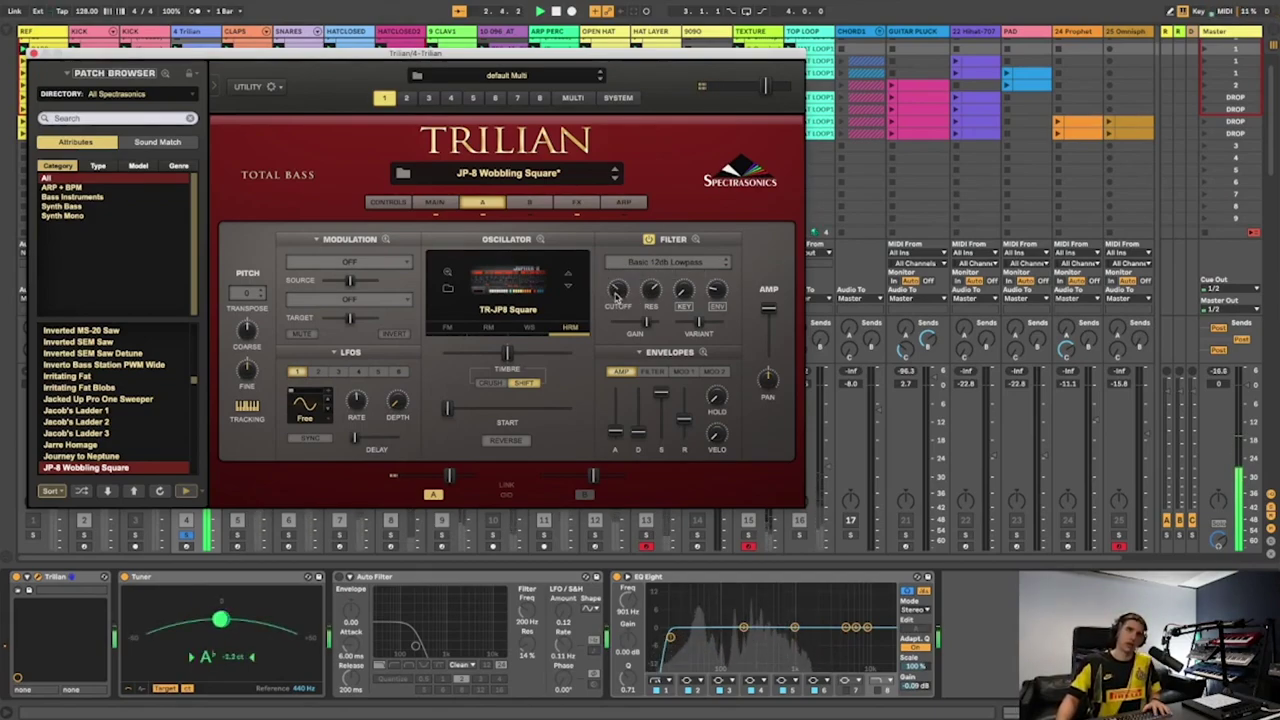
pyautogui.moveTo(617, 290)
pyautogui.mouseDown()
pyautogui.moveTo(622, 238)
pyautogui.moveTo(606, 297)
pyautogui.mouseUp()
pyautogui.click(647, 324)
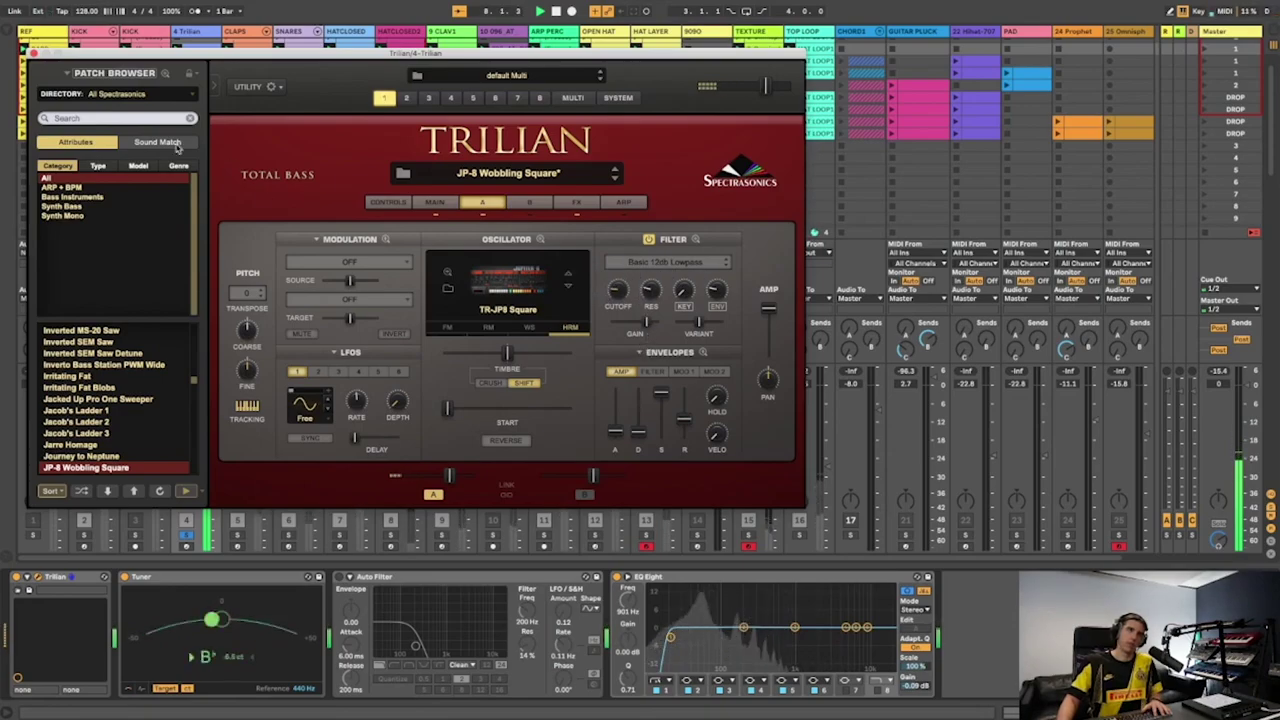
pyautogui.click(34, 53)
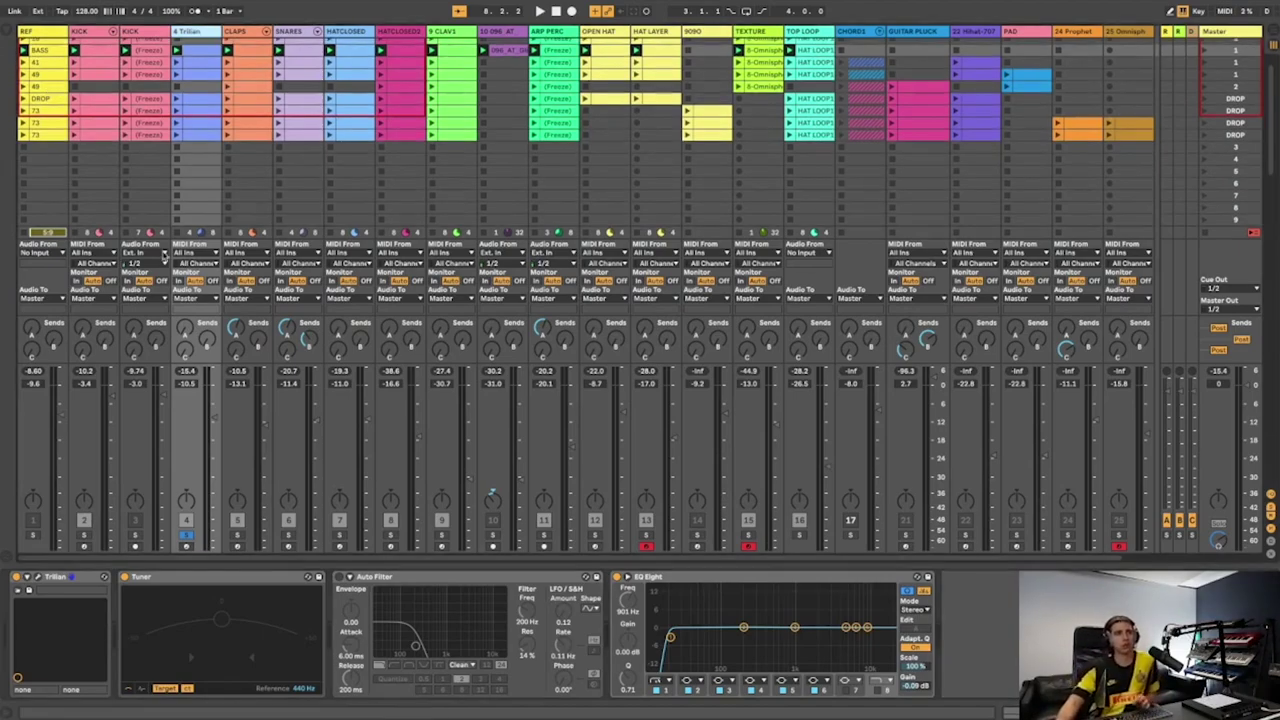
# Unsolo the Trillian bass and play the full mix from the beginning
pyautogui.click(185, 535)
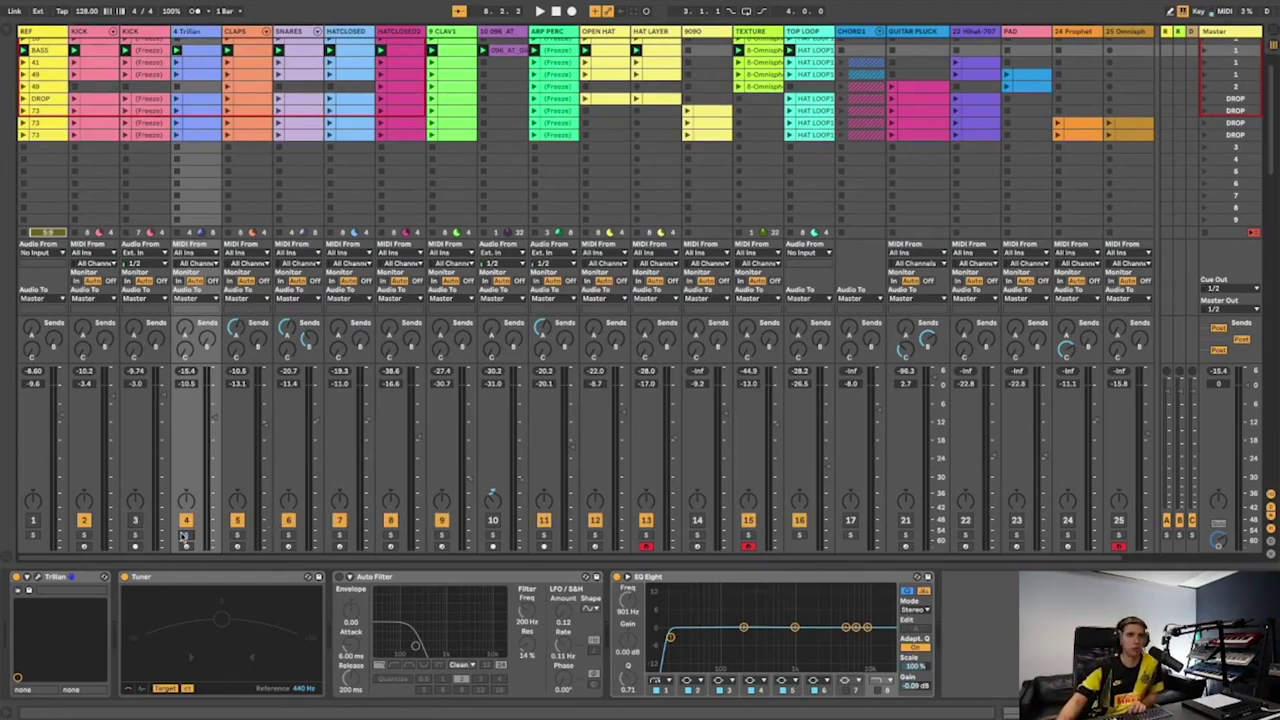
pyautogui.press('space')
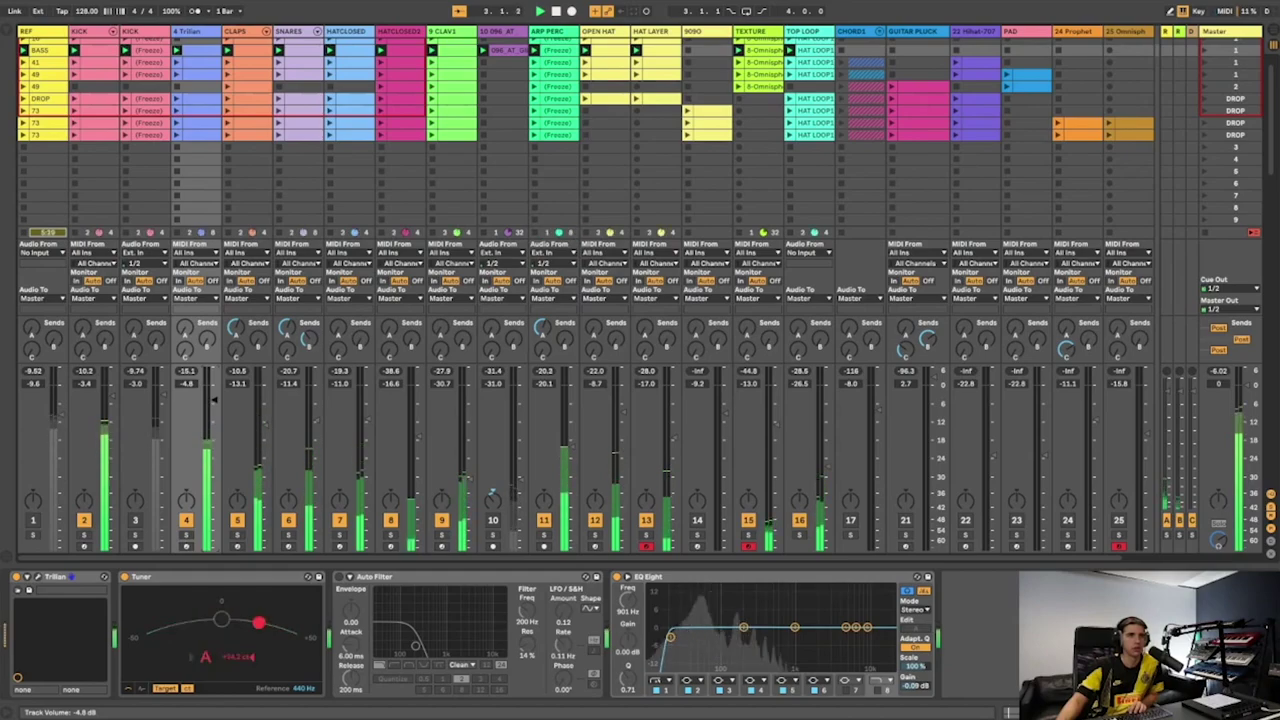
pyautogui.press('space')
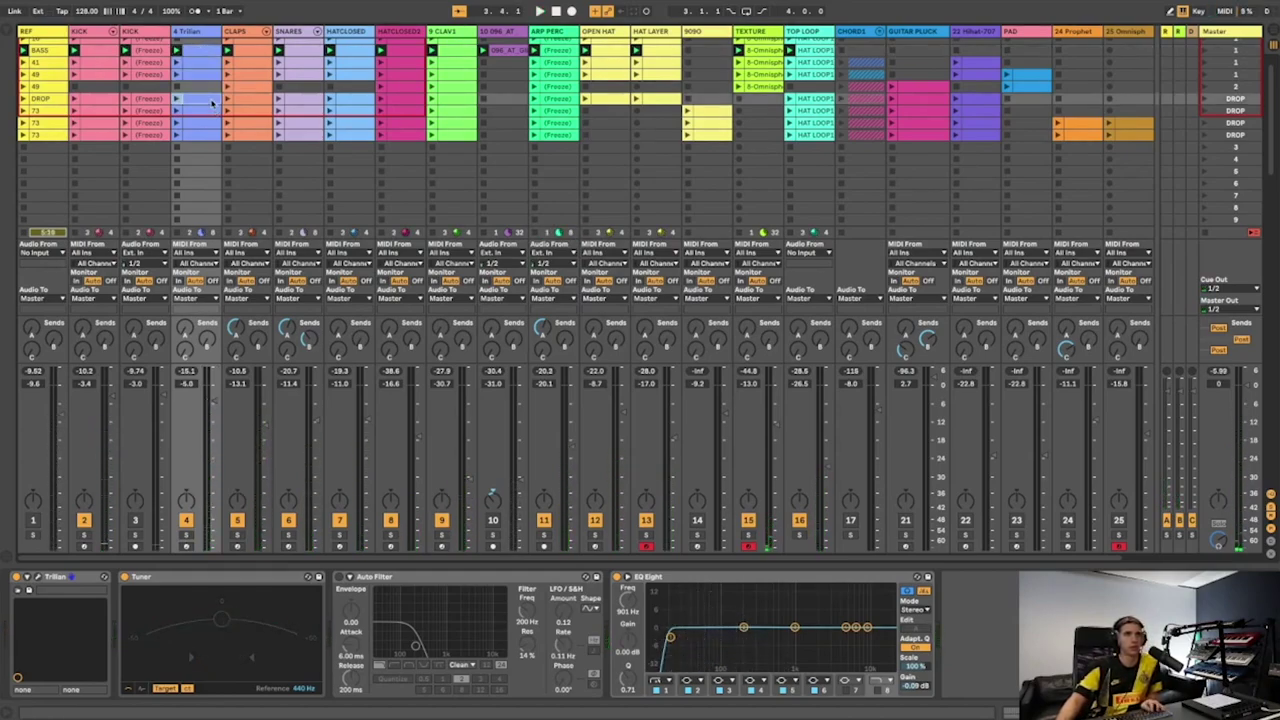
pyautogui.press('space')
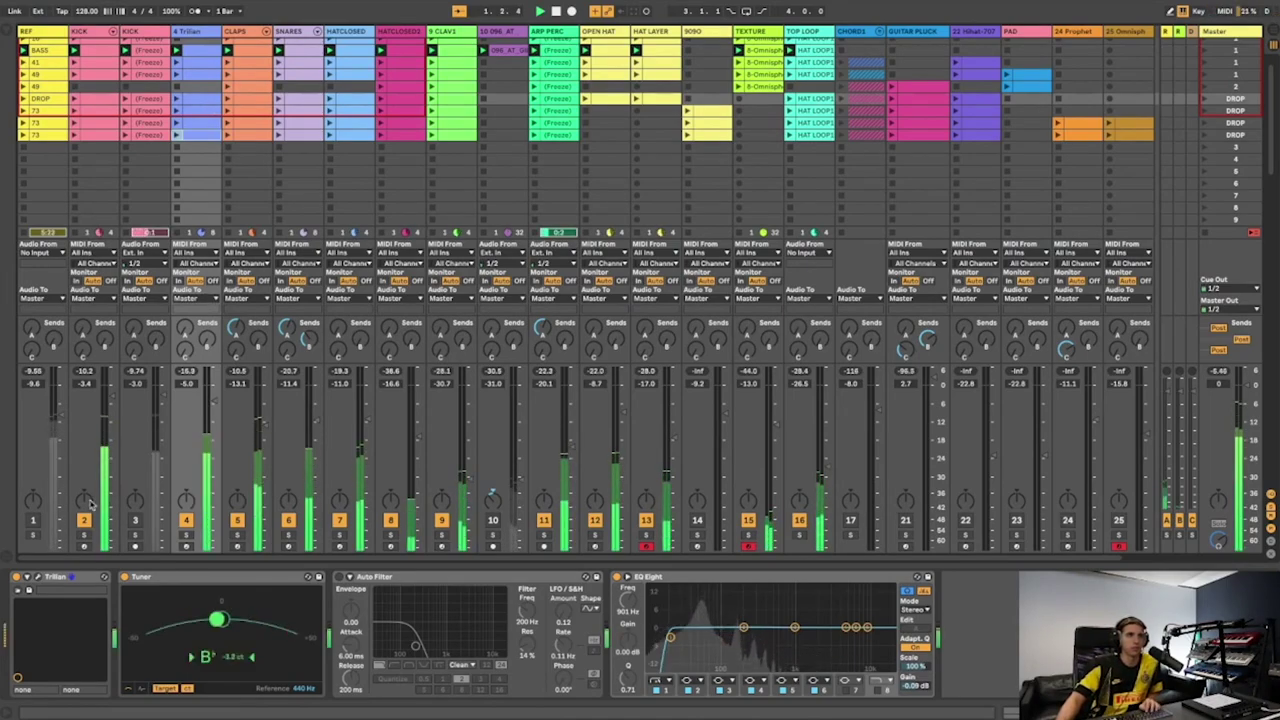
# A/B the mix against the reference by toggling track 1's solo on and off twice
pyautogui.click(34, 535)
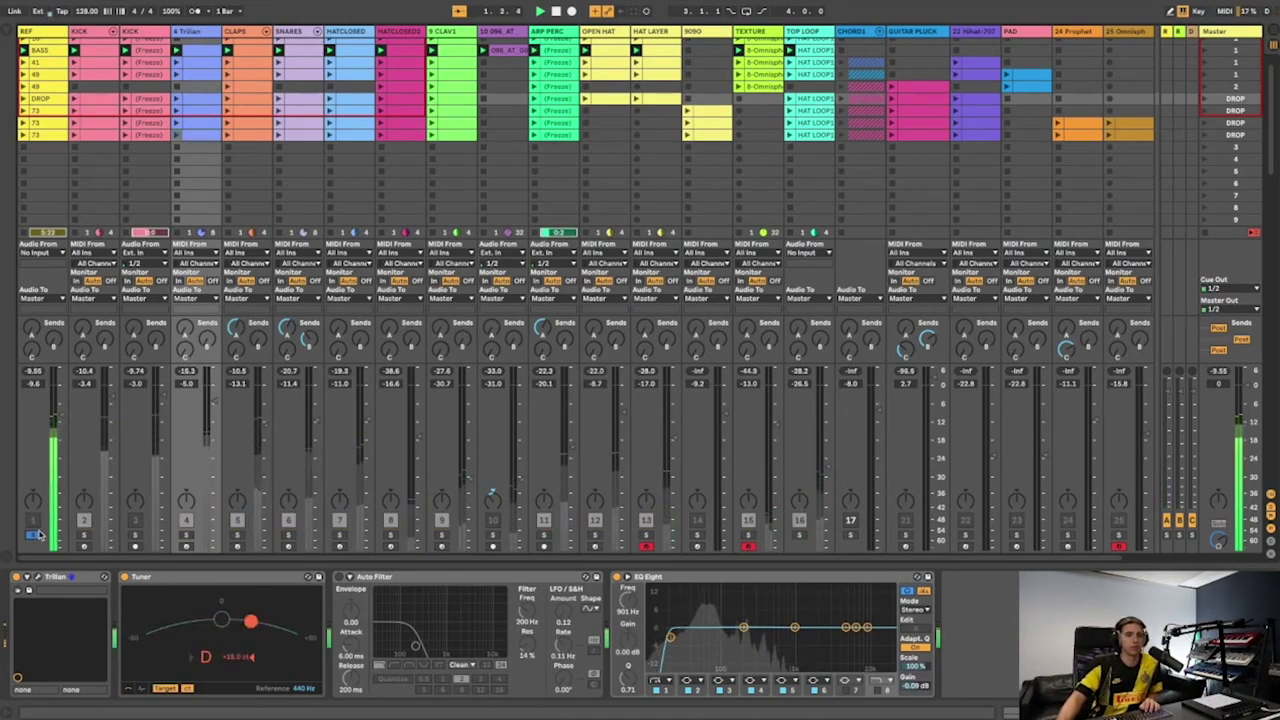
pyautogui.click(34, 535)
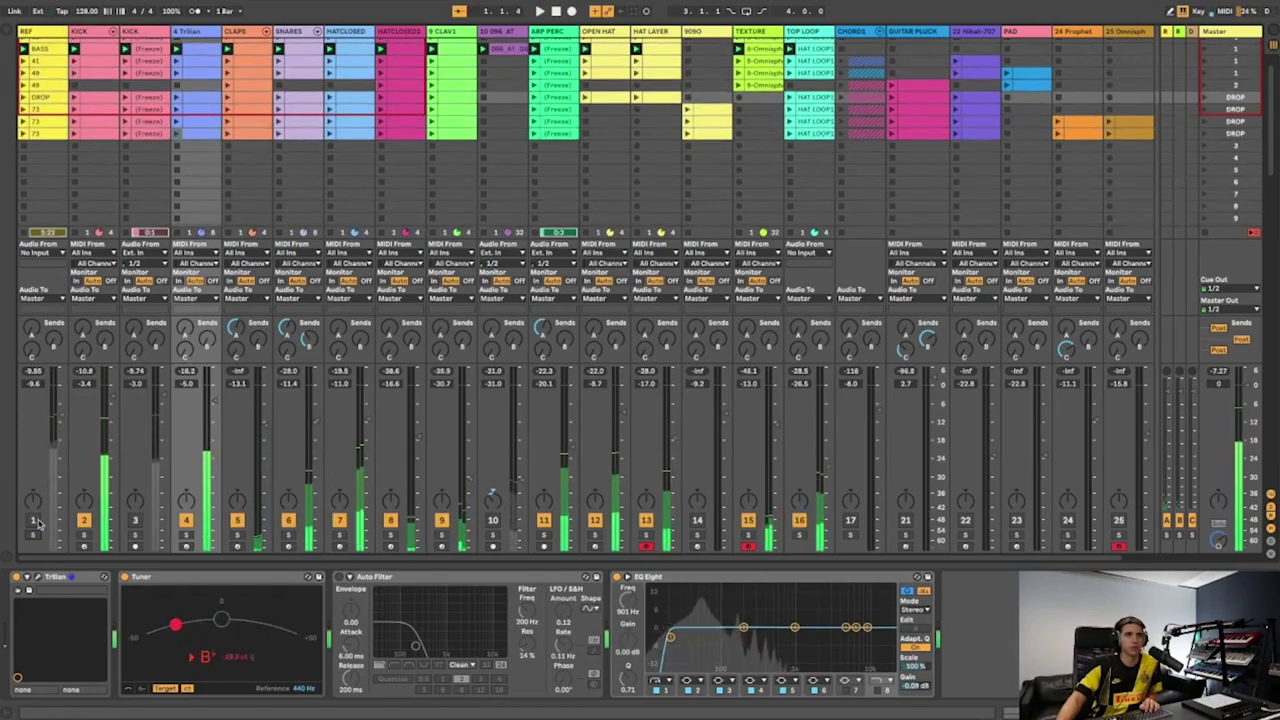
pyautogui.click(34, 535)
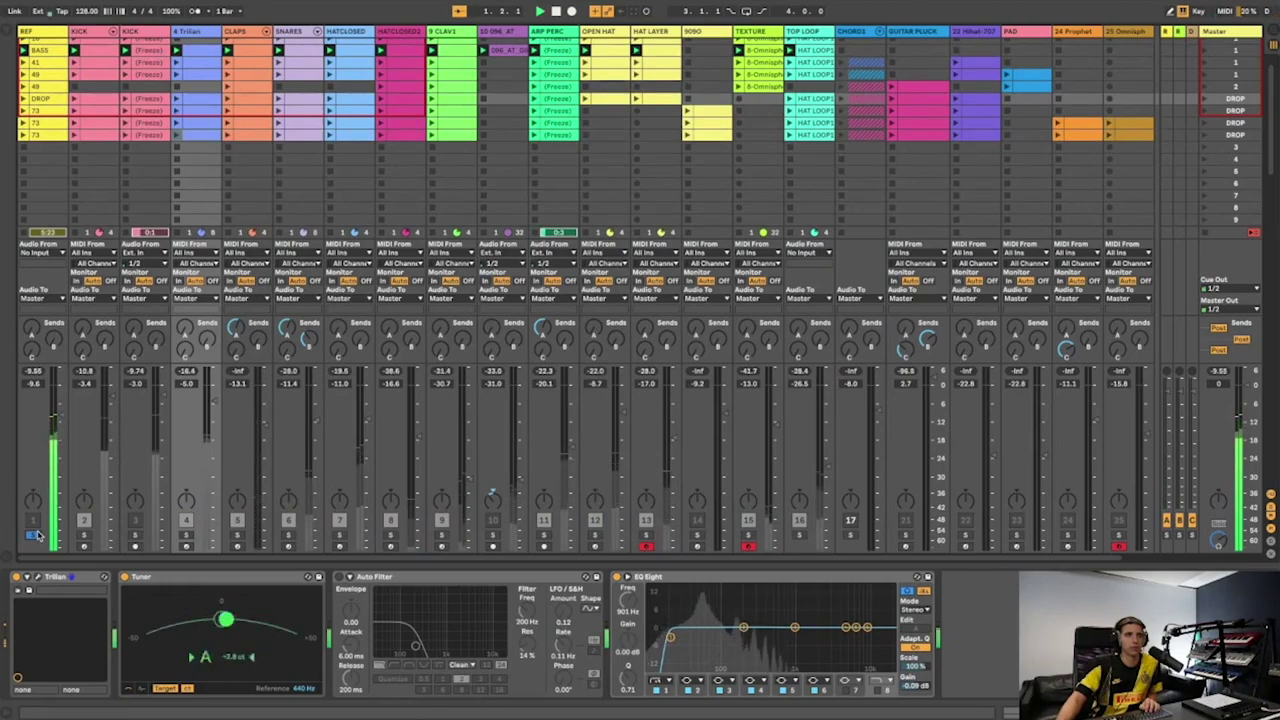
pyautogui.click(34, 535)
# In the Trillian clip, lower the first A1 to G#1, raise A#1 to C#2, and drop bar 2's A#1 to A1
pyautogui.doubleClick(200, 57)
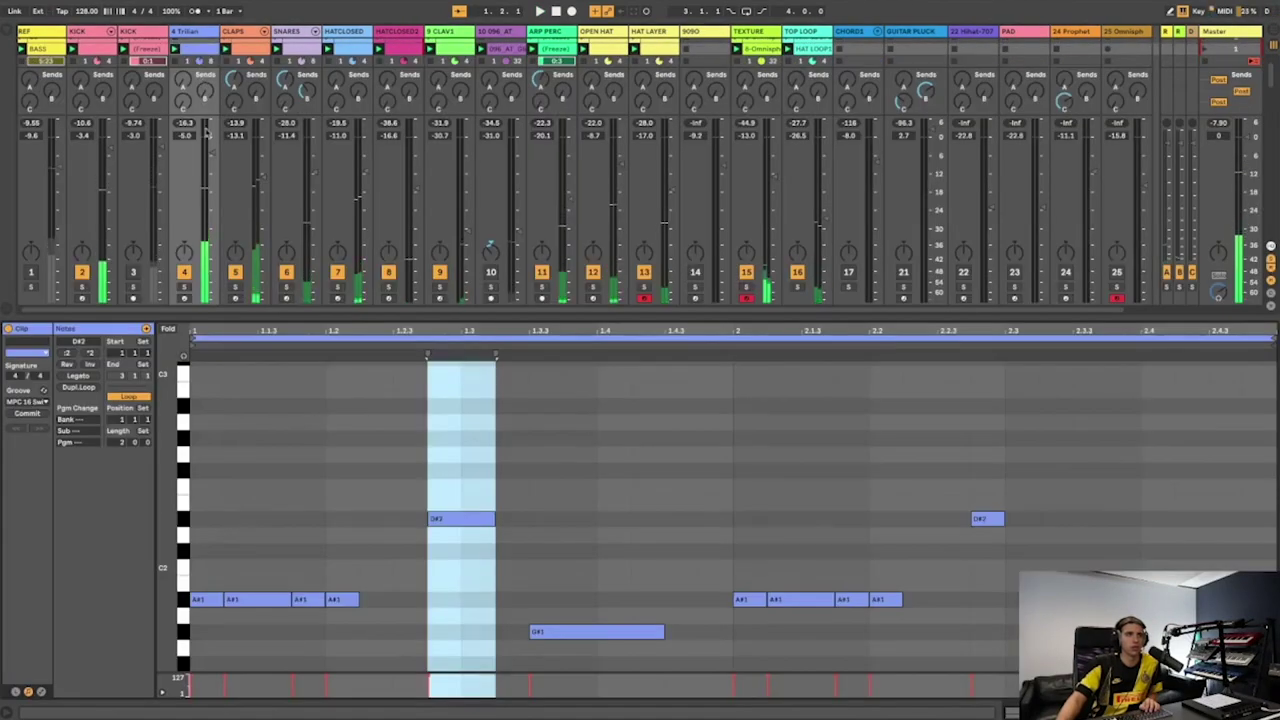
pyautogui.click(208, 617)
pyautogui.moveTo(213, 628); pyautogui.dragTo(214, 631)
pyautogui.press('space')
pyautogui.click(304, 600)
pyautogui.moveTo(304, 600)
pyautogui.mouseDown()
pyautogui.moveTo(306, 554)
pyautogui.moveTo(312, 603)
pyautogui.mouseUp()
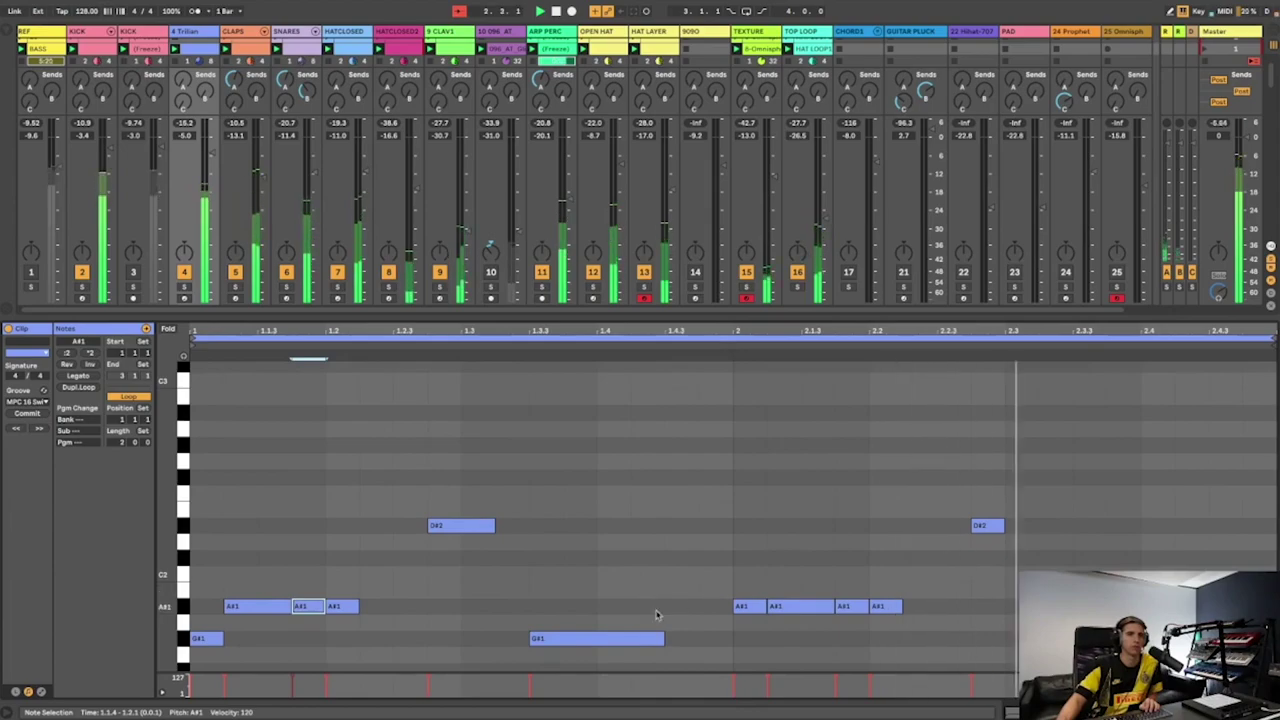
pyautogui.moveTo(745, 607); pyautogui.dragTo(733, 642)
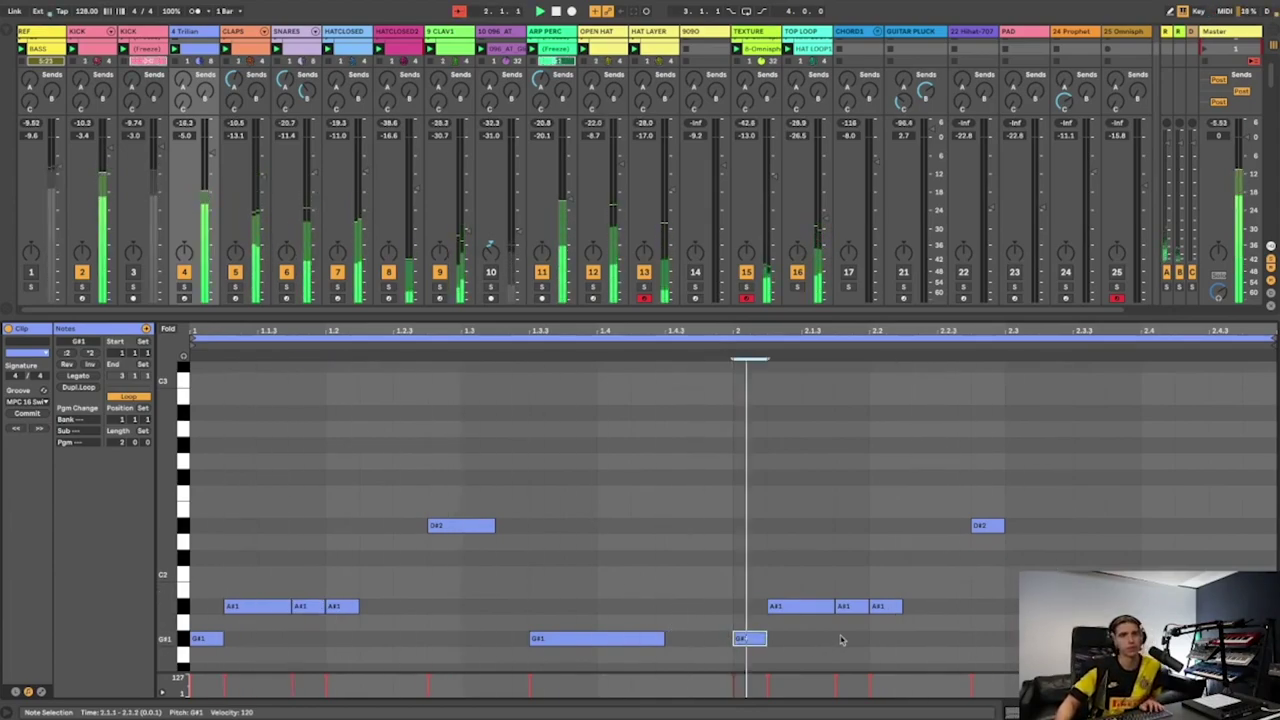
# With the bass soloed, shorten both G#1 notes and raise them to A#1, then unsolo and return to Session View
pyautogui.click(186, 287)
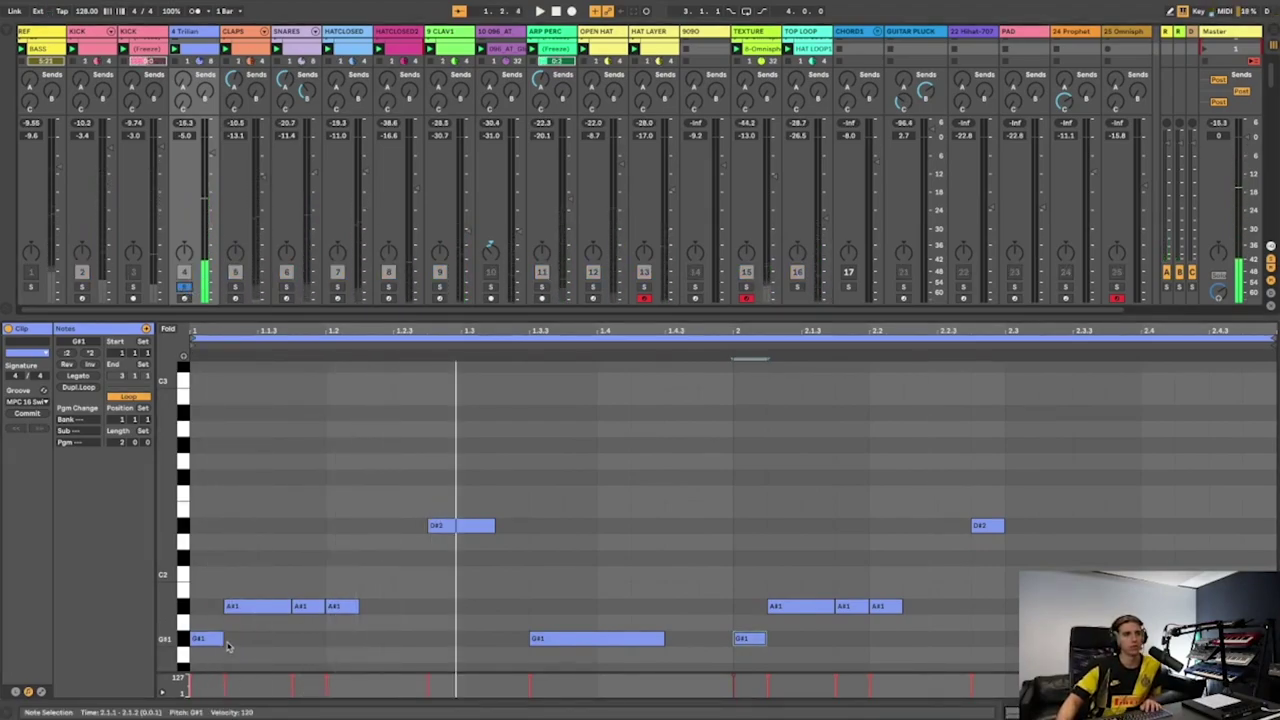
pyautogui.moveTo(222, 640); pyautogui.dragTo(214, 645)
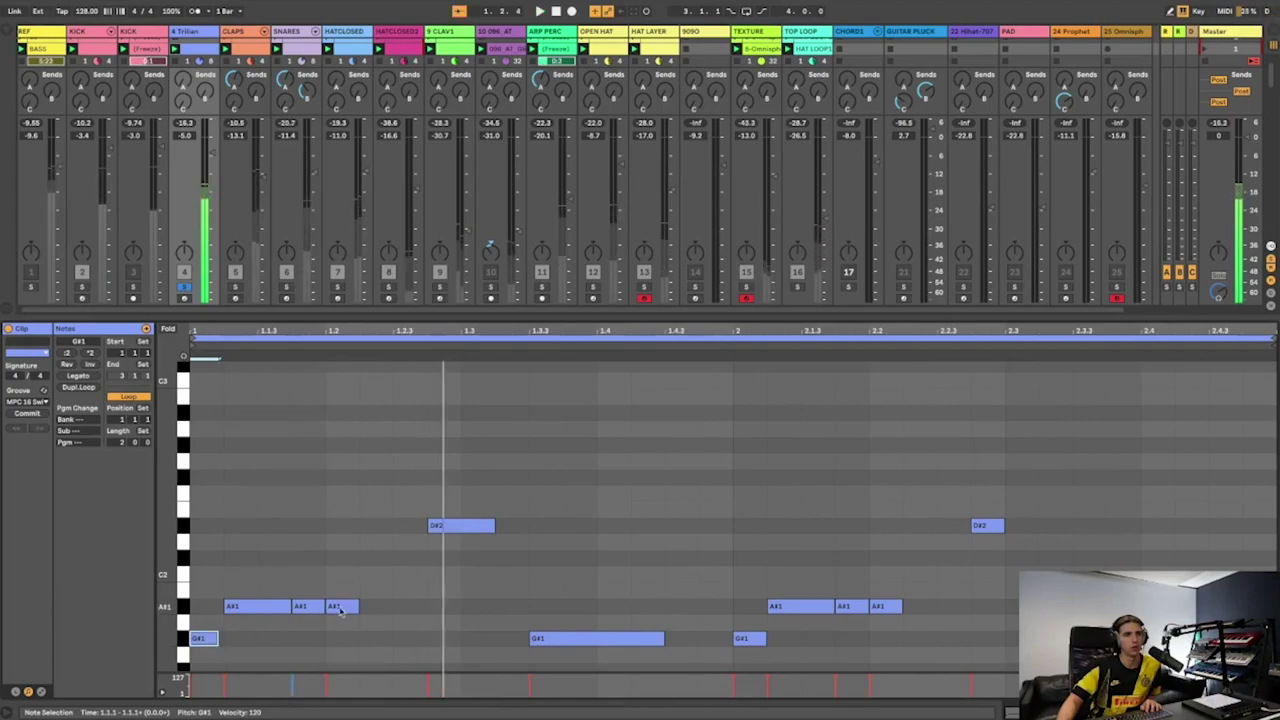
pyautogui.moveTo(765, 639); pyautogui.dragTo(759, 638)
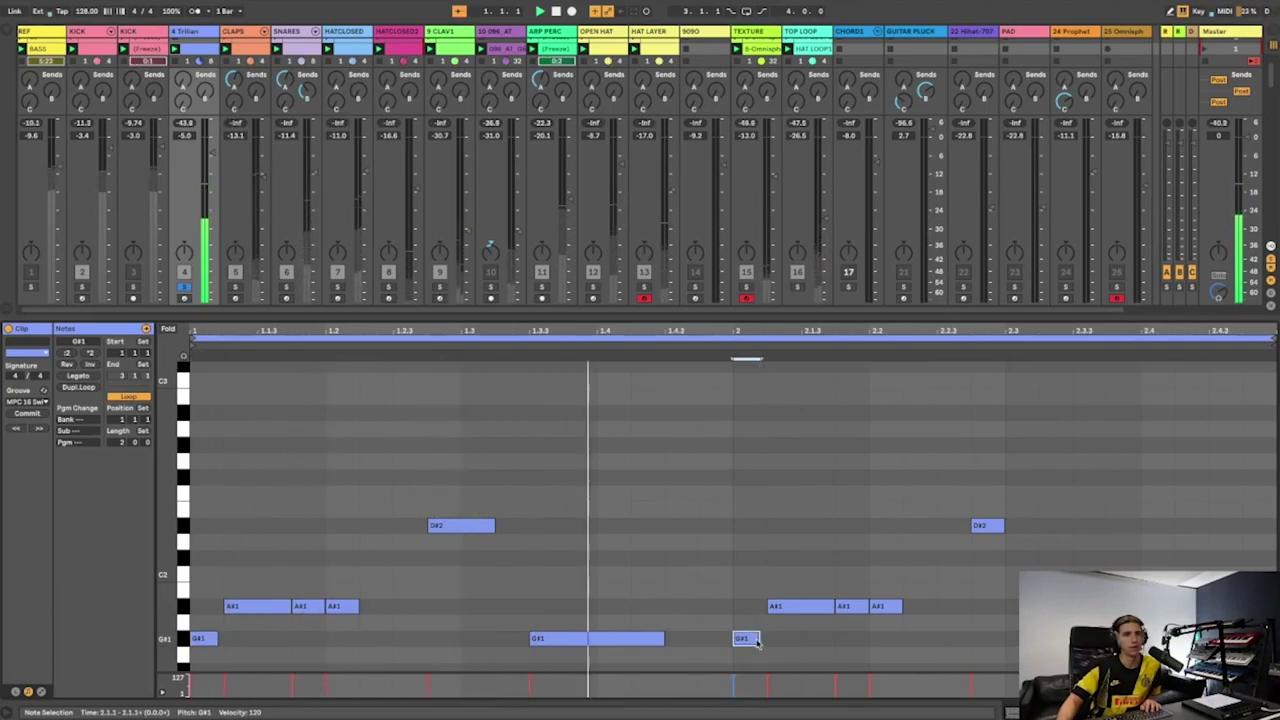
pyautogui.click(200, 640)
pyautogui.press('Up')
pyautogui.press('Down')
pyautogui.press('Up')
pyautogui.press('Up')
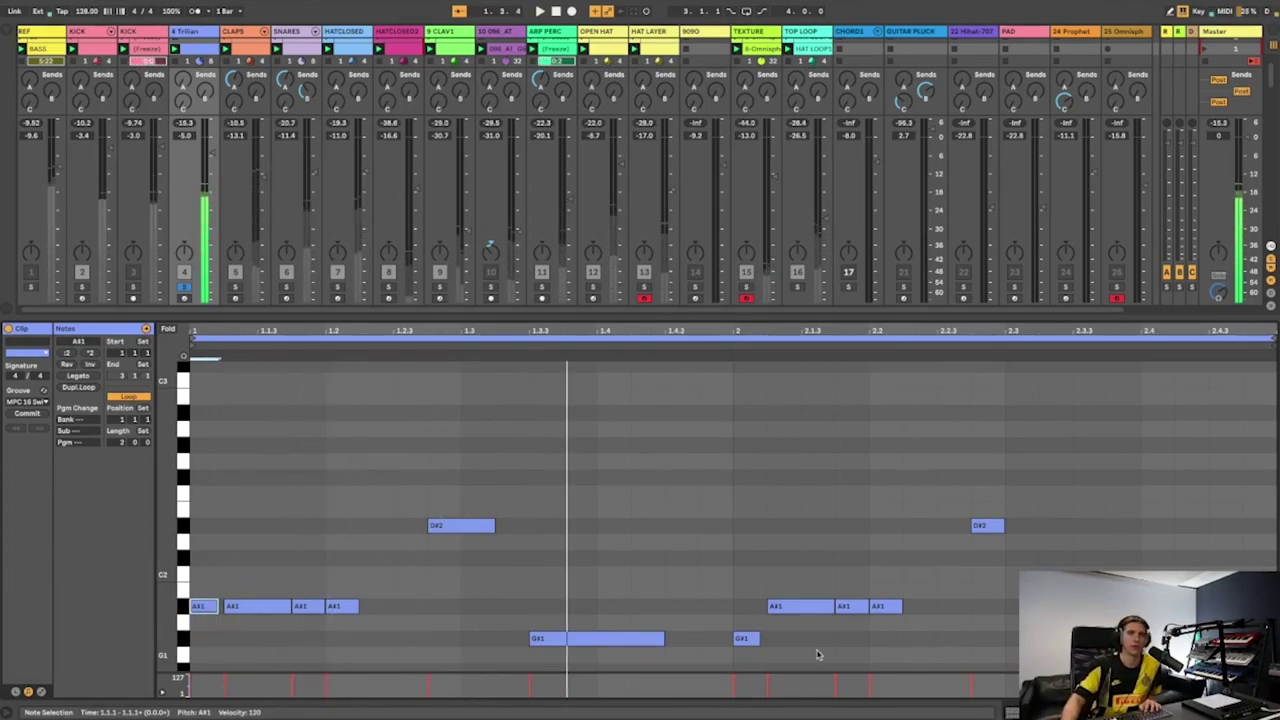
pyautogui.moveTo(744, 638); pyautogui.dragTo(742, 606)
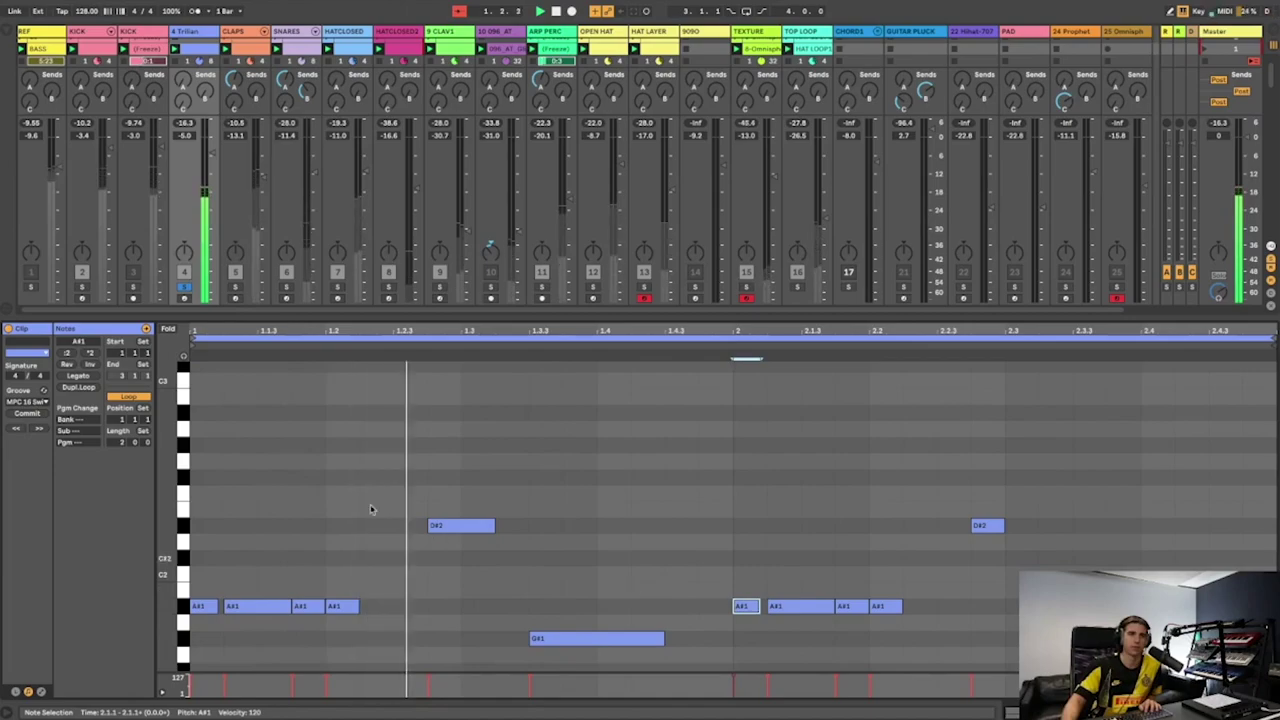
pyautogui.click(184, 287)
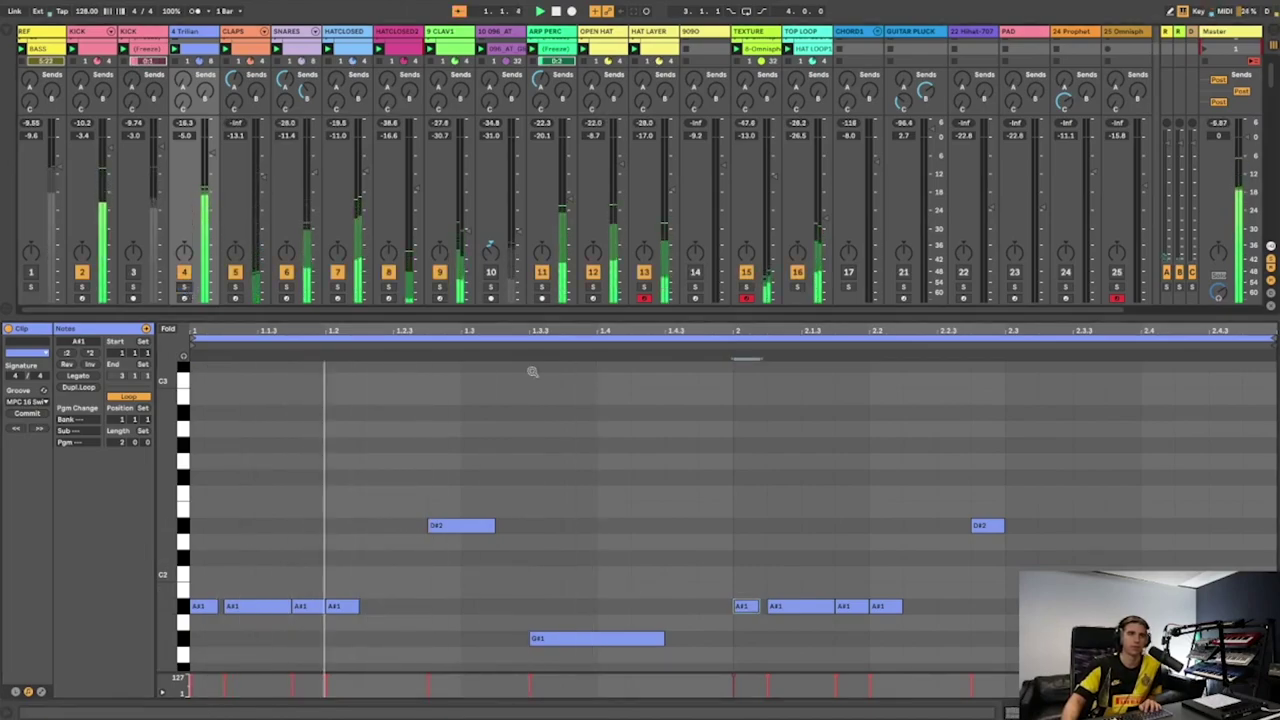
pyautogui.doubleClick(210, 33)
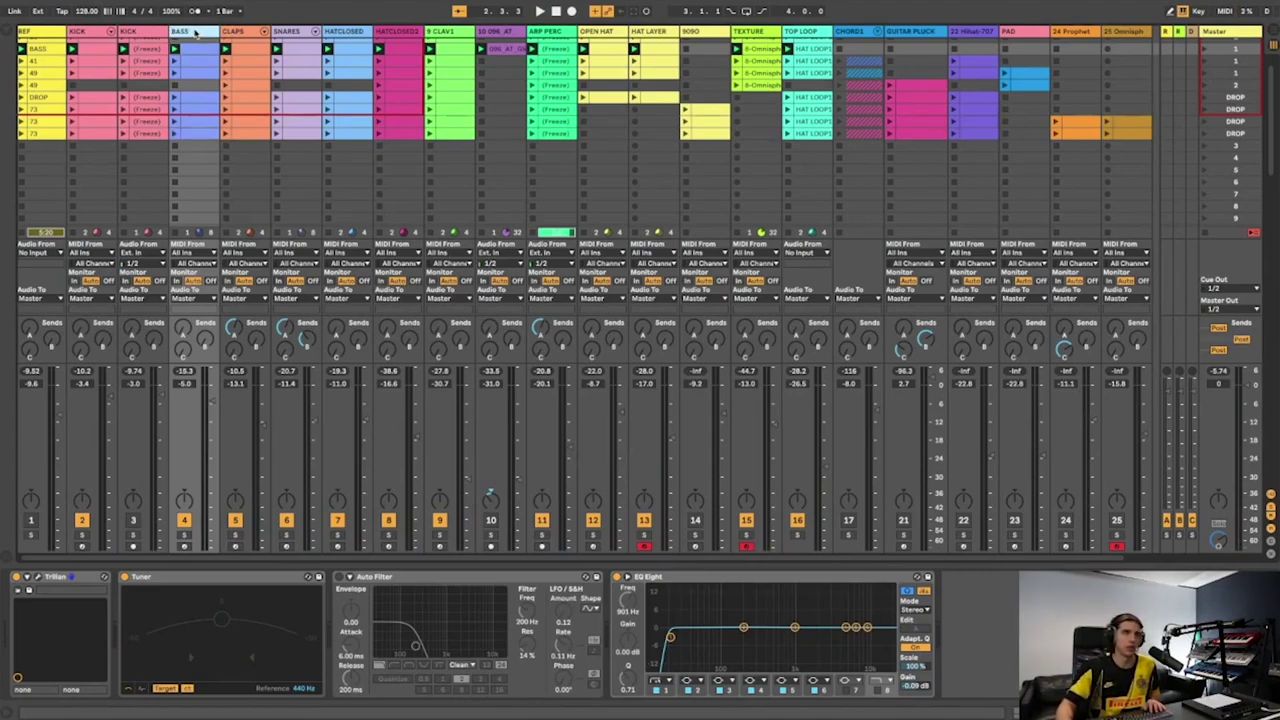
# Duplicate the BASS track with Ctrl+D and freeze the copy
pyautogui.hotkey('ctrl', 'd')
pyautogui.rightClick(240, 31)
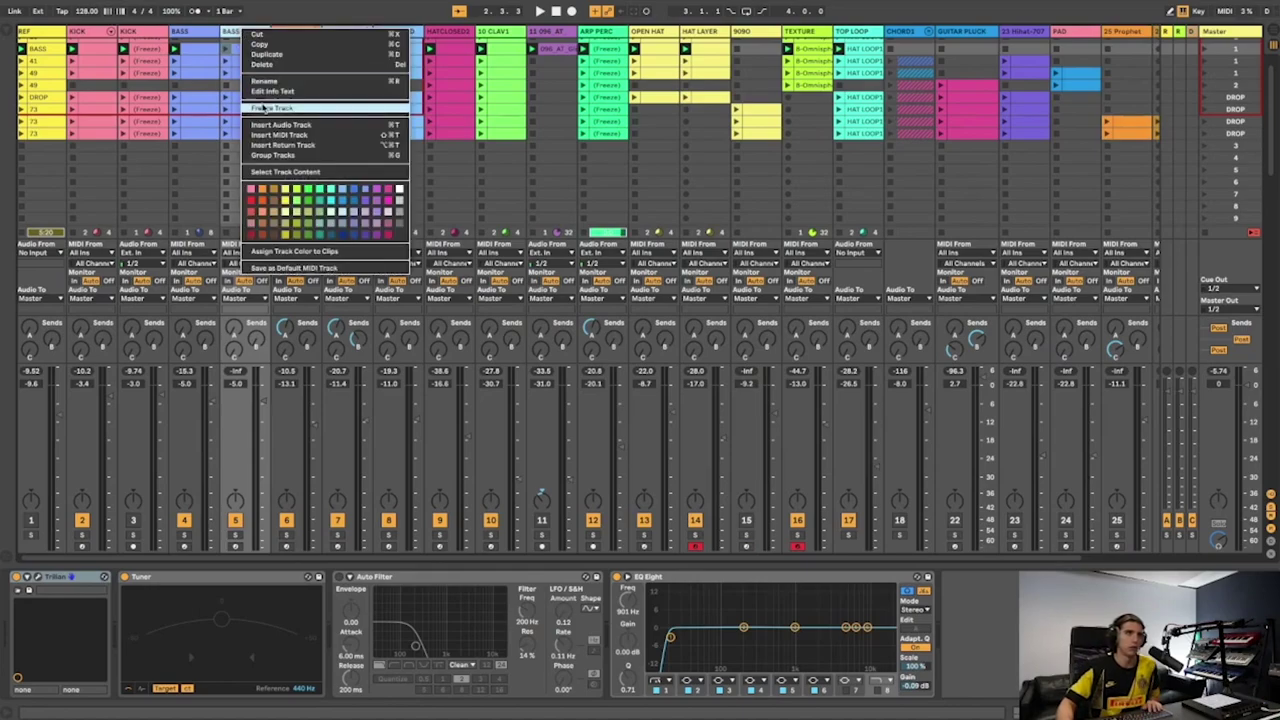
pyautogui.click(260, 108)
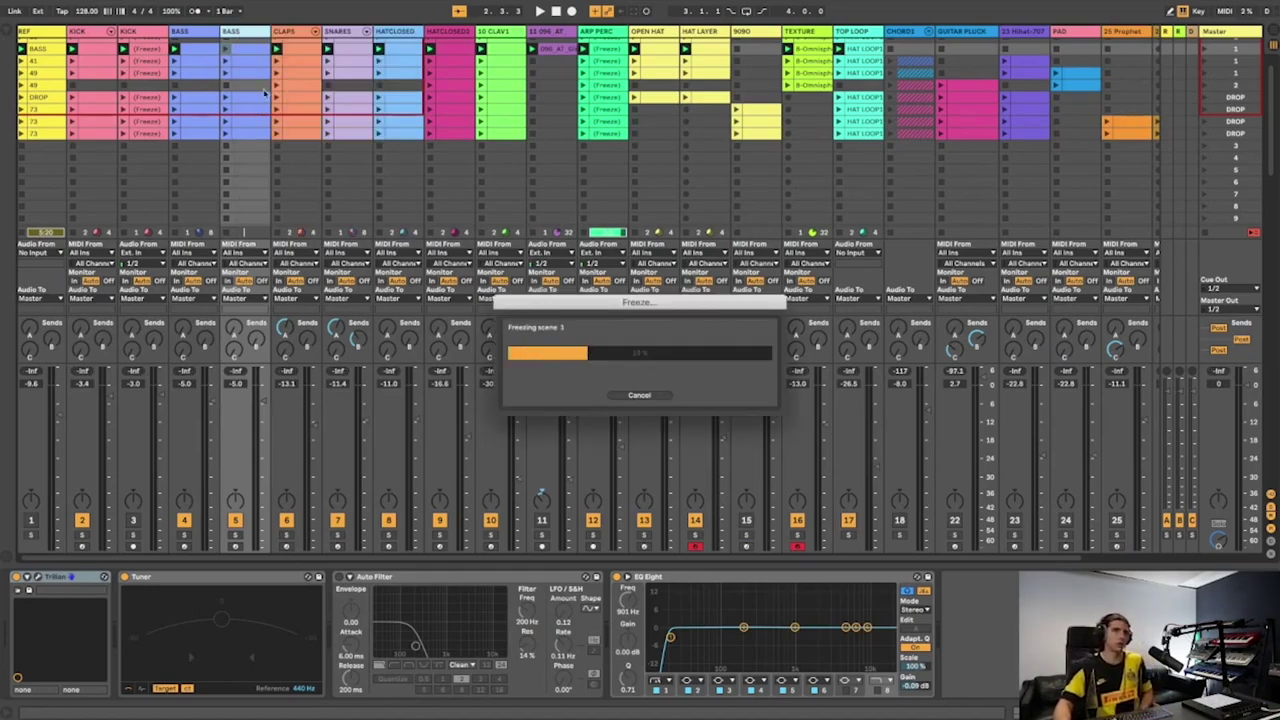
pyautogui.rightClick(253, 38)
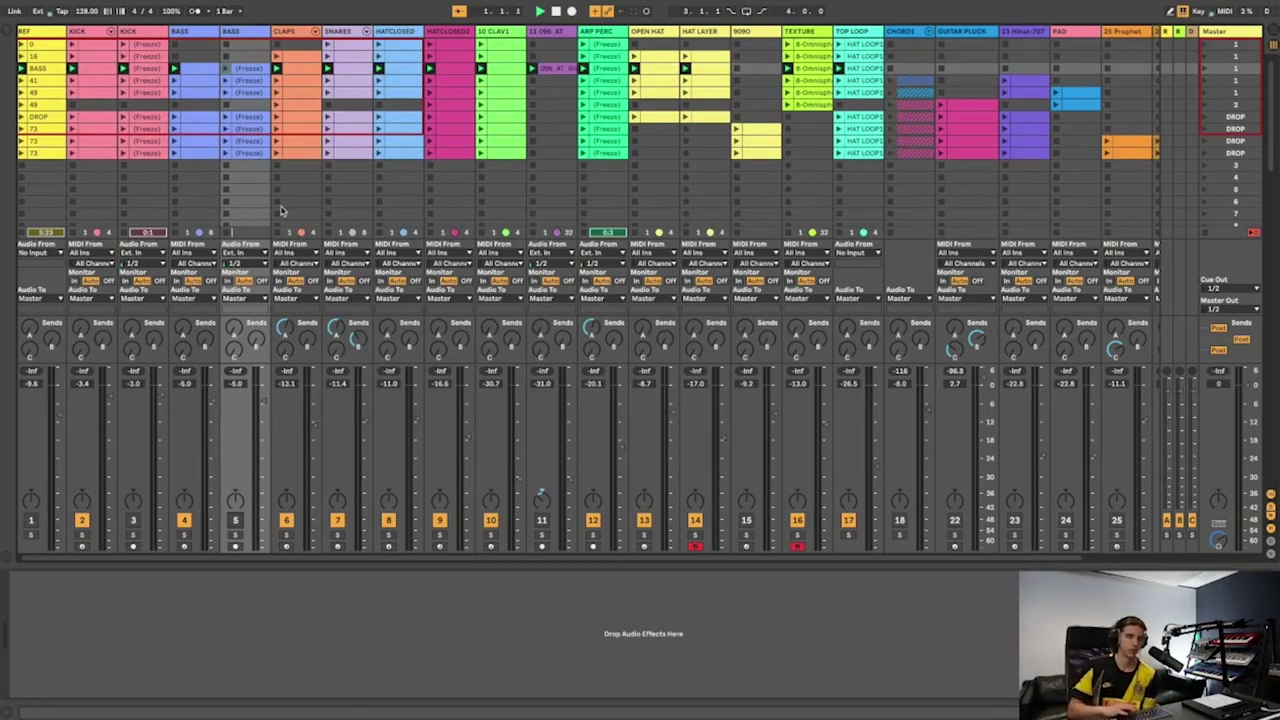
# Play the session, check the KICK track's devices, and select the CHORDS group
pyautogui.press('space')
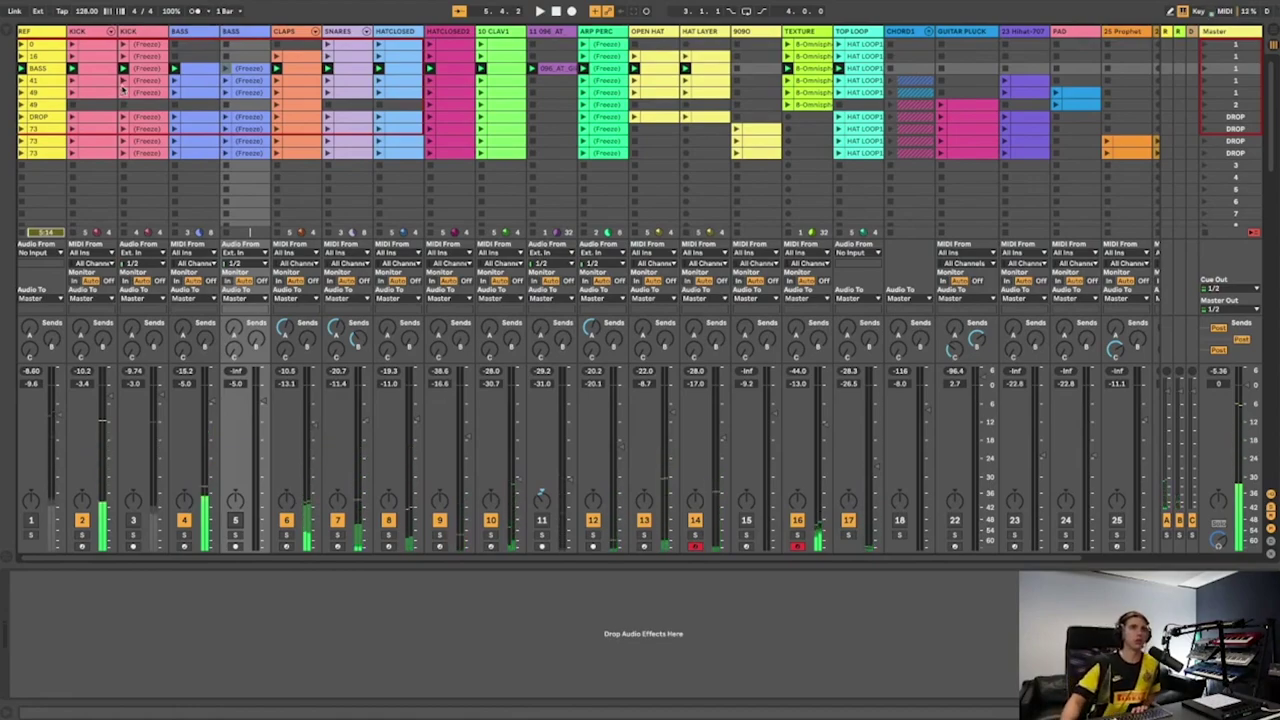
pyautogui.click(110, 81)
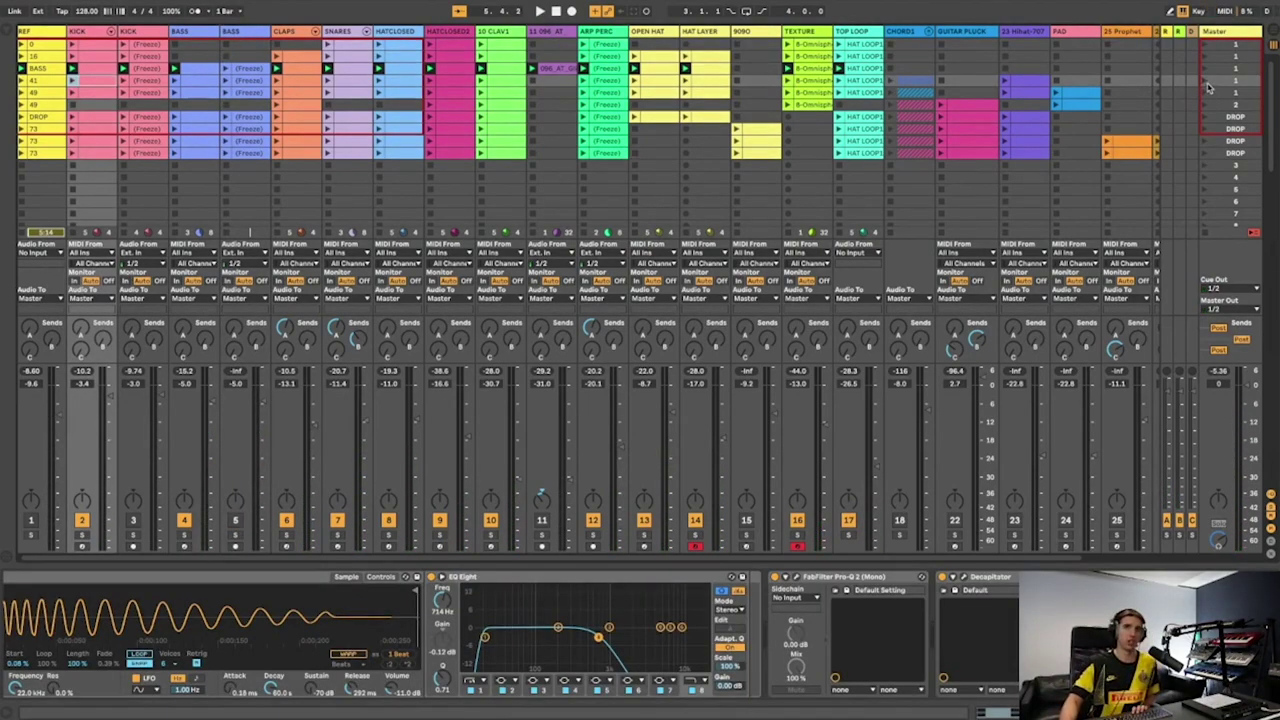
pyautogui.click(922, 84)
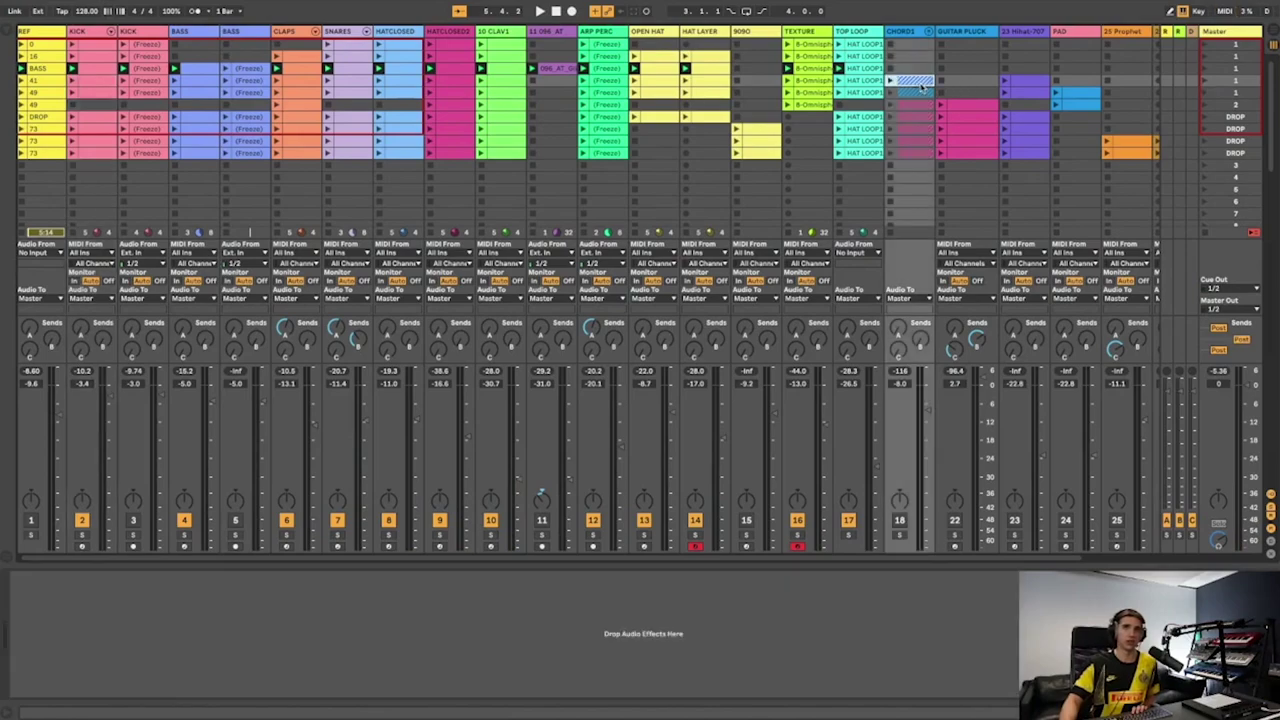
# Unfold the CHORDS group and show the Prophet V3 track's device chain
pyautogui.click(926, 33)
pyautogui.hscroll(3, 880, 36)
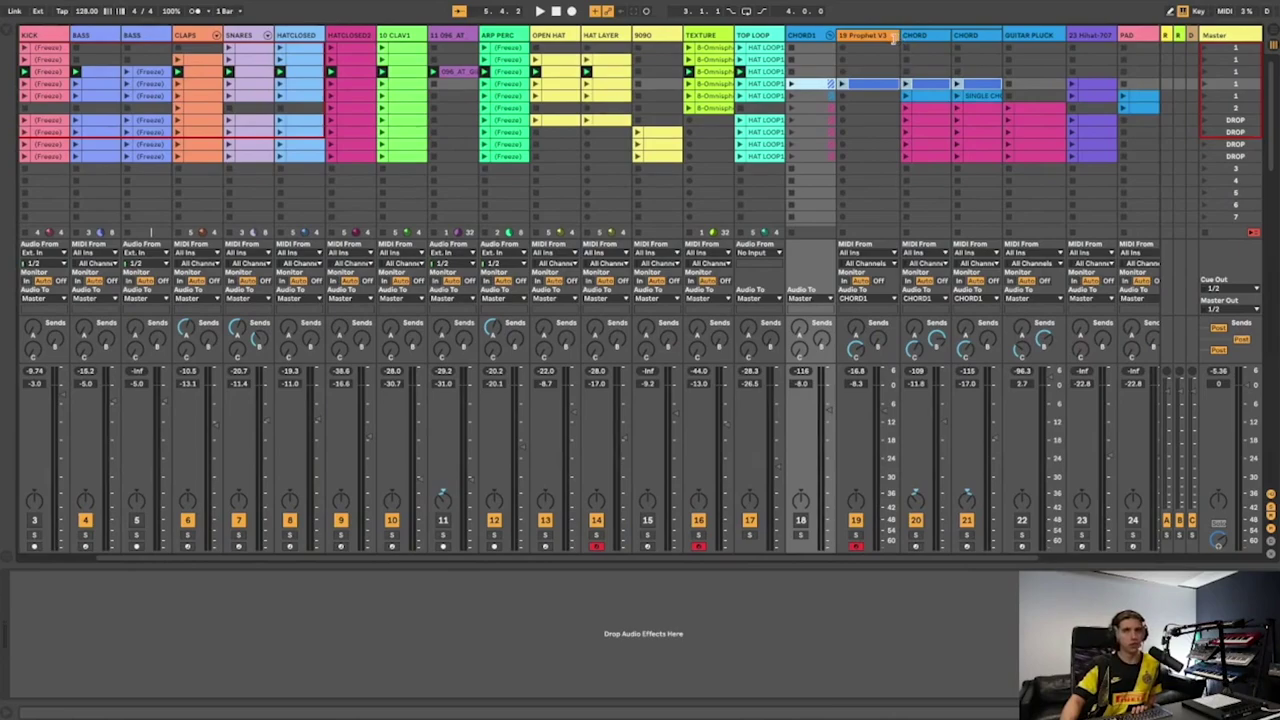
pyautogui.click(885, 36)
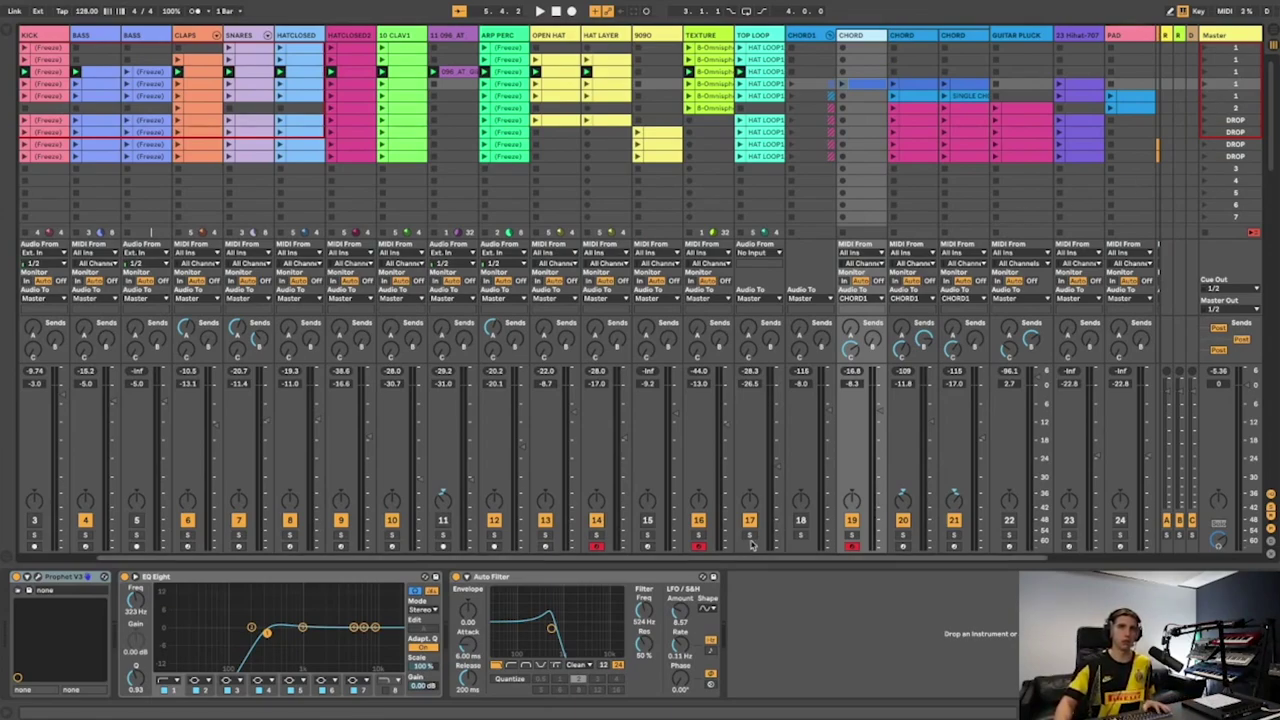
# Solo the CHORDS group, launch the chord scene, and toggle the chord tracks' arm and solo buttons
pyautogui.click(800, 536)
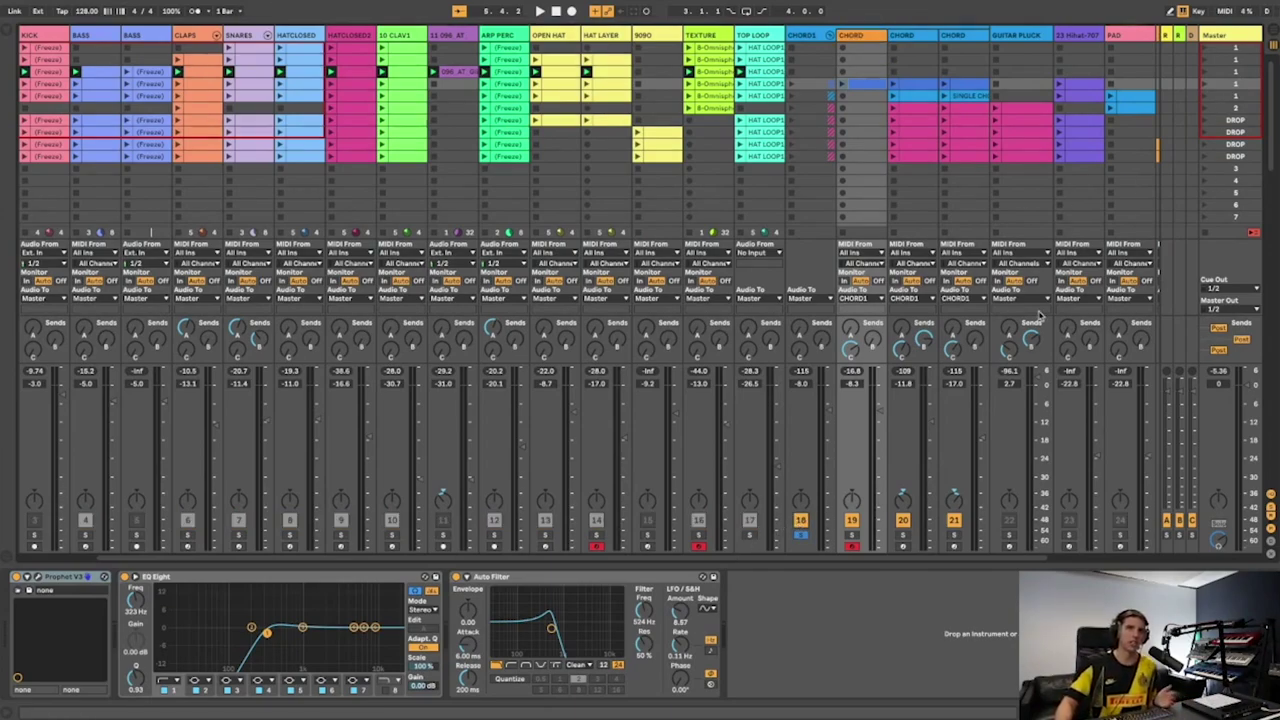
pyautogui.click(1205, 85)
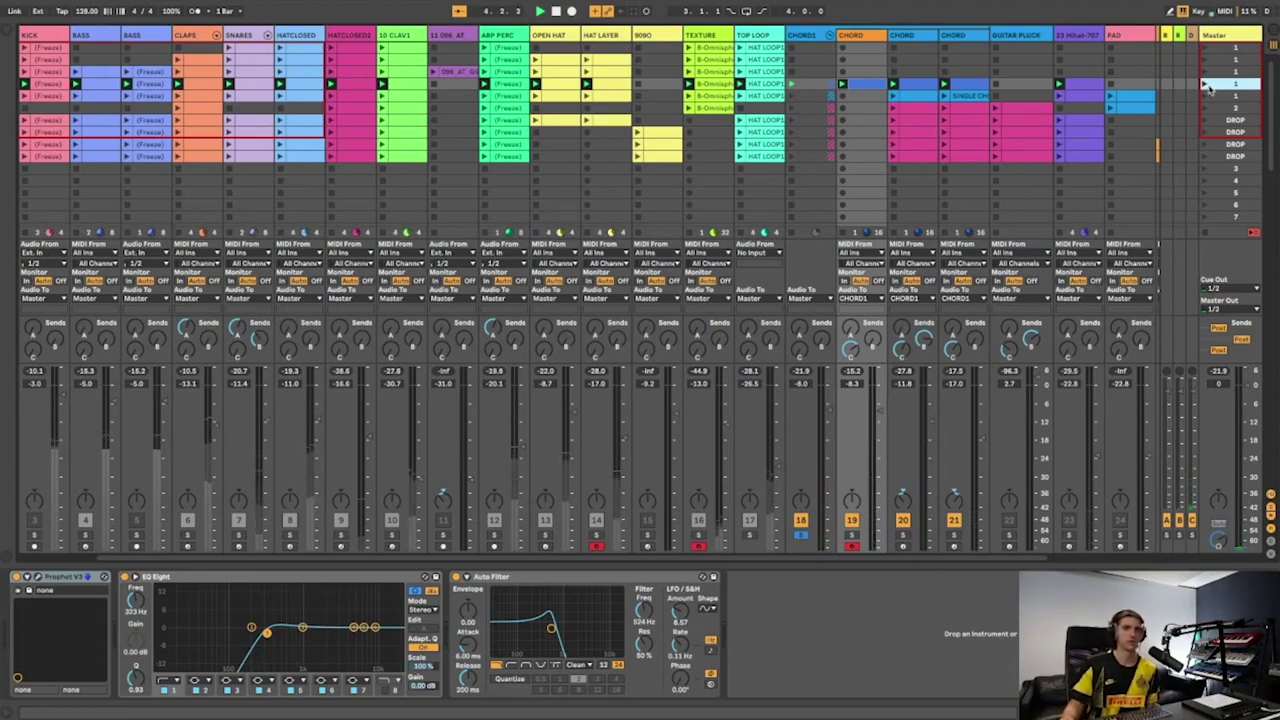
pyautogui.hscroll(1, 920, 92)
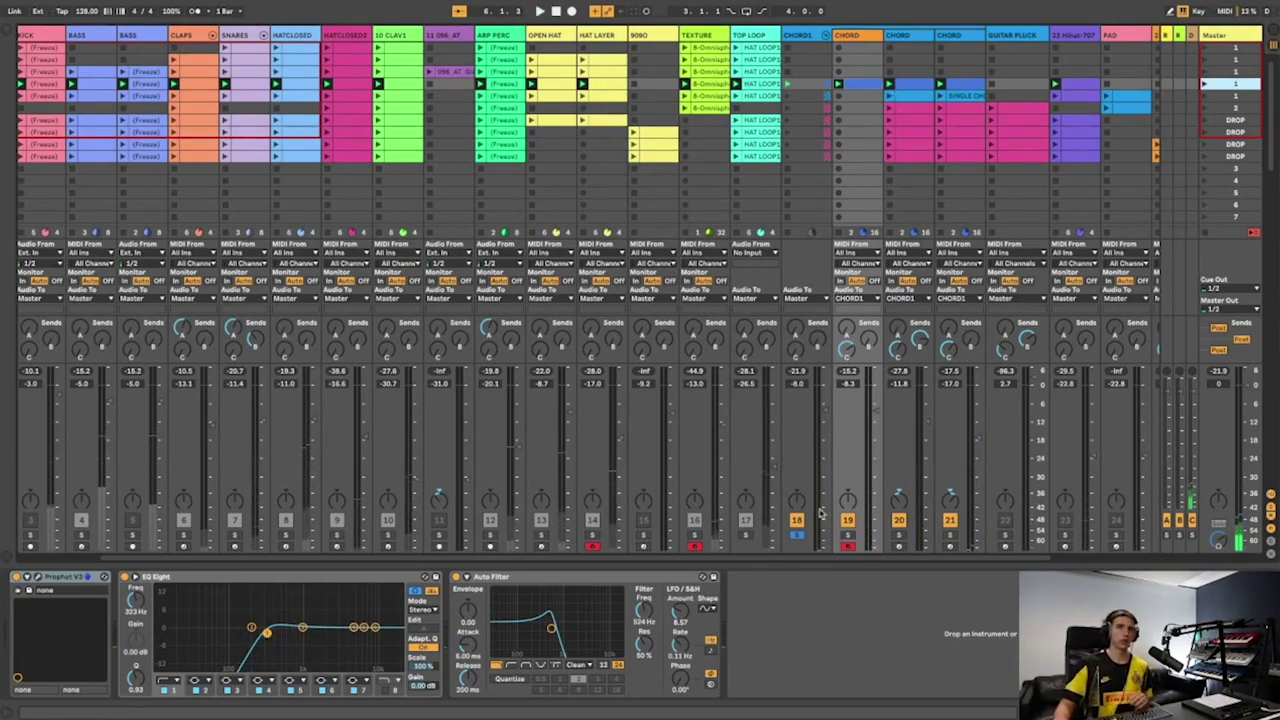
pyautogui.click(848, 545)
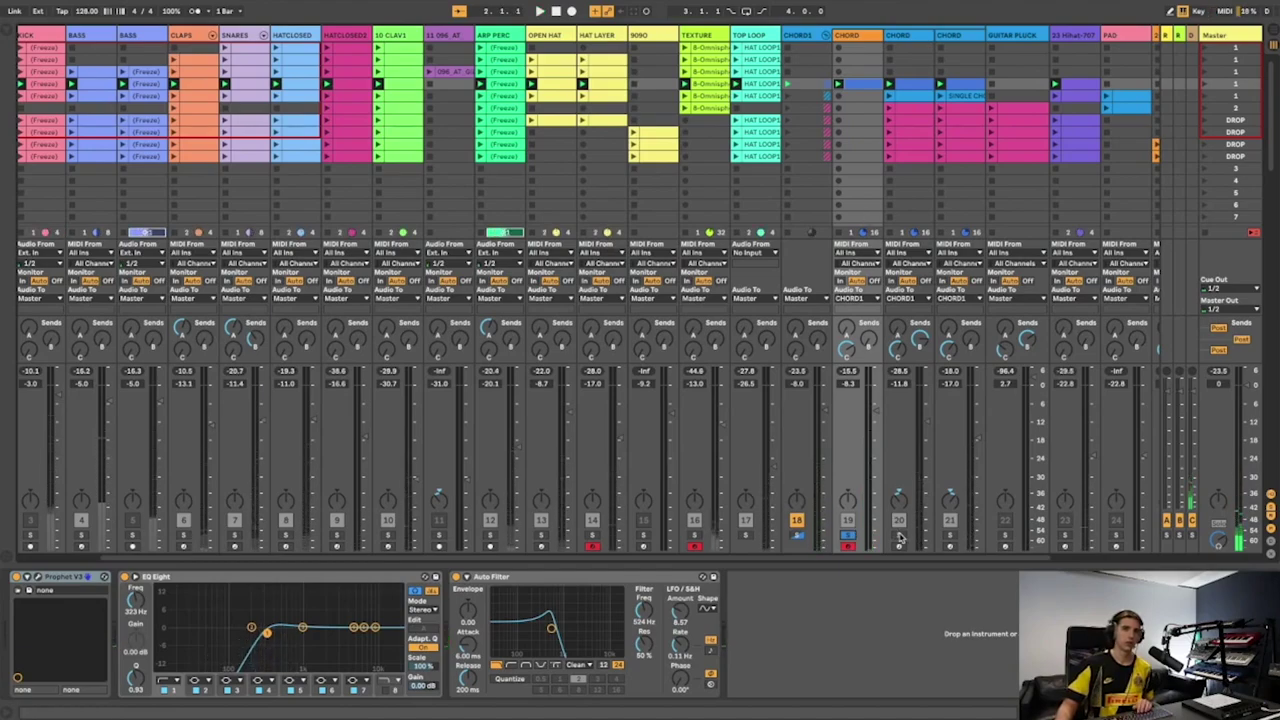
pyautogui.click(951, 539)
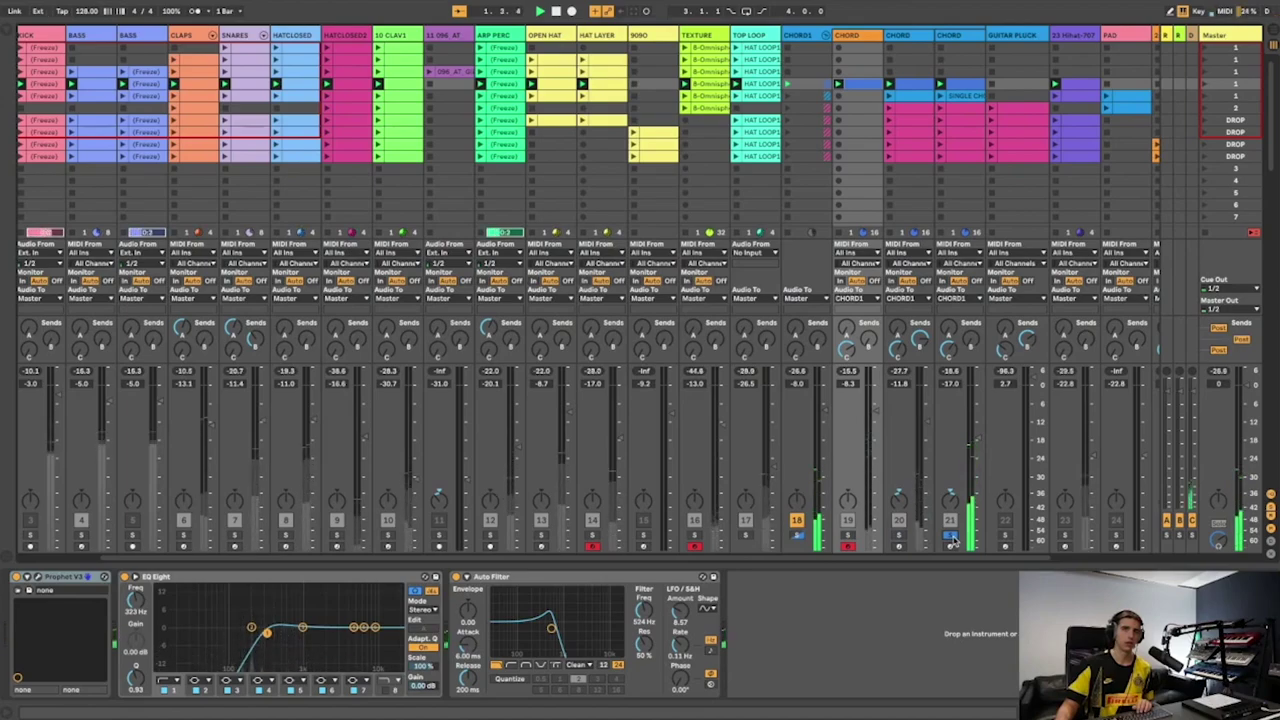
pyautogui.click(951, 539)
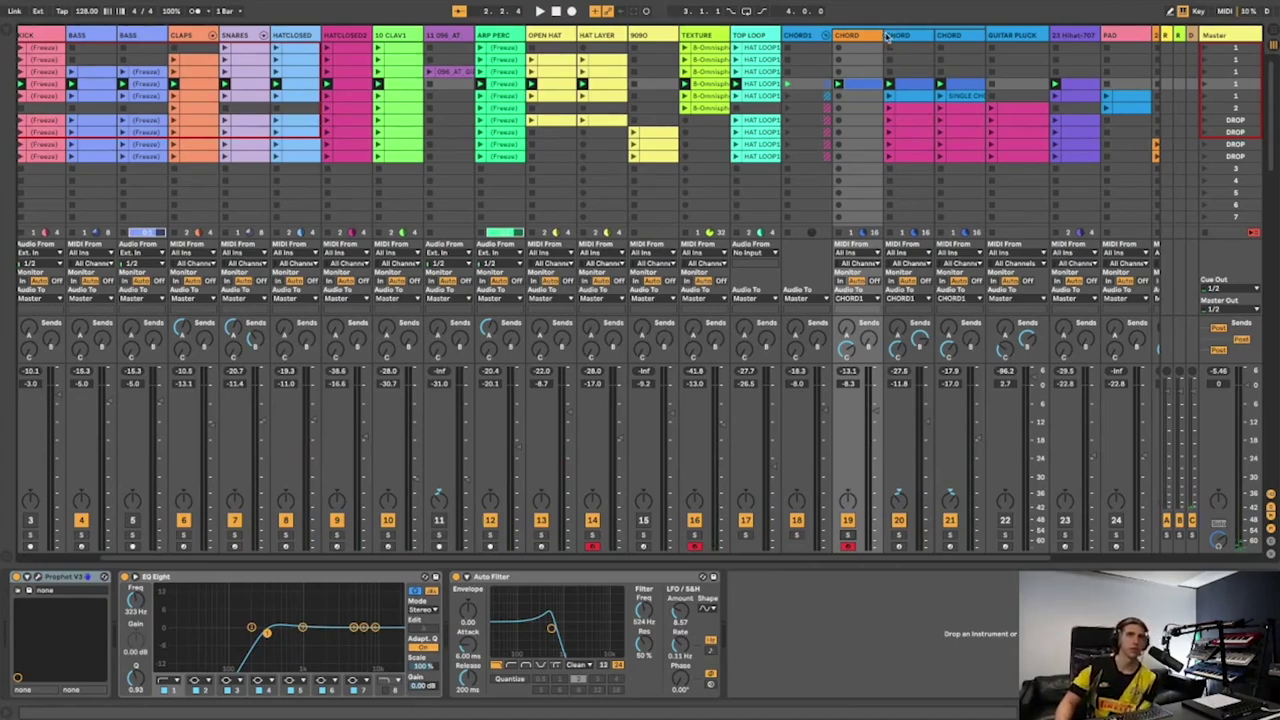
pyautogui.click(848, 534)
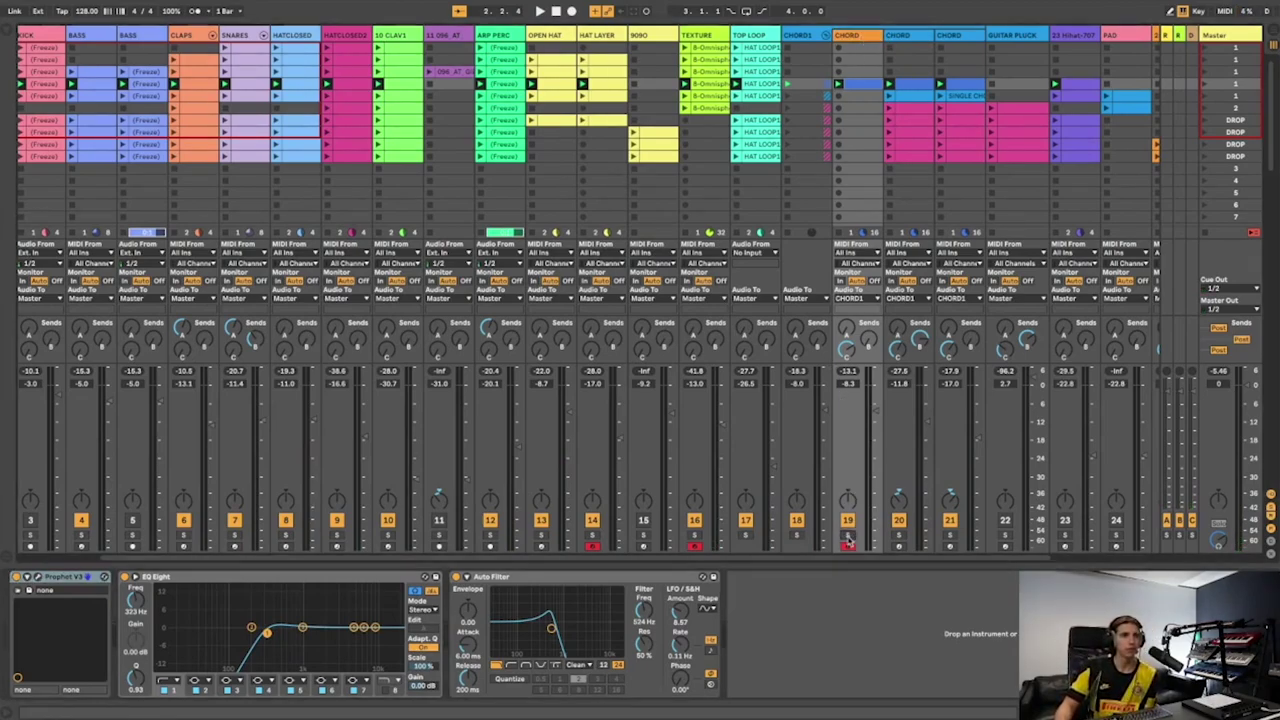
pyautogui.click(38, 578)
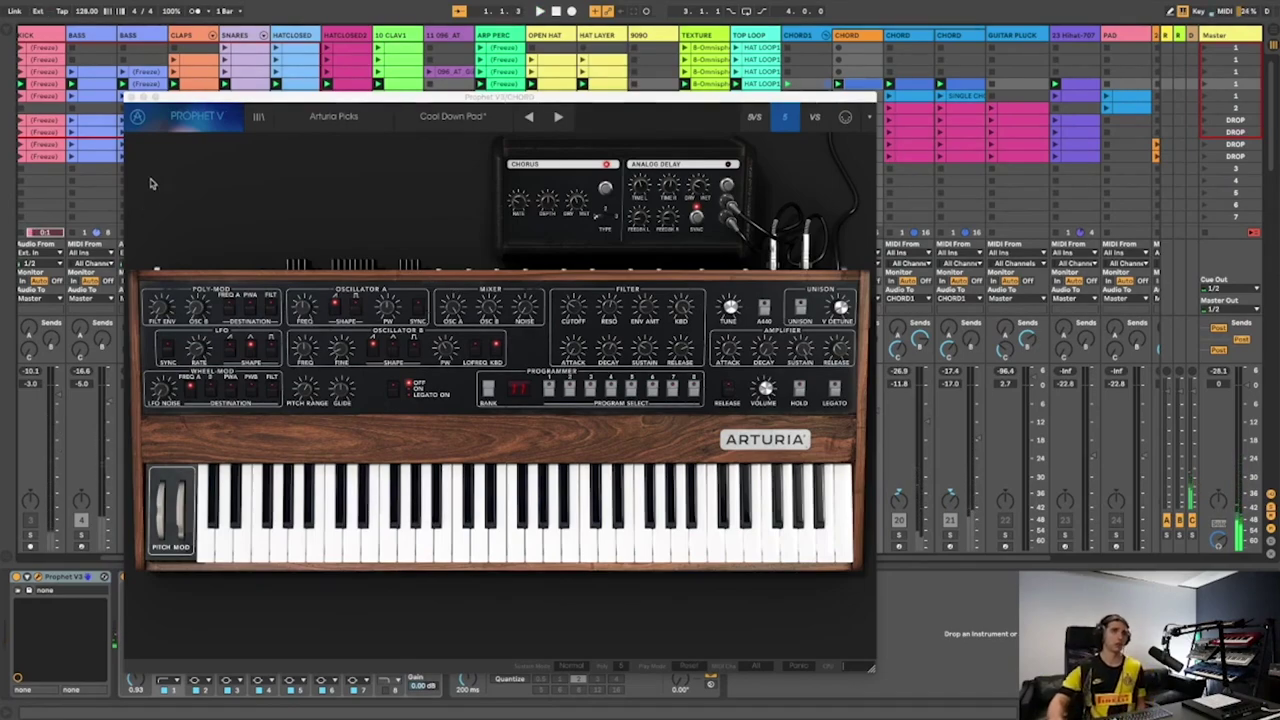
pyautogui.click(131, 97)
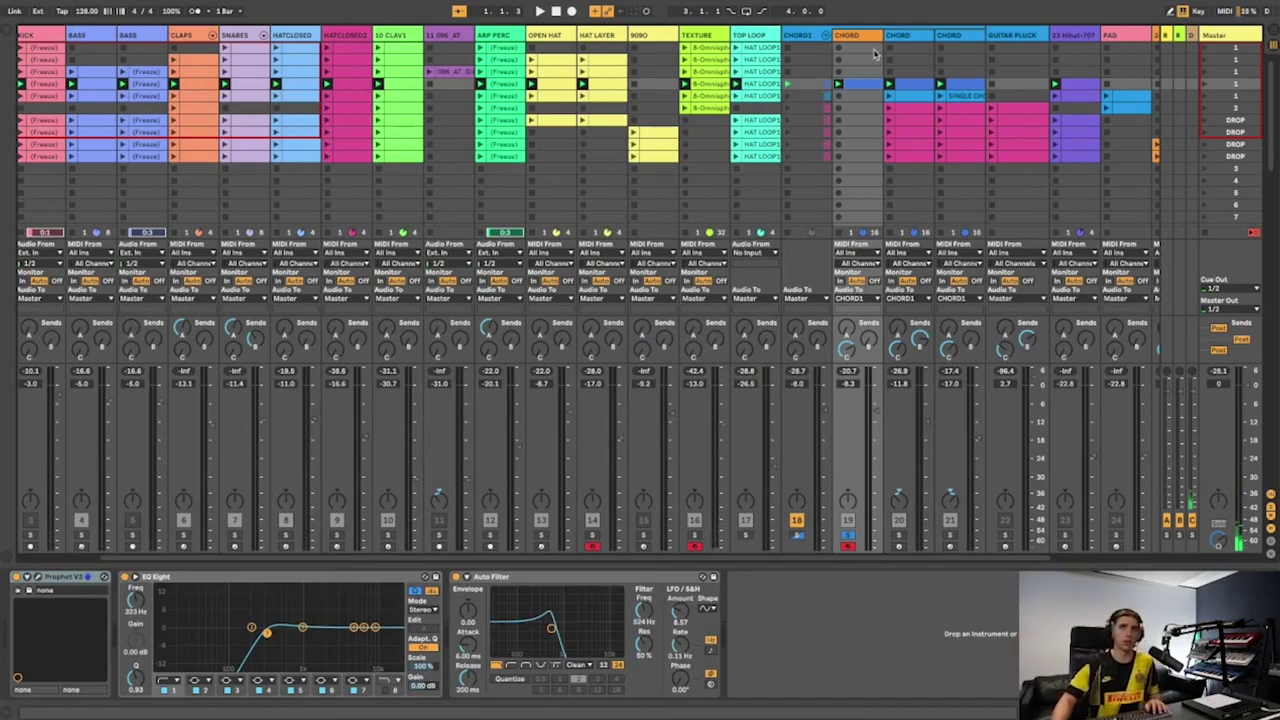
# Compare the two CHORD tracks' device chains and start playback
pyautogui.moveTo(922, 170); pyautogui.dragTo(860, 98)
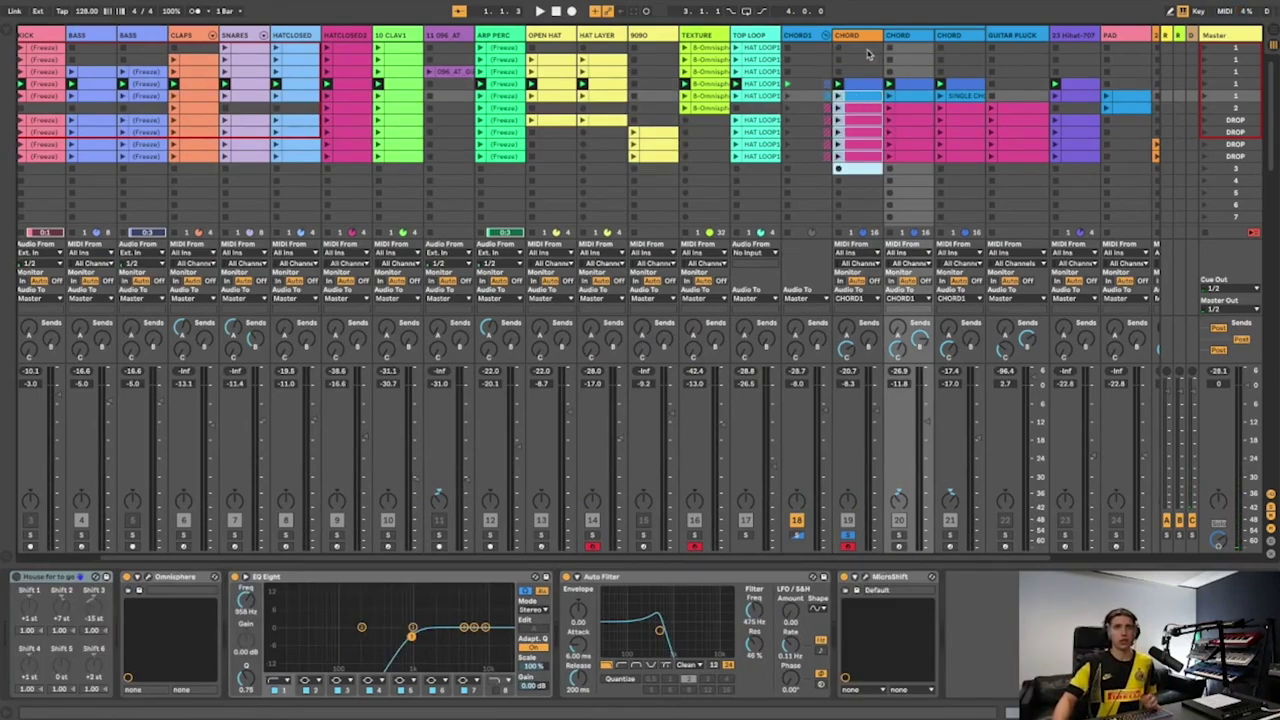
pyautogui.click(864, 38)
pyautogui.click(900, 37)
pyautogui.click(870, 38)
pyautogui.click(900, 37)
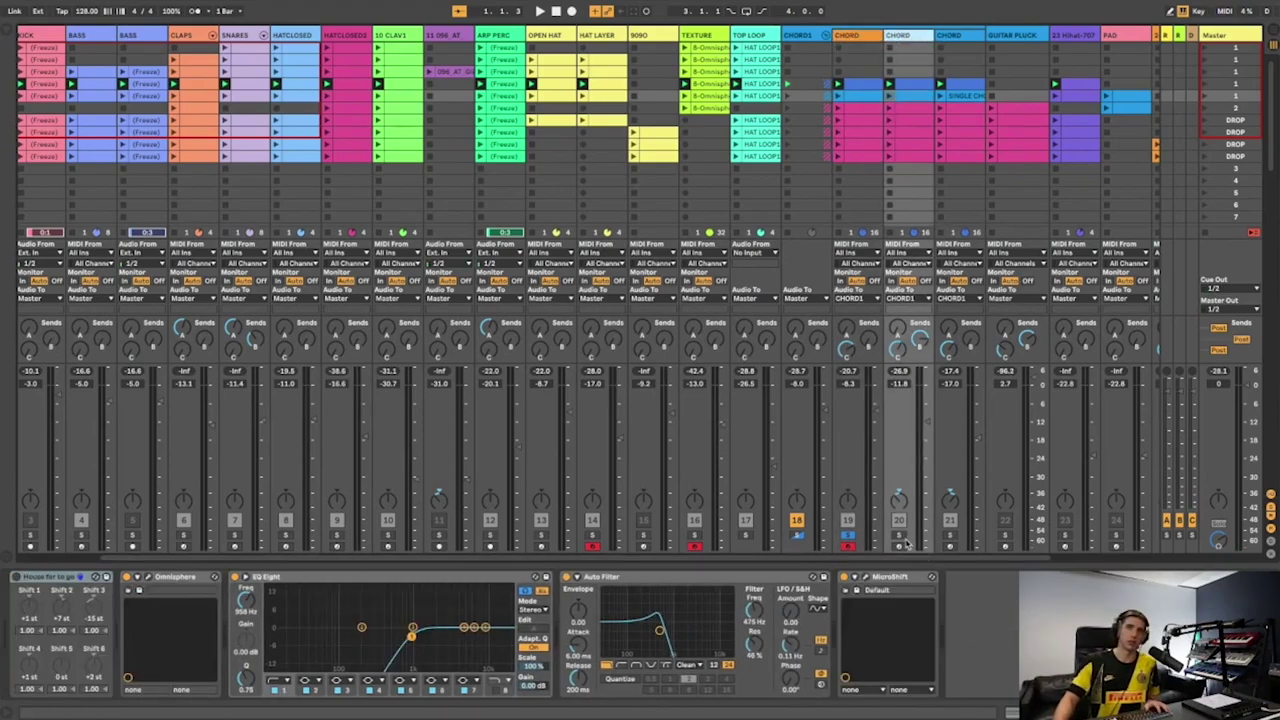
pyautogui.press('space')
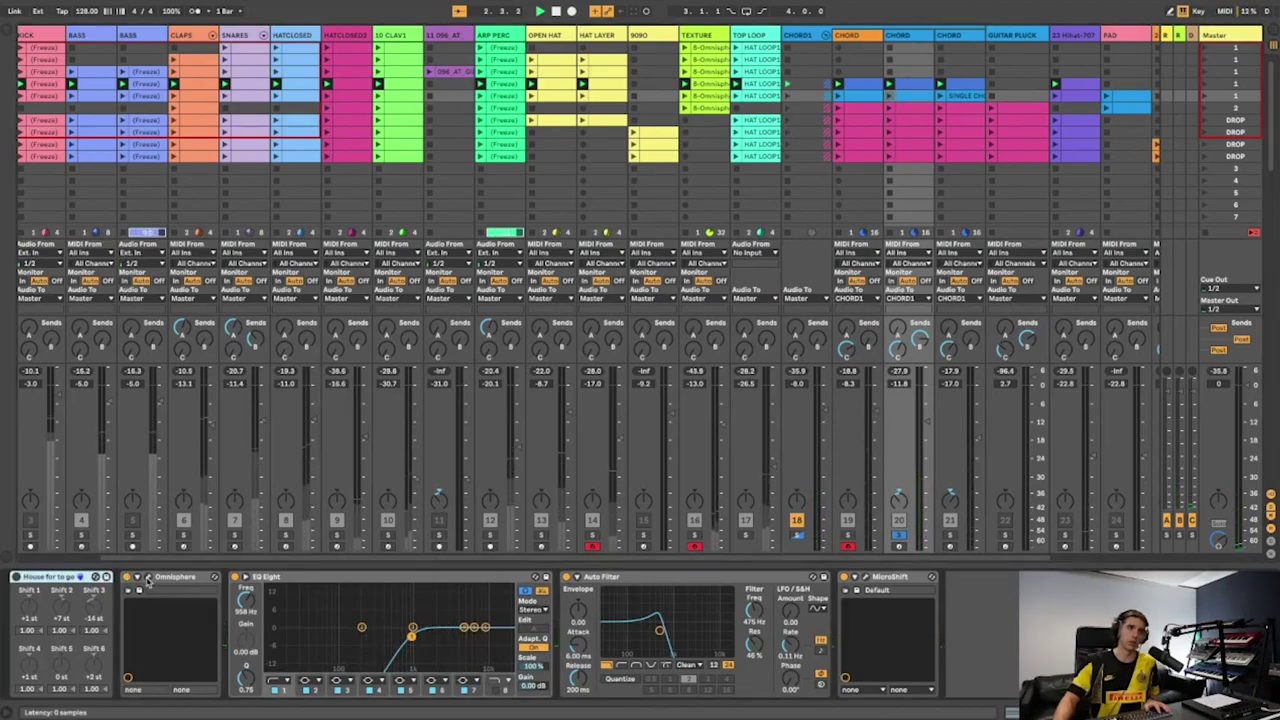
# View Omnisphere's layer A on the second CHORD track, then select the third CHORD track and play
pyautogui.hotkey('ctrl', 'alt', 'p')
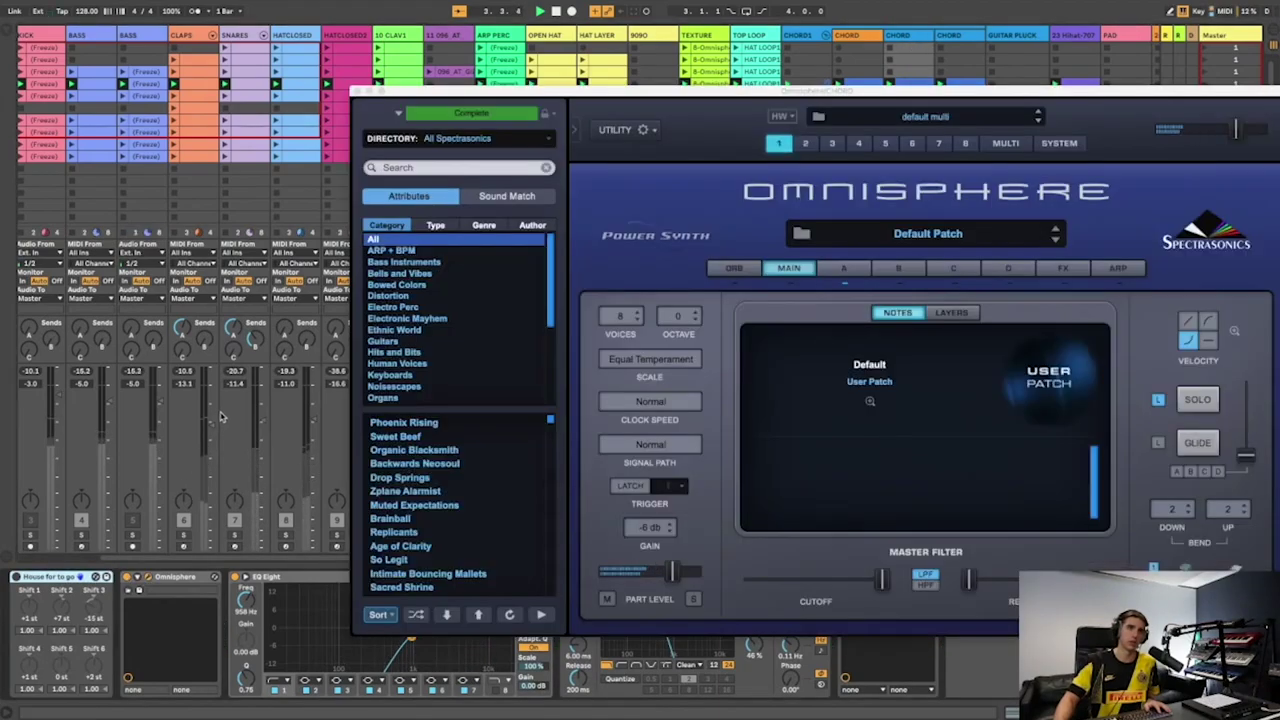
pyautogui.click(843, 268)
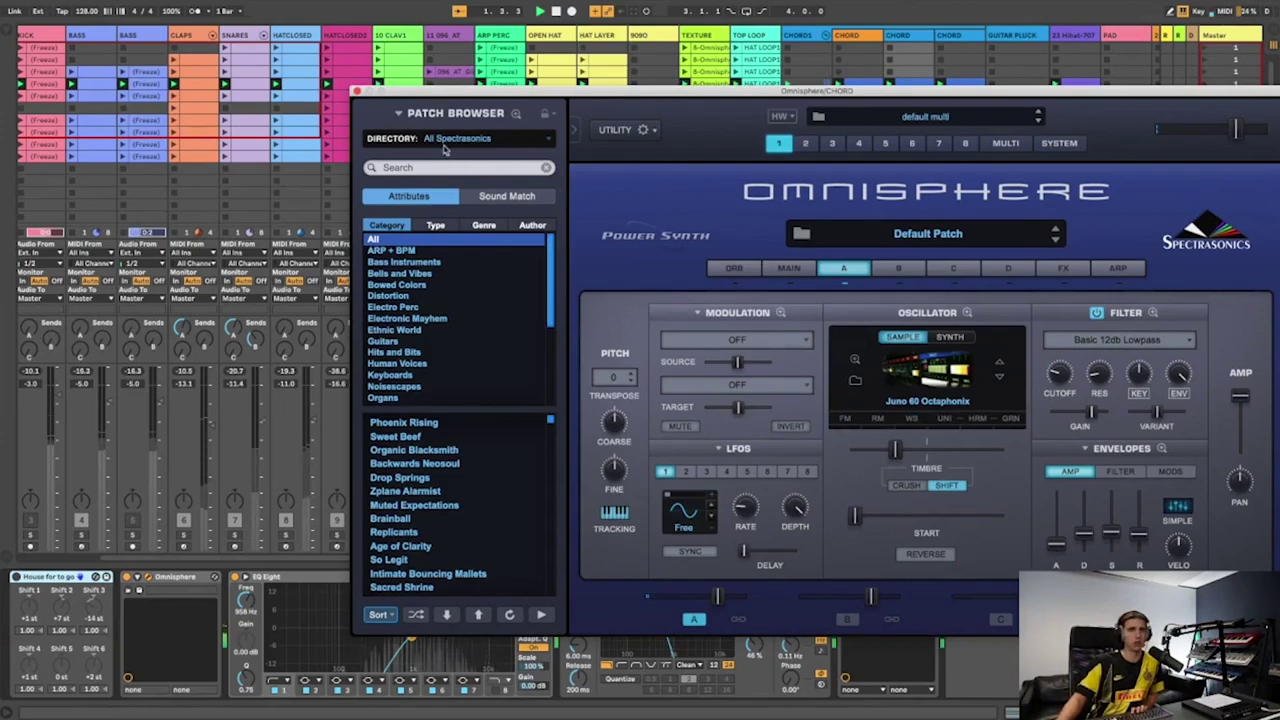
pyautogui.click(356, 91)
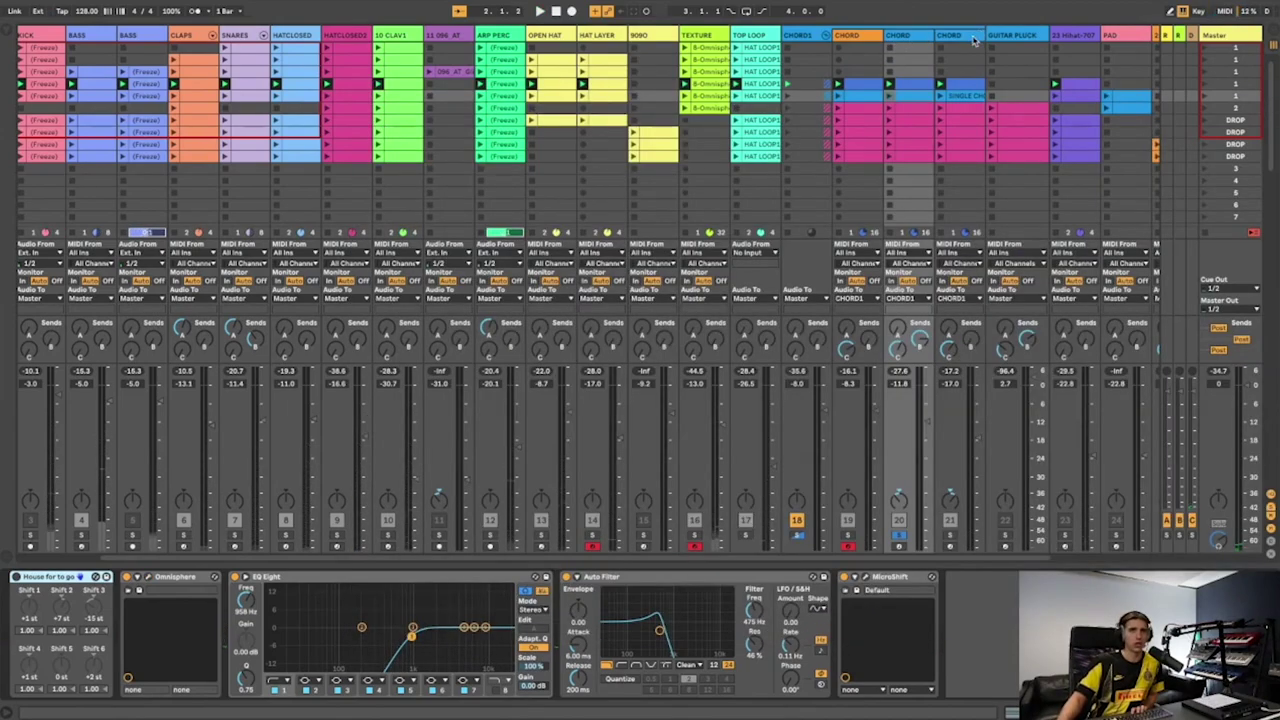
pyautogui.click(973, 40)
pyautogui.press('space')
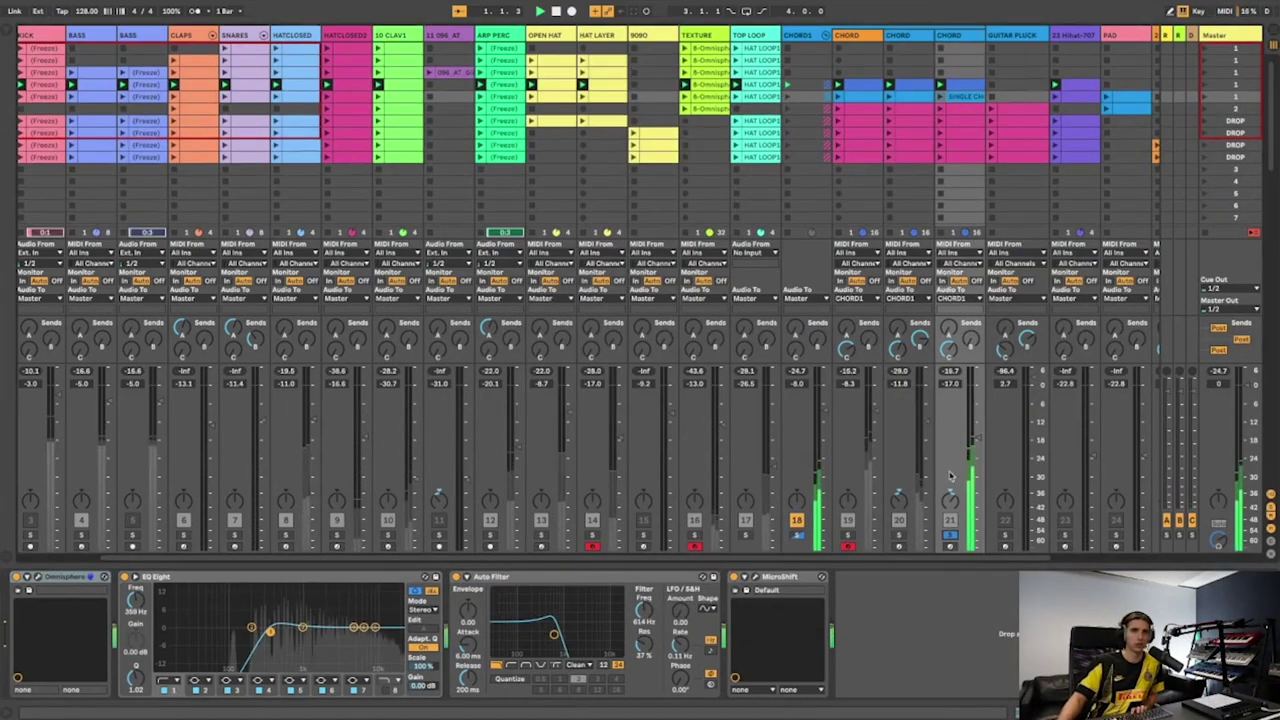
pyautogui.press('space')
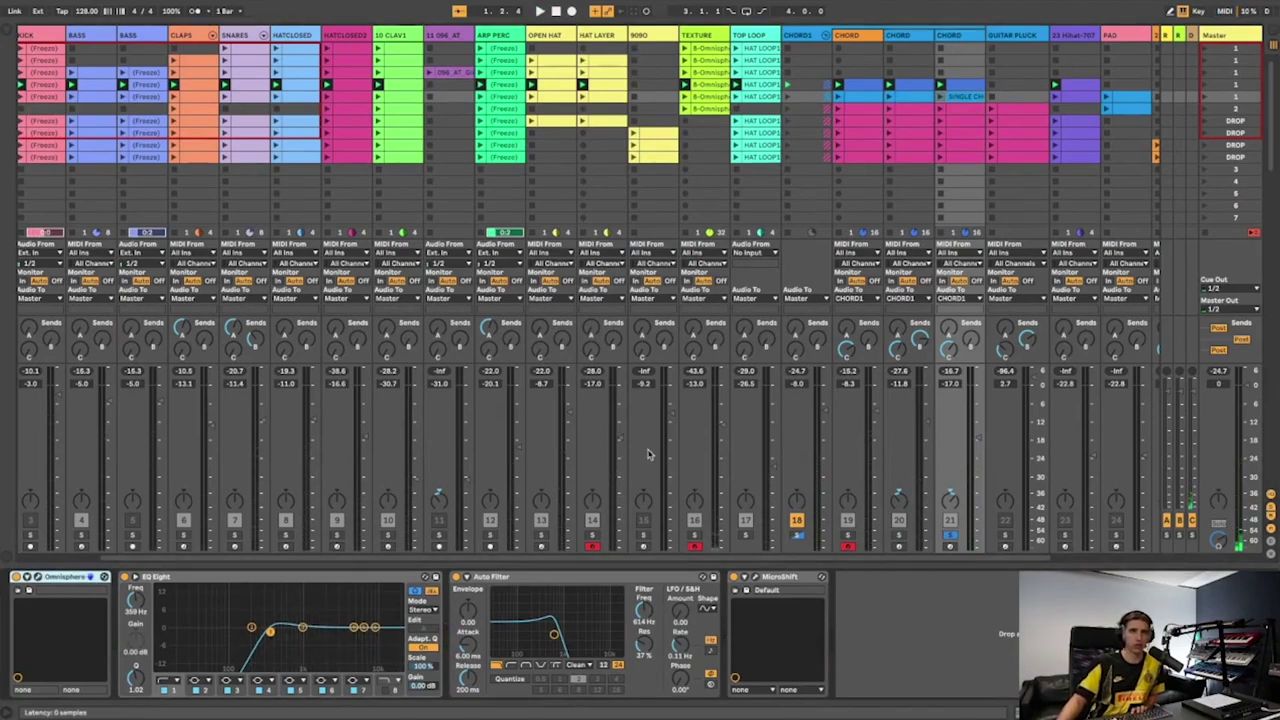
# Check CHORD1's Omnisphere Layer A oscillator and filter, then solo CHORD1 and play it
pyautogui.press('super+alt+p')
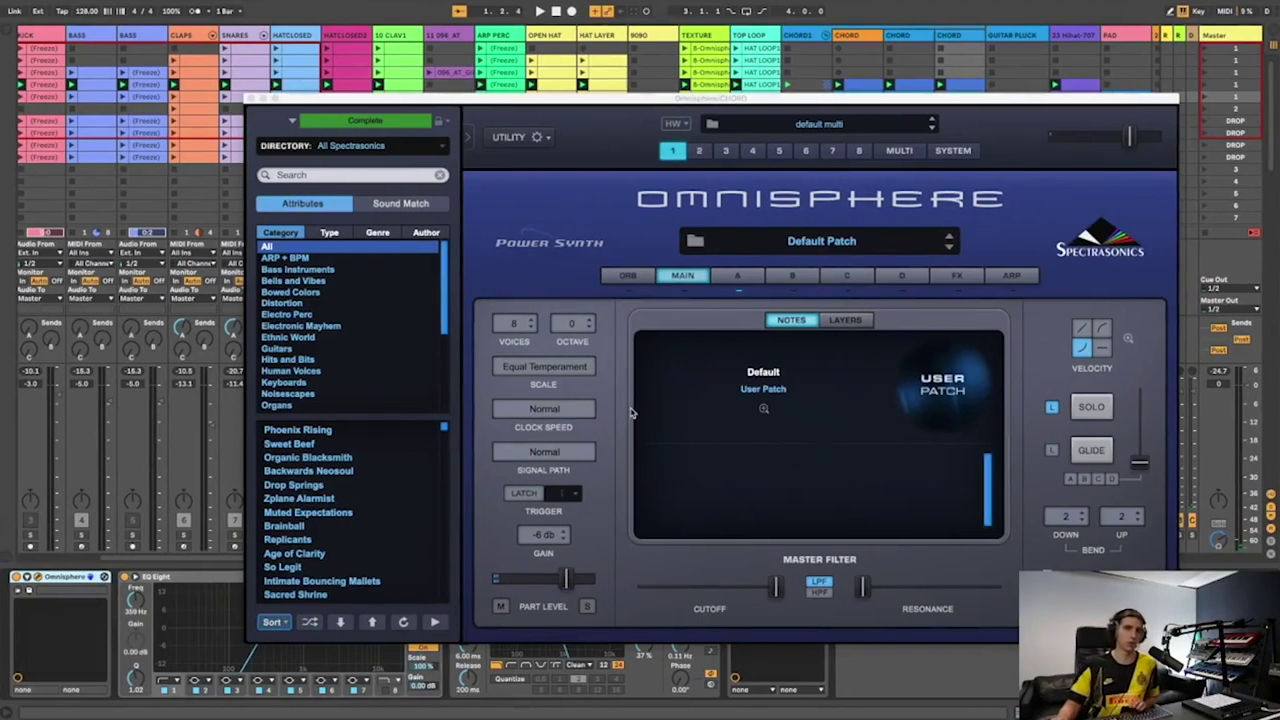
pyautogui.click(763, 277)
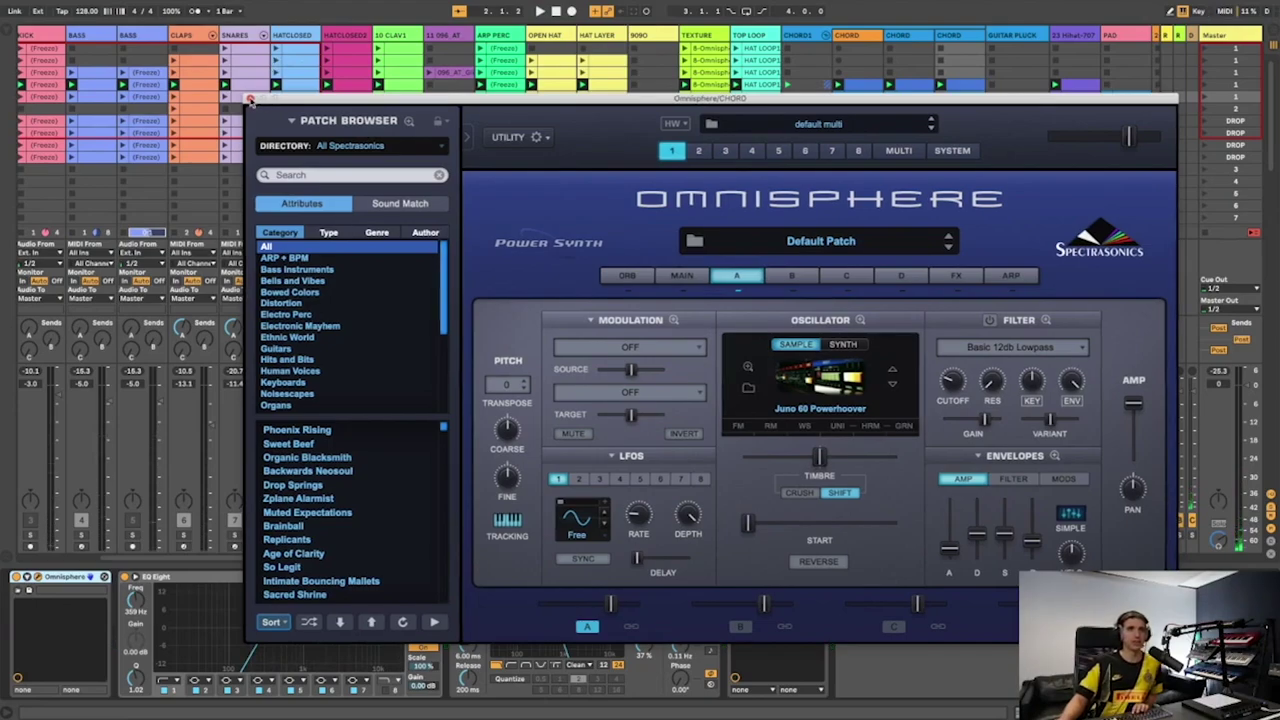
pyautogui.click(251, 99)
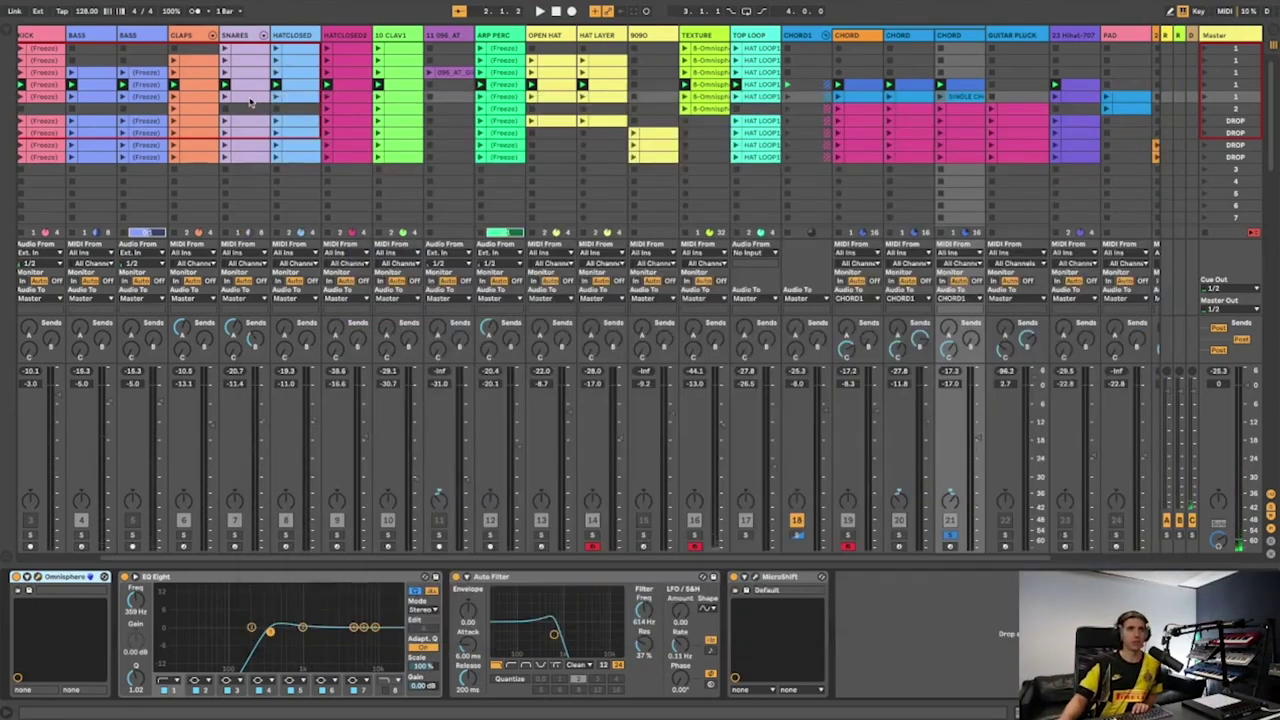
pyautogui.click(797, 535)
pyautogui.press('space')
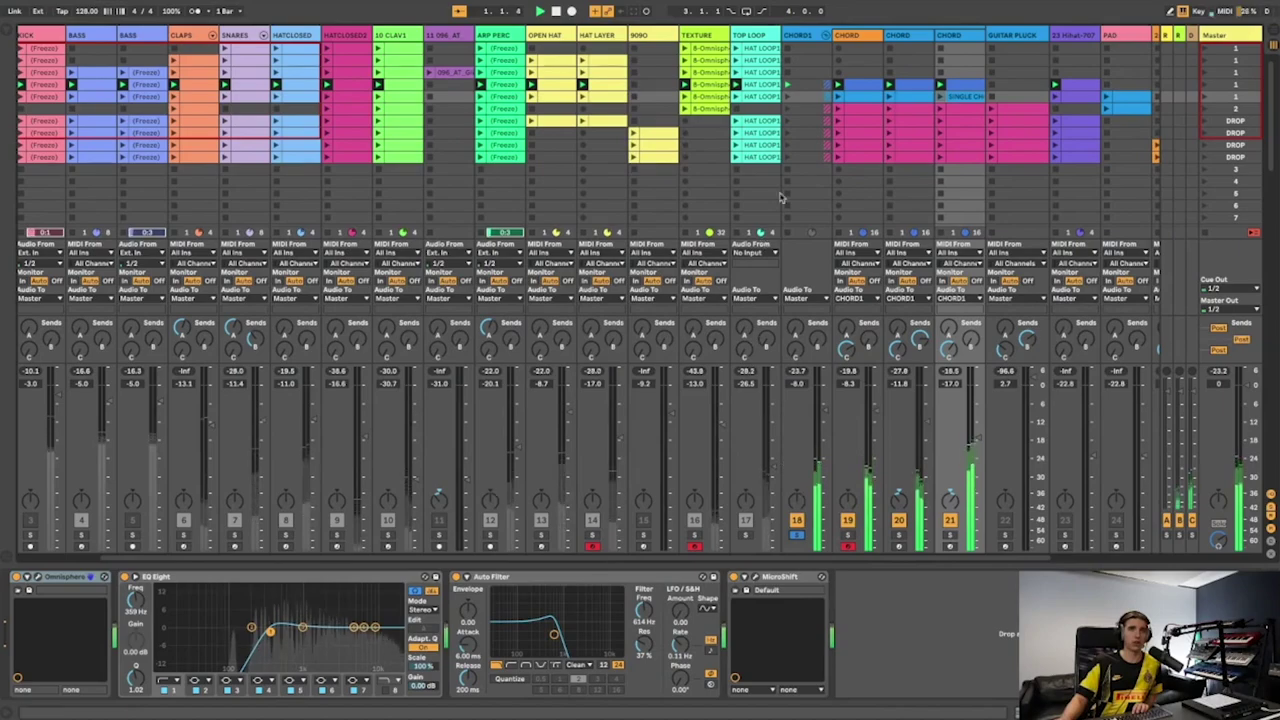
# Search the browser for 'echobo' and load EchoBoy Jr onto the CHORD1 track
pyautogui.click(790, 173)
pyautogui.press('super+f')
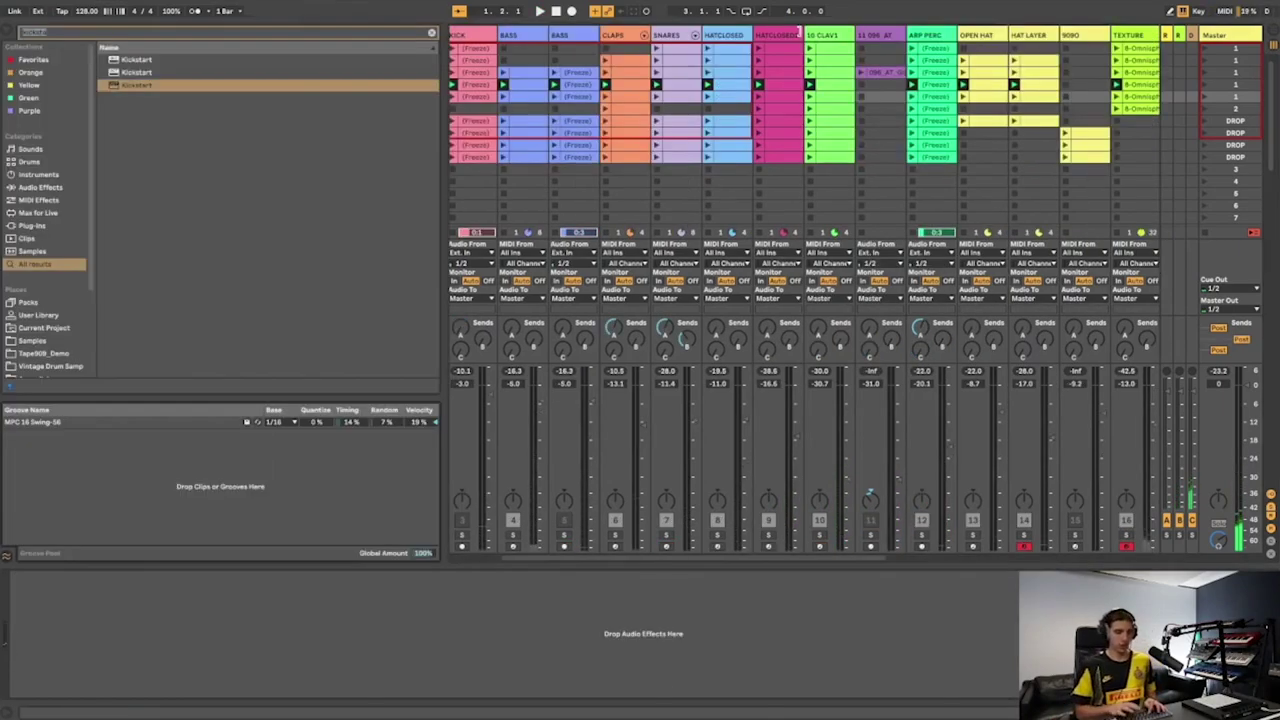
pyautogui.write('echobo')
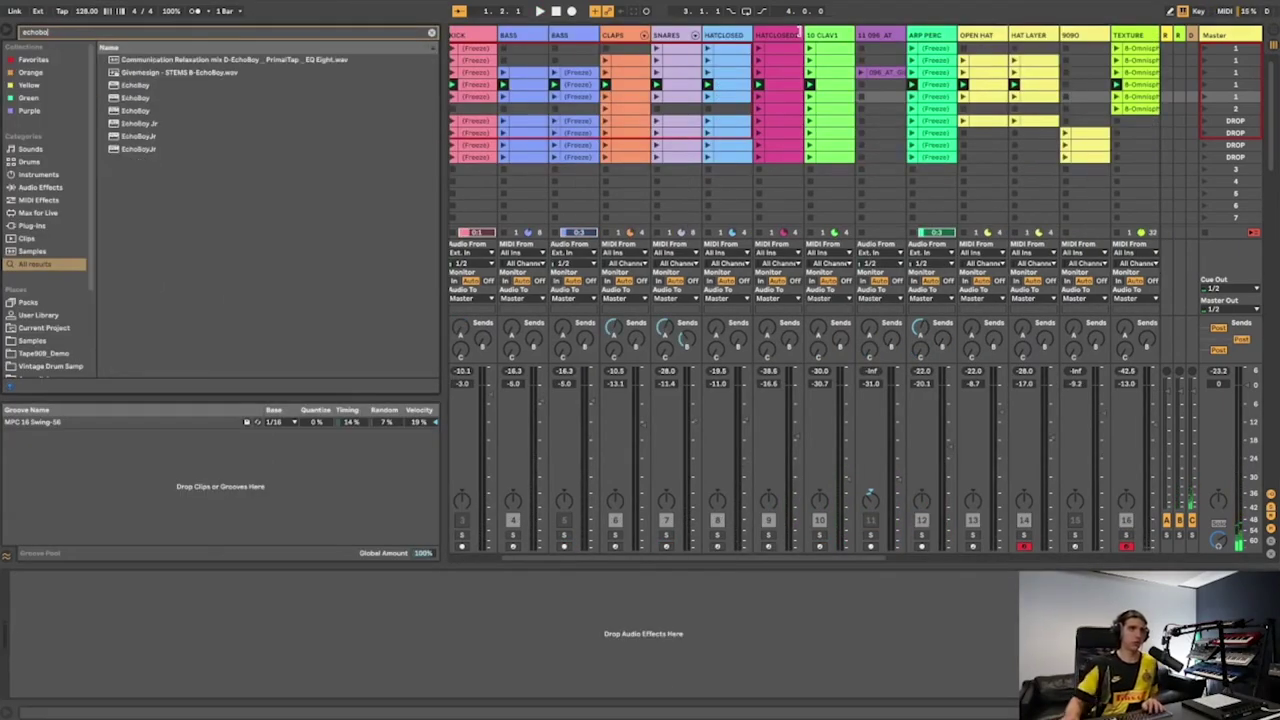
pyautogui.click(128, 123)
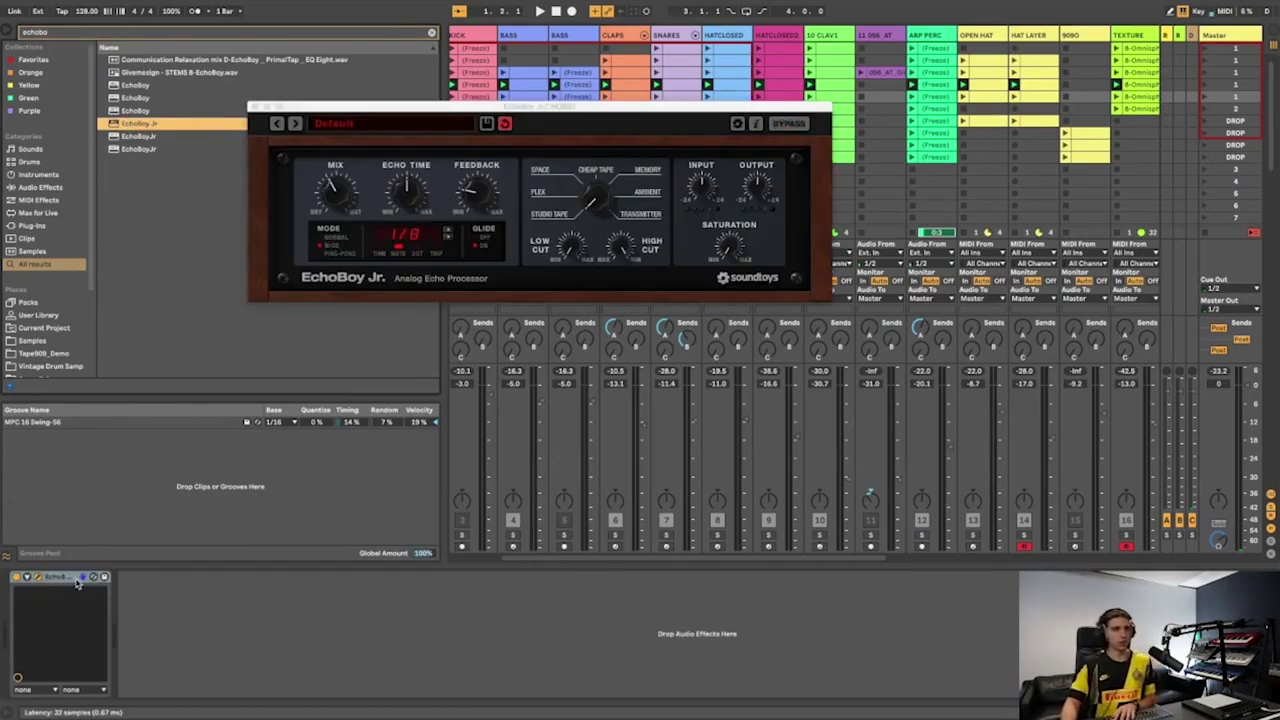
pyautogui.hotkey('ctrl', 'z')
pyautogui.click(195, 137)
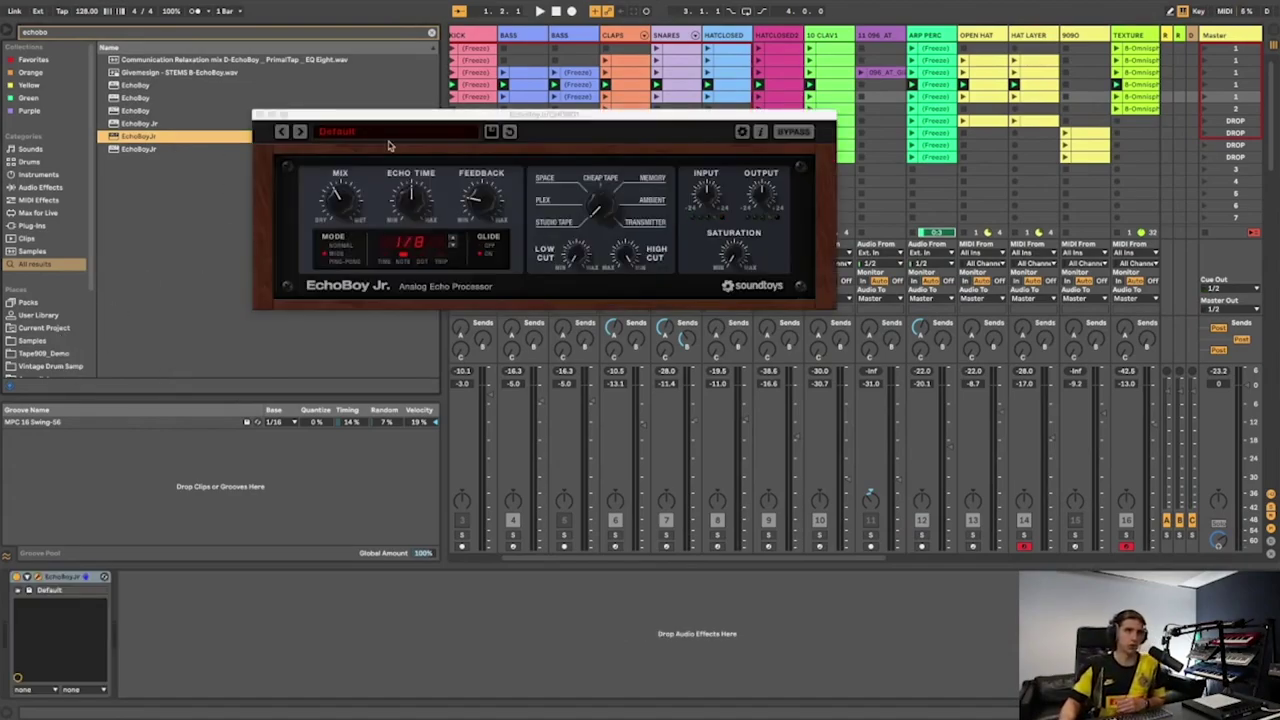
# Pick the 06 Echo > EchoPlex 8ths preset in EchoBoy Jr and close its window
pyautogui.click(394, 138)
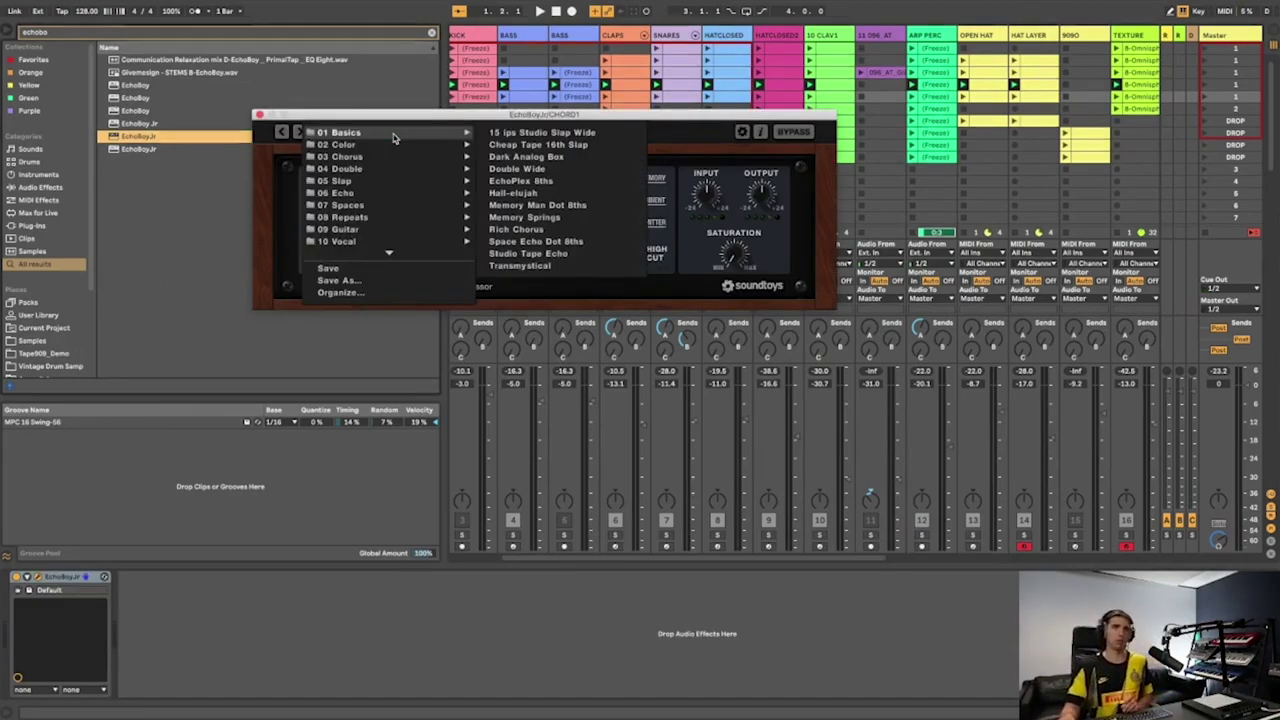
pyautogui.moveTo(397, 197)
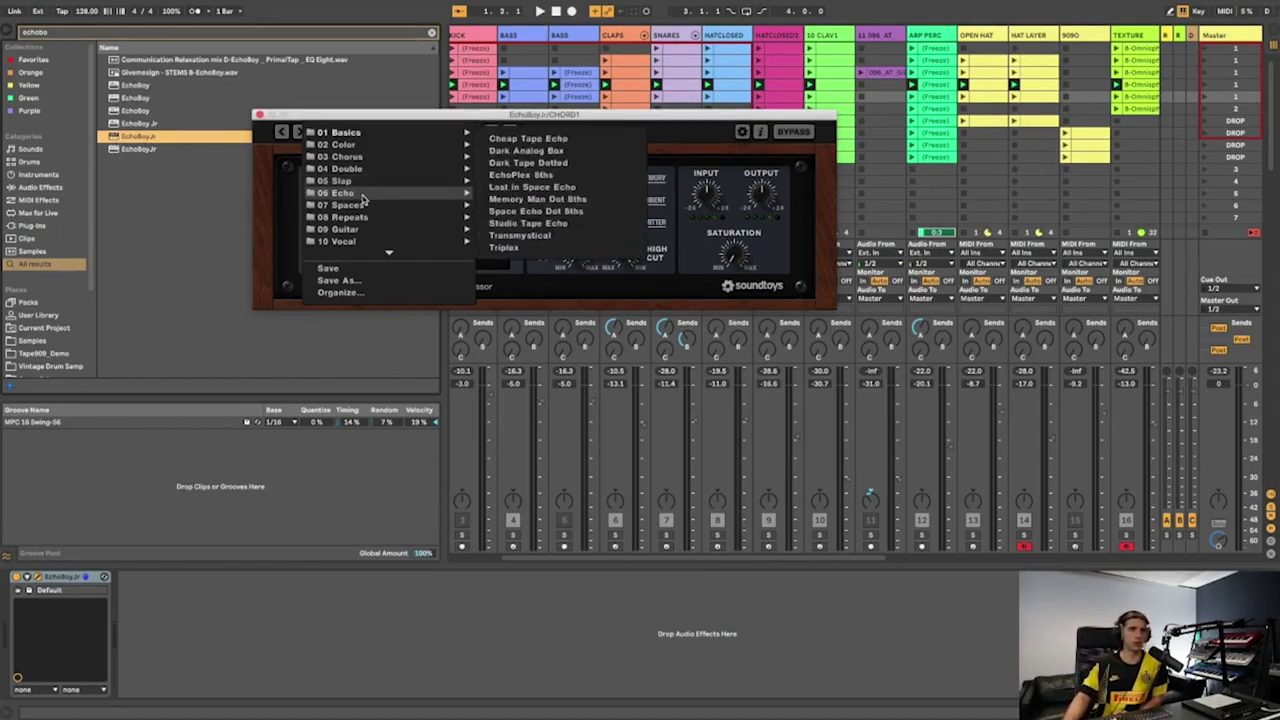
pyautogui.click(370, 198)
pyautogui.click(307, 137)
pyautogui.moveTo(455, 192)
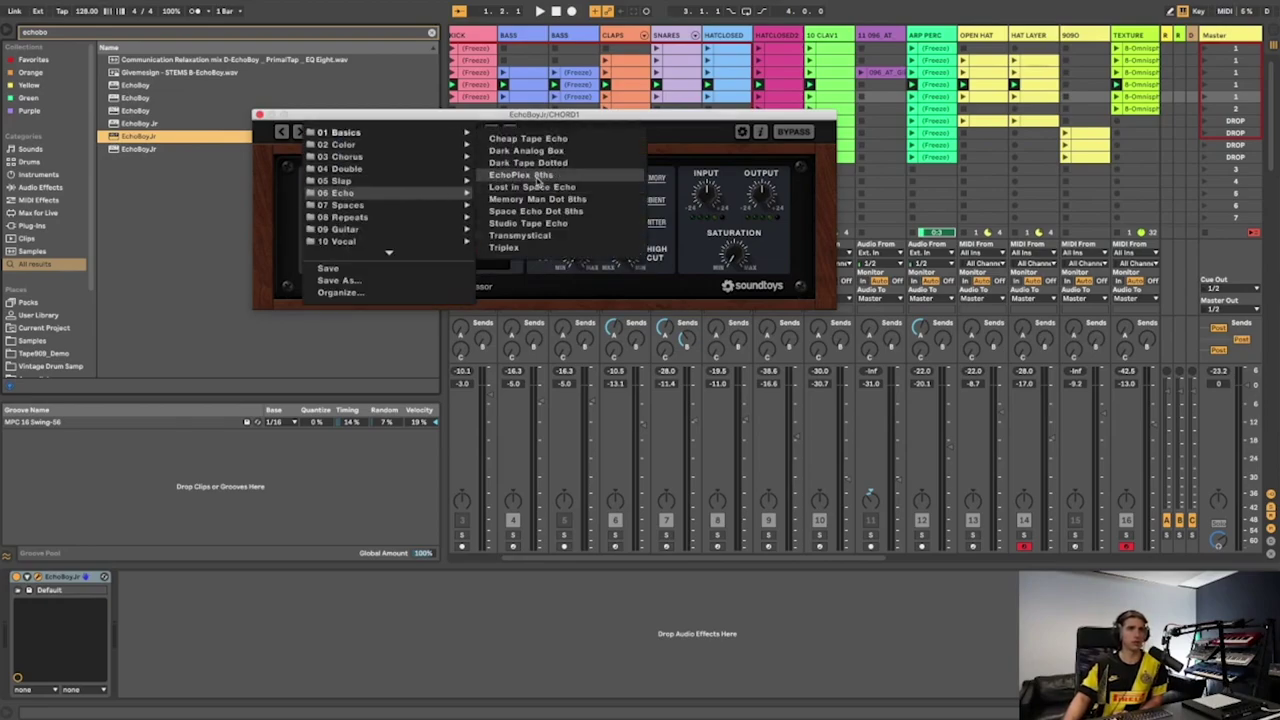
pyautogui.click(539, 176)
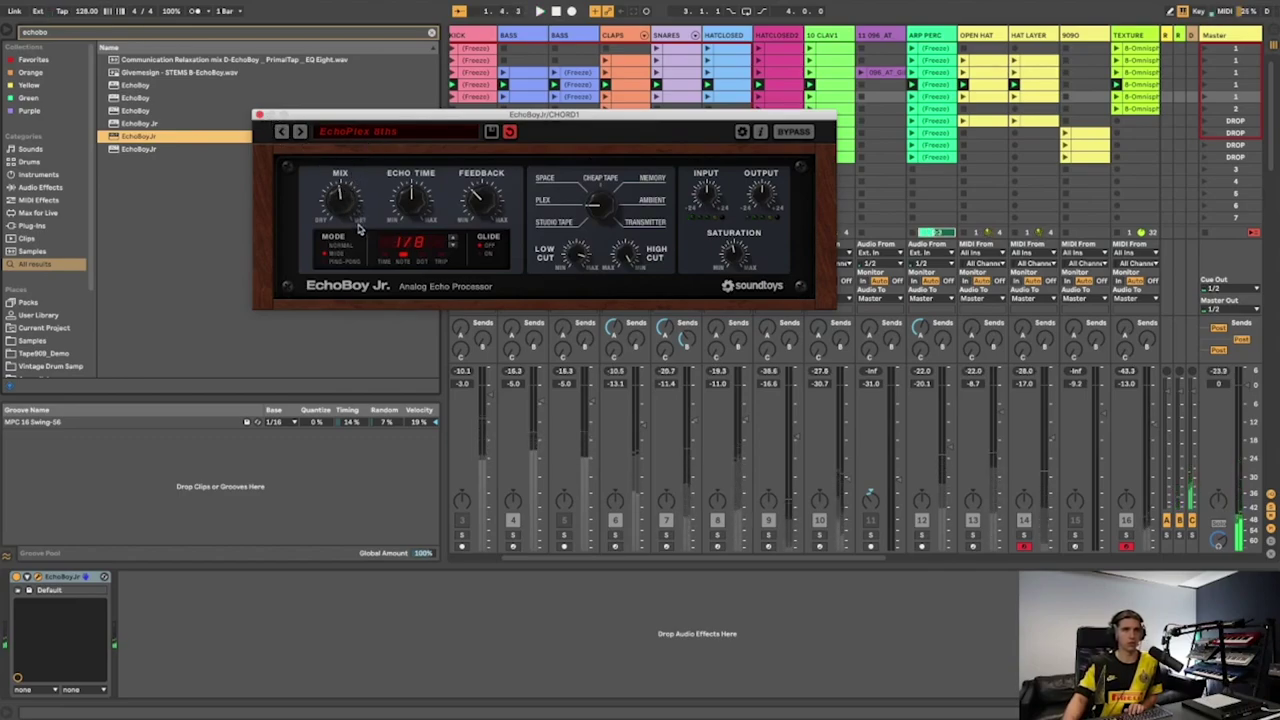
pyautogui.click(259, 114)
# Hide the browser, set CHORD1's fader to -3.0 dB, and play with REF soloed for comparison
pyautogui.click(5, 33)
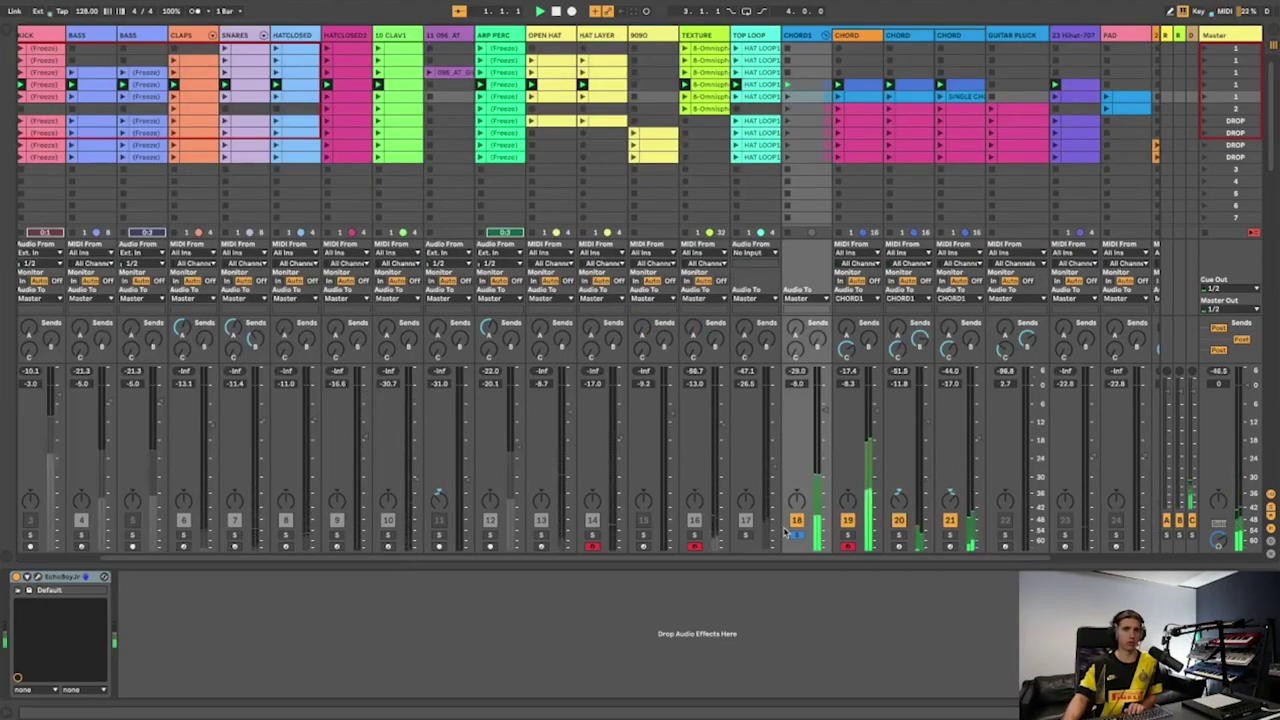
pyautogui.moveTo(825, 409); pyautogui.dragTo(825, 398)
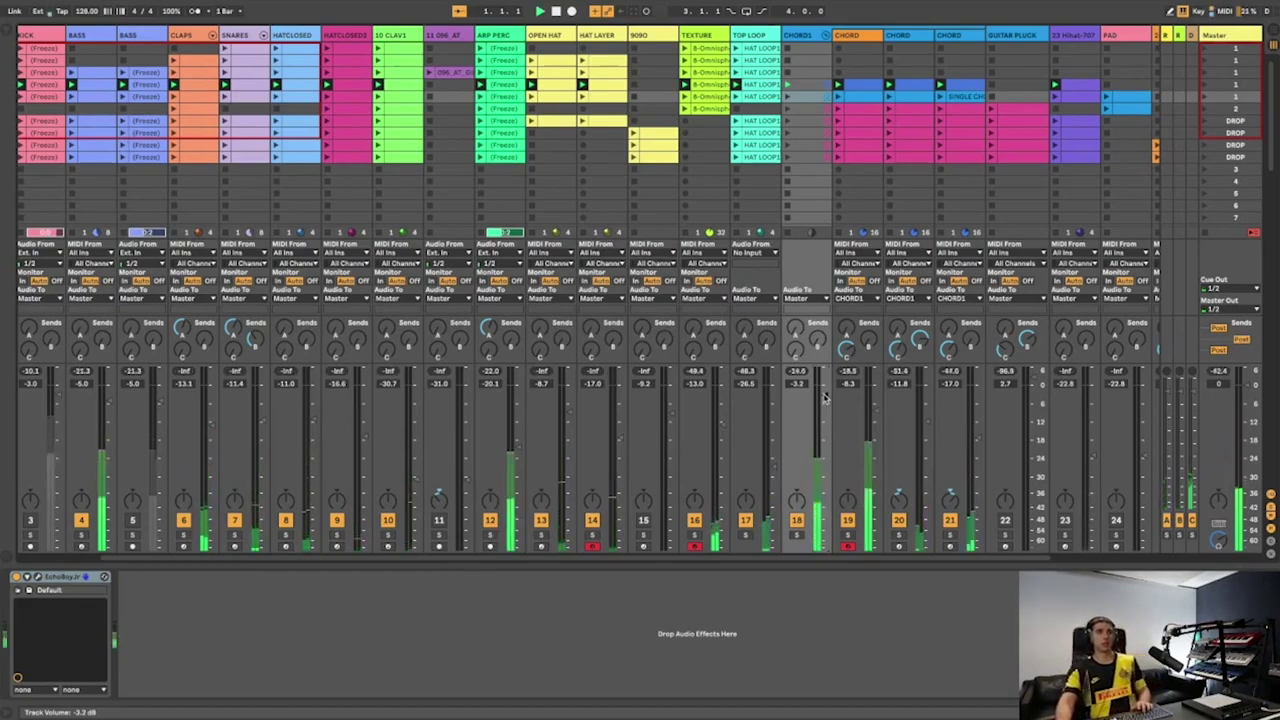
pyautogui.hscroll(-2, 542, 290)
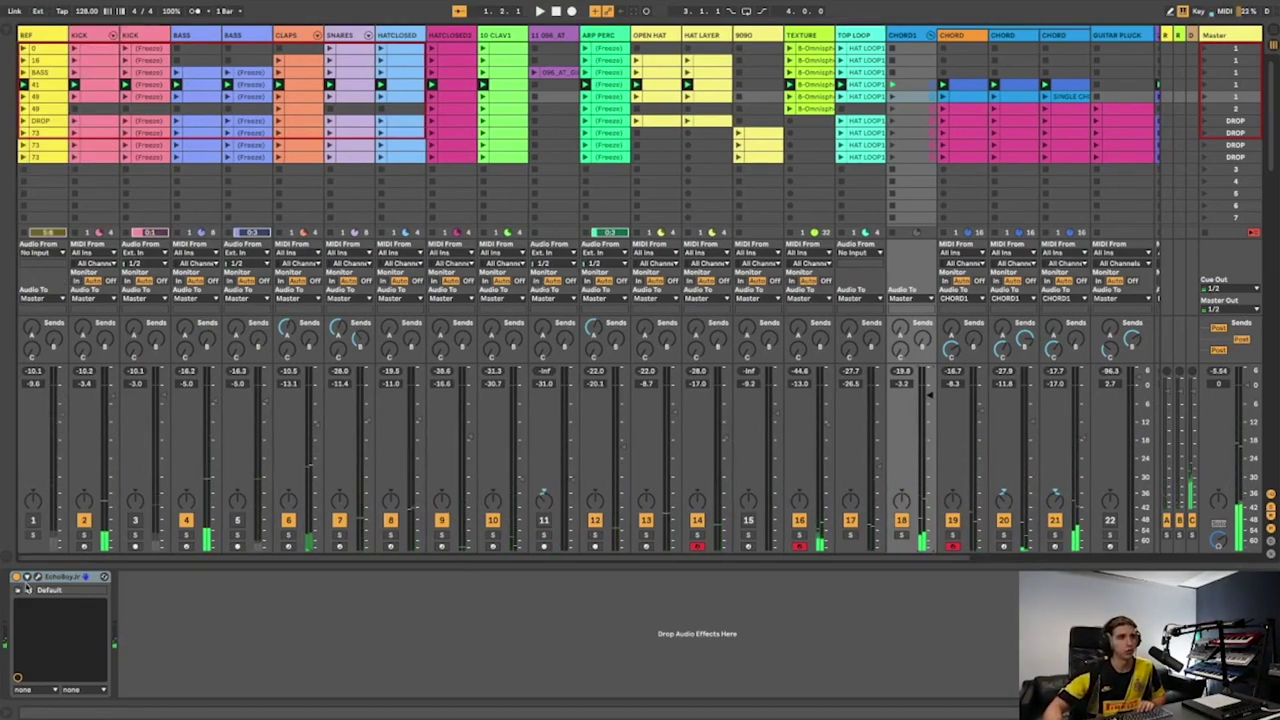
pyautogui.keyDown('super'); pyautogui.click(33, 533); pyautogui.keyUp('super')
pyautogui.press('space')
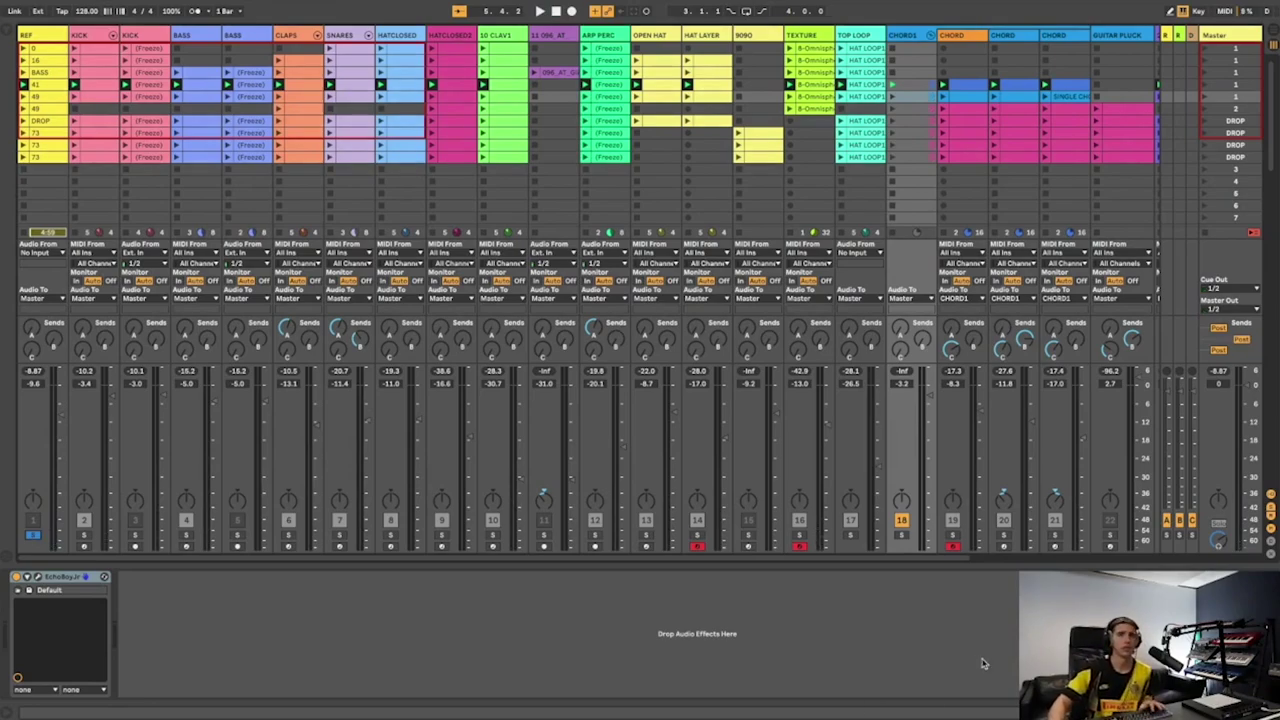
# Launch the chord clips and lower the Auto Filter cutoff frequency on CHORD1
pyautogui.click(997, 150)
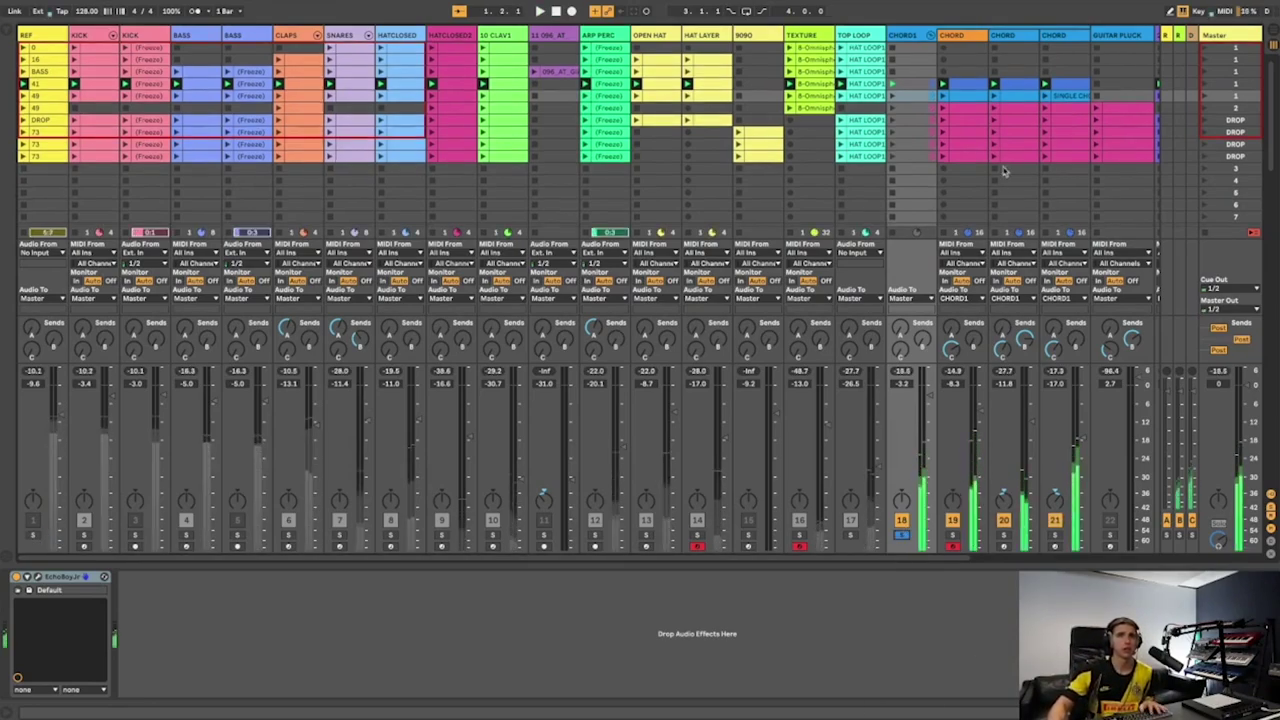
pyautogui.click(997, 150)
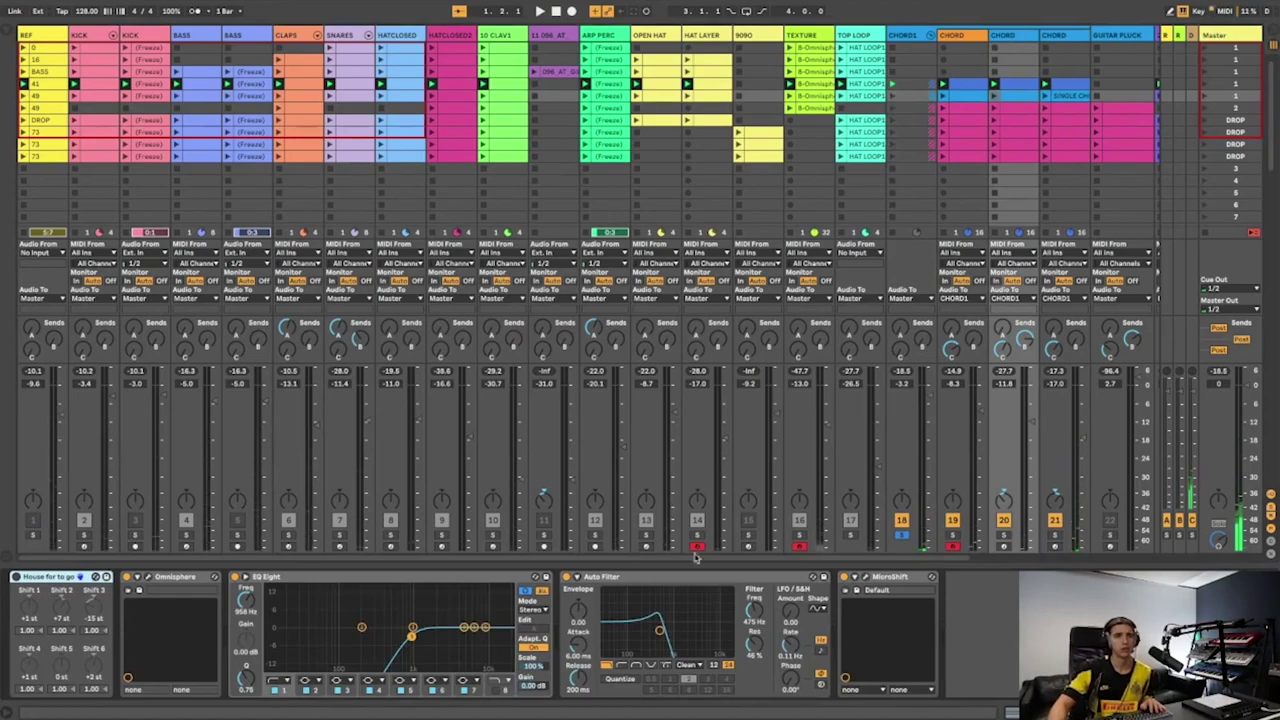
pyautogui.click(906, 36)
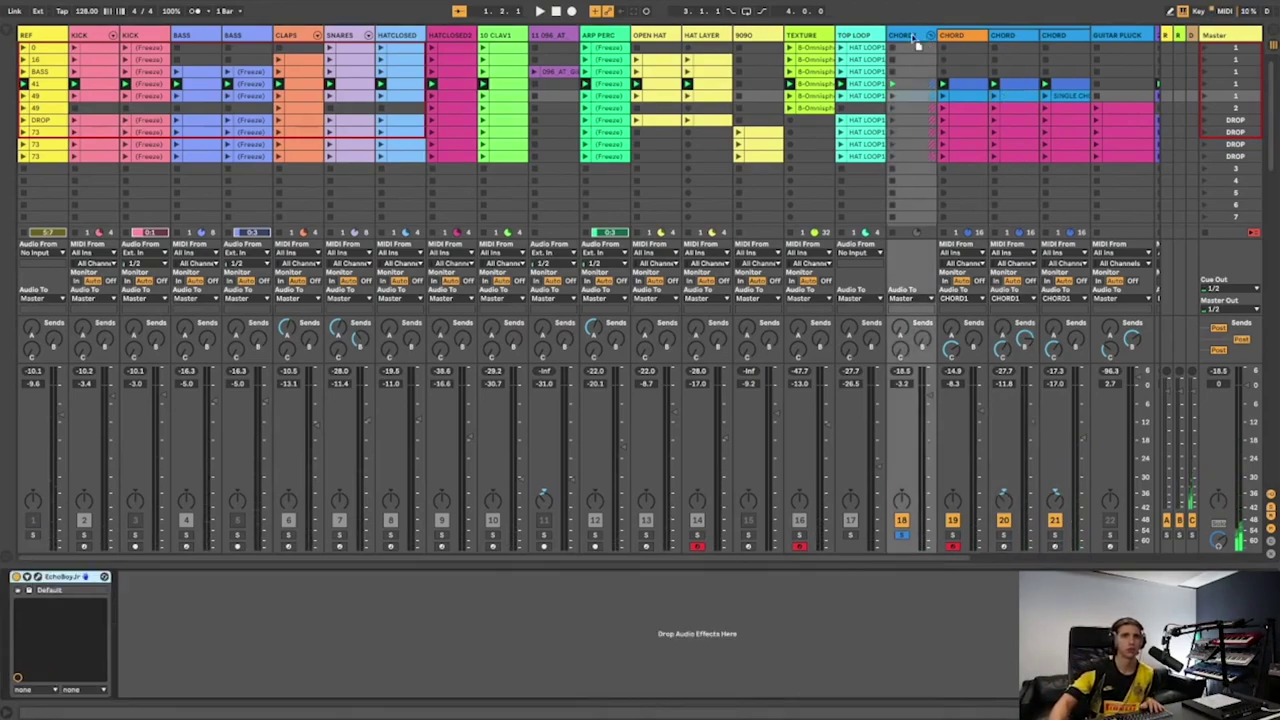
pyautogui.click(1052, 36)
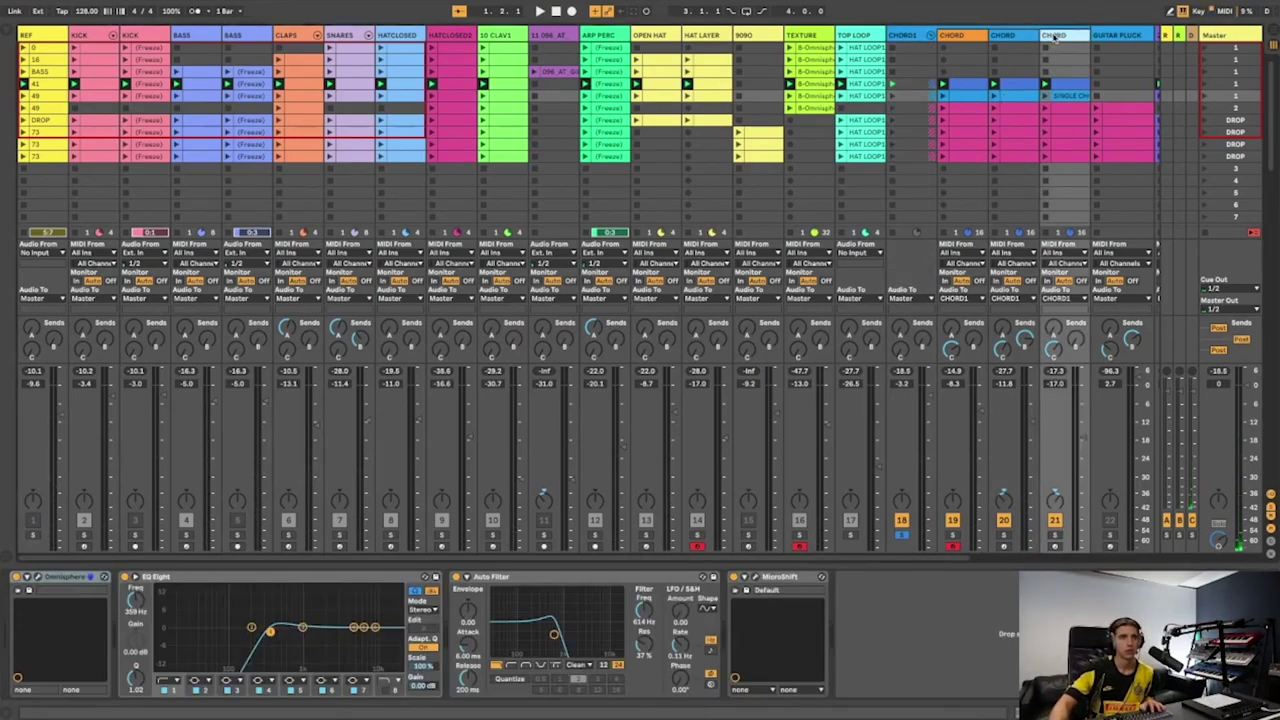
pyautogui.click(910, 36)
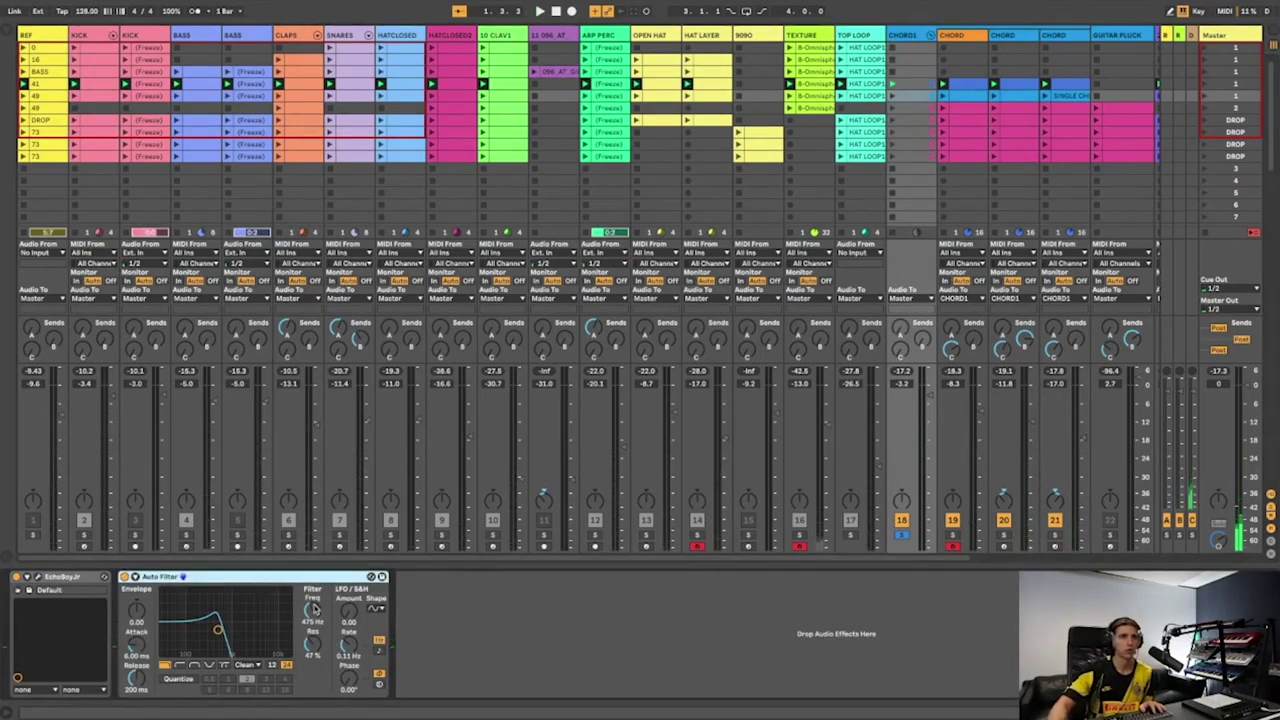
pyautogui.moveTo(313, 609); pyautogui.dragTo(313, 640)
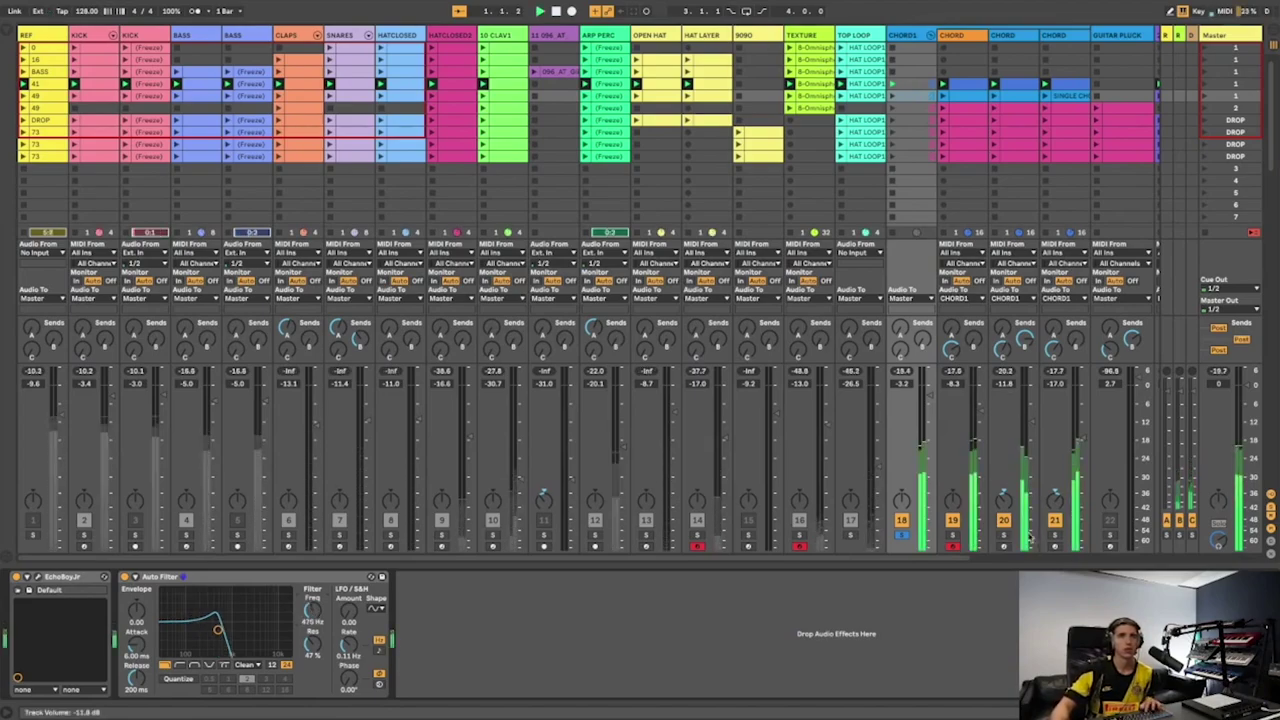
# Move CHORD1's Auto Filter ahead of EchoBoy Jr and paste an Auto Filter onto CHORD track 20
pyautogui.click(1004, 537)
pyautogui.click(1004, 537)
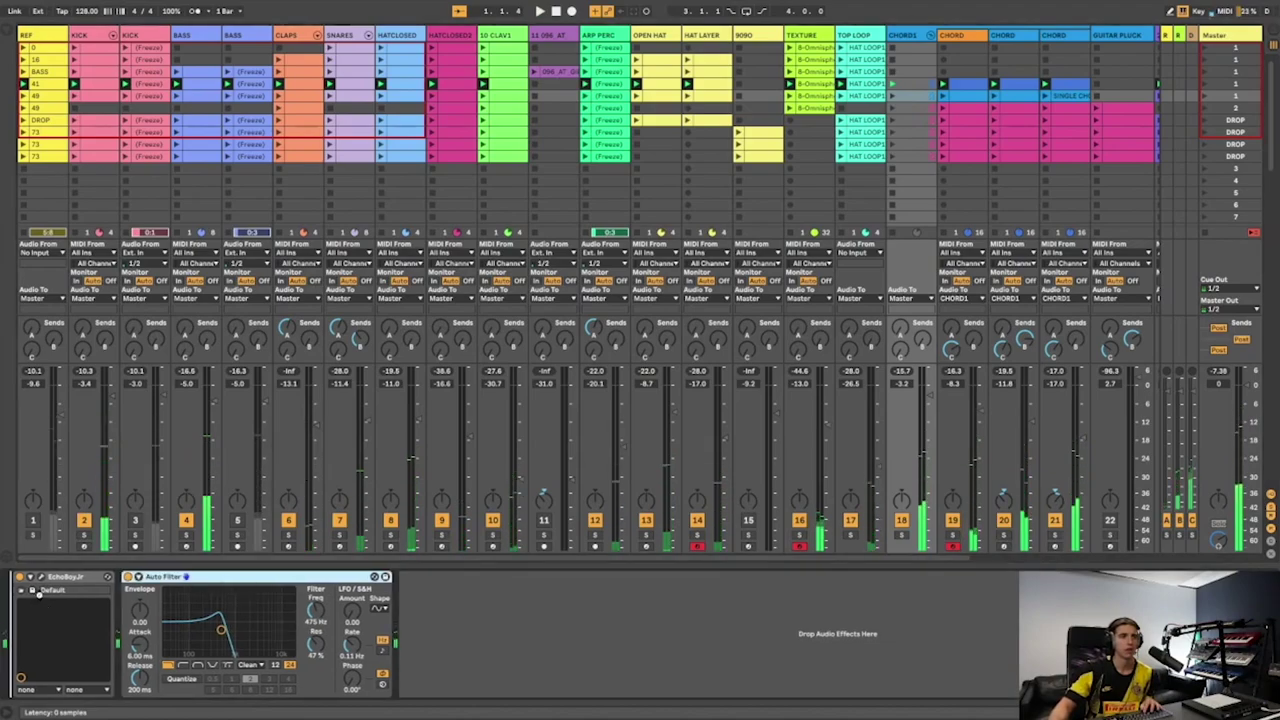
pyautogui.moveTo(40, 590); pyautogui.dragTo(148, 583)
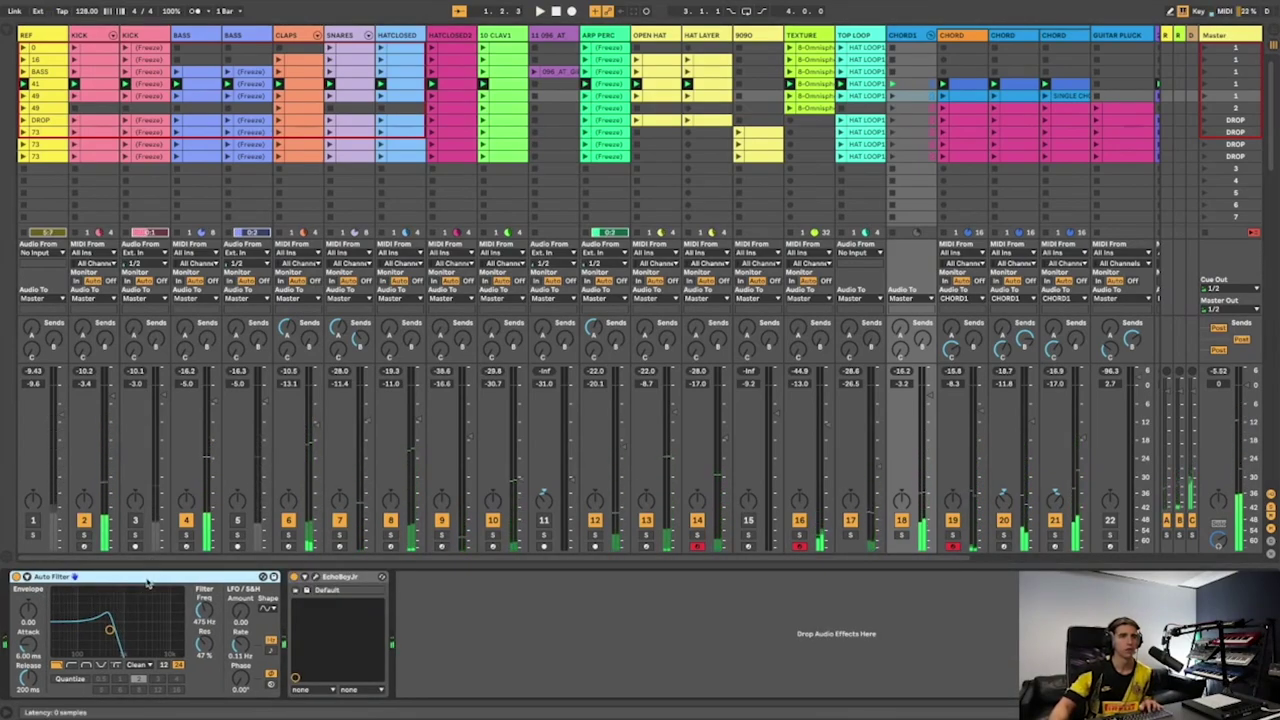
pyautogui.click(1033, 40)
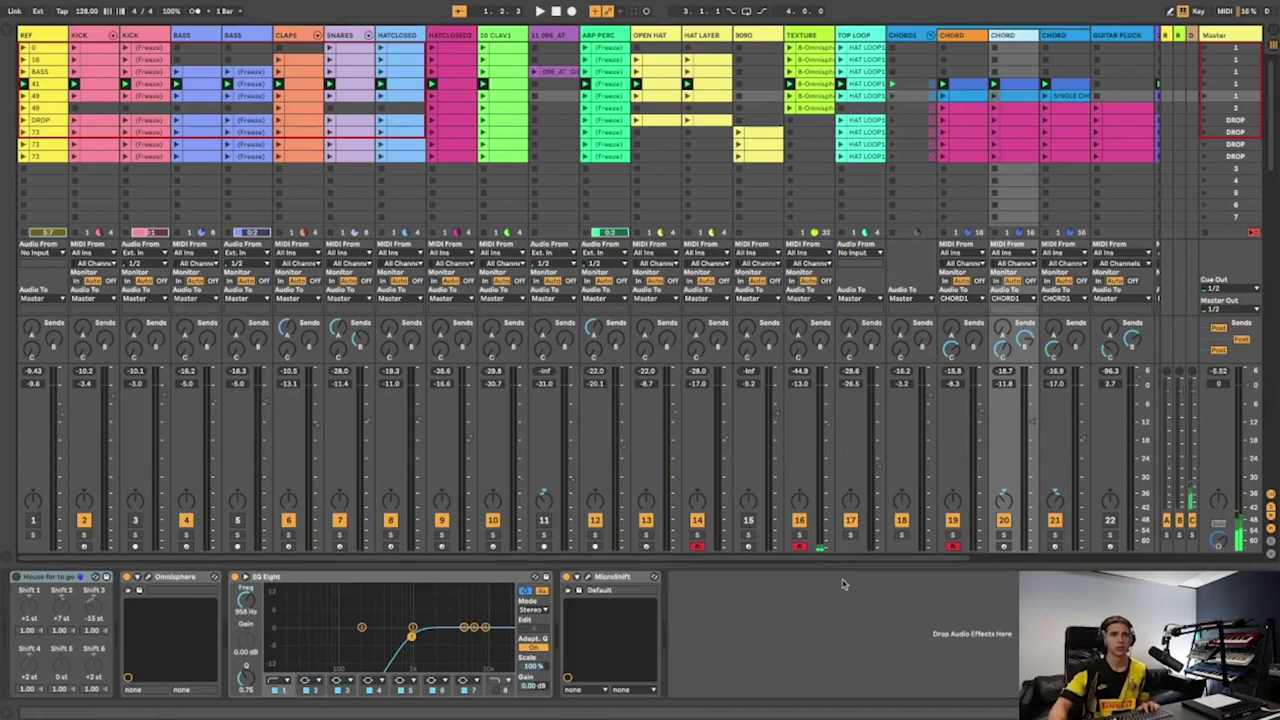
pyautogui.hotkey('ctrl', 'v')
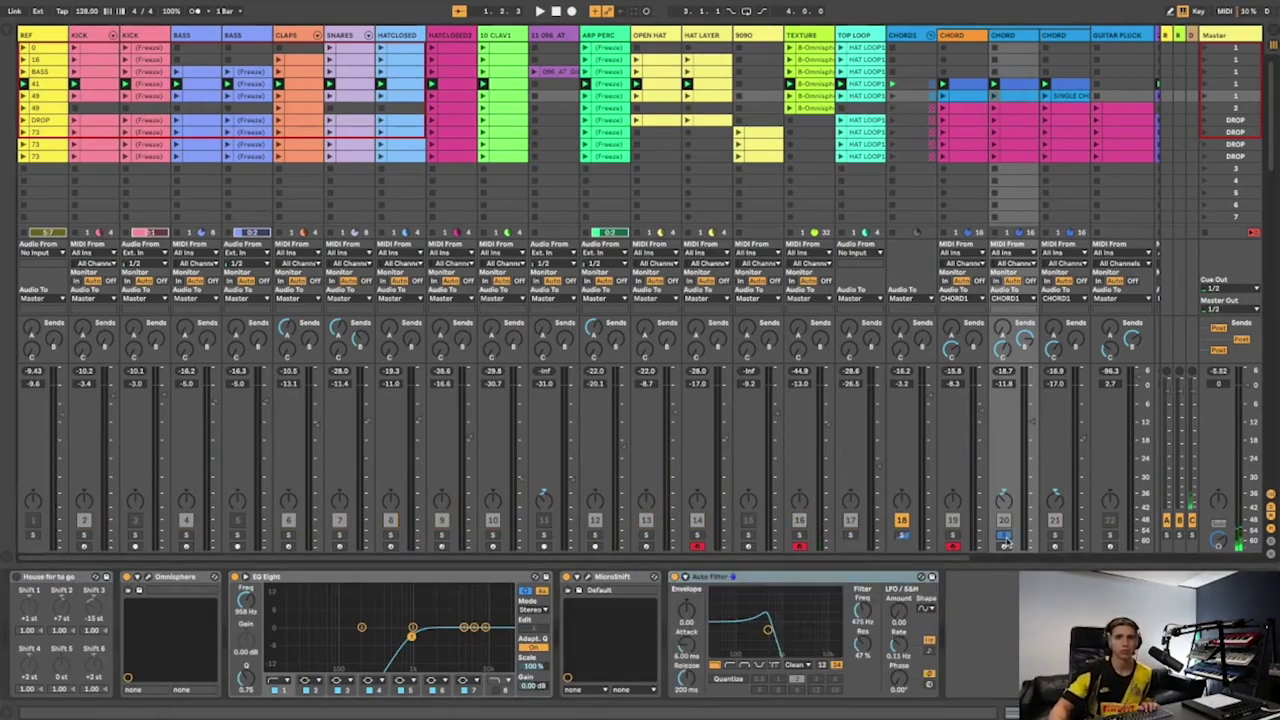